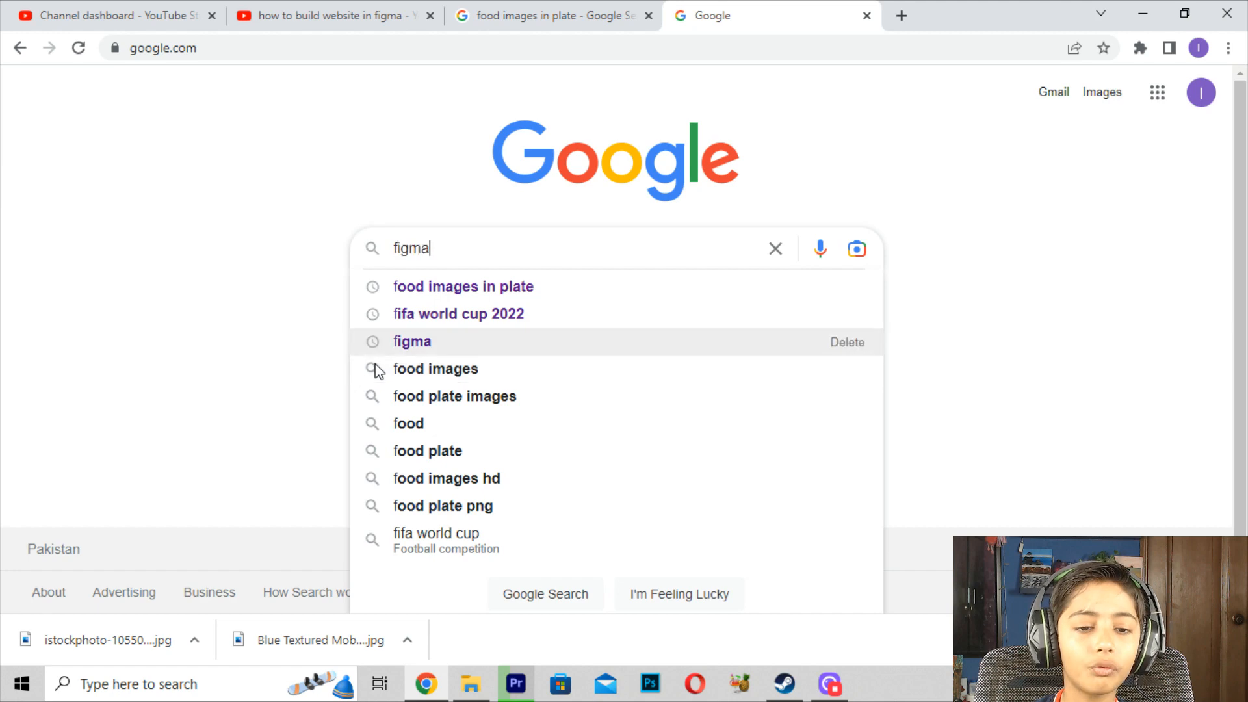
- Search Google for figma, open the Figma website and create a new design file
{"action": "key", "text": "Return"}
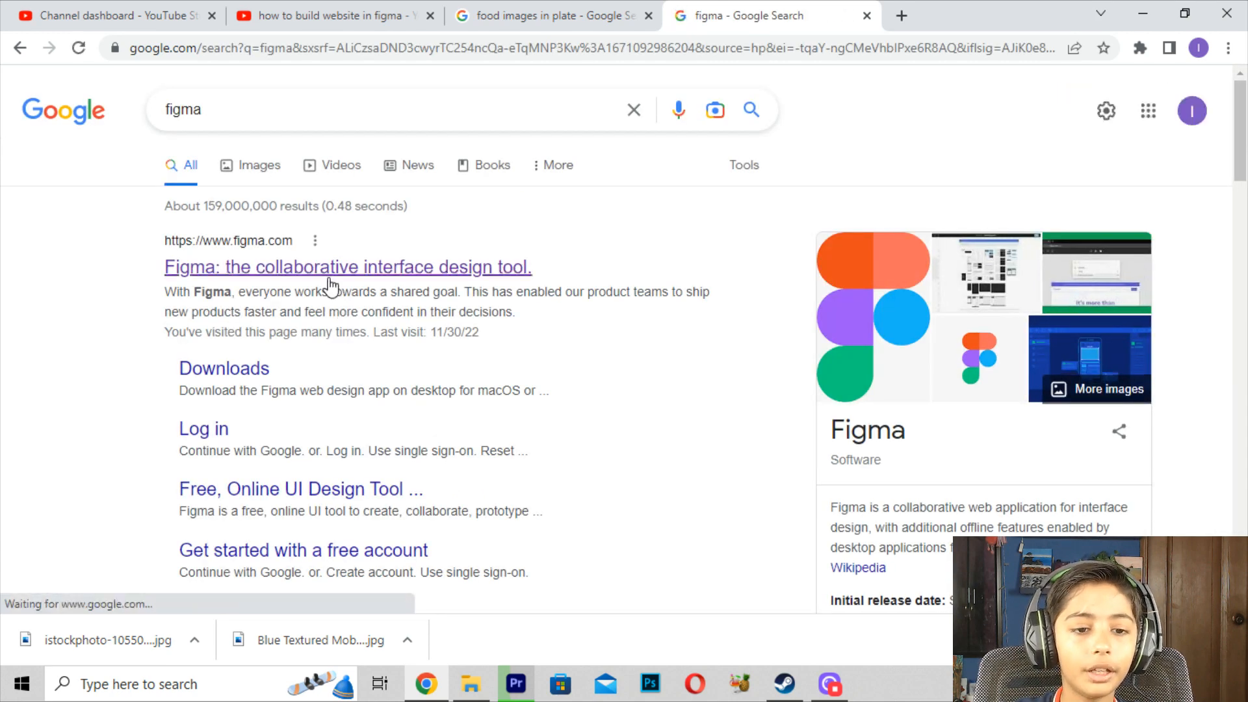
{"action": "left_click", "coordinate": [330, 270]}
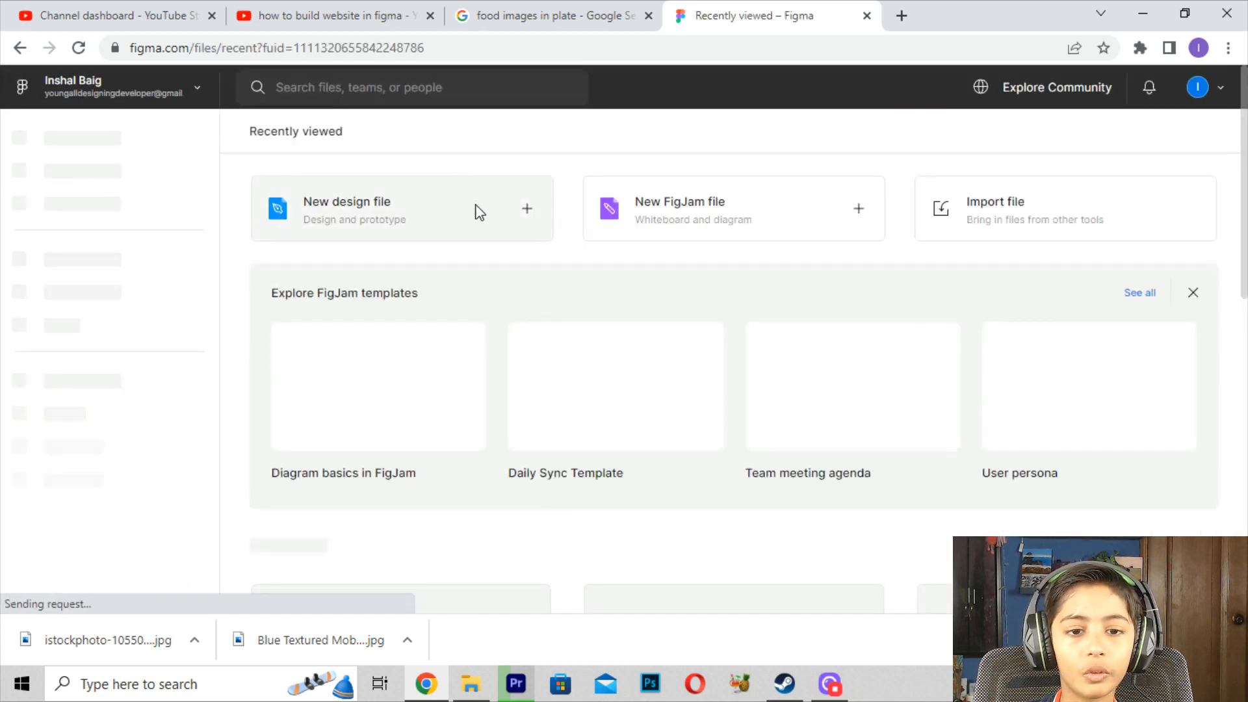
{"action": "left_click", "coordinate": [525, 206]}
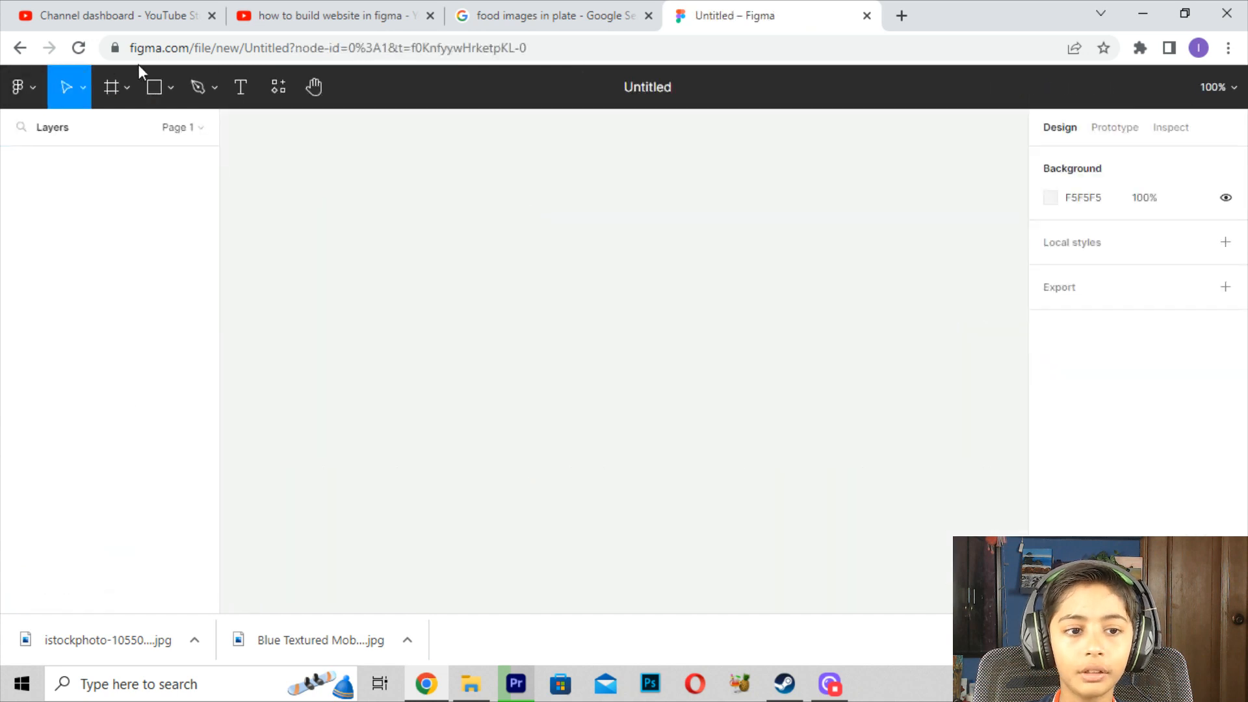
- Dismiss the share link tip and add a frame from the Surface Pro 8 preset
{"action": "left_click", "coordinate": [111, 87]}
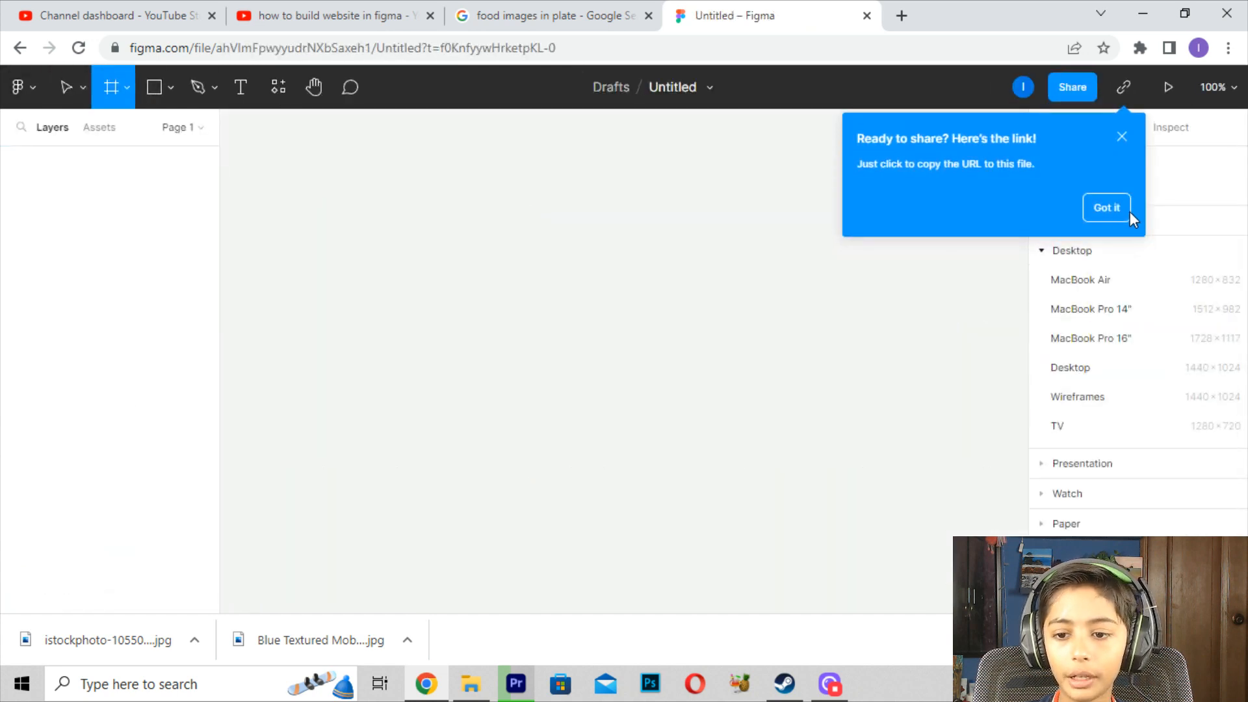
{"action": "left_click", "coordinate": [1109, 208]}
{"action": "left_click", "coordinate": [1057, 190]}
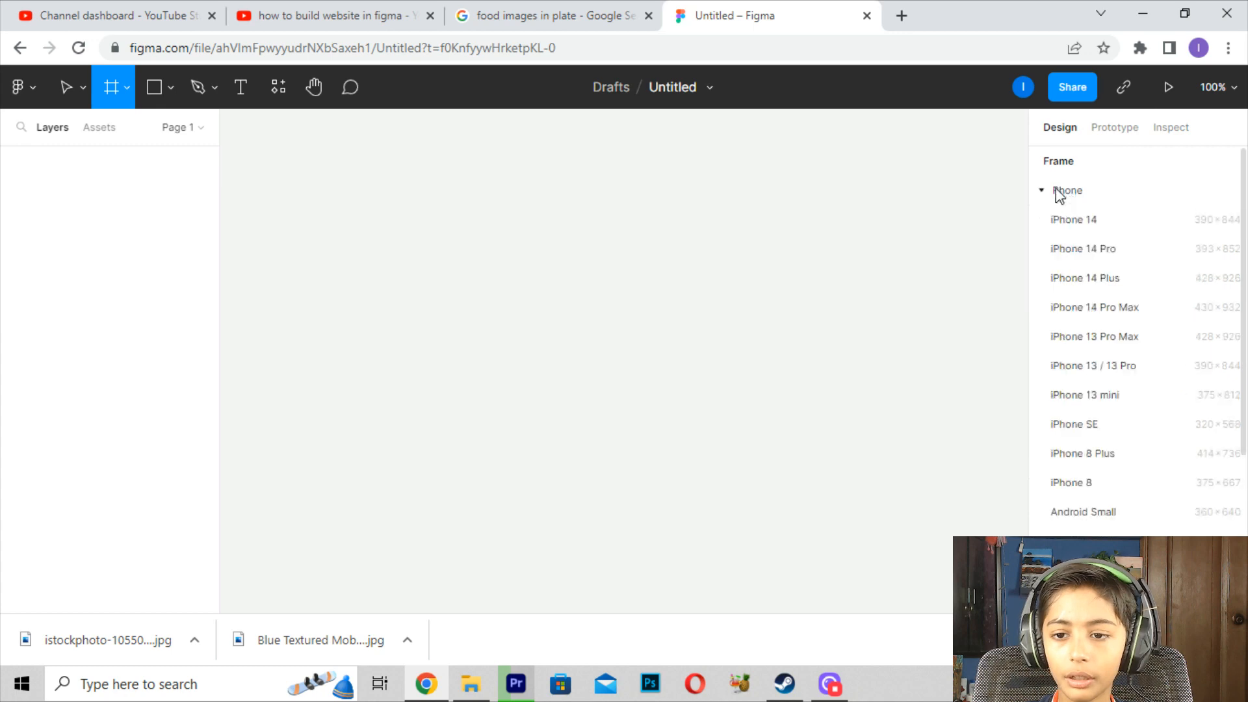
{"action": "left_click", "coordinate": [1055, 190]}
{"action": "left_click", "coordinate": [1059, 220]}
{"action": "left_click", "coordinate": [1073, 249]}
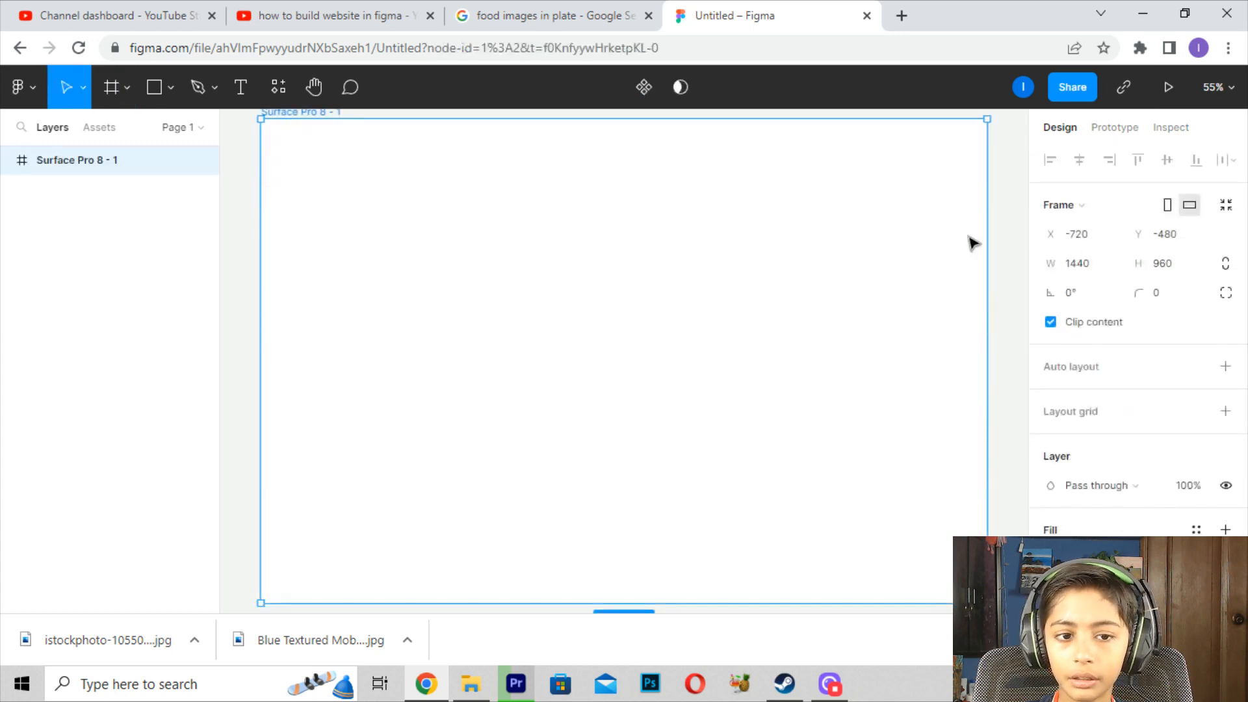
- Widen the Surface Pro 8 frame horizontally, keeping its preset height
{"action": "left_click", "coordinate": [1026, 195]}
{"action": "left_click", "coordinate": [926, 195]}
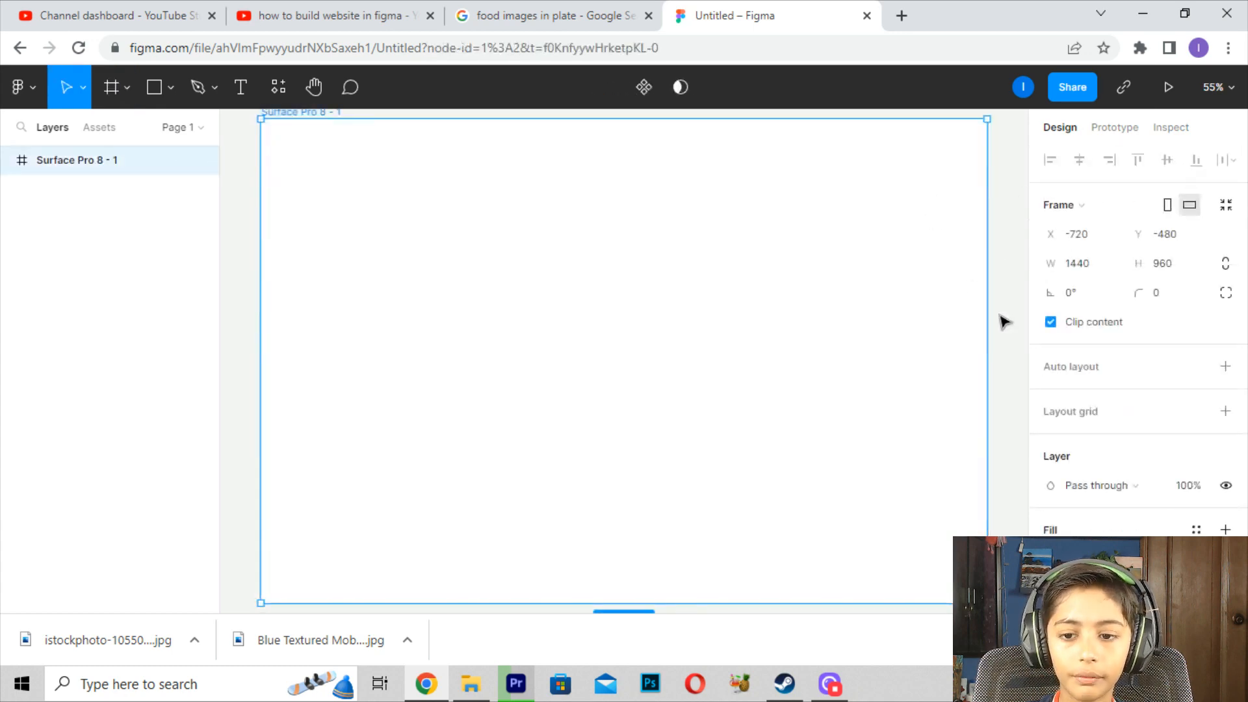
{"action": "left_click_drag", "start_coordinate": [993, 314], "coordinate": [887, 306]}
{"action": "left_click", "coordinate": [947, 273]}
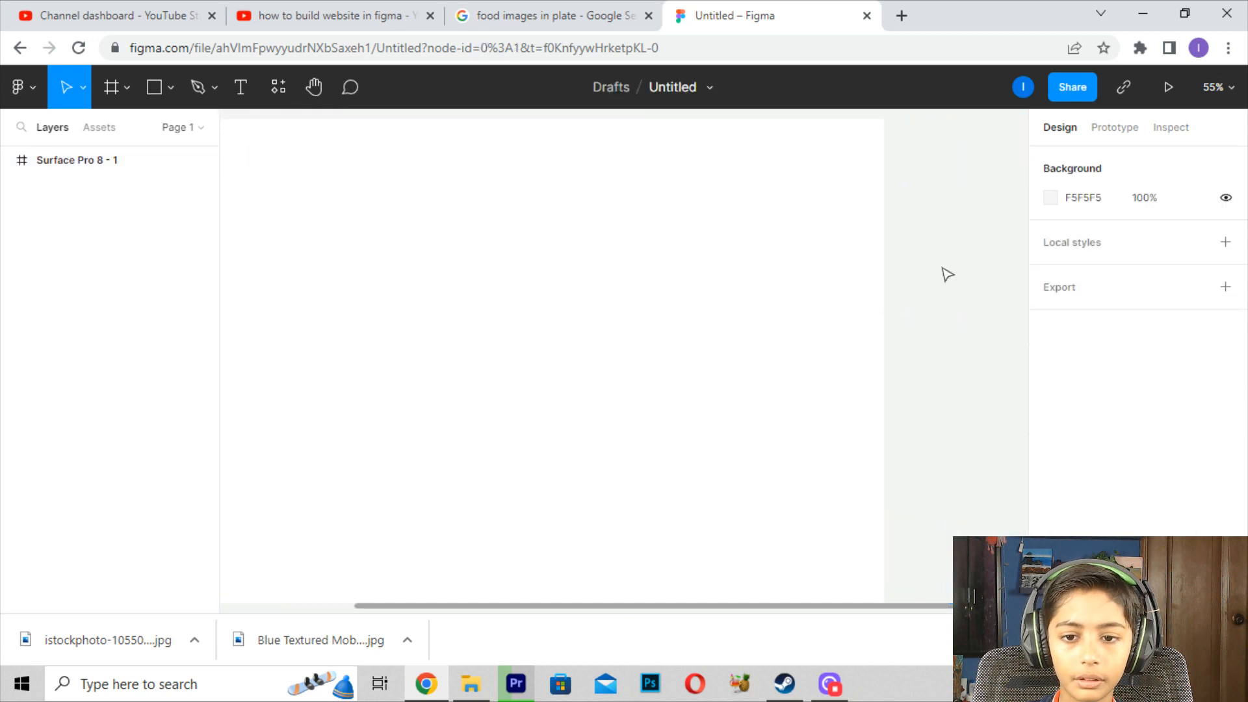
{"action": "key", "text": "shift+1"}
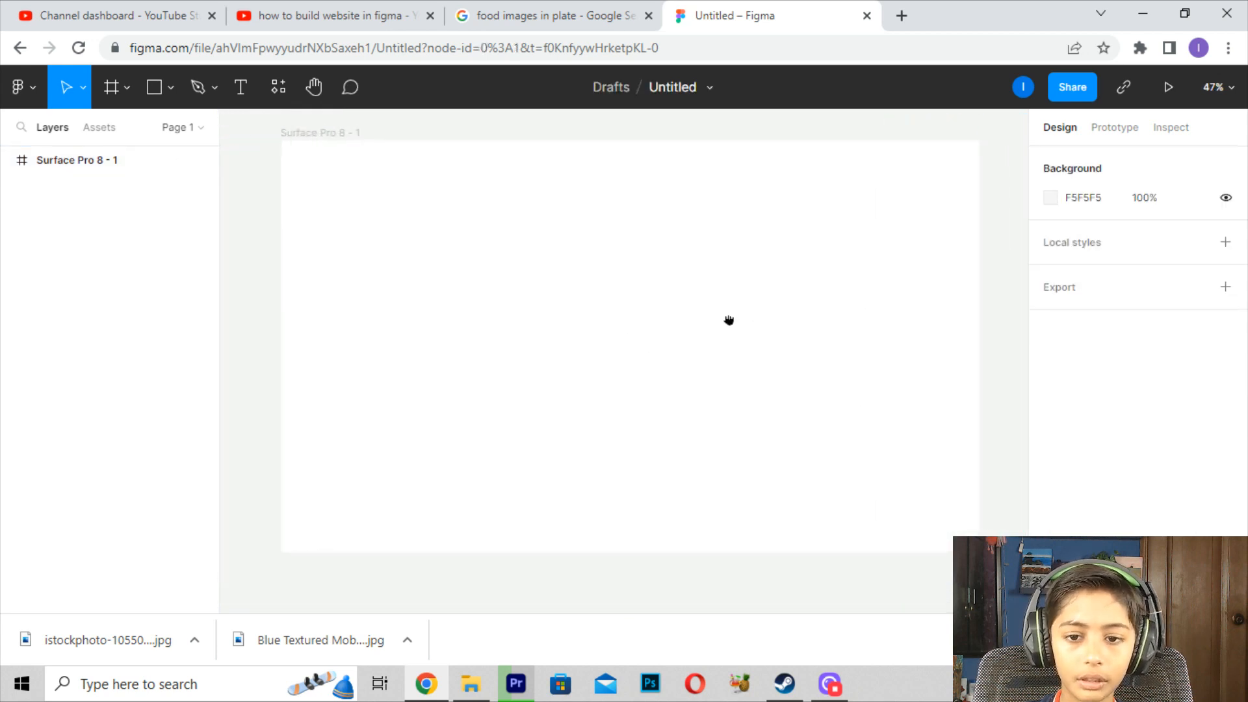
- Draw a rectangle of about 1626 × 80 across the frame's upper edge as a header bar
{"action": "left_click", "coordinate": [161, 91]}
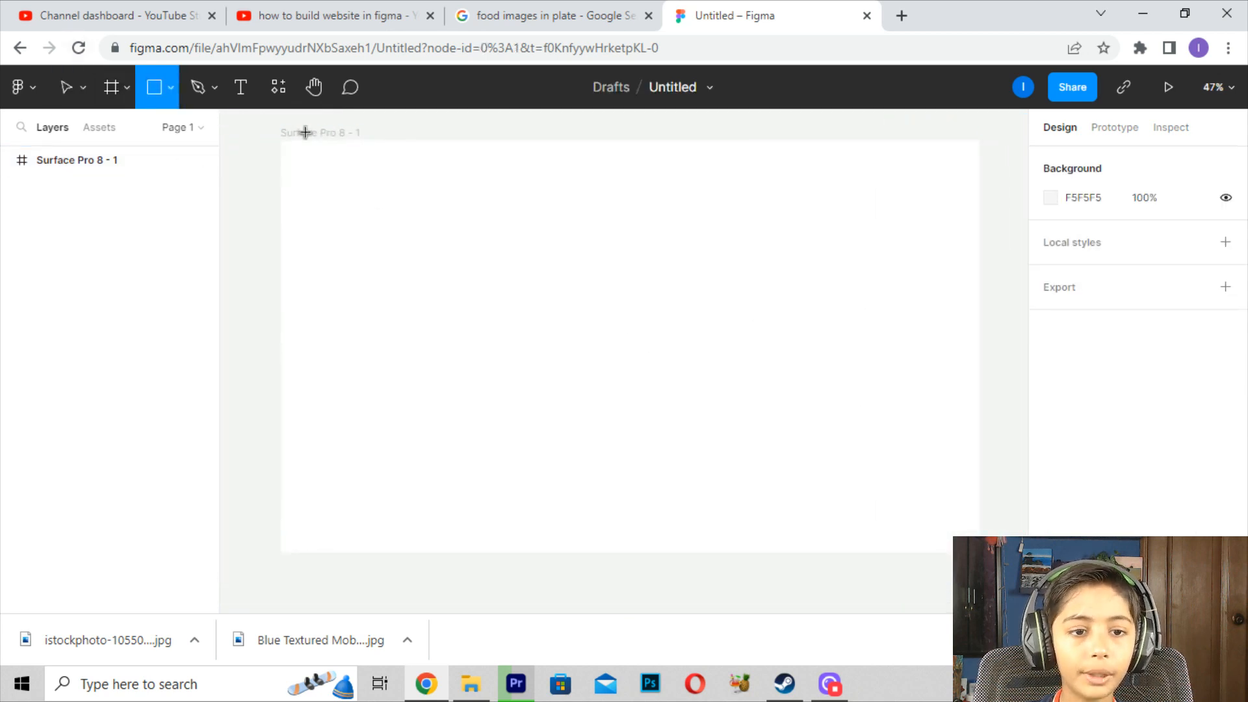
{"action": "mouse_move", "coordinate": [281, 140]}
{"action": "left_mouse_down"}
{"action": "mouse_move", "coordinate": [1037, 139]}
{"action": "mouse_move", "coordinate": [869, 206]}
{"action": "mouse_move", "coordinate": [811, 184]}
{"action": "mouse_move", "coordinate": [841, 174]}
{"action": "left_mouse_up"}
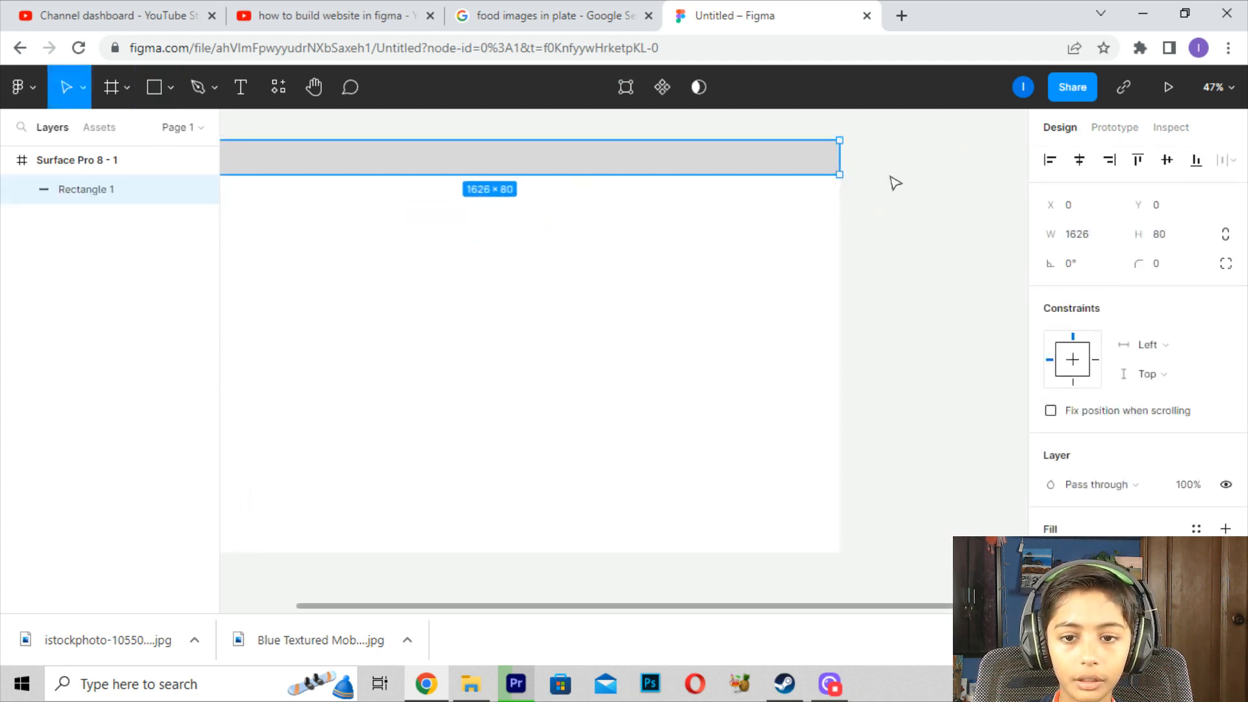
{"action": "left_click", "coordinate": [891, 177]}
- Add the text "HOME ABOUT SERVICES CONTACT US" just below the header bar
{"action": "left_click_drag", "start_coordinate": [666, 181], "coordinate": [996, 213]}
{"action": "scroll", "coordinate": [537, 213], "scroll_direction": "up", "scroll_amount": 1}
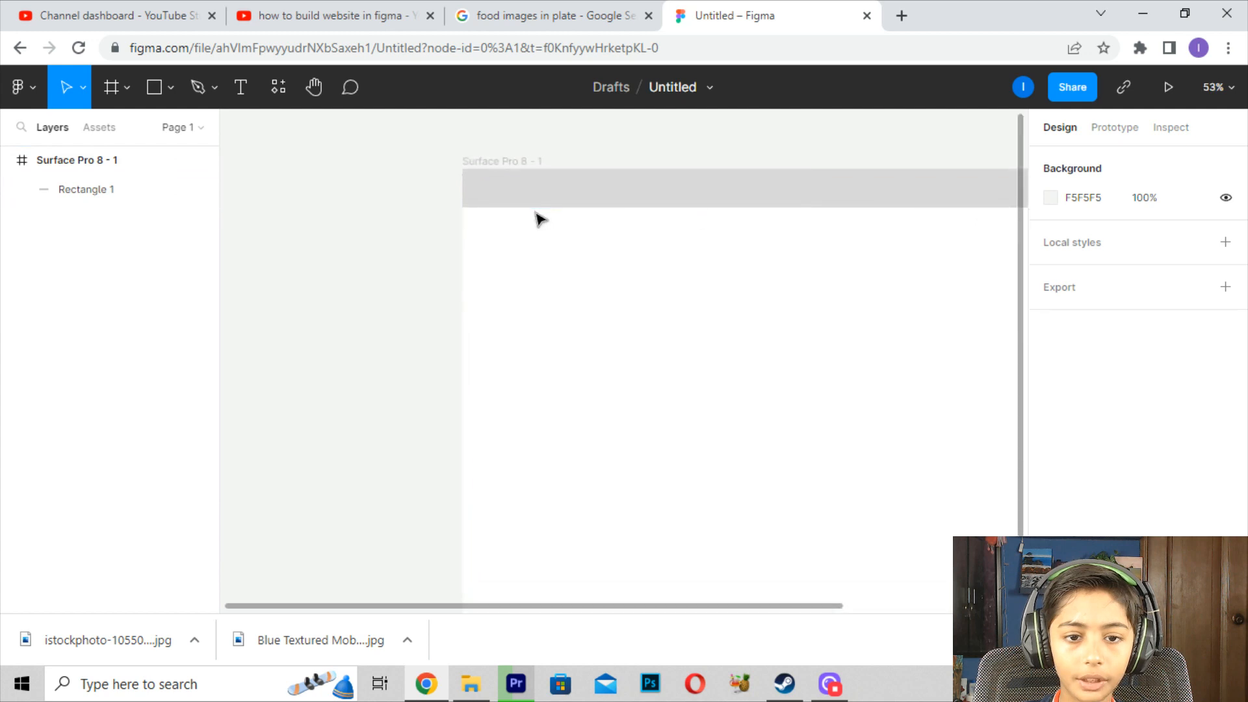
{"action": "left_click_drag", "start_coordinate": [537, 213], "coordinate": [580, 215]}
{"action": "left_click", "coordinate": [137, 190]}
{"action": "left_click", "coordinate": [645, 155]}
{"action": "left_click_drag", "start_coordinate": [744, 188], "coordinate": [117, 189]}
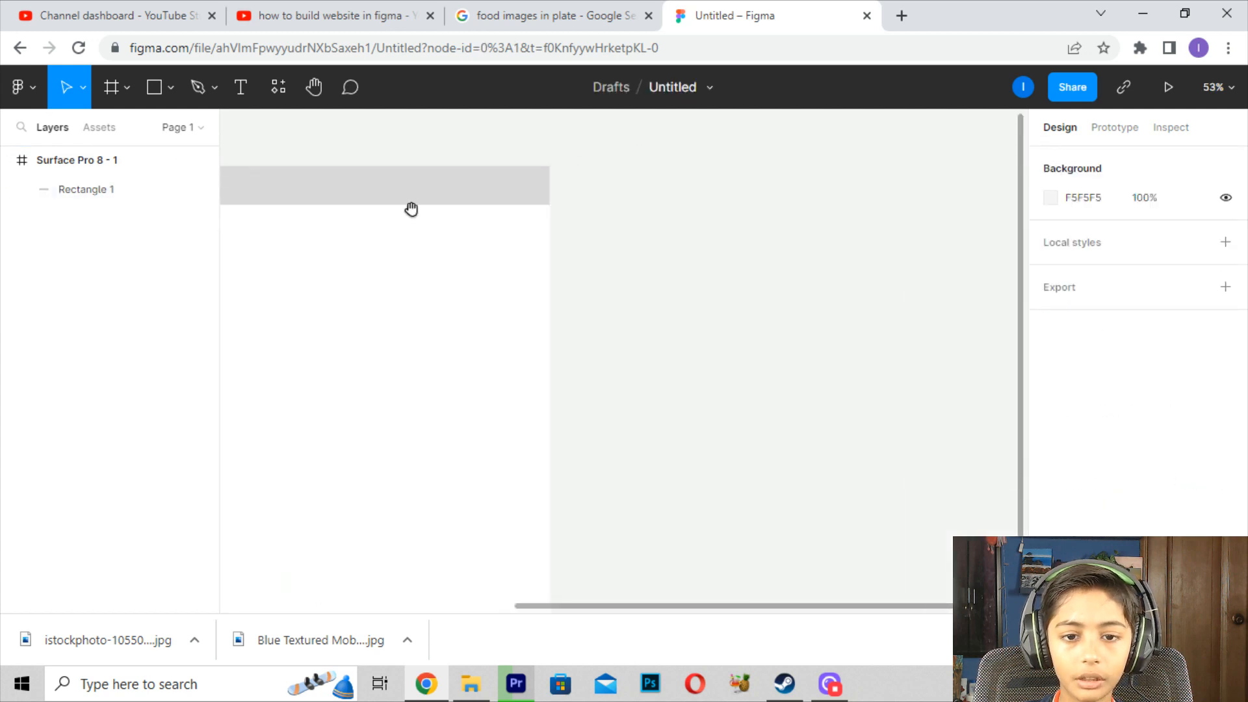
{"action": "left_click_drag", "start_coordinate": [412, 209], "coordinate": [782, 246]}
{"action": "left_click", "coordinate": [243, 87]}
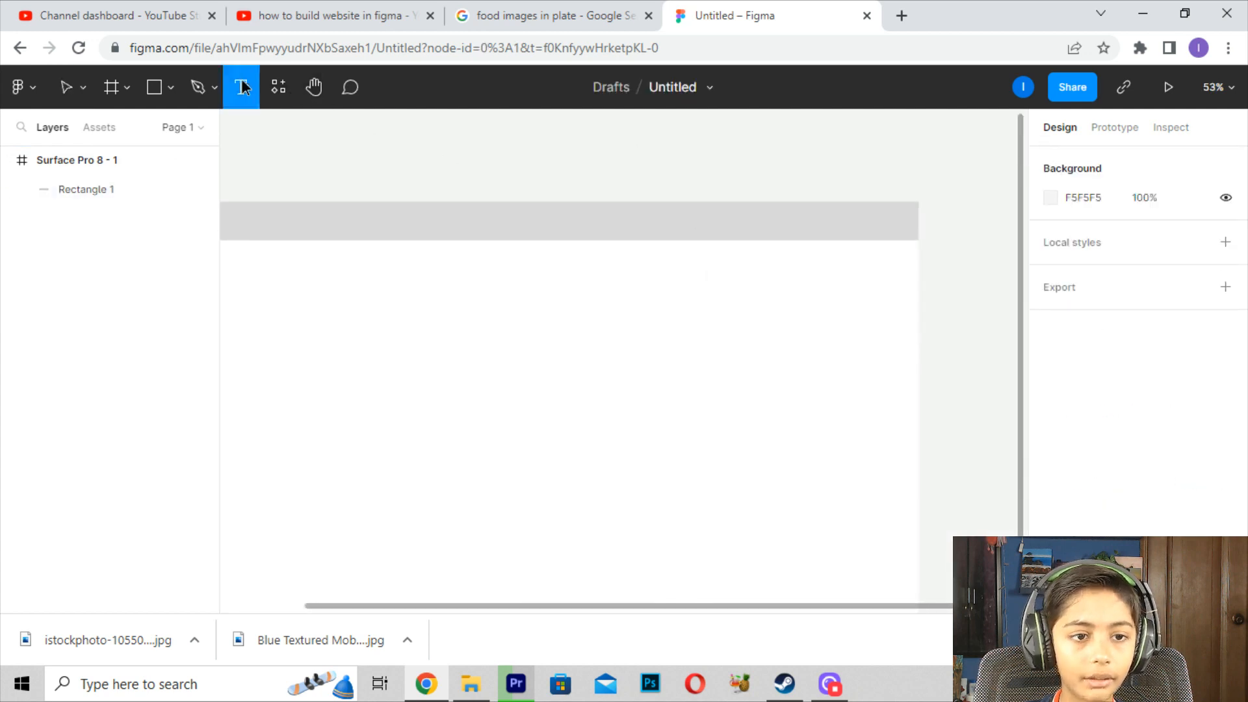
{"action": "left_click", "coordinate": [381, 266]}
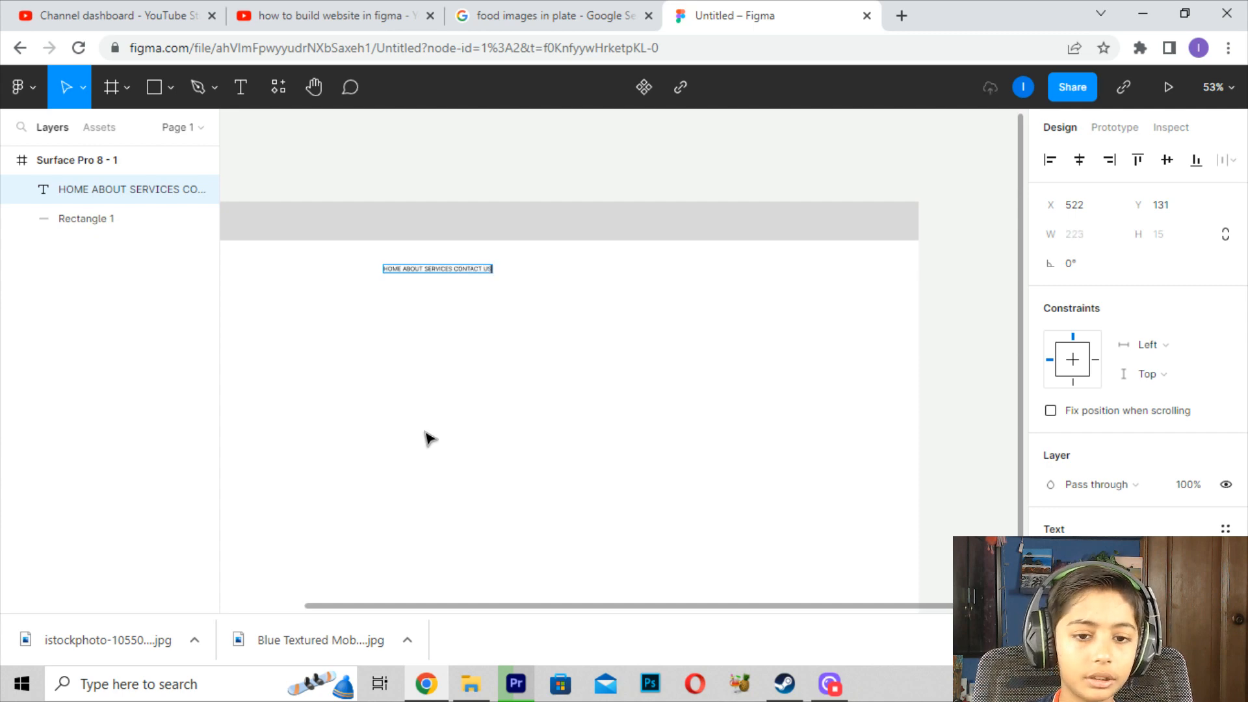
{"action": "key", "text": "Escape"}
- Enlarge the menu text to size 48 and move it onto the right part of the header bar
{"action": "scroll", "coordinate": [1137, 390], "scroll_direction": "down", "scroll_amount": 4}
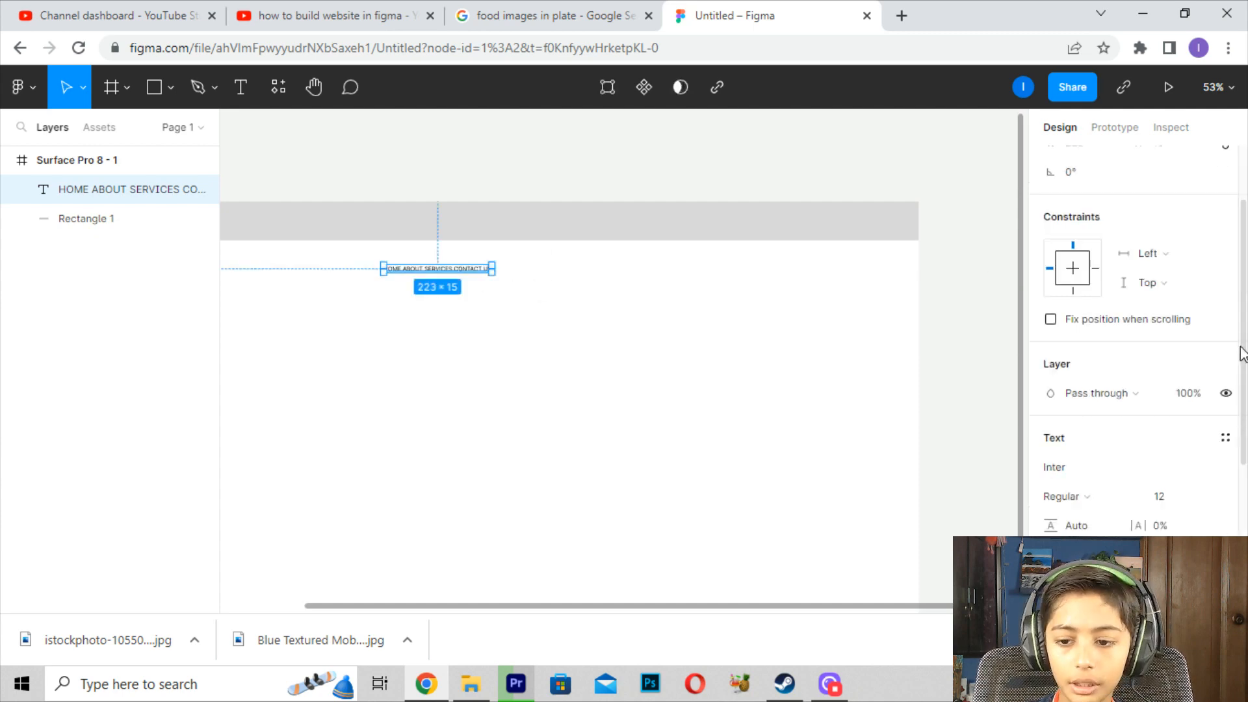
{"action": "left_click", "coordinate": [1198, 409]}
{"action": "left_click", "coordinate": [1193, 456]}
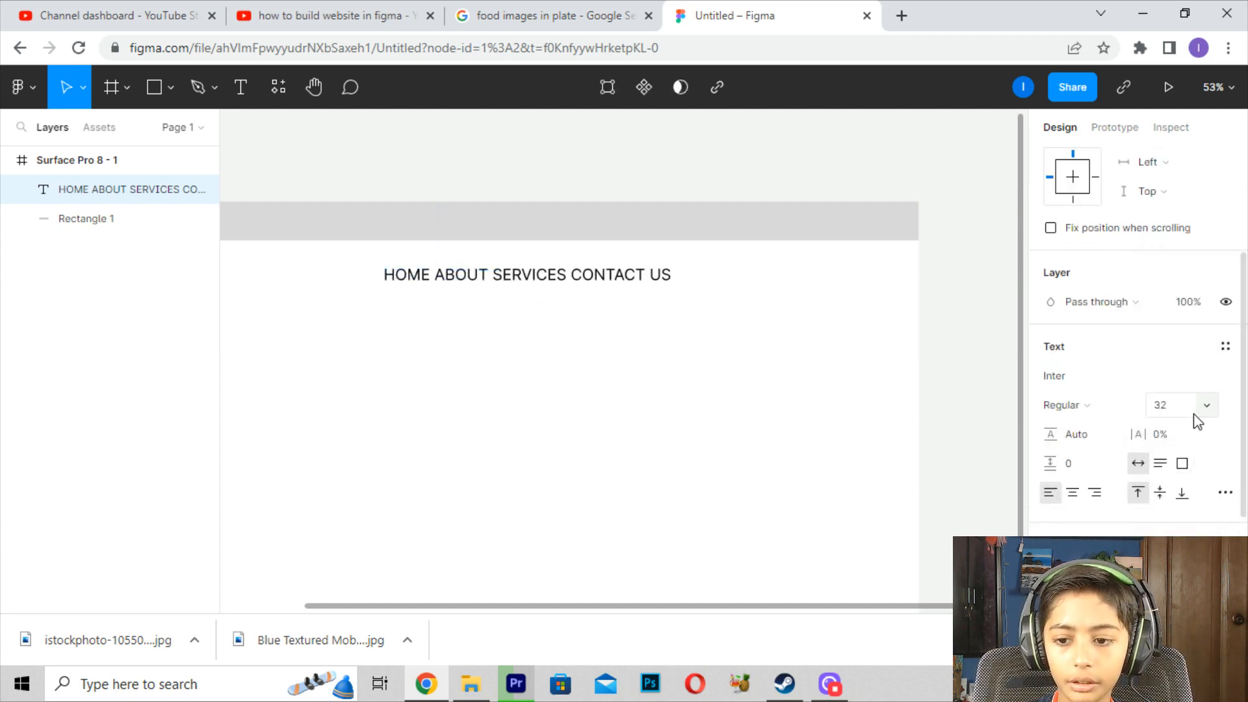
{"action": "left_click", "coordinate": [1206, 410]}
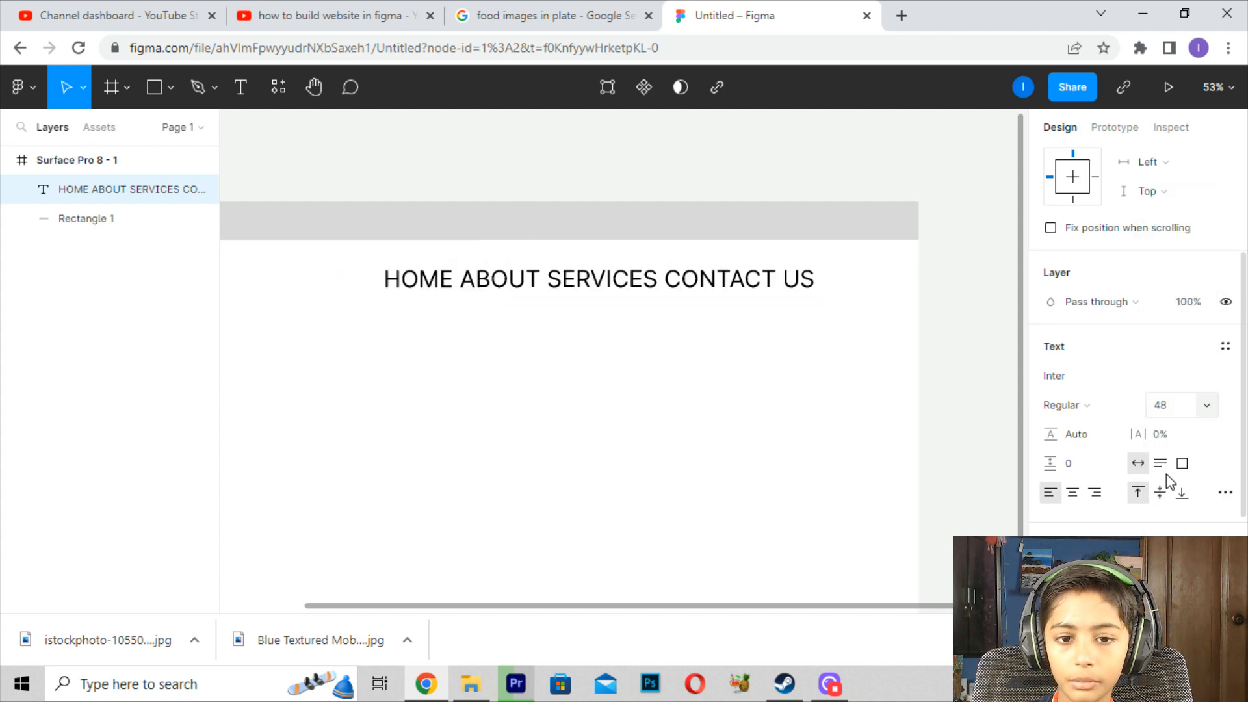
{"action": "left_click", "coordinate": [1191, 474]}
{"action": "left_click_drag", "start_coordinate": [743, 284], "coordinate": [808, 227]}
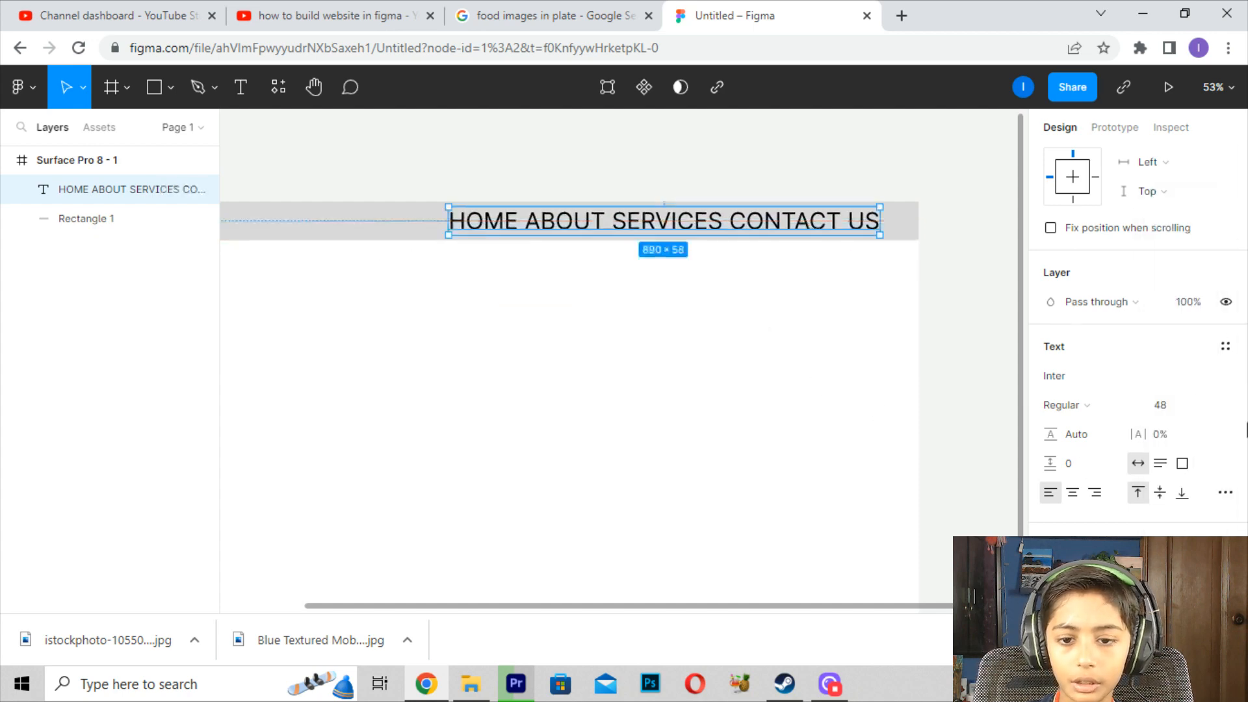
- Reduce the menu text to size 20 and centre it vertically in the header bar
{"action": "left_click", "coordinate": [1208, 407]}
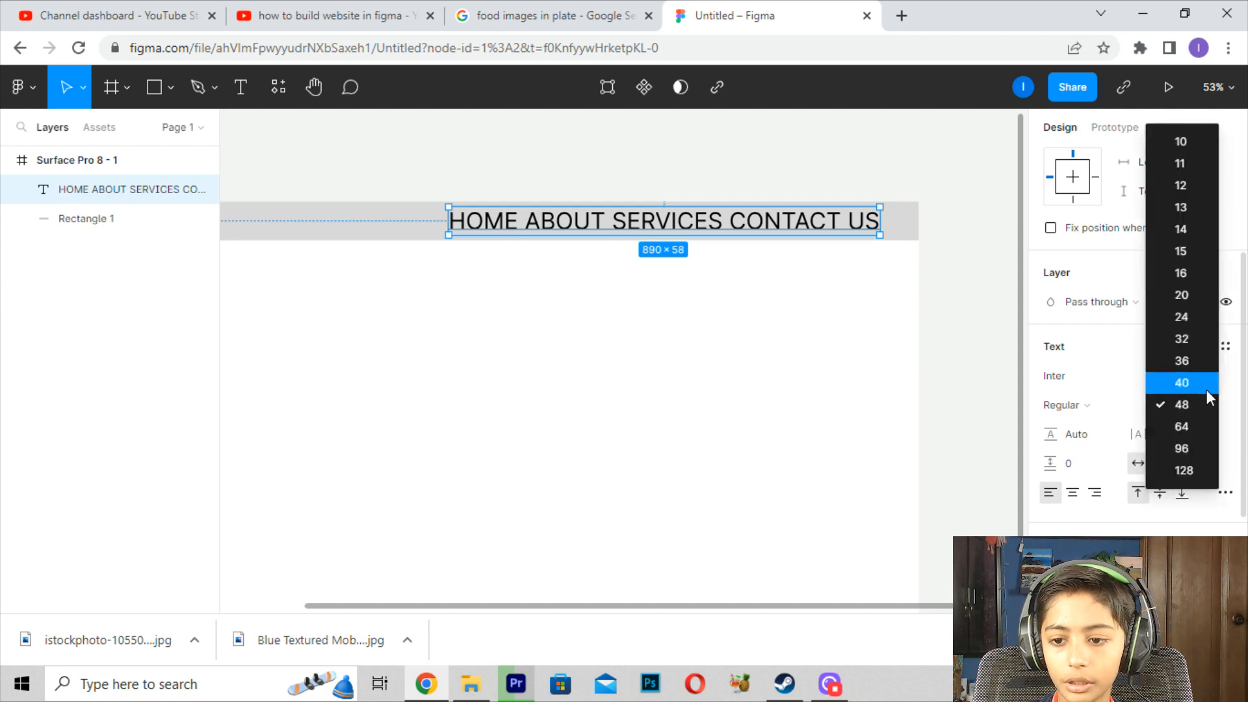
{"action": "left_click", "coordinate": [1190, 301]}
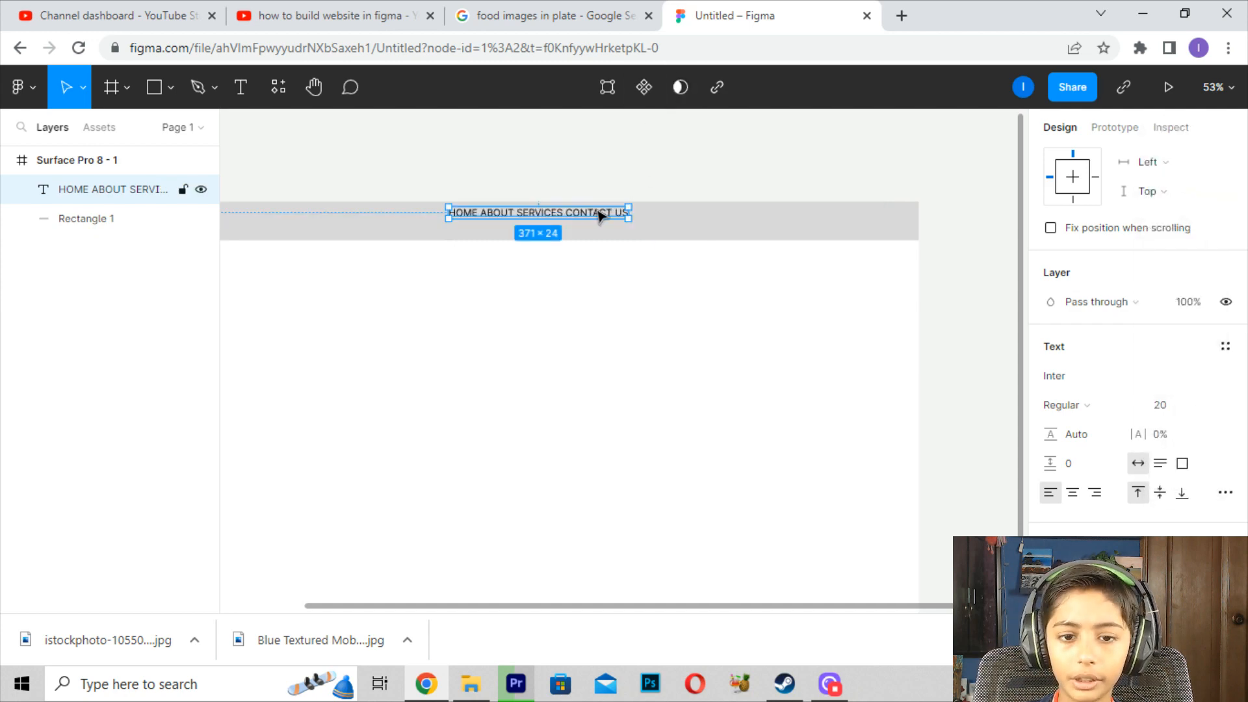
{"action": "left_click_drag", "start_coordinate": [600, 217], "coordinate": [607, 224]}
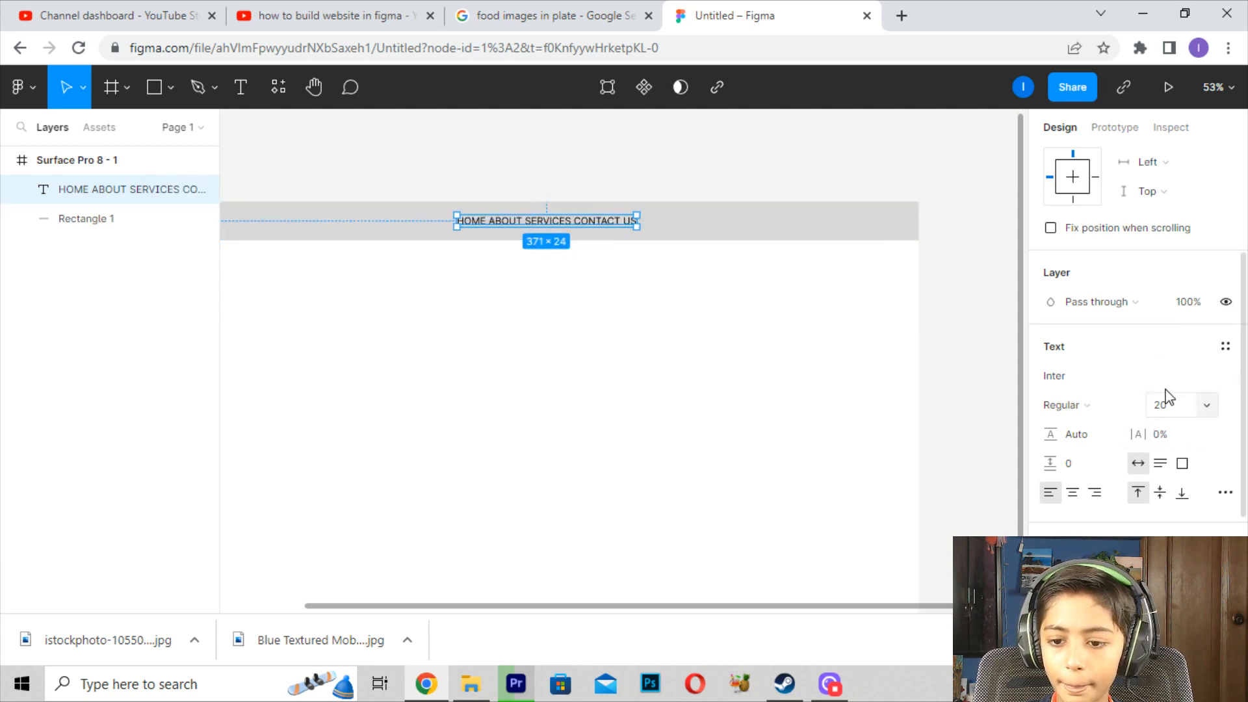
- Look for the Monserrat font for the menu text, then choose Iceland from the font list instead
{"action": "left_click", "coordinate": [1109, 376]}
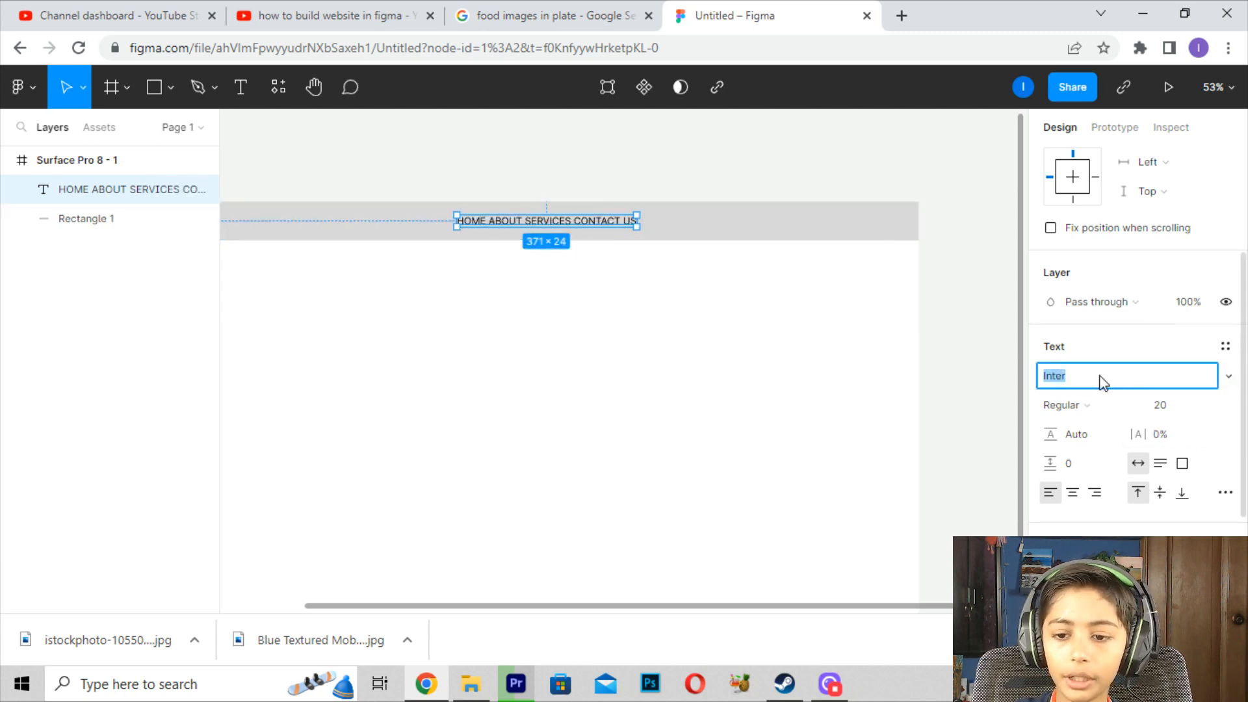
{"action": "type", "text": "MoNsER"}
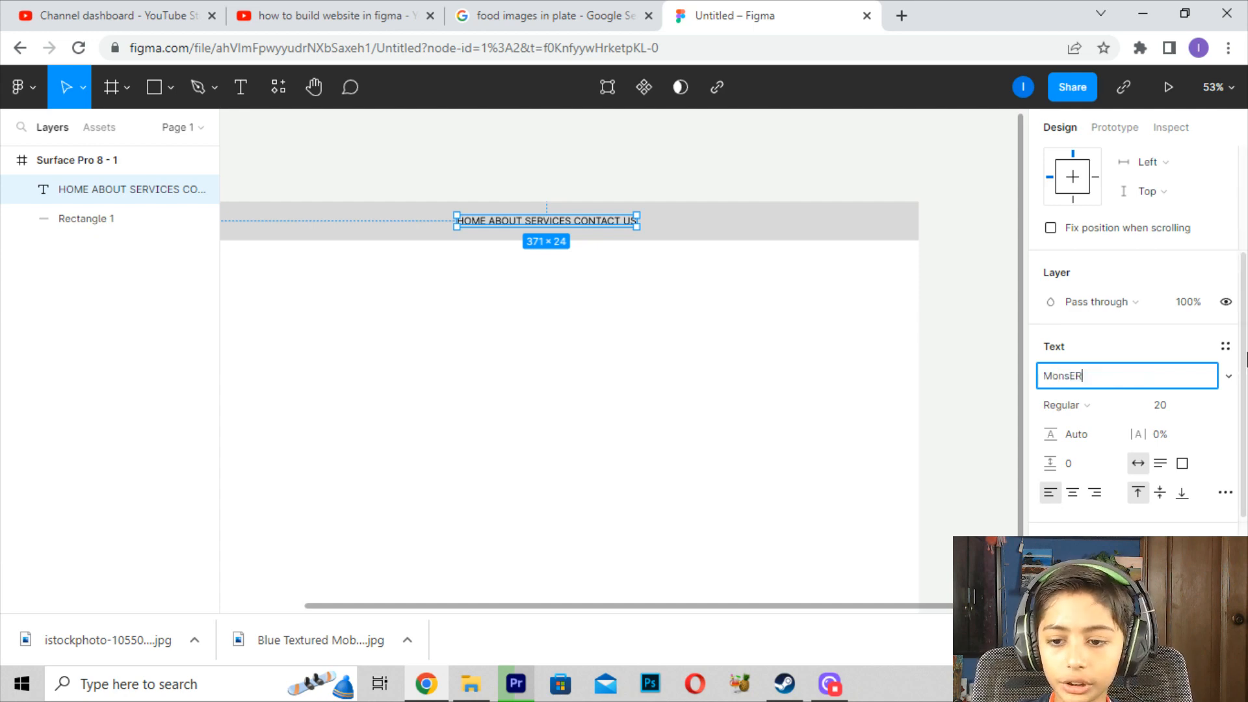
{"action": "type", "text": "RAT"}
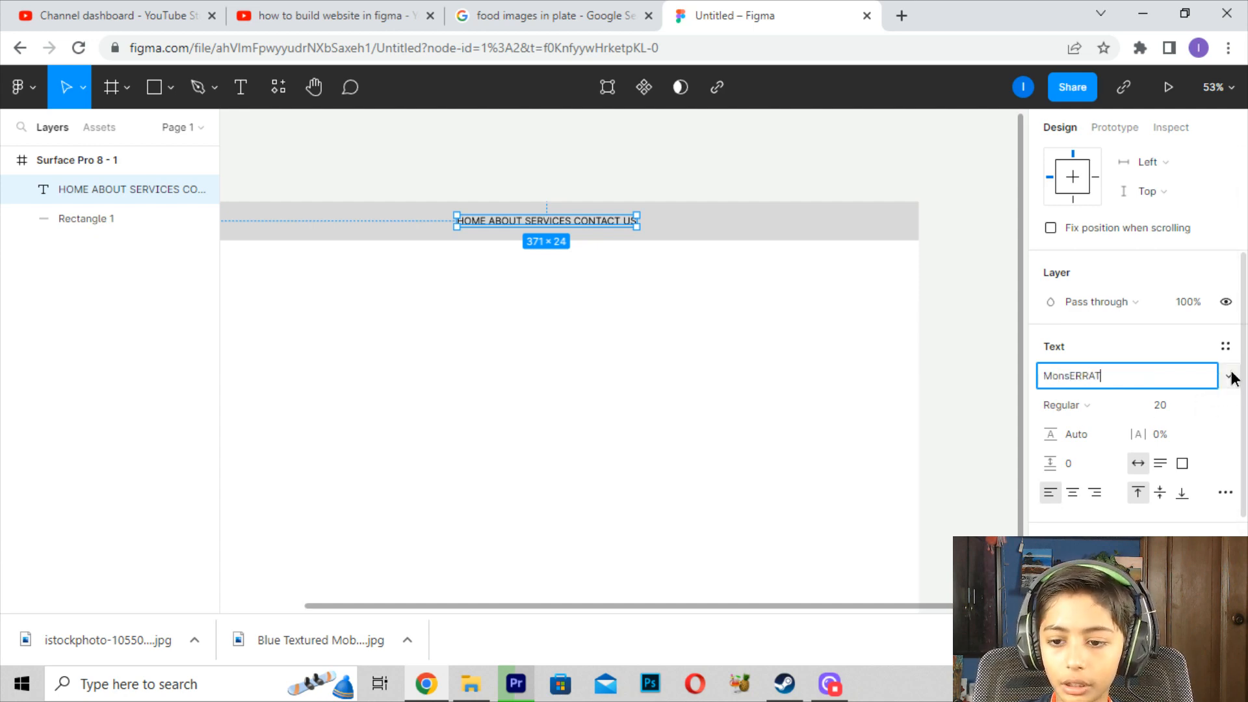
{"action": "left_click", "coordinate": [1228, 377]}
{"action": "scroll", "coordinate": [1167, 323], "scroll_direction": "up", "scroll_amount": 5}
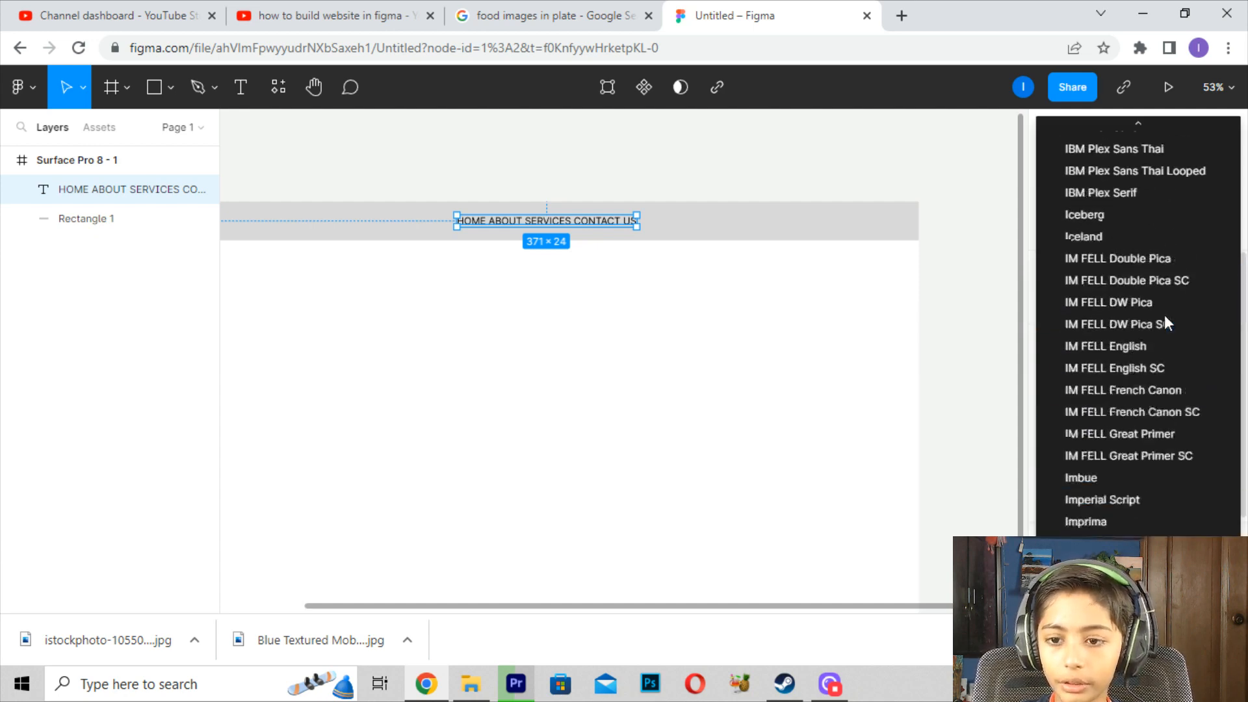
{"action": "left_click", "coordinate": [1104, 236]}
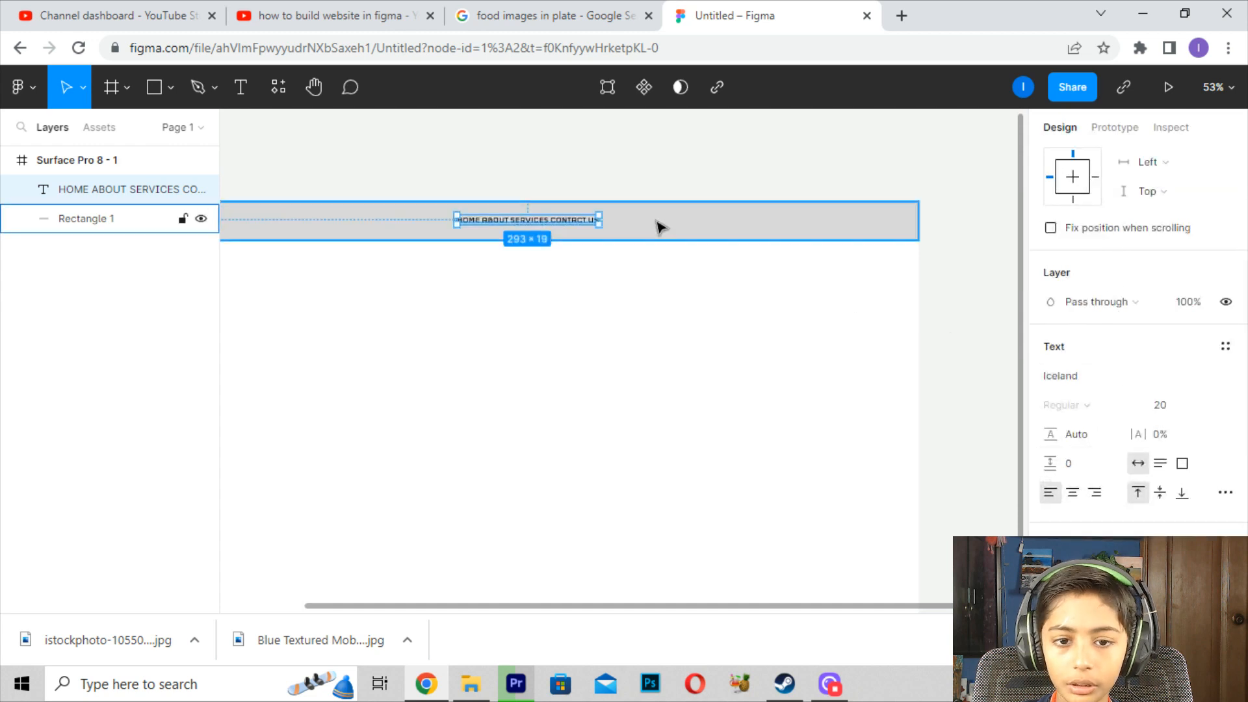
- Set the menu text size to 40 and centre it vertically in the header bar
{"action": "left_click", "coordinate": [1207, 406]}
{"action": "left_click", "coordinate": [1195, 429]}
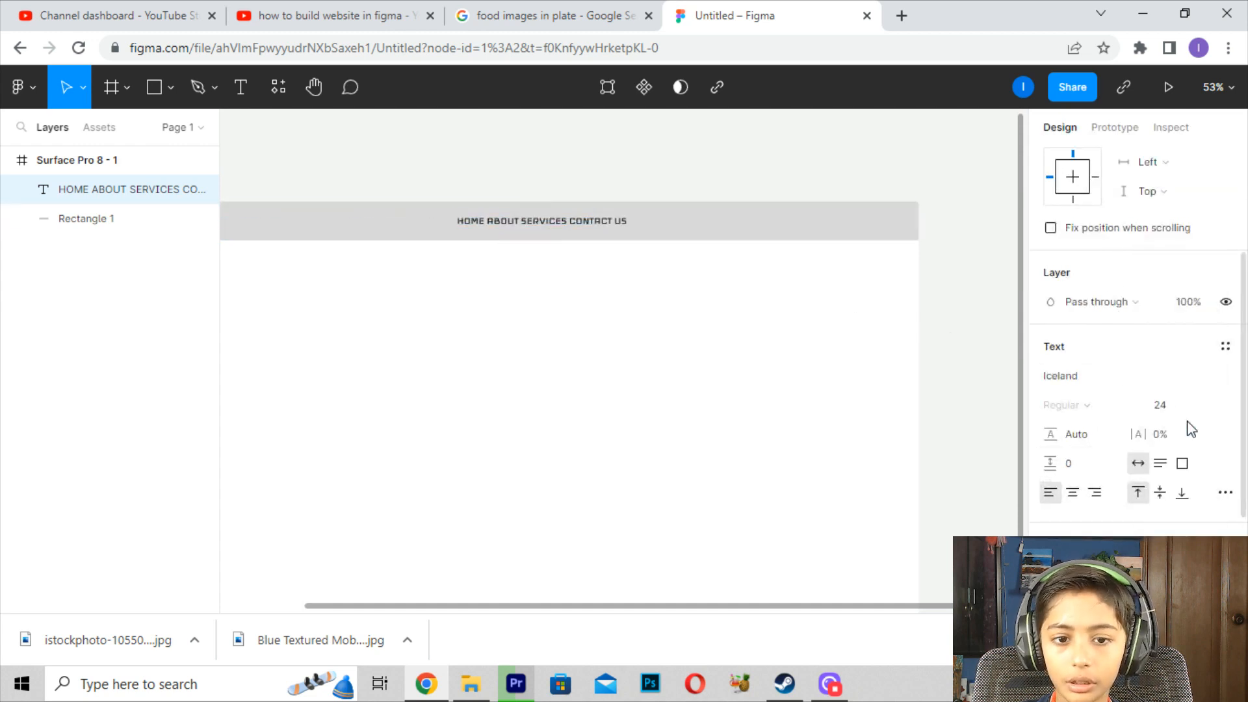
{"action": "left_click", "coordinate": [1208, 407]}
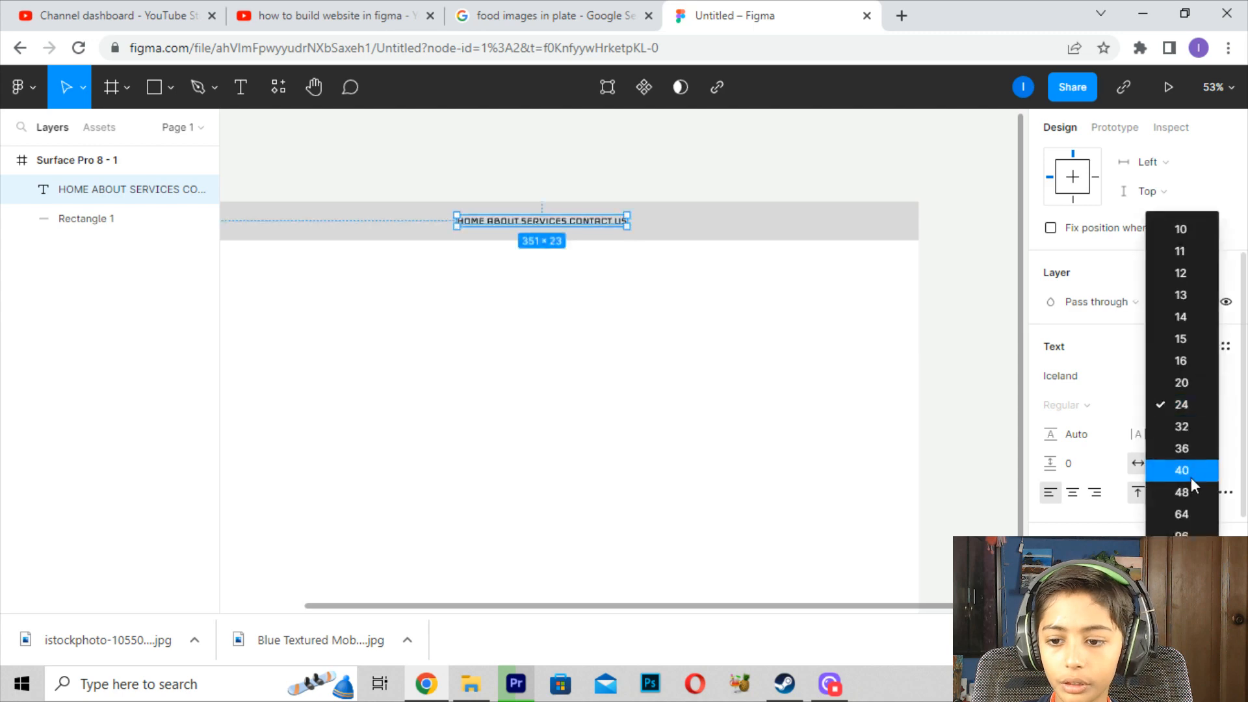
{"action": "left_click", "coordinate": [1189, 475]}
{"action": "left_click_drag", "start_coordinate": [694, 232], "coordinate": [686, 228]}
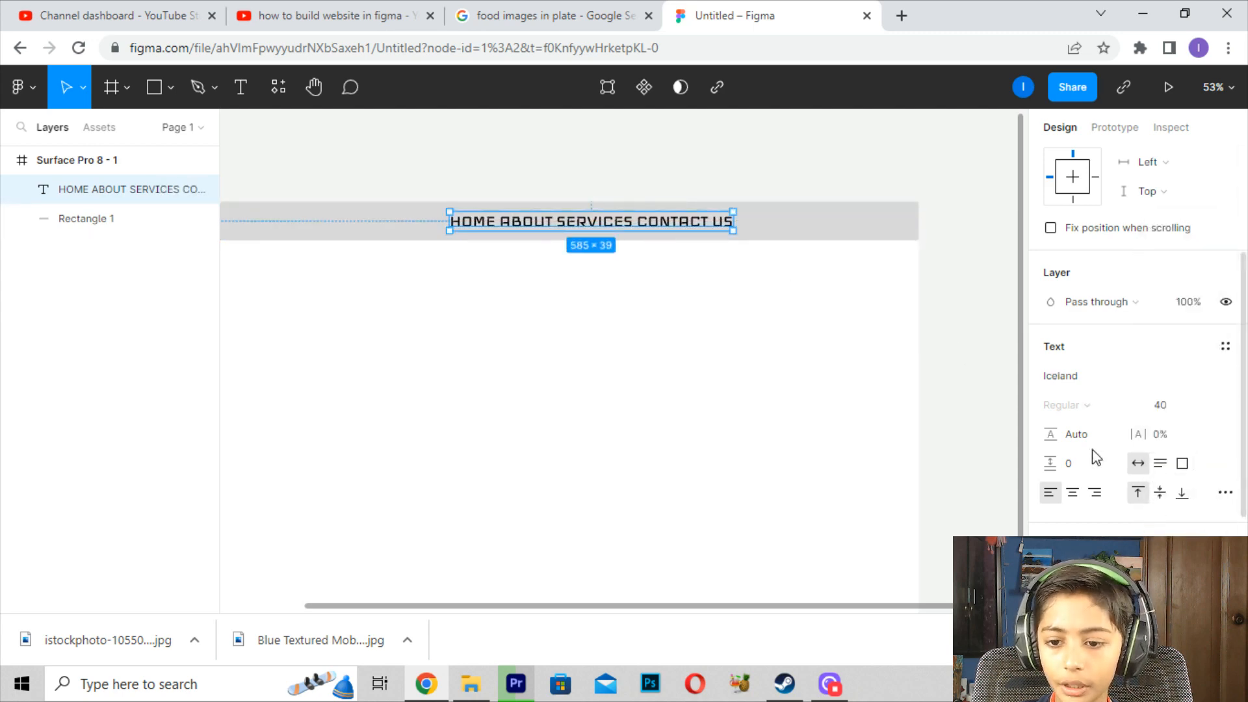
- Set the menu text's letter spacing to 50% and shift it left to fit inside the header bar
{"action": "left_click", "coordinate": [1175, 439]}
{"action": "type", "text": "50"}
{"action": "key", "text": "Return"}
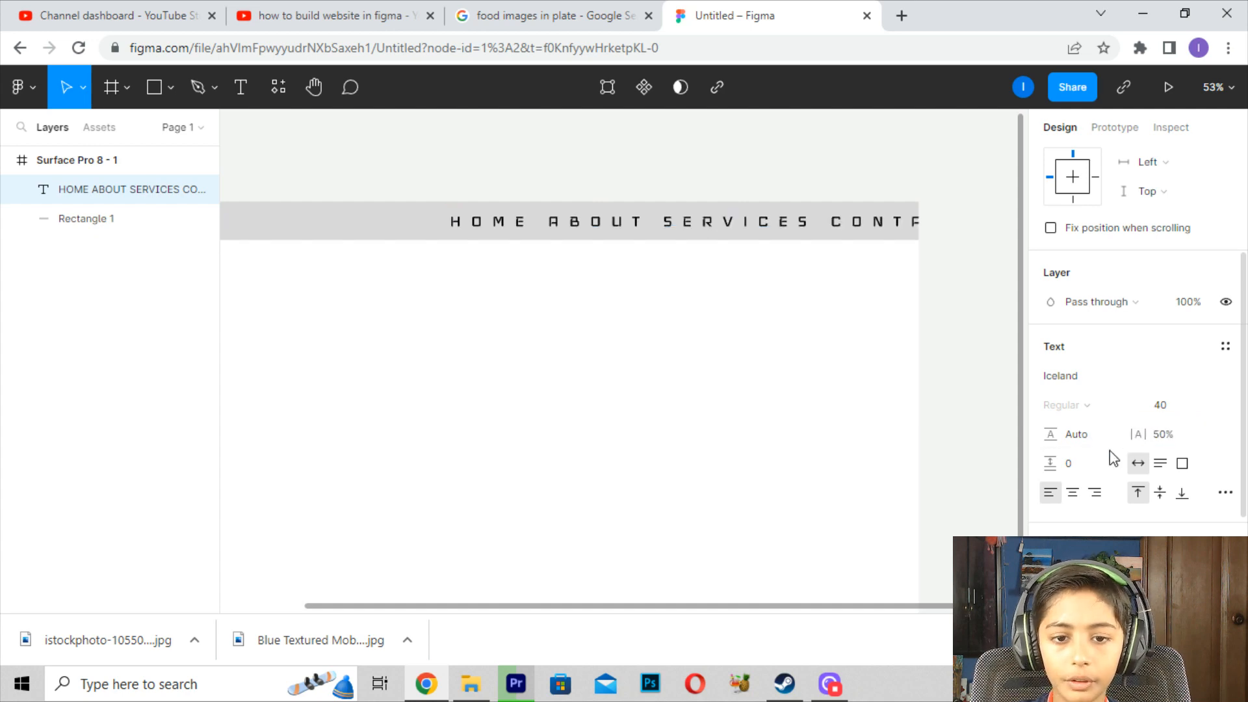
{"action": "left_click_drag", "start_coordinate": [851, 228], "coordinate": [740, 229]}
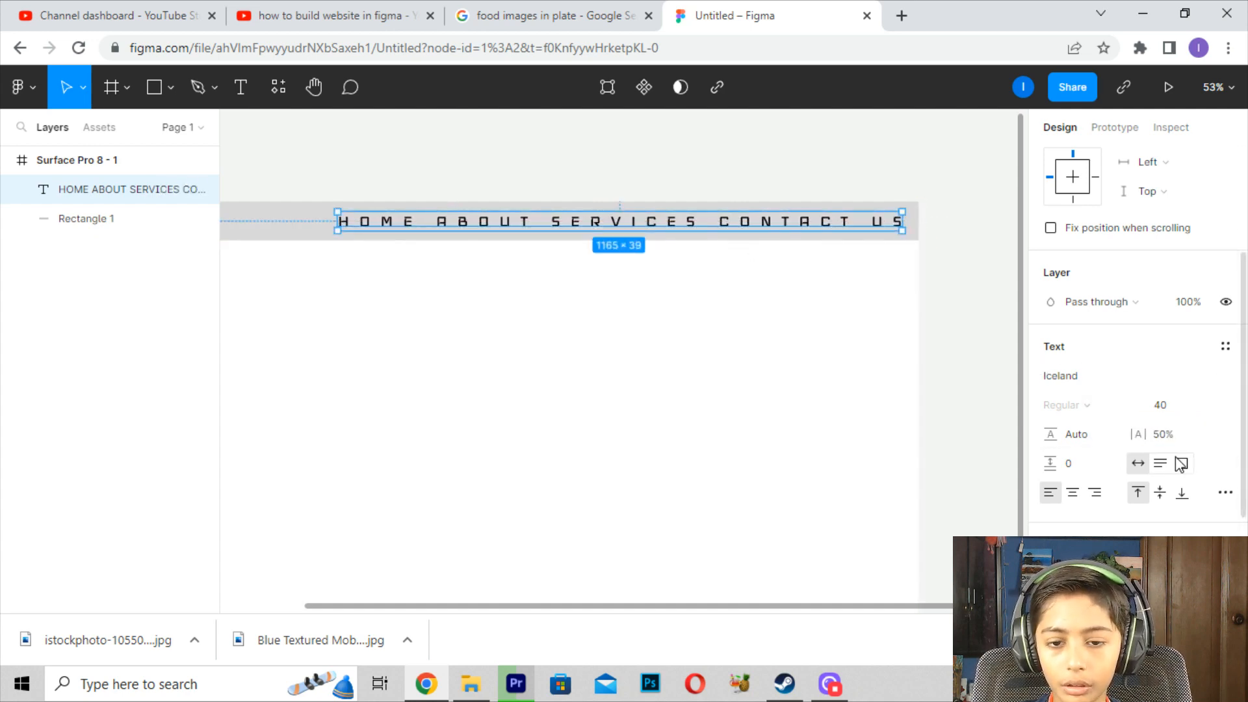
- Set the menu text's letter spacing to 30% and shift it right within the header bar
{"action": "left_click", "coordinate": [1174, 436]}
{"action": "key", "text": "BackSpace"}
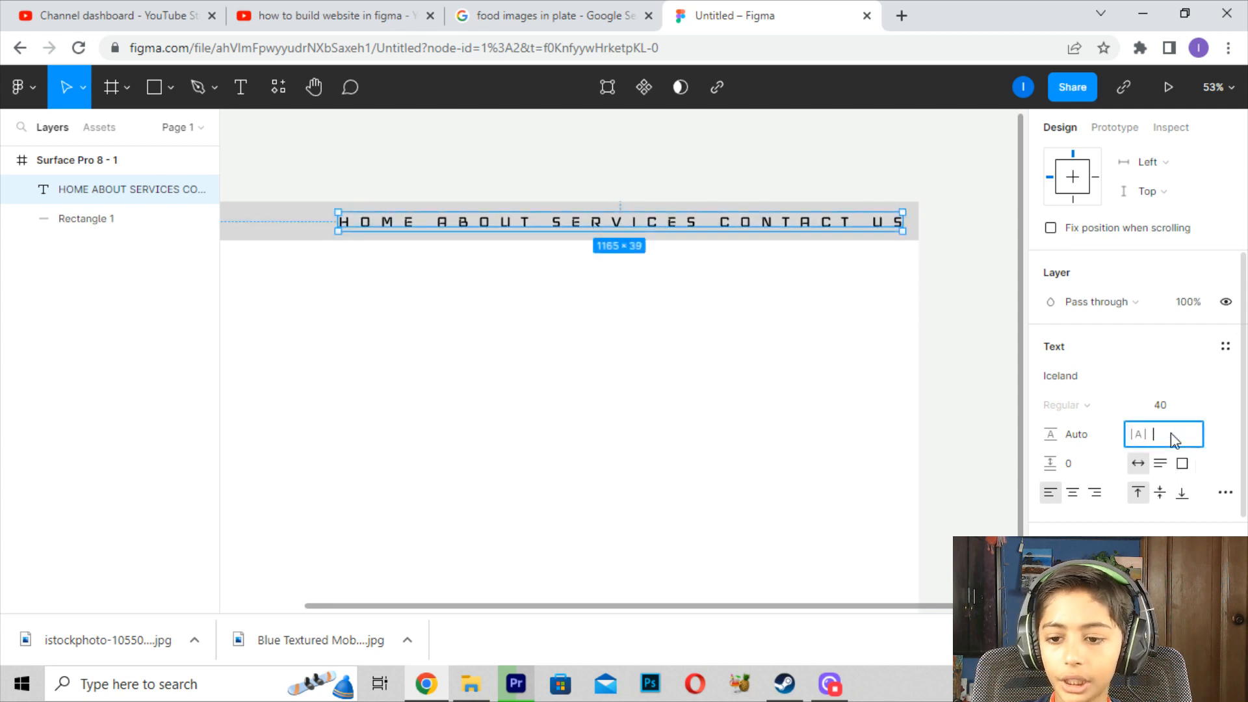
{"action": "type", "text": "30"}
{"action": "key", "text": "Return"}
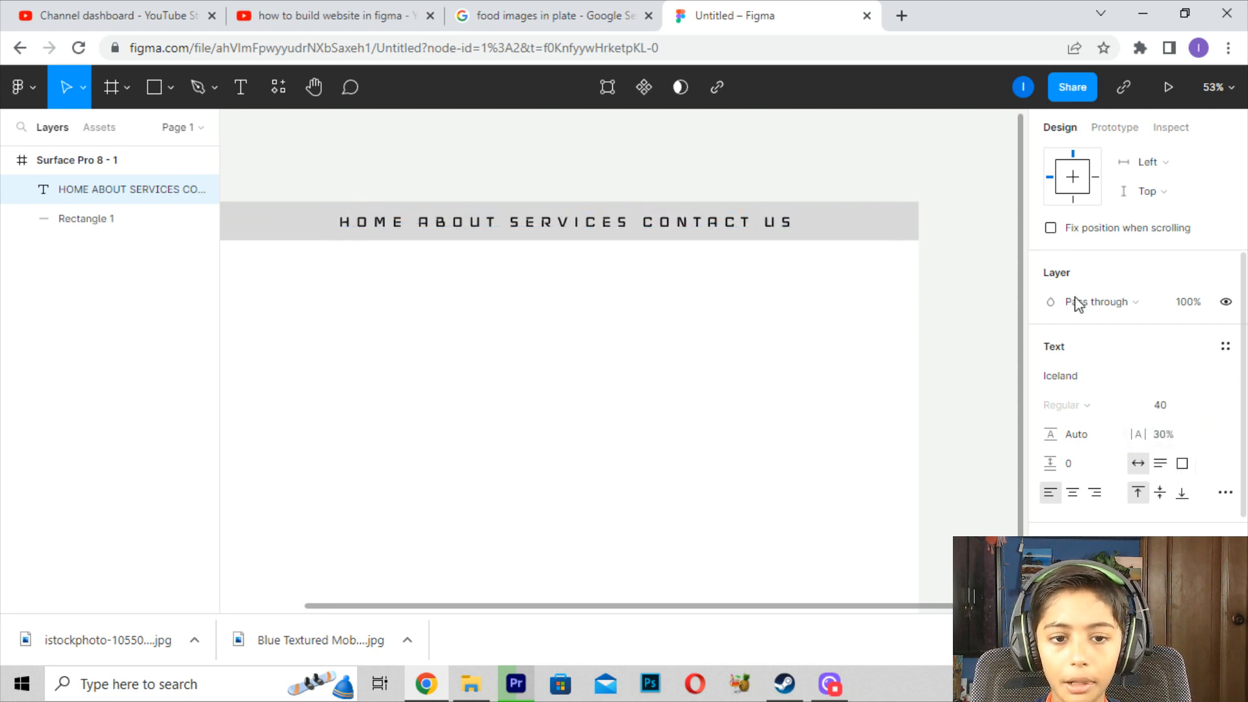
{"action": "left_click_drag", "start_coordinate": [749, 228], "coordinate": [823, 225]}
- Set the menu text size to 48 and nudge the text right within the header bar
{"action": "left_click", "coordinate": [1204, 406]}
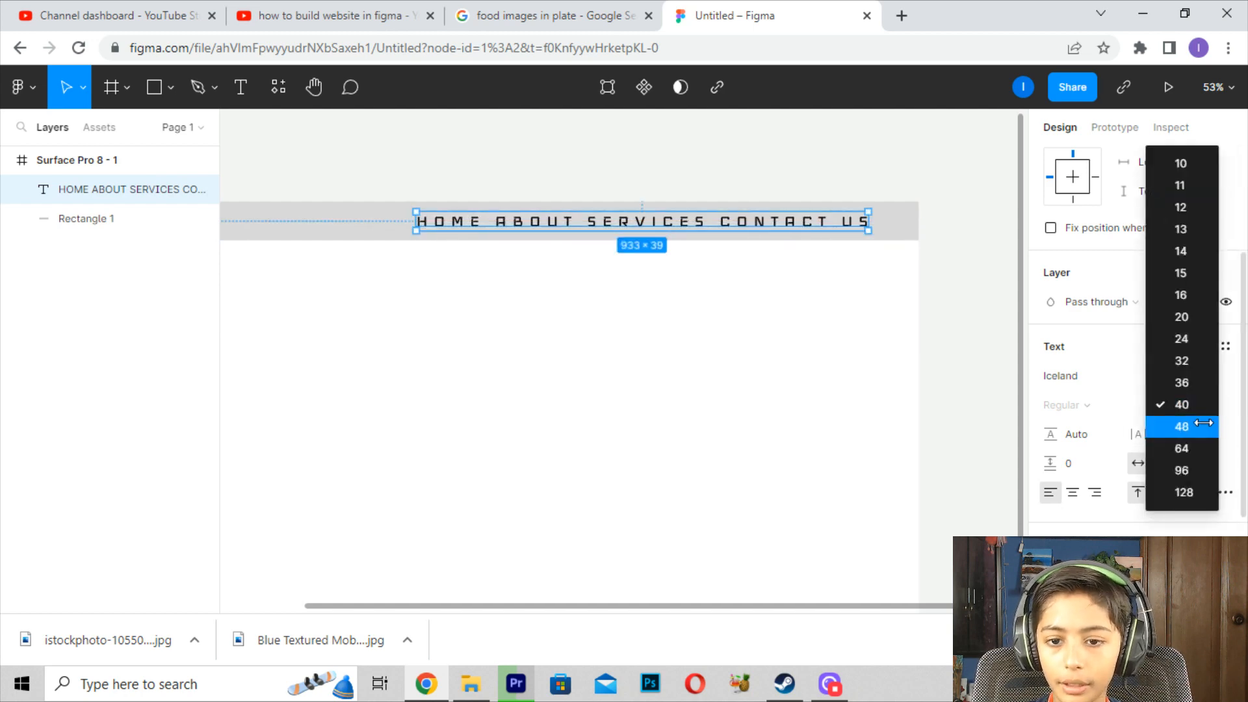
{"action": "left_click", "coordinate": [1204, 426]}
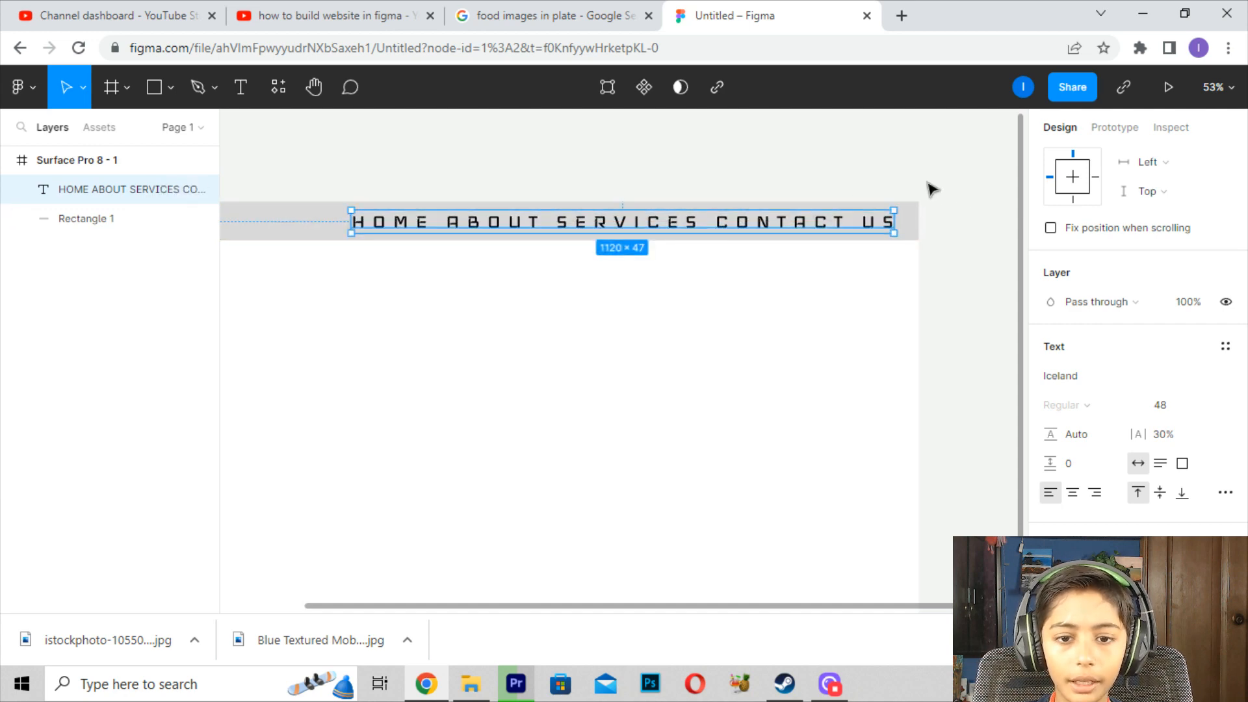
{"action": "left_click_drag", "start_coordinate": [894, 233], "coordinate": [893, 245]}
{"action": "key", "text": "Right"}
{"action": "key", "text": "Right"}
{"action": "key", "text": "Right"}
{"action": "key", "text": "Right"}
{"action": "key", "text": "Right"}
{"action": "key", "text": "Right"}
{"action": "key", "text": "Right"}
{"action": "key", "text": "Right"}
{"action": "key", "text": "Right"}
{"action": "key", "text": "Right"}
{"action": "key", "text": "Right"}
{"action": "key", "text": "Right"}
{"action": "key", "text": "Right"}
{"action": "key", "text": "Right"}
{"action": "key", "text": "Right"}
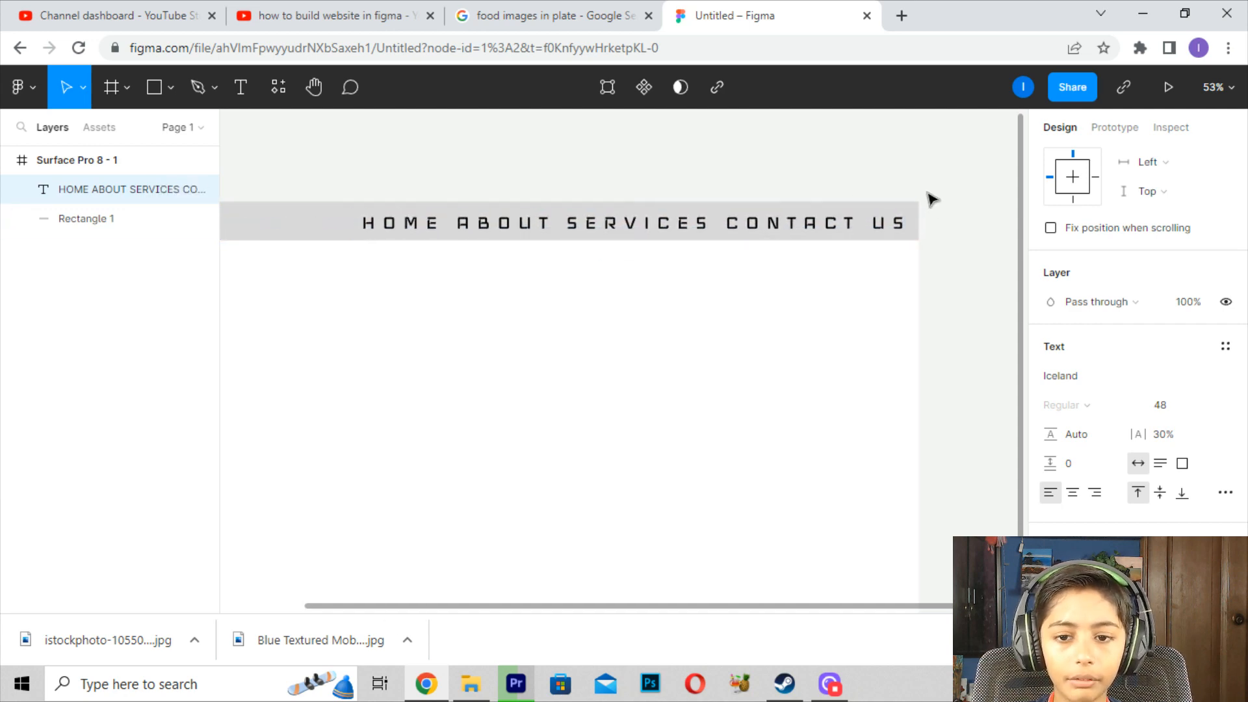
{"action": "left_click", "coordinate": [920, 196]}
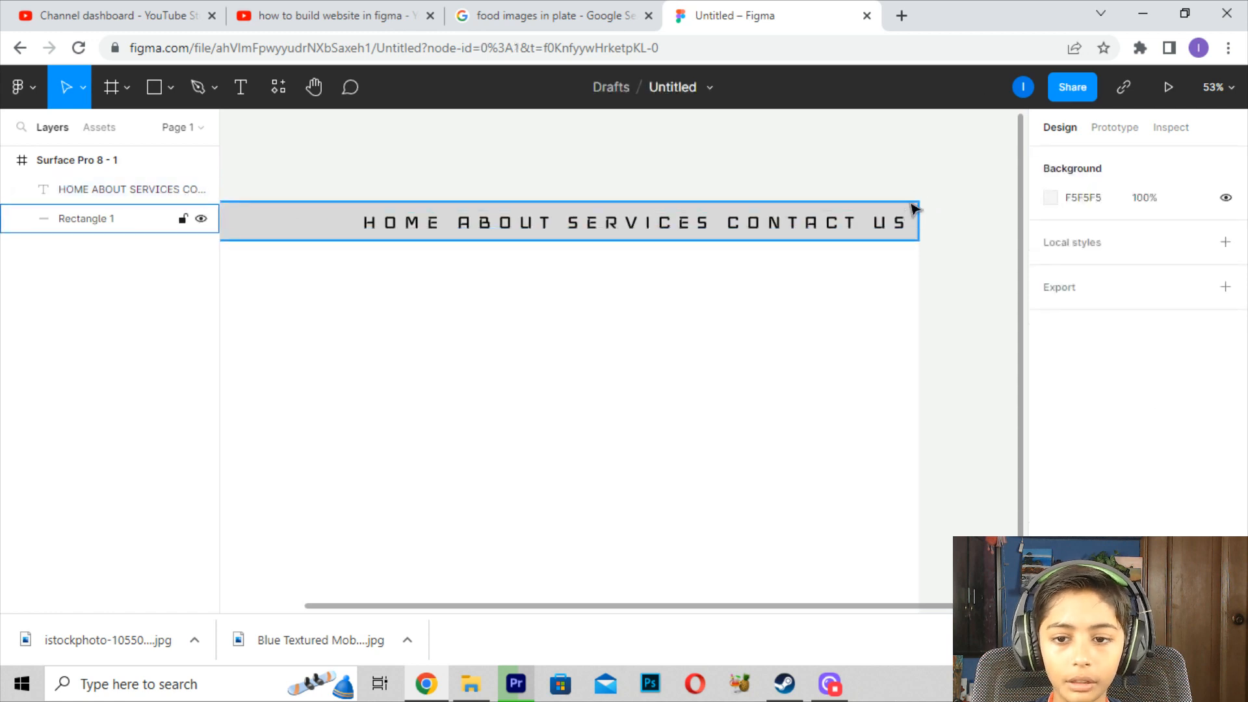
- Fill the header bar rectangle with yellow FAFF00 and turn it into a component
{"action": "left_click", "coordinate": [910, 209]}
{"action": "scroll", "coordinate": [1112, 487], "scroll_direction": "down", "scroll_amount": 3}
{"action": "left_click", "coordinate": [1065, 407]}
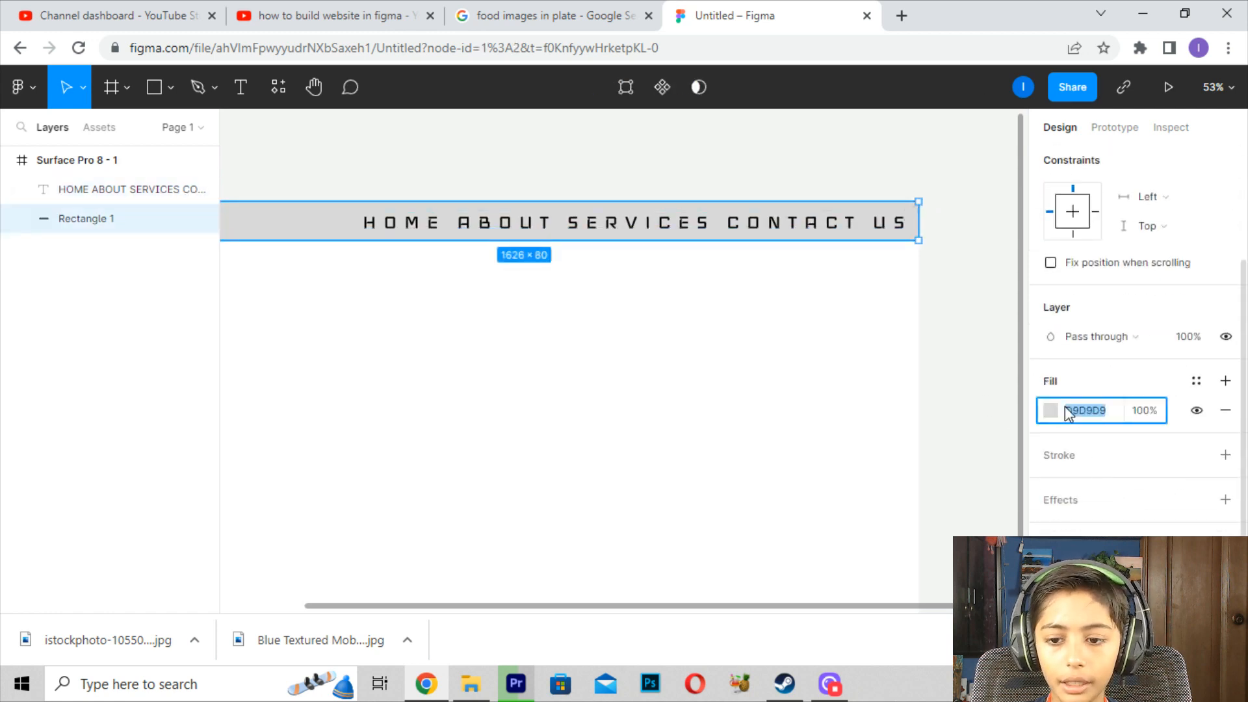
{"action": "left_click", "coordinate": [1051, 411]}
{"action": "left_click", "coordinate": [888, 396]}
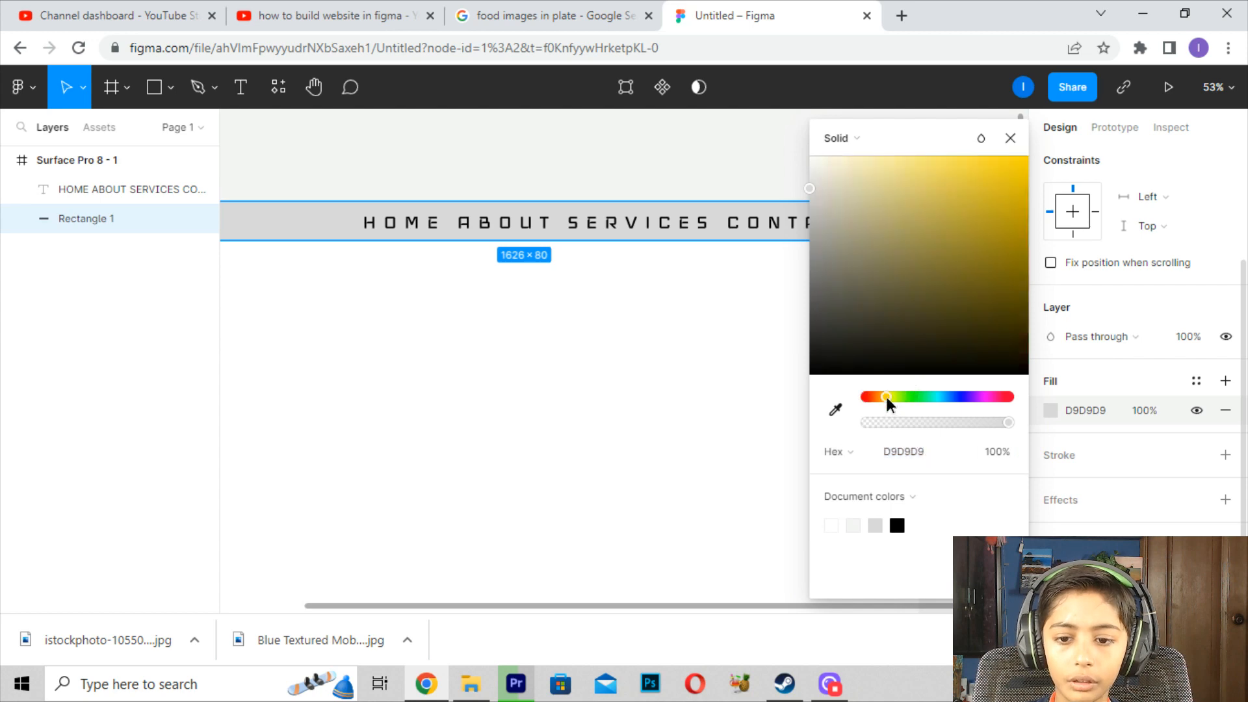
{"action": "left_click_drag", "start_coordinate": [995, 188], "coordinate": [1037, 156]}
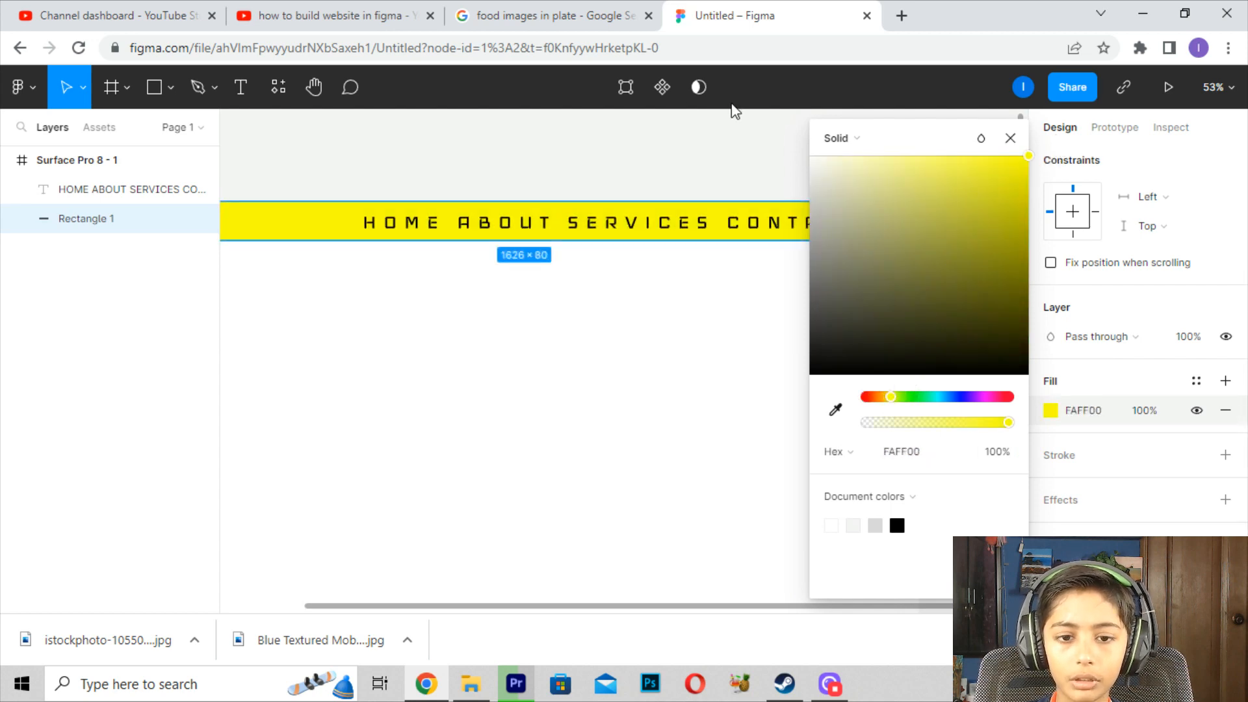
{"action": "left_click", "coordinate": [663, 87]}
- Set the menu text size to 40 and shift the text right within the yellow header bar
{"action": "scroll", "coordinate": [684, 223], "scroll_direction": "down", "scroll_amount": 2}
{"action": "left_click", "coordinate": [504, 286]}
{"action": "left_click_drag", "start_coordinate": [504, 286], "coordinate": [588, 270]}
{"action": "left_click", "coordinate": [640, 221]}
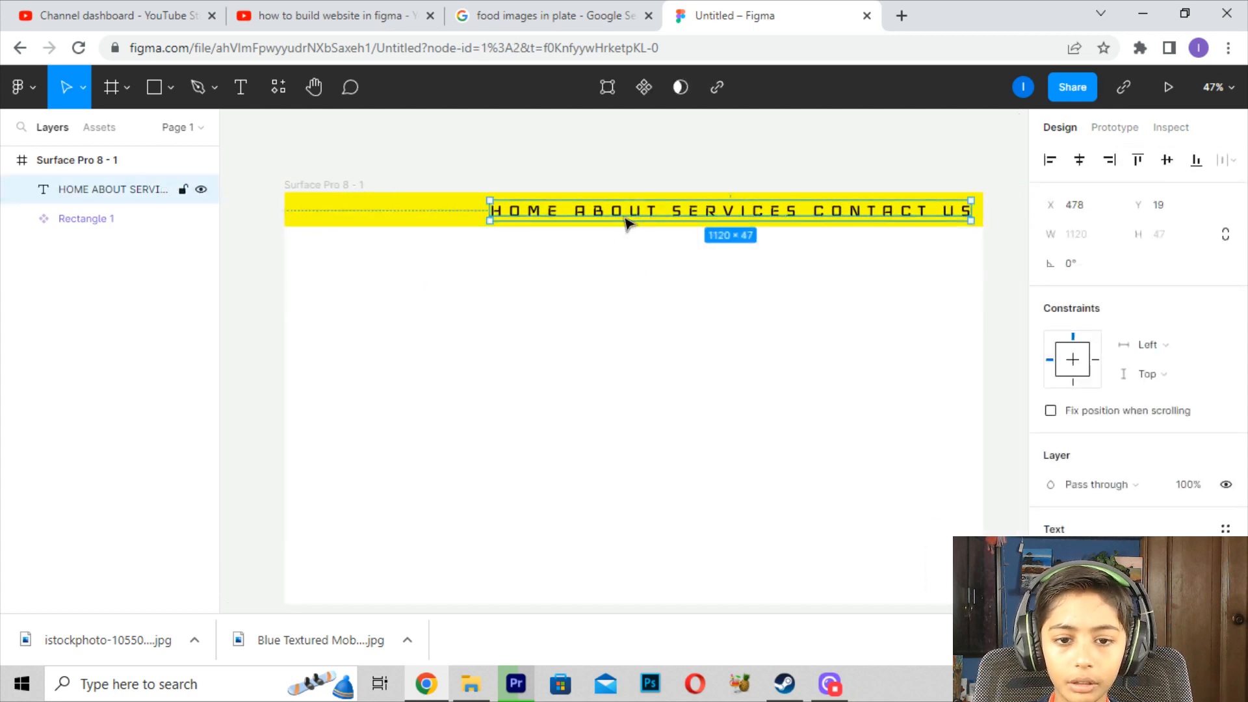
{"action": "scroll", "coordinate": [1214, 497], "scroll_direction": "down", "scroll_amount": 2}
{"action": "left_click", "coordinate": [1210, 504]}
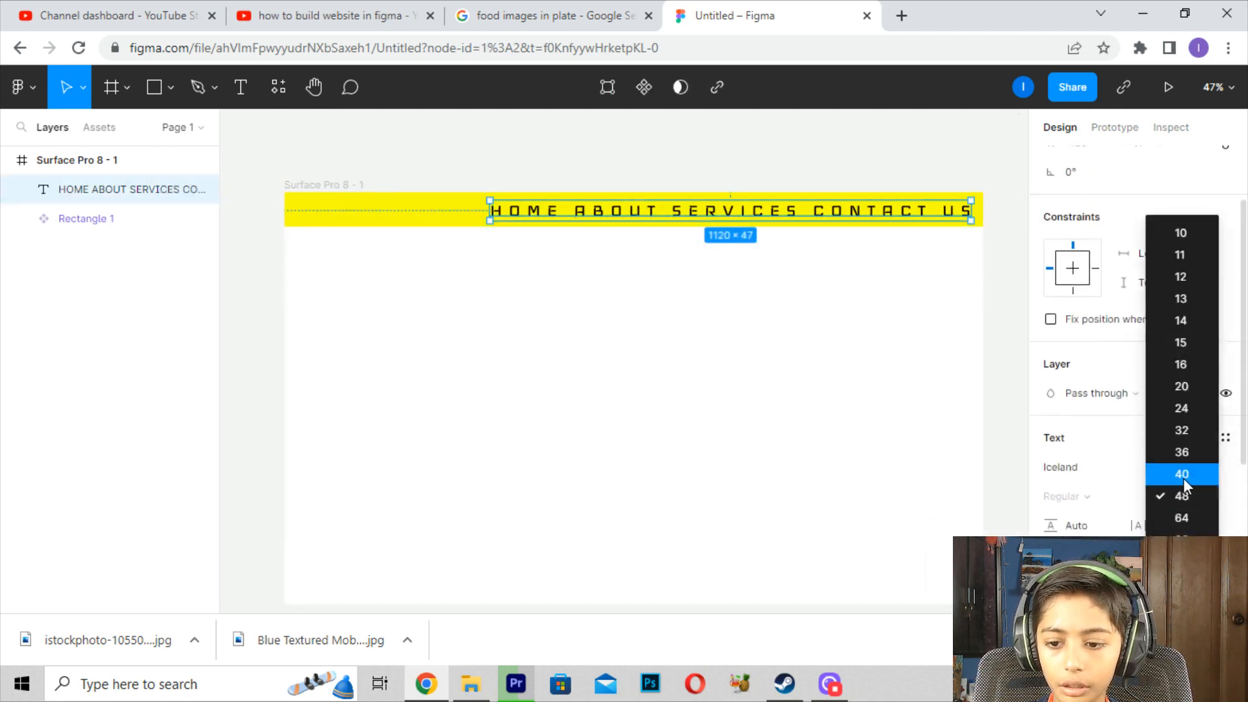
{"action": "left_click", "coordinate": [1184, 481]}
{"action": "left_click_drag", "start_coordinate": [844, 216], "coordinate": [920, 219]}
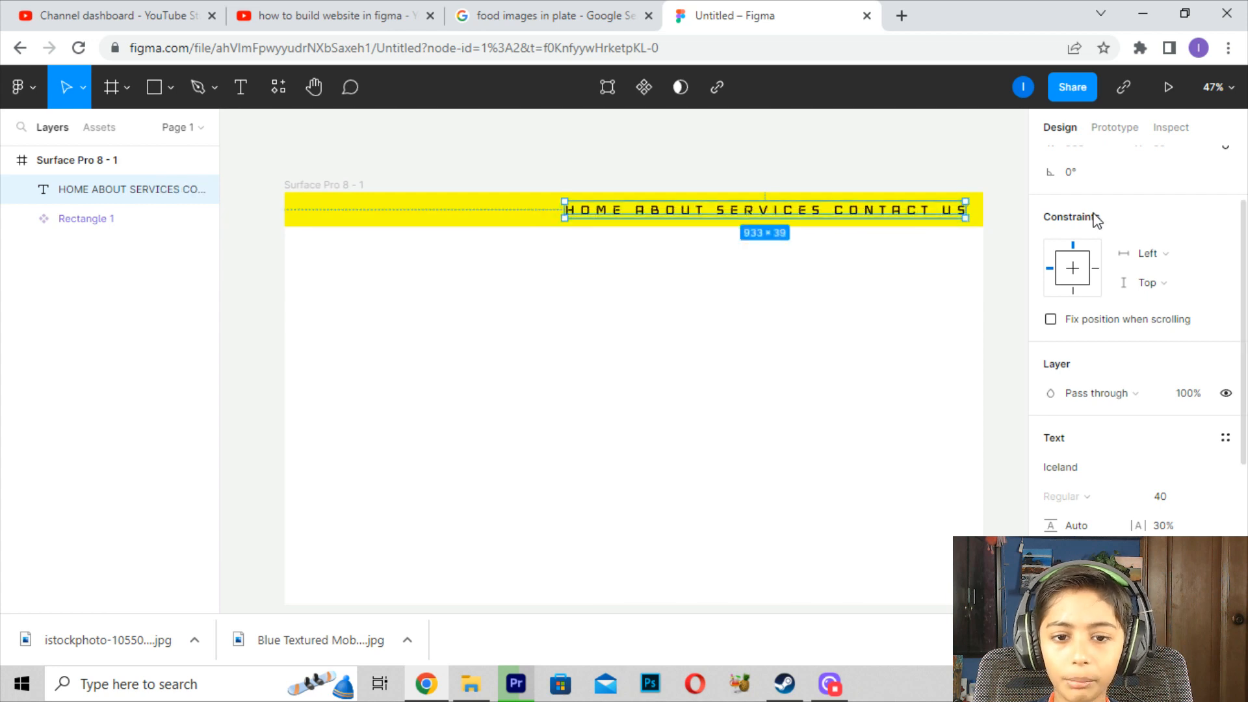
- Set the menu text's letter spacing to 20% and move it to the right end of the header bar
{"action": "scroll", "coordinate": [1099, 312], "scroll_direction": "down", "scroll_amount": 5}
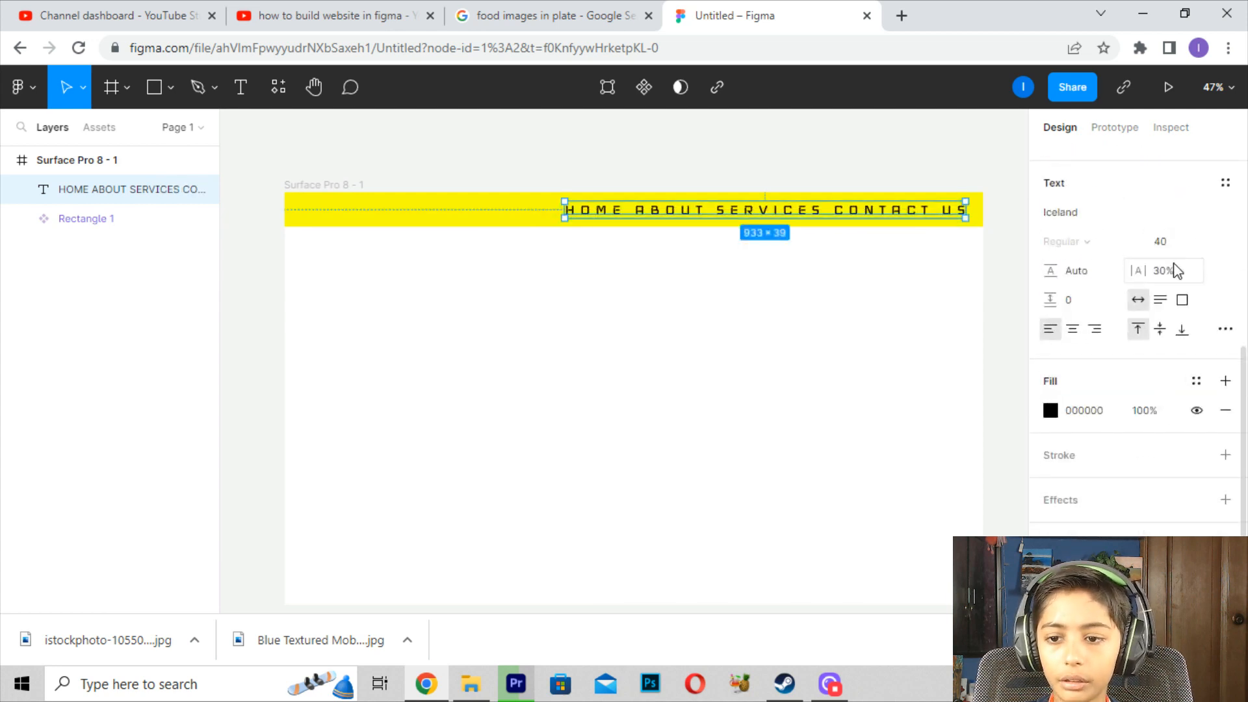
{"action": "left_click", "coordinate": [1170, 270]}
{"action": "key", "text": "BackSpace"}
{"action": "type", "text": "20"}
{"action": "key", "text": "Return"}
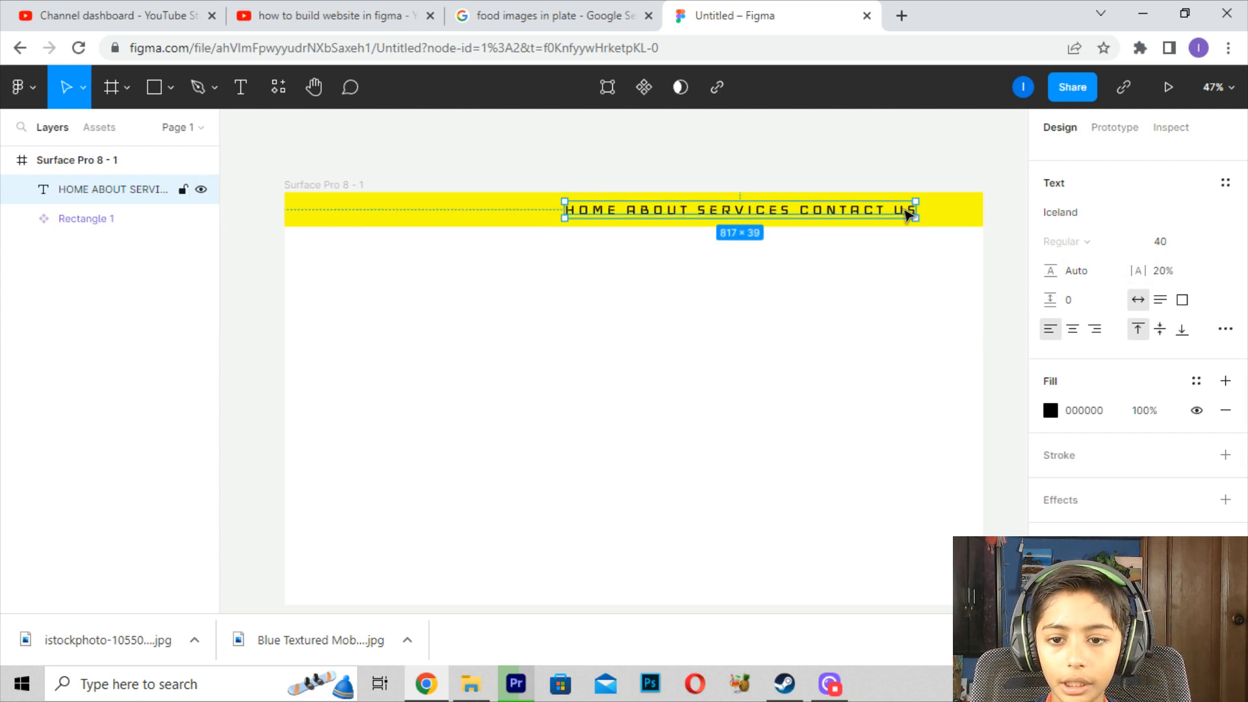
{"action": "left_click_drag", "start_coordinate": [894, 221], "coordinate": [940, 220]}
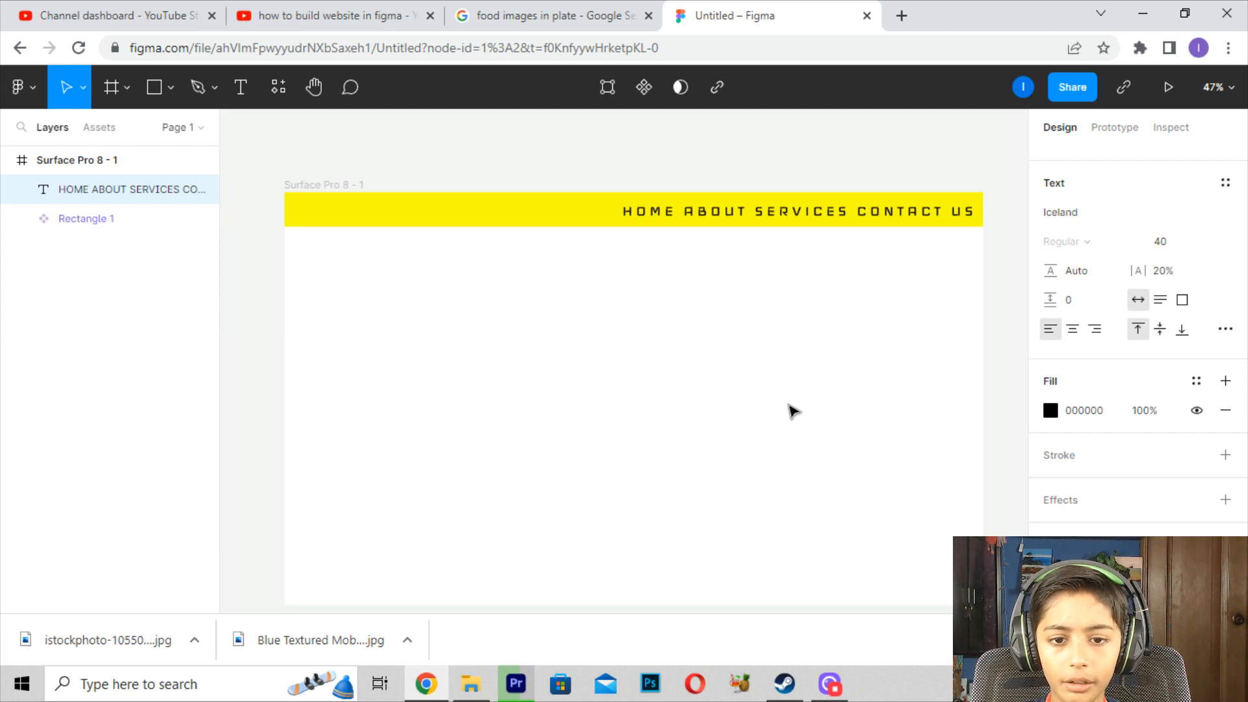
{"action": "left_click", "coordinate": [791, 411]}
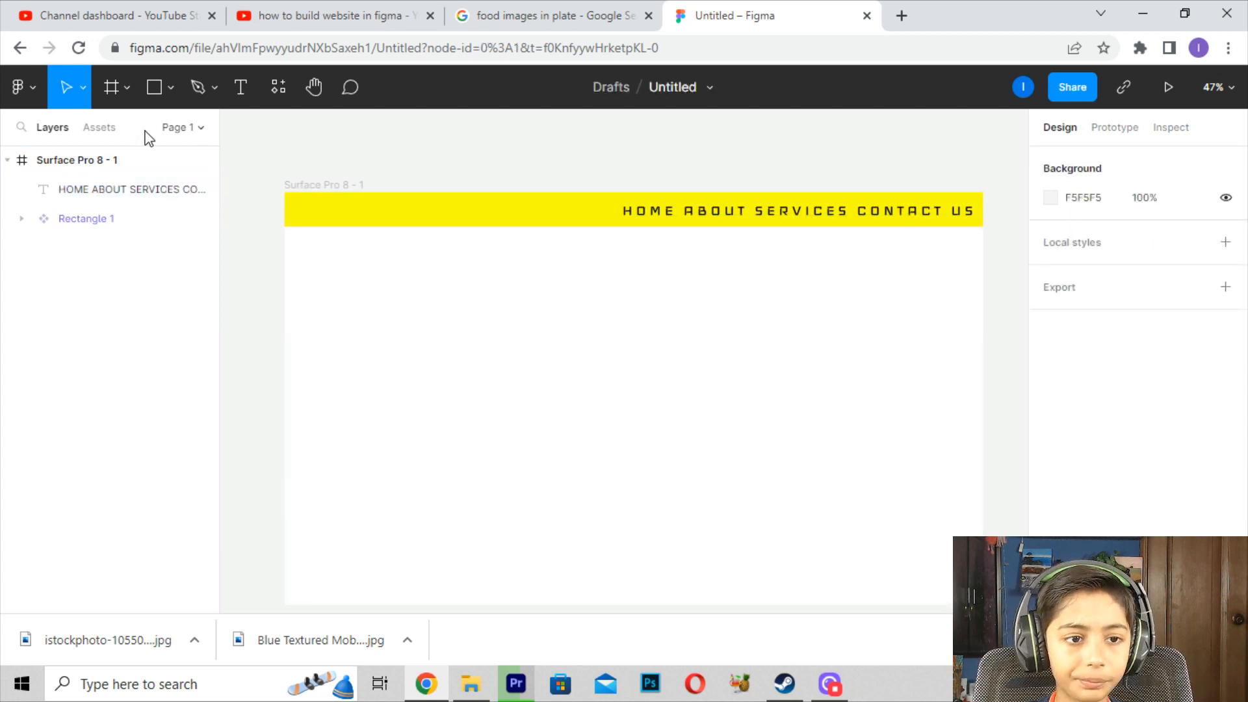
- Switch to the Google Images browser page and search for "food logo"
{"action": "left_click", "coordinate": [170, 90]}
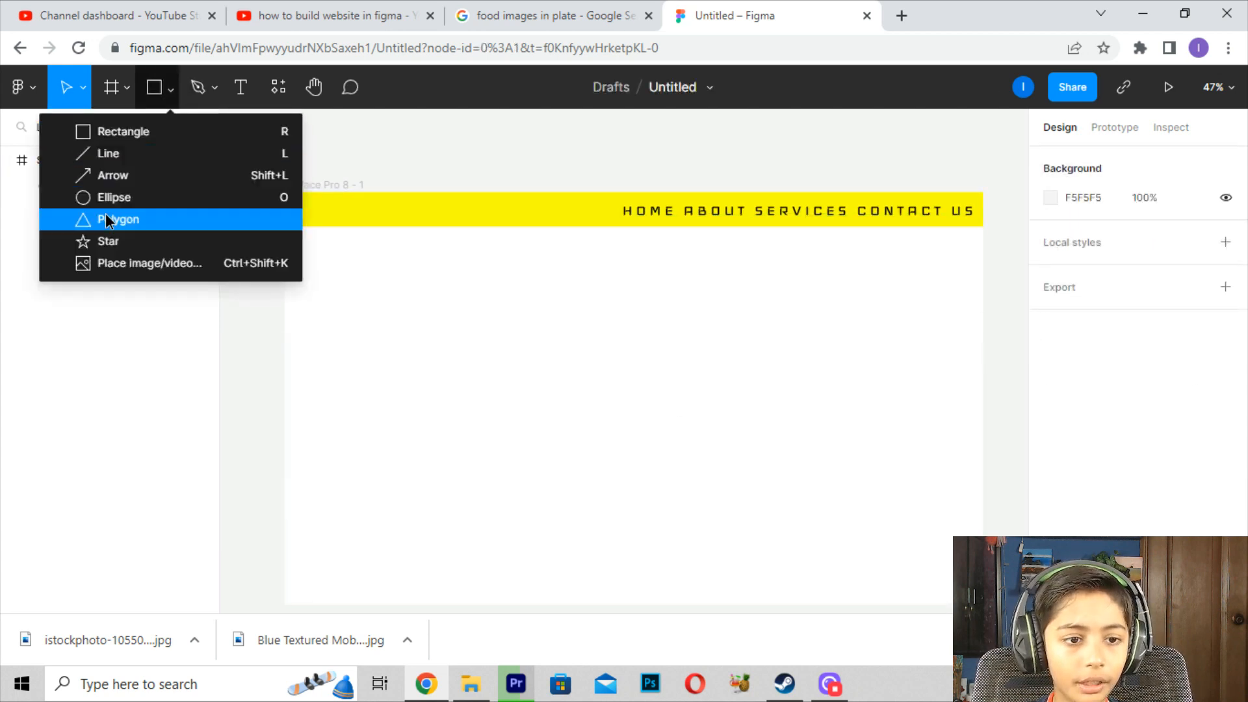
{"action": "left_click", "coordinate": [408, 300]}
{"action": "left_click", "coordinate": [521, 7]}
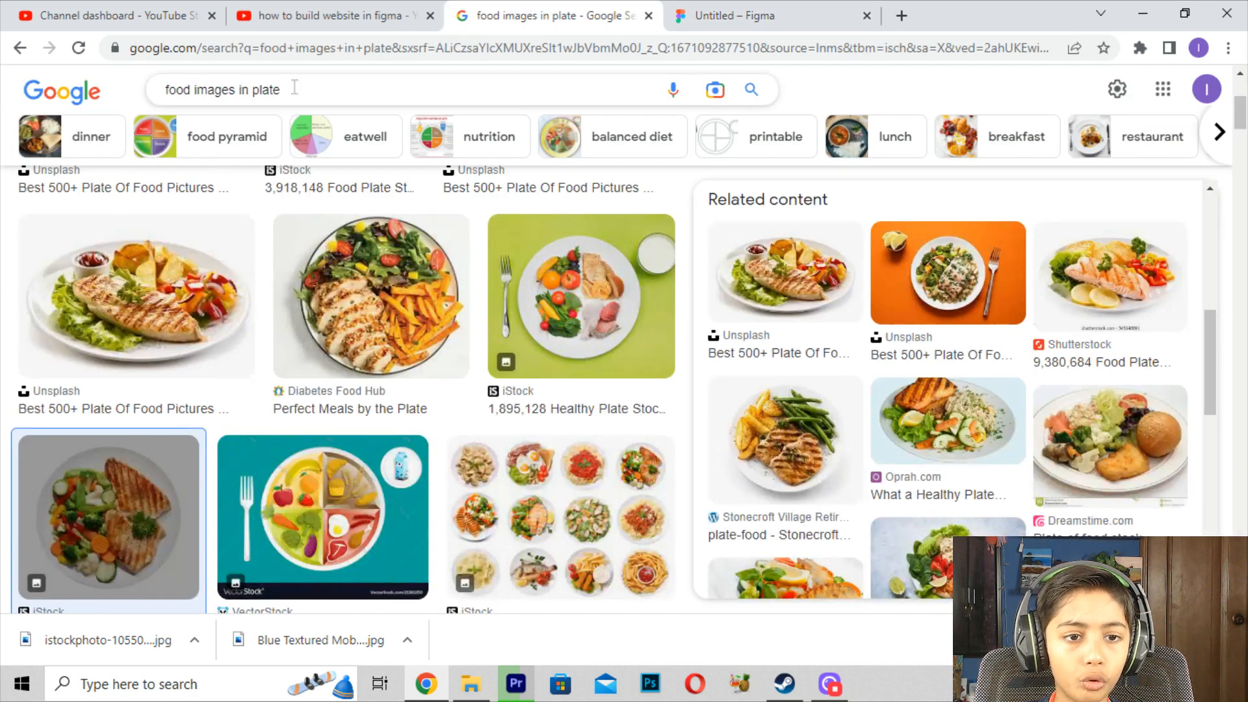
{"action": "left_click_drag", "start_coordinate": [294, 88], "coordinate": [8, 113]}
{"action": "type", "text": "food logo"}
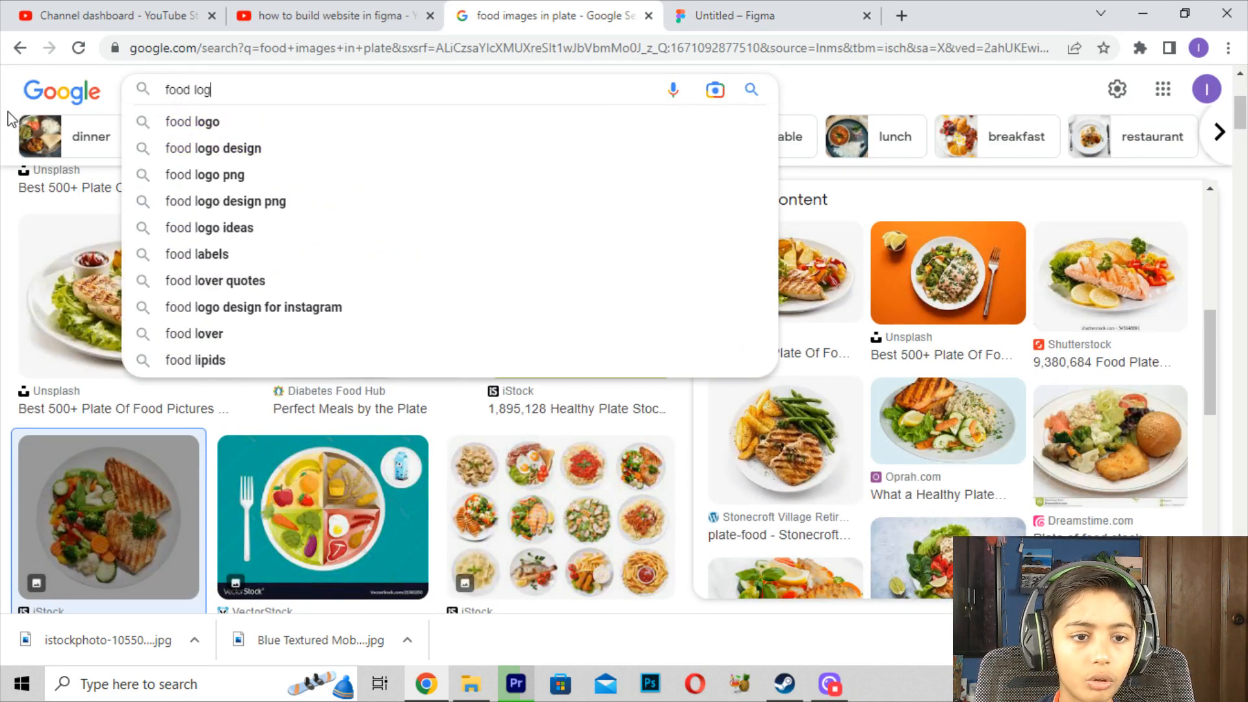
{"action": "key", "text": "Return"}
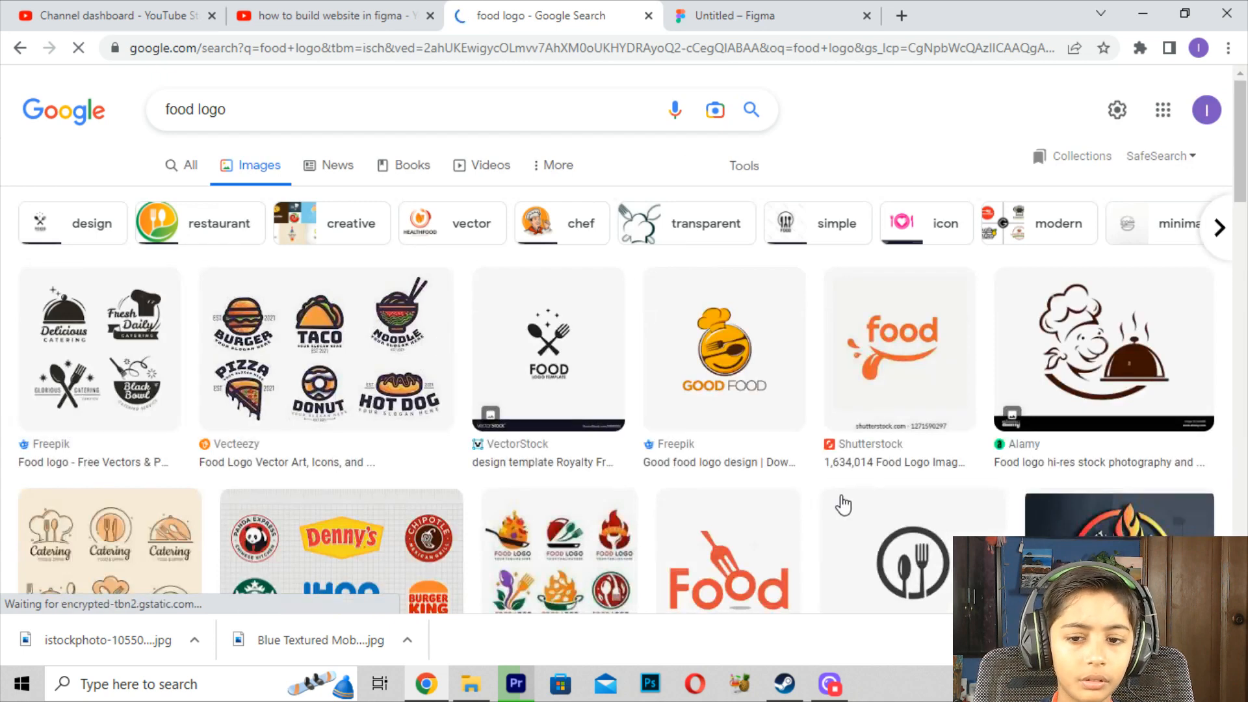
{"action": "scroll", "coordinate": [864, 429], "scroll_direction": "down", "scroll_amount": 1}
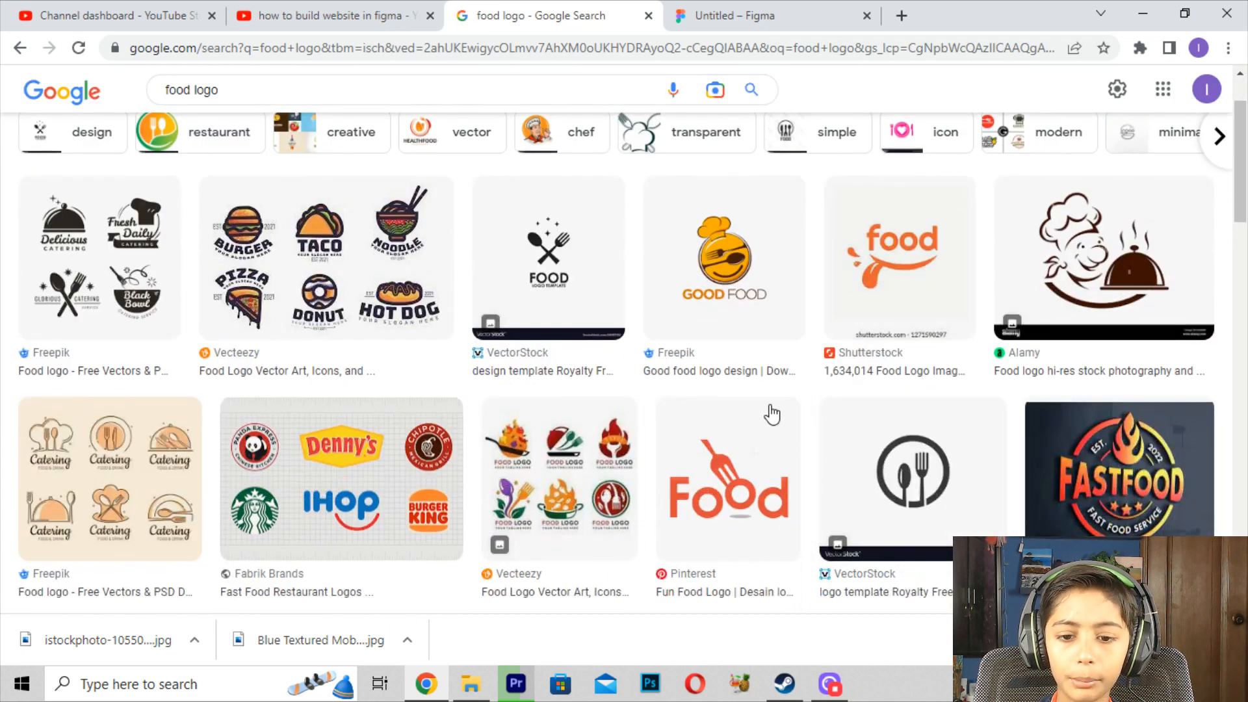
- Return to the Figma design, add the text FOOD to the page and place it at the left end of the header bar
{"action": "left_click", "coordinate": [837, 9]}
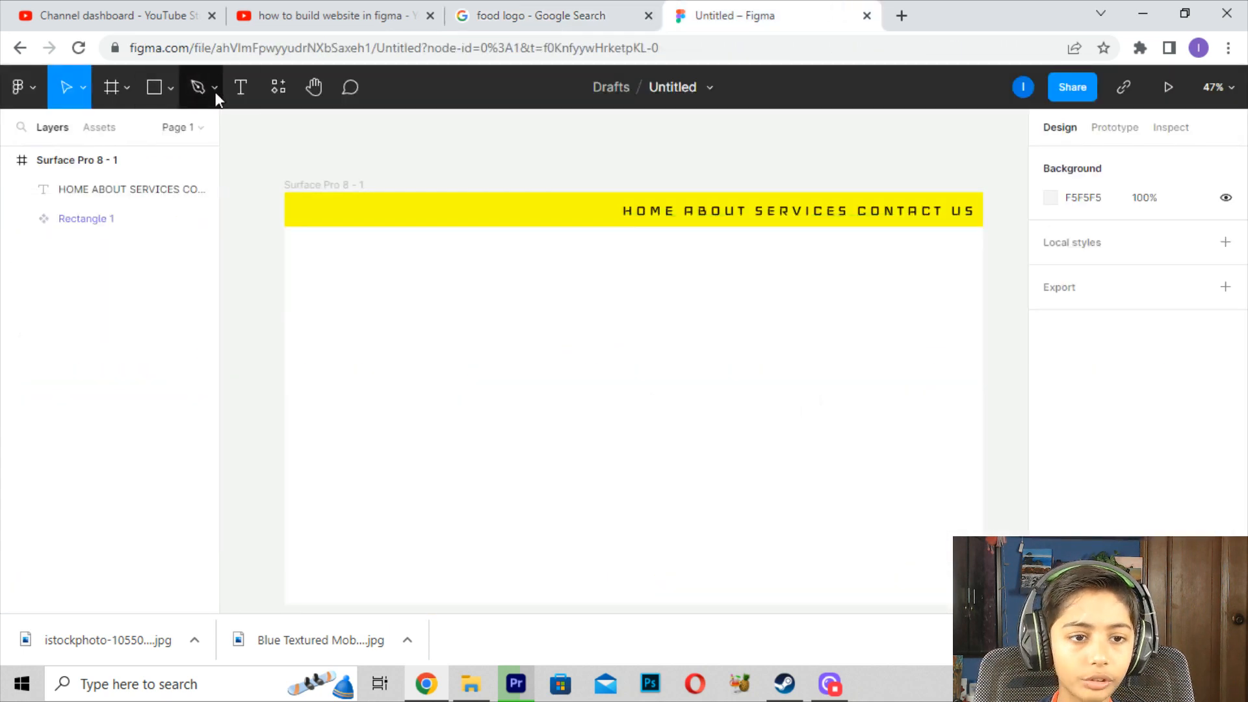
{"action": "left_click", "coordinate": [241, 87]}
{"action": "left_click", "coordinate": [423, 345]}
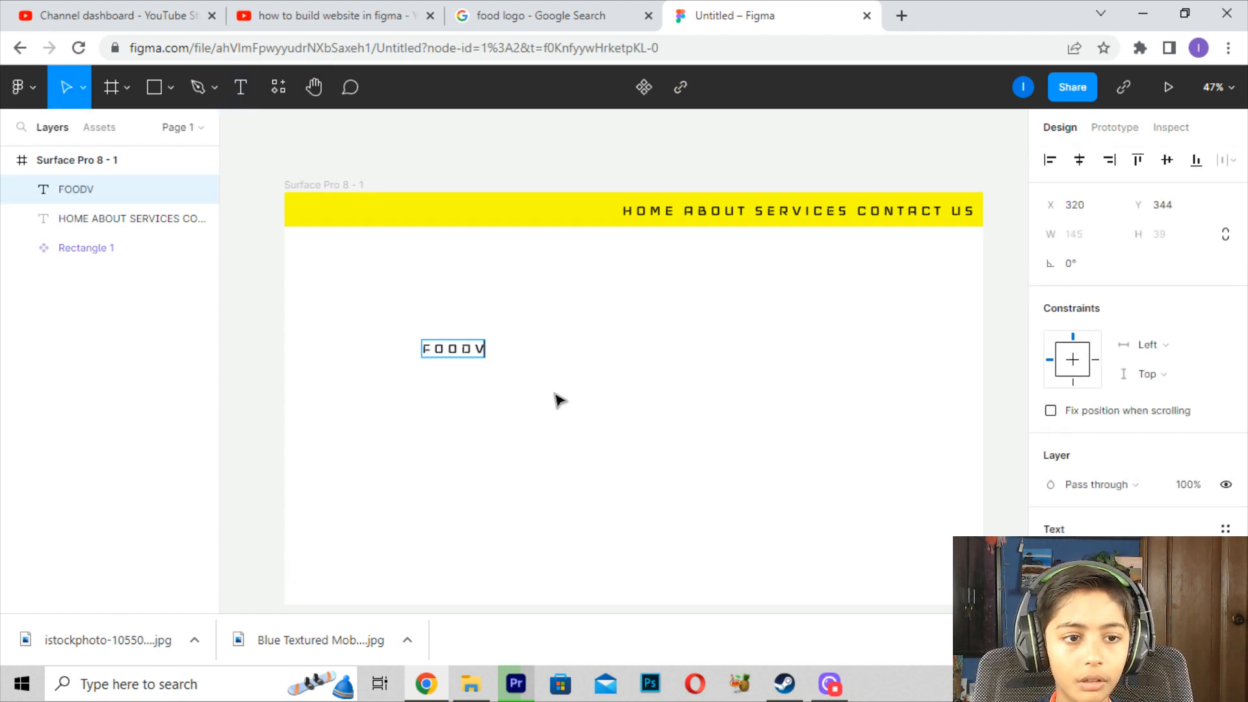
{"action": "key", "text": "Escape"}
{"action": "double_click", "coordinate": [460, 355]}
{"action": "left_click", "coordinate": [449, 354]}
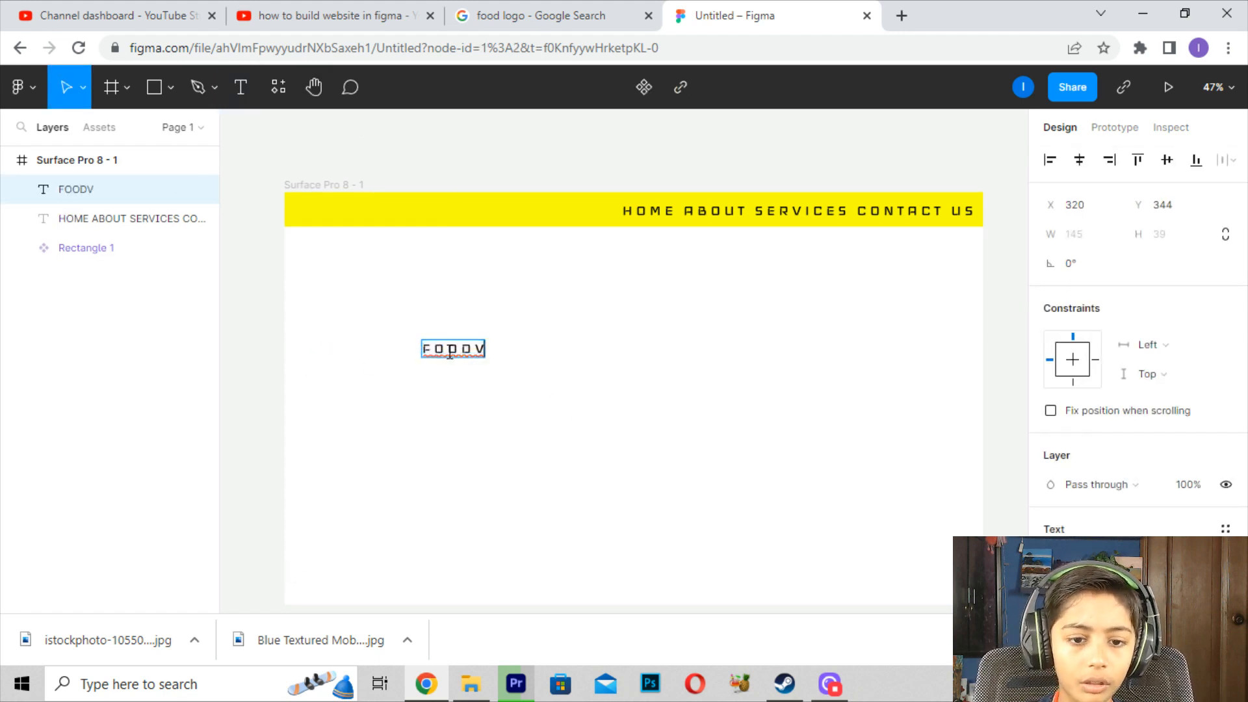
{"action": "key", "text": "Escape"}
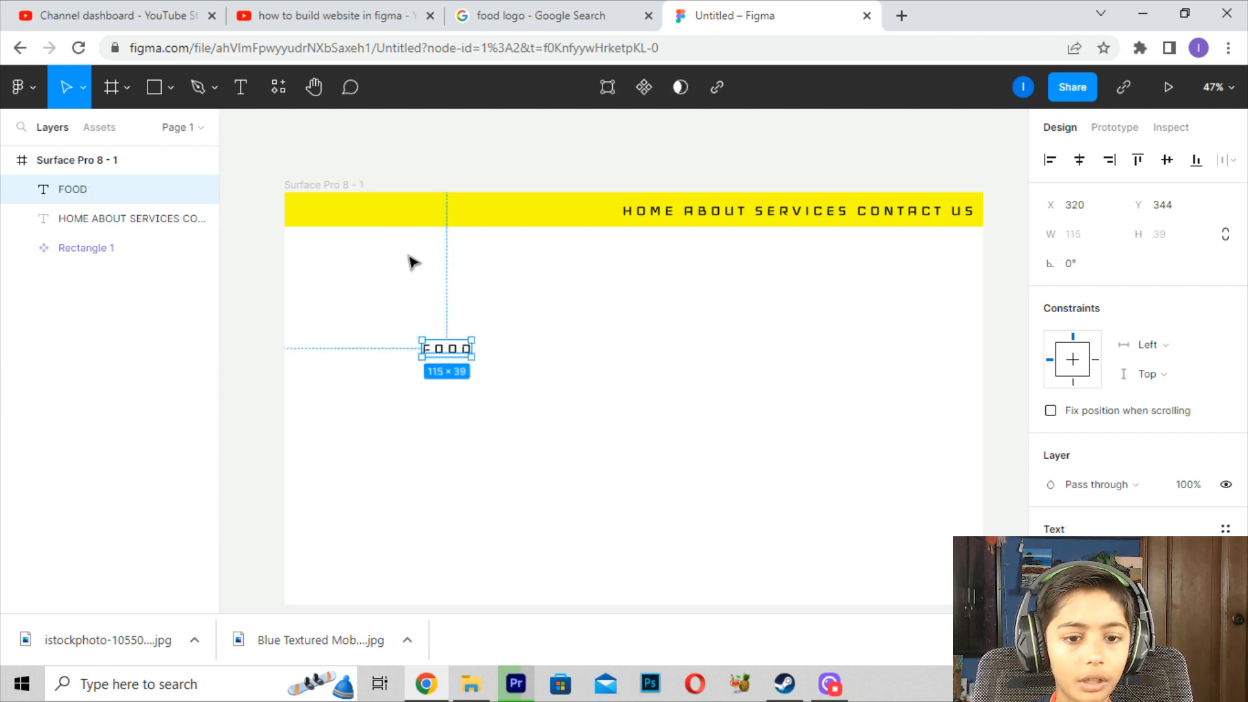
{"action": "left_click_drag", "start_coordinate": [460, 352], "coordinate": [342, 212]}
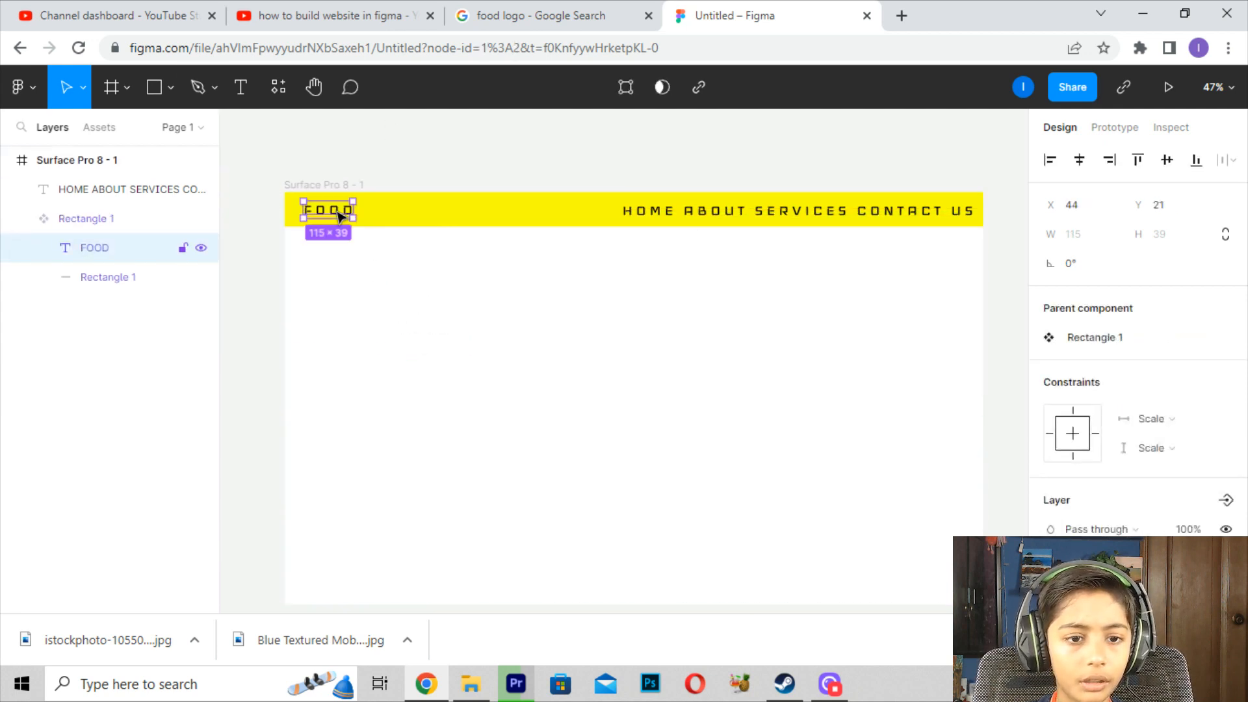
- Try the Kaisei Tokumin font on the FOOD text, then undo the font change
{"action": "scroll", "coordinate": [1188, 345], "scroll_direction": "down", "scroll_amount": 3}
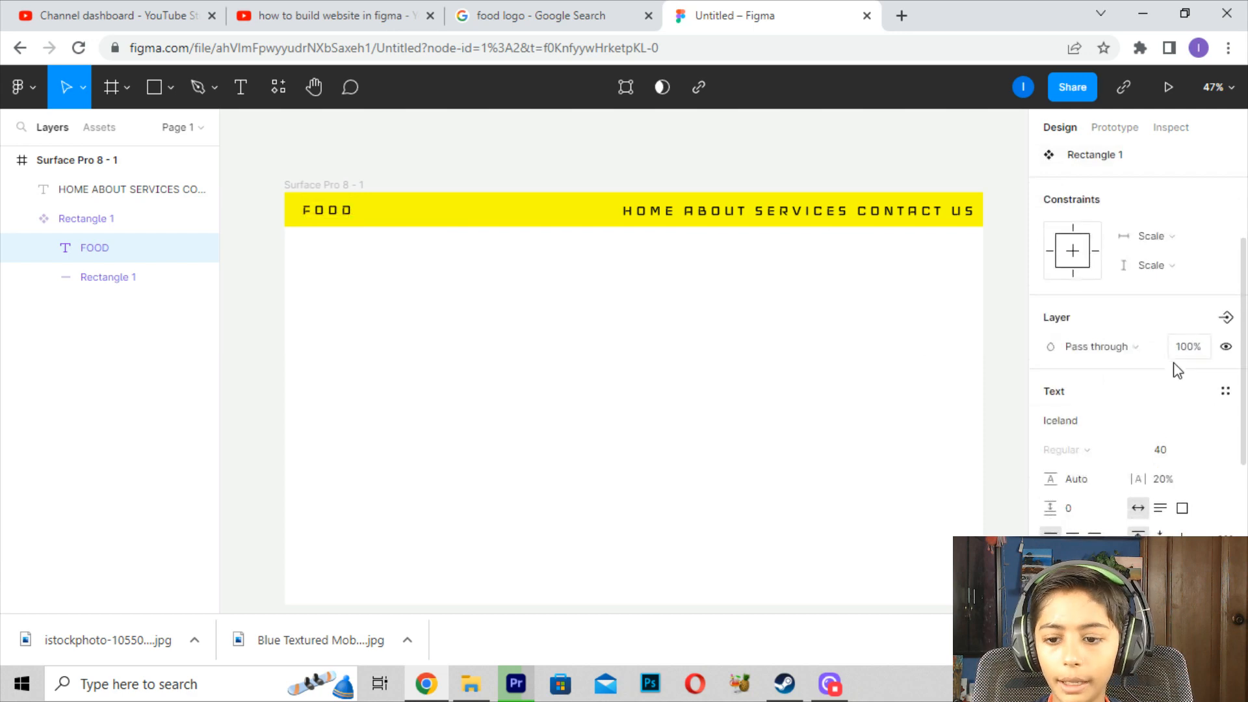
{"action": "scroll", "coordinate": [1157, 351], "scroll_direction": "down", "scroll_amount": 2}
{"action": "left_click", "coordinate": [1159, 329]}
{"action": "scroll", "coordinate": [1235, 333], "scroll_direction": "up", "scroll_amount": 3}
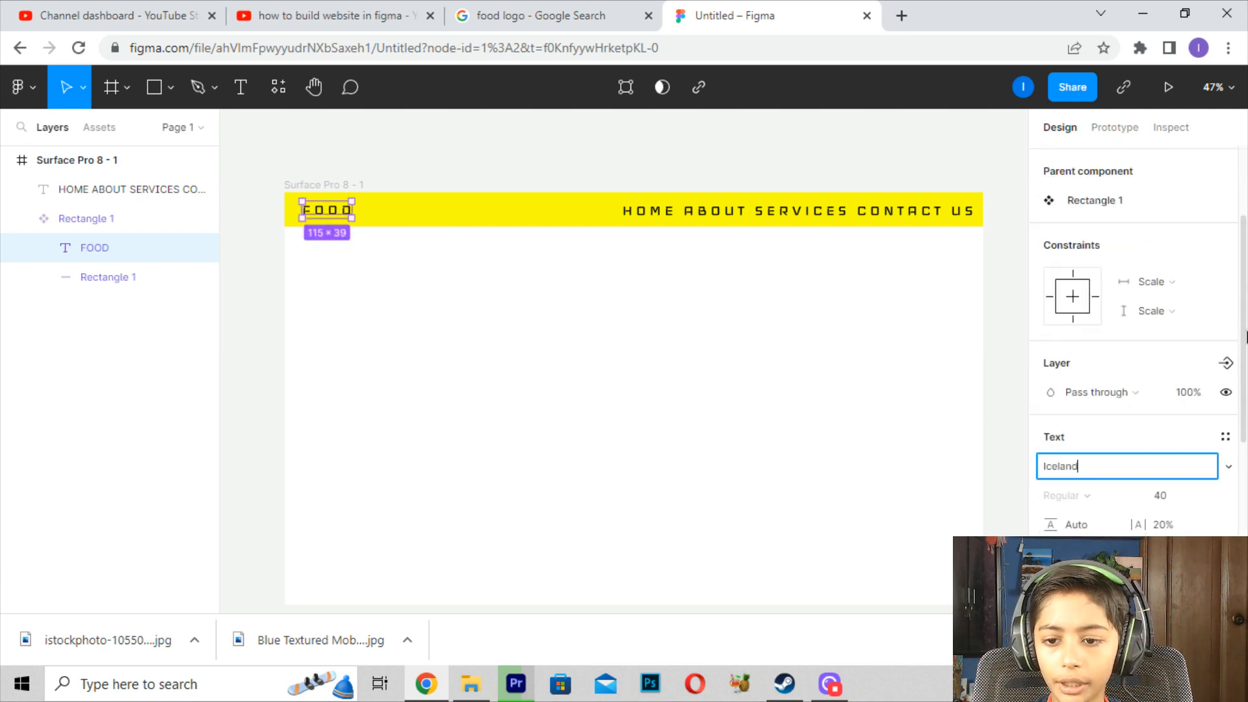
{"action": "left_click", "coordinate": [1230, 468]}
{"action": "scroll", "coordinate": [1197, 441], "scroll_direction": "down", "scroll_amount": 15}
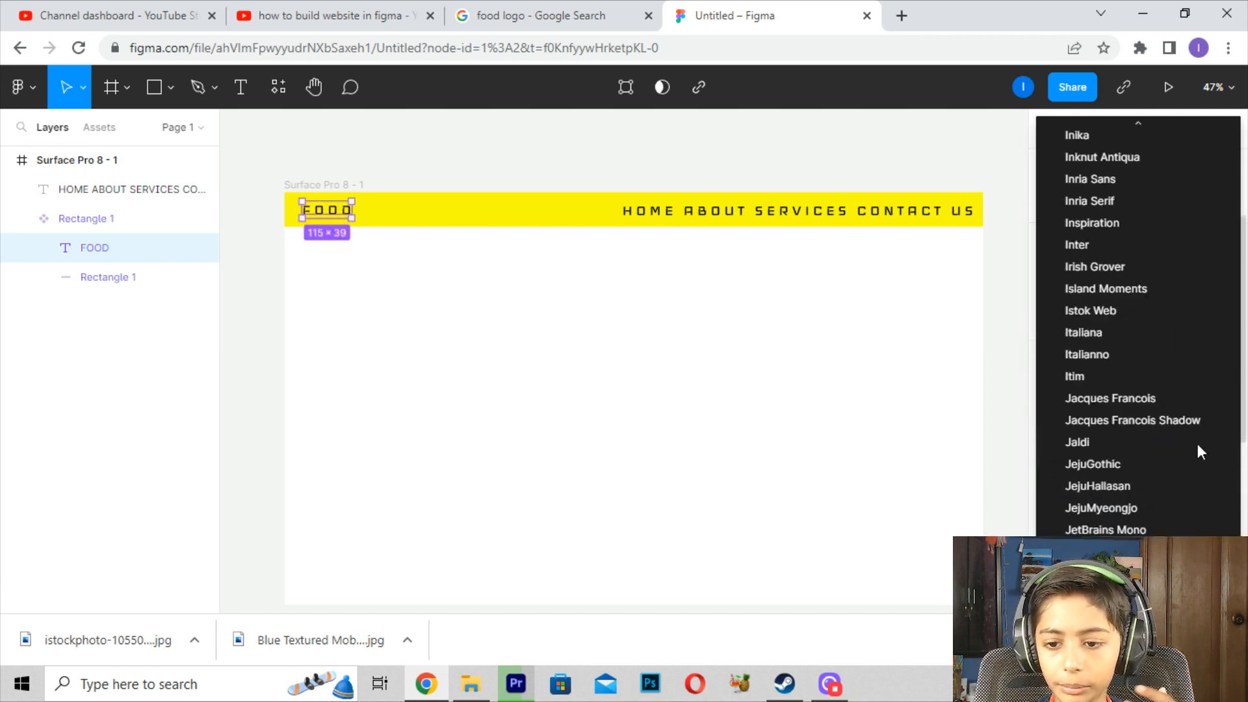
{"action": "left_click", "coordinate": [1154, 341]}
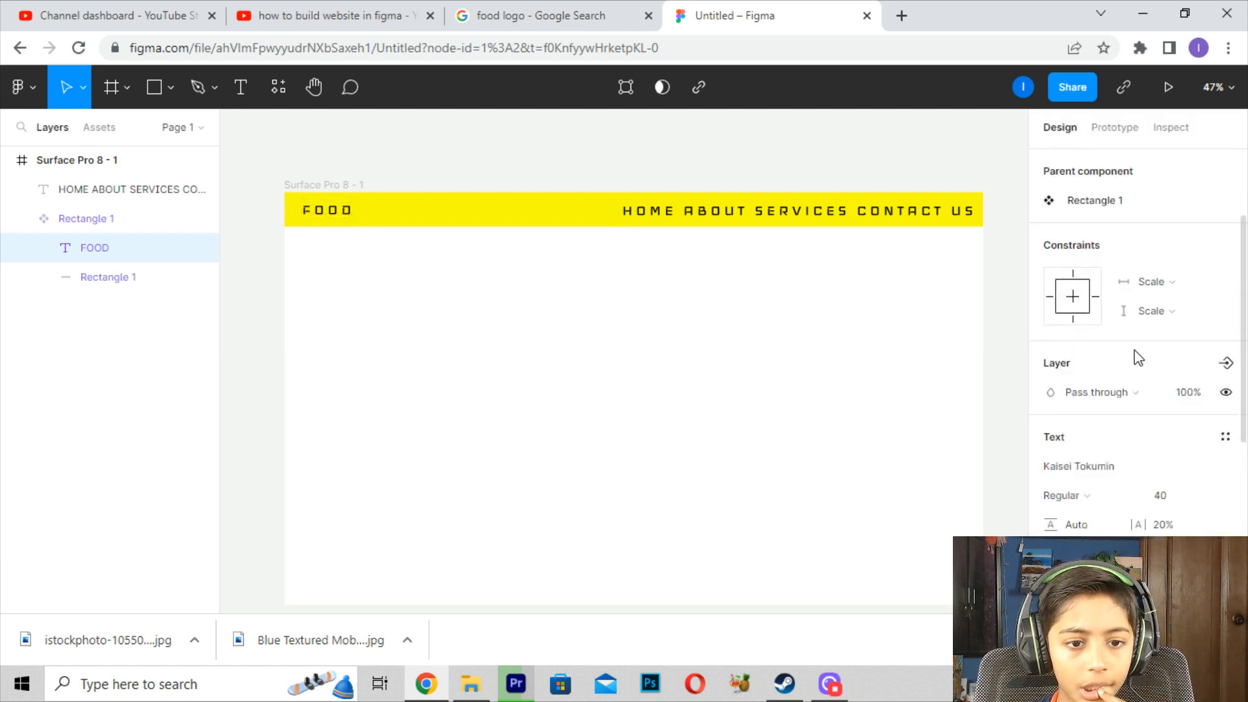
{"action": "left_click", "coordinate": [563, 258]}
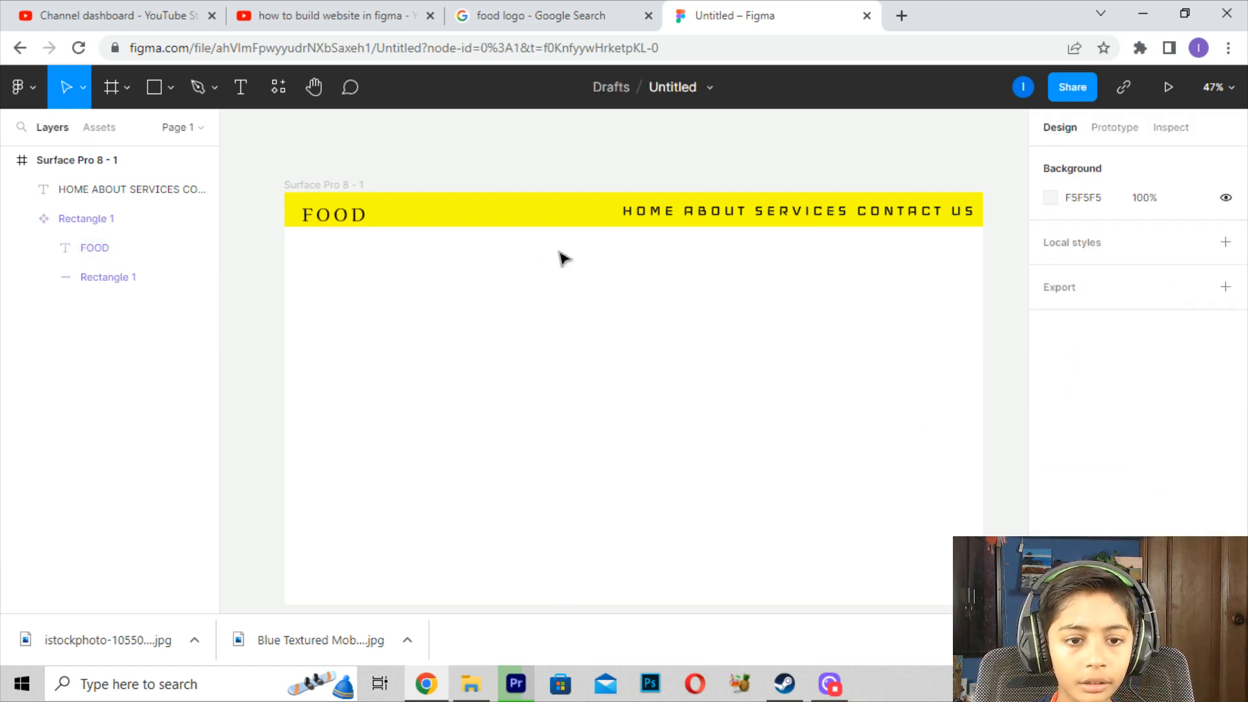
{"action": "key", "text": "ctrl+z"}
{"action": "key", "text": "ctrl+z"}
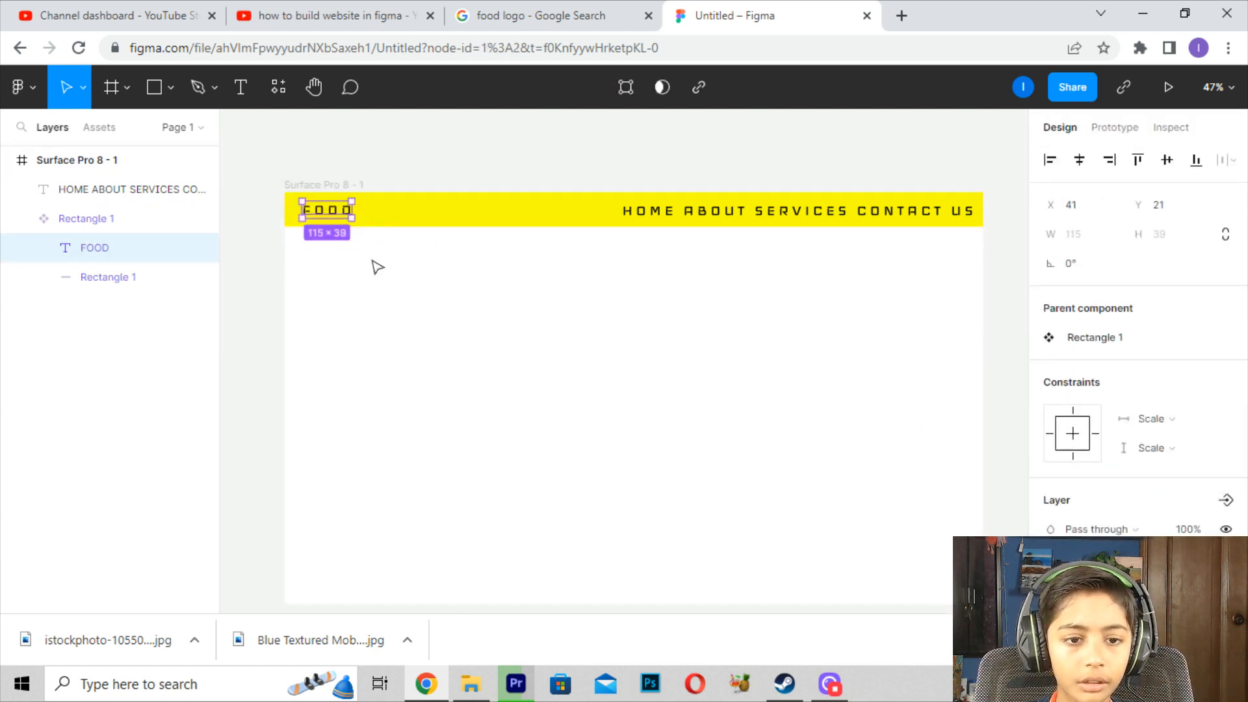
- Nudge the header bar component containing the FOOD text up slightly, then deselect it
{"action": "left_click", "coordinate": [372, 263]}
{"action": "left_click", "coordinate": [335, 223]}
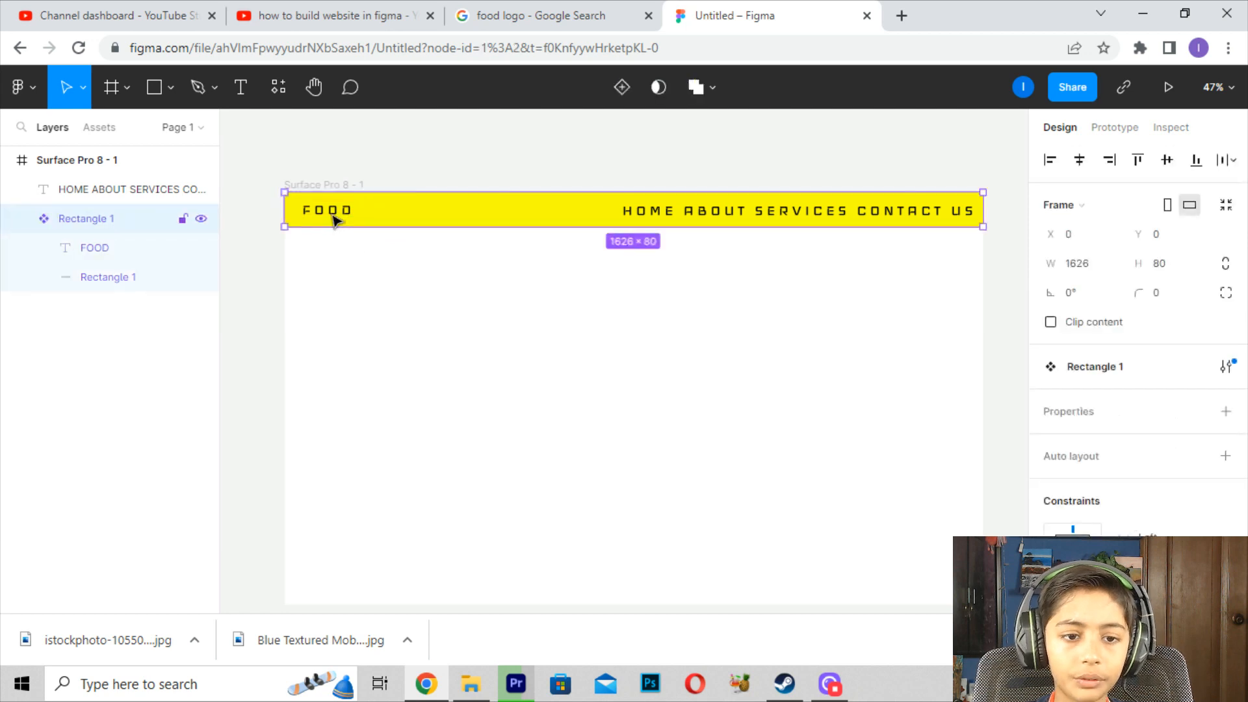
{"action": "left_click", "coordinate": [398, 168]}
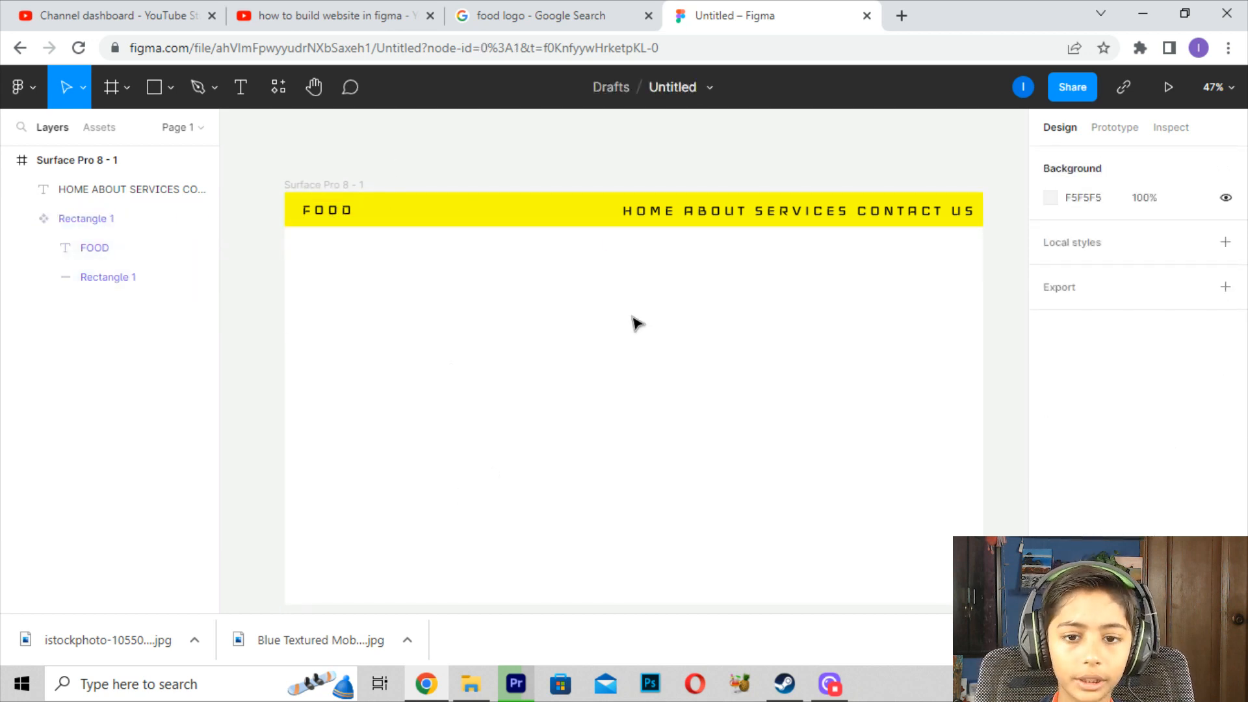
{"action": "left_click", "coordinate": [322, 212]}
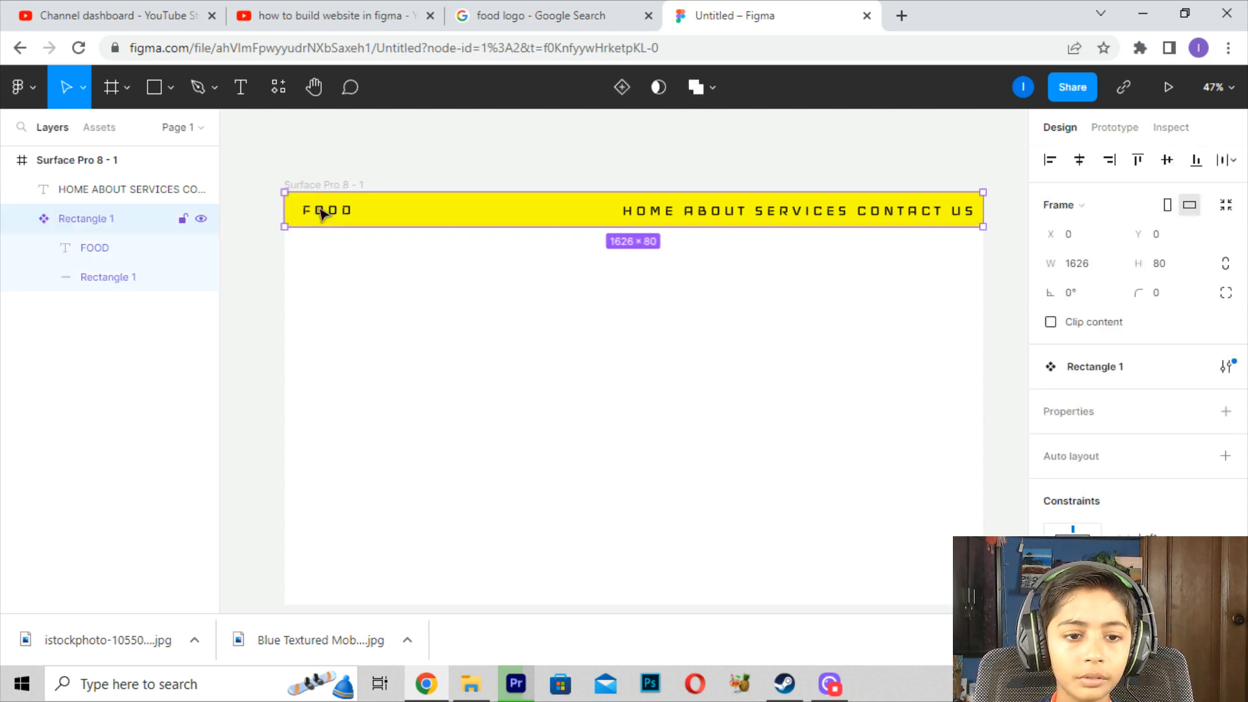
{"action": "key", "text": "Up"}
{"action": "left_click", "coordinate": [548, 158]}
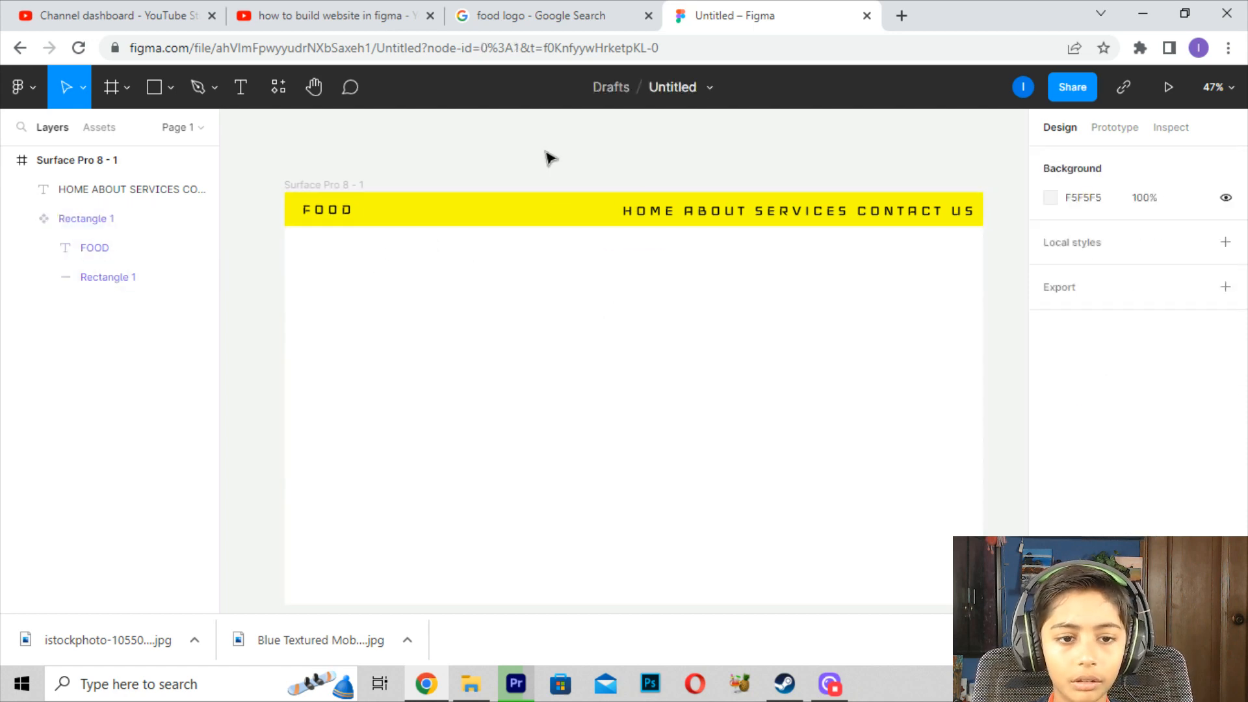
- Draw a large ellipse over the right part of the page and header bar, enlarged to about 1086 × 1049
{"action": "left_click", "coordinate": [167, 87]}
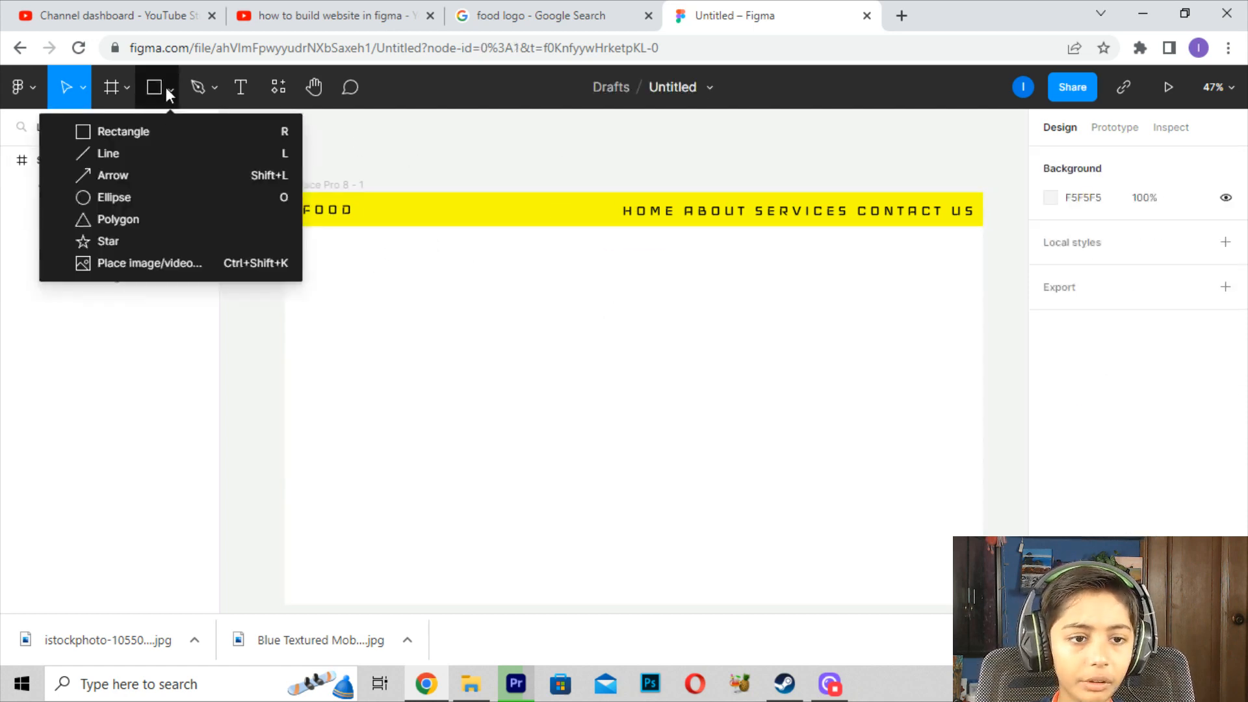
{"action": "left_click", "coordinate": [624, 194]}
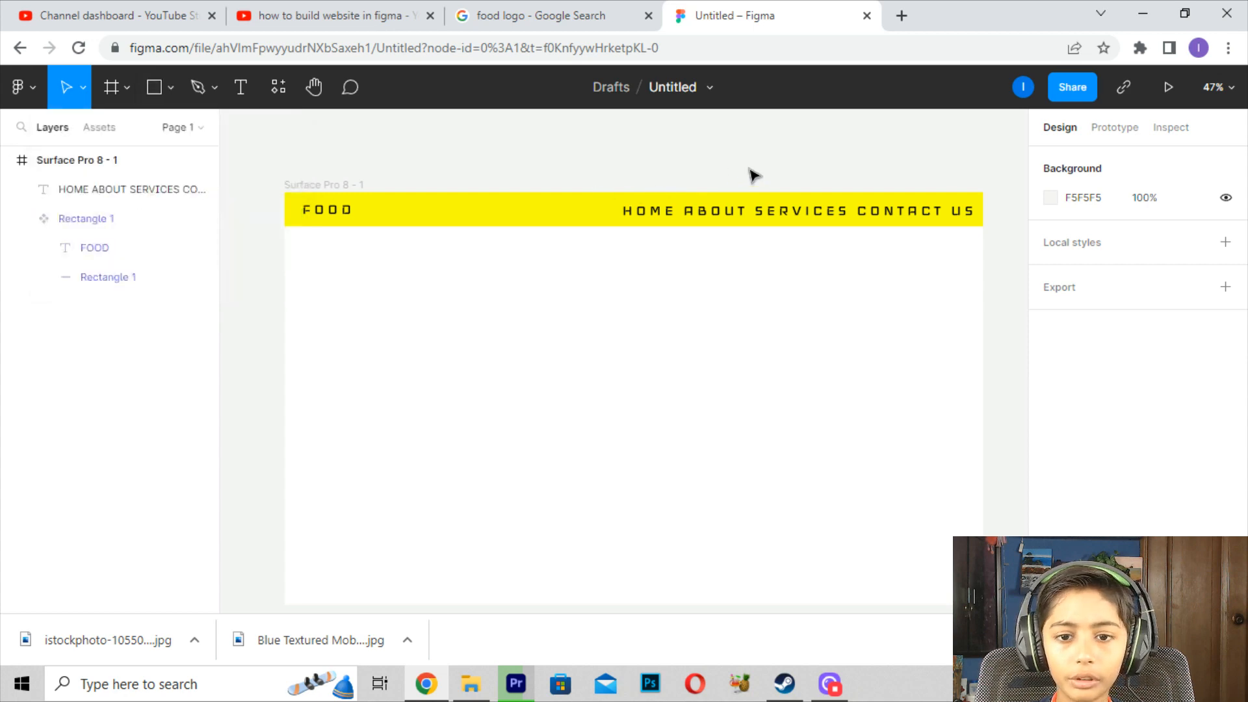
{"action": "left_click", "coordinate": [169, 87]}
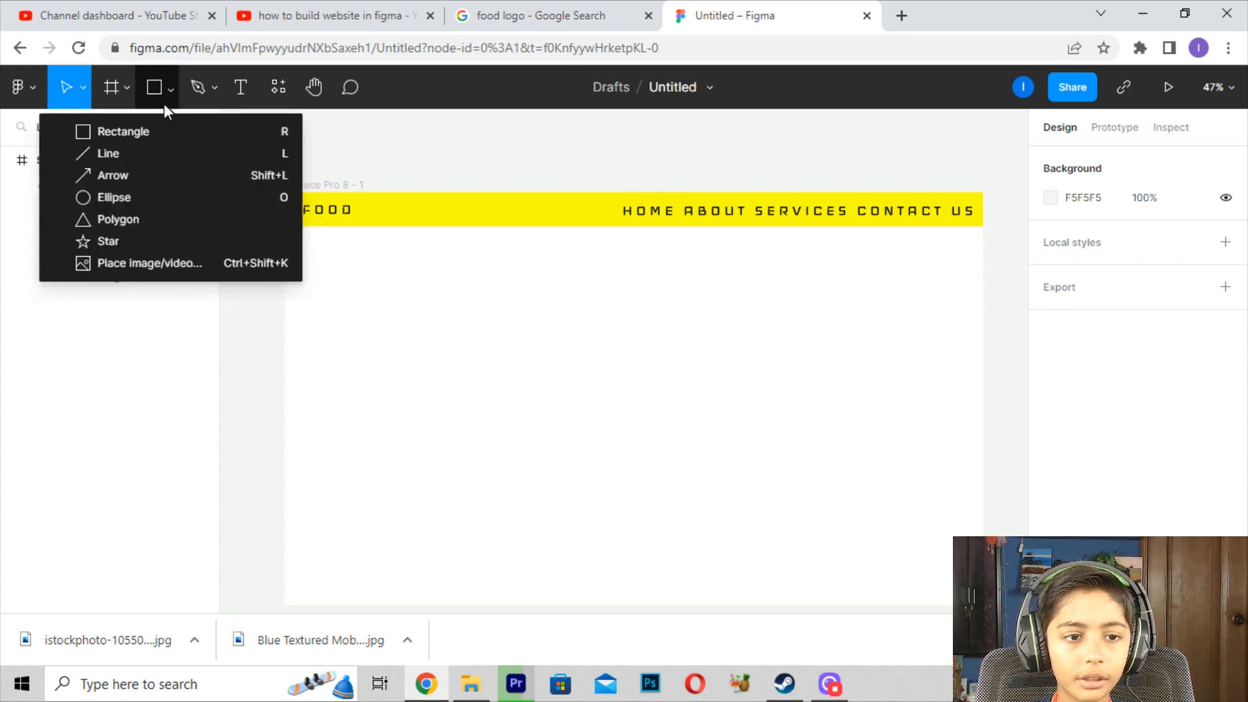
{"action": "left_click", "coordinate": [119, 192]}
{"action": "mouse_move", "coordinate": [662, 169]}
{"action": "left_mouse_down"}
{"action": "mouse_move", "coordinate": [928, 418]}
{"action": "mouse_move", "coordinate": [981, 516]}
{"action": "mouse_move", "coordinate": [1022, 549]}
{"action": "mouse_move", "coordinate": [907, 560]}
{"action": "mouse_move", "coordinate": [928, 549]}
{"action": "left_mouse_up"}
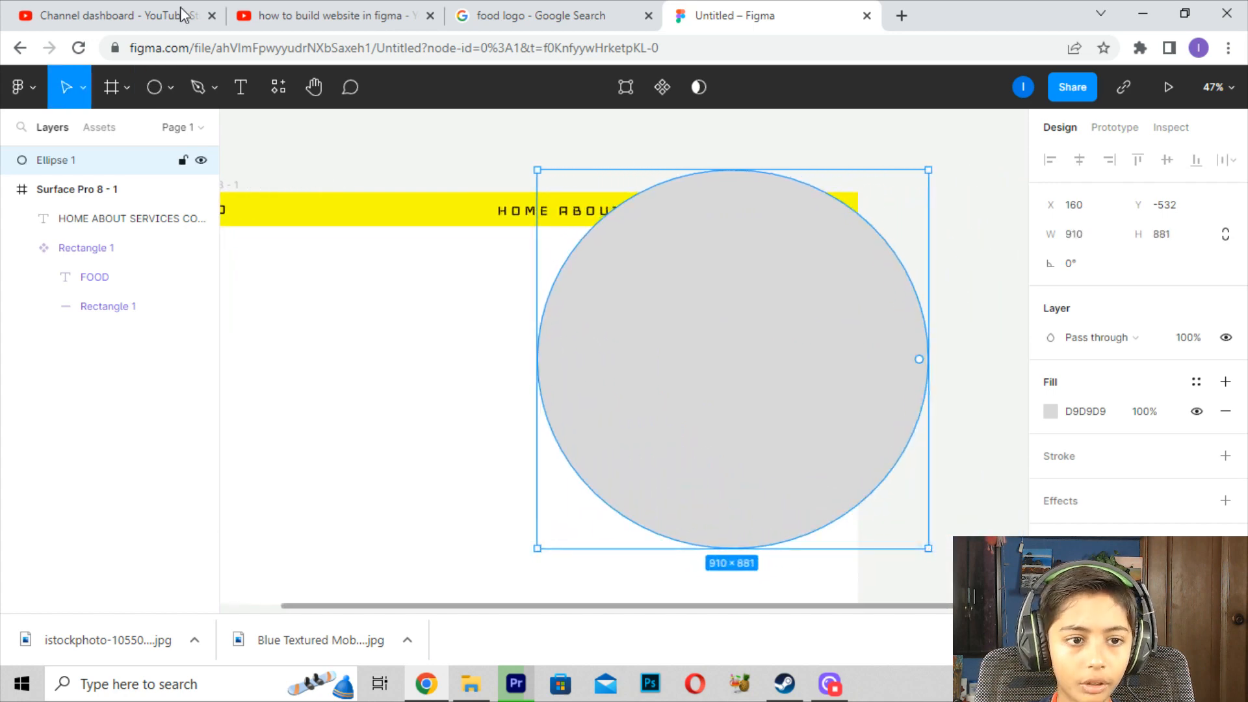
{"action": "mouse_move", "coordinate": [719, 453]}
{"action": "left_mouse_down"}
{"action": "mouse_move", "coordinate": [658, 398]}
{"action": "mouse_move", "coordinate": [691, 370]}
{"action": "left_mouse_up"}
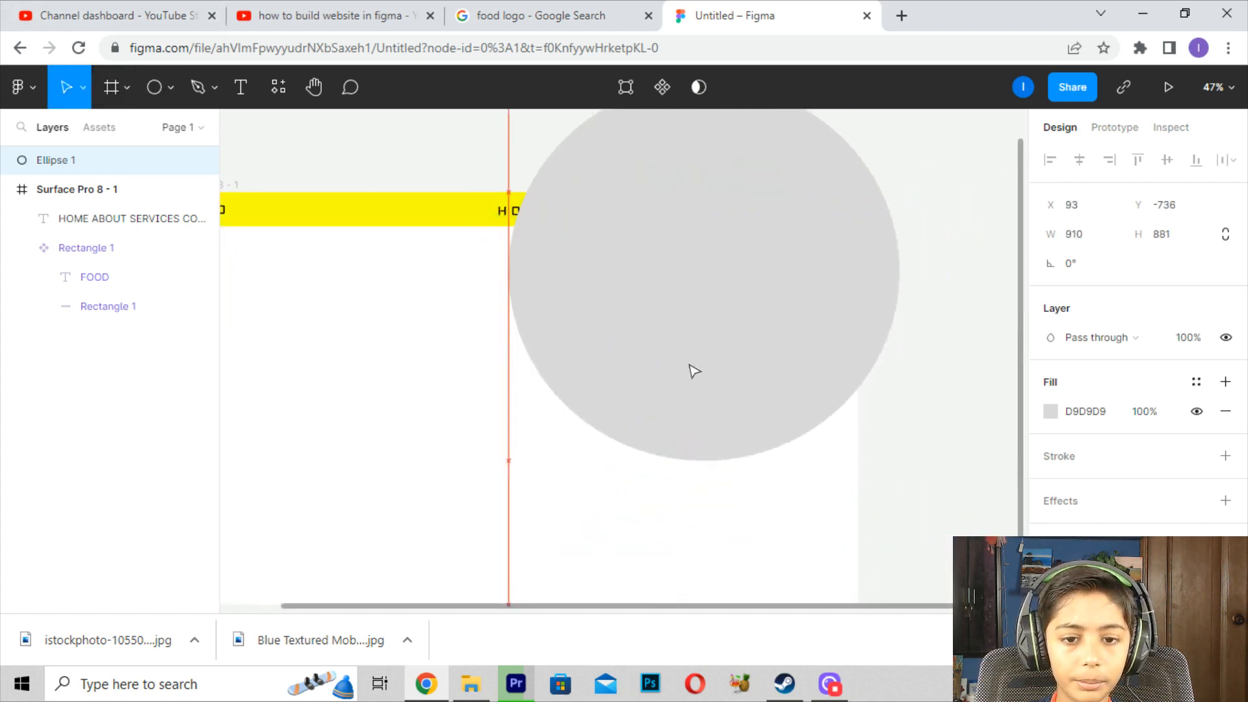
{"action": "left_click_drag", "start_coordinate": [507, 468], "coordinate": [433, 533]}
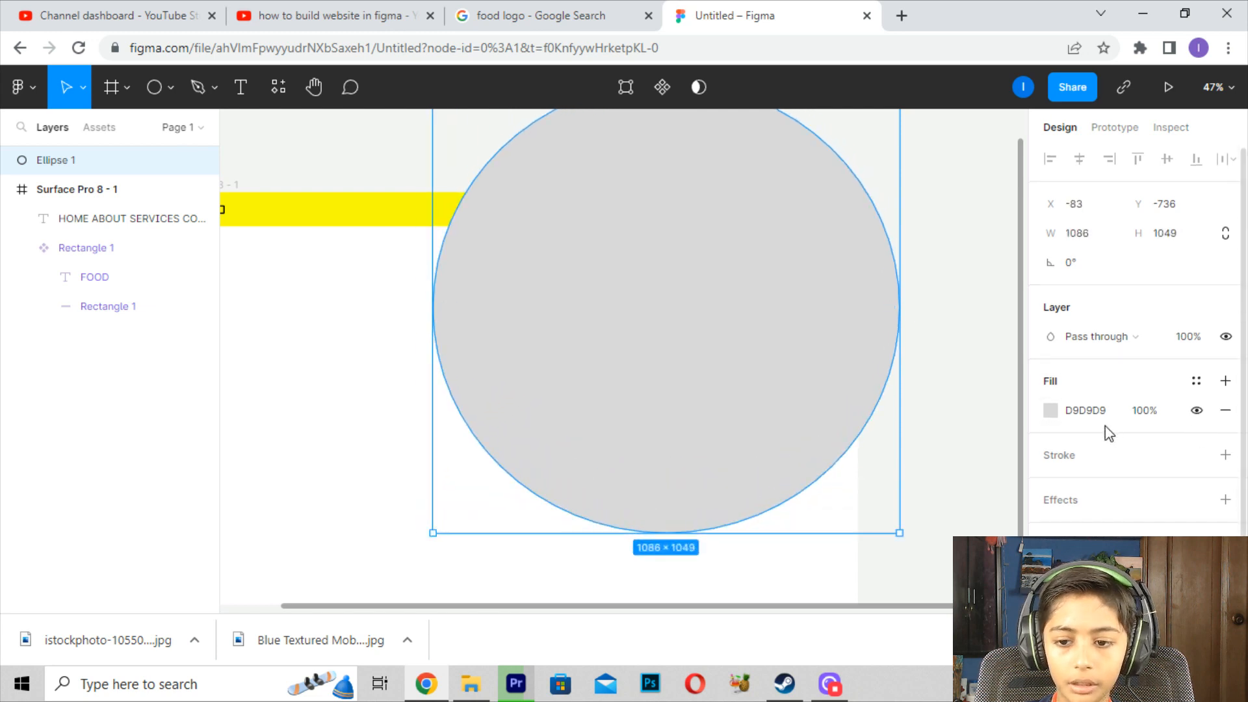
- Bring the yellow header bar component to the front within the page frame
{"action": "left_click", "coordinate": [953, 351]}
{"action": "left_click", "coordinate": [774, 254]}
{"action": "left_click", "coordinate": [387, 212]}
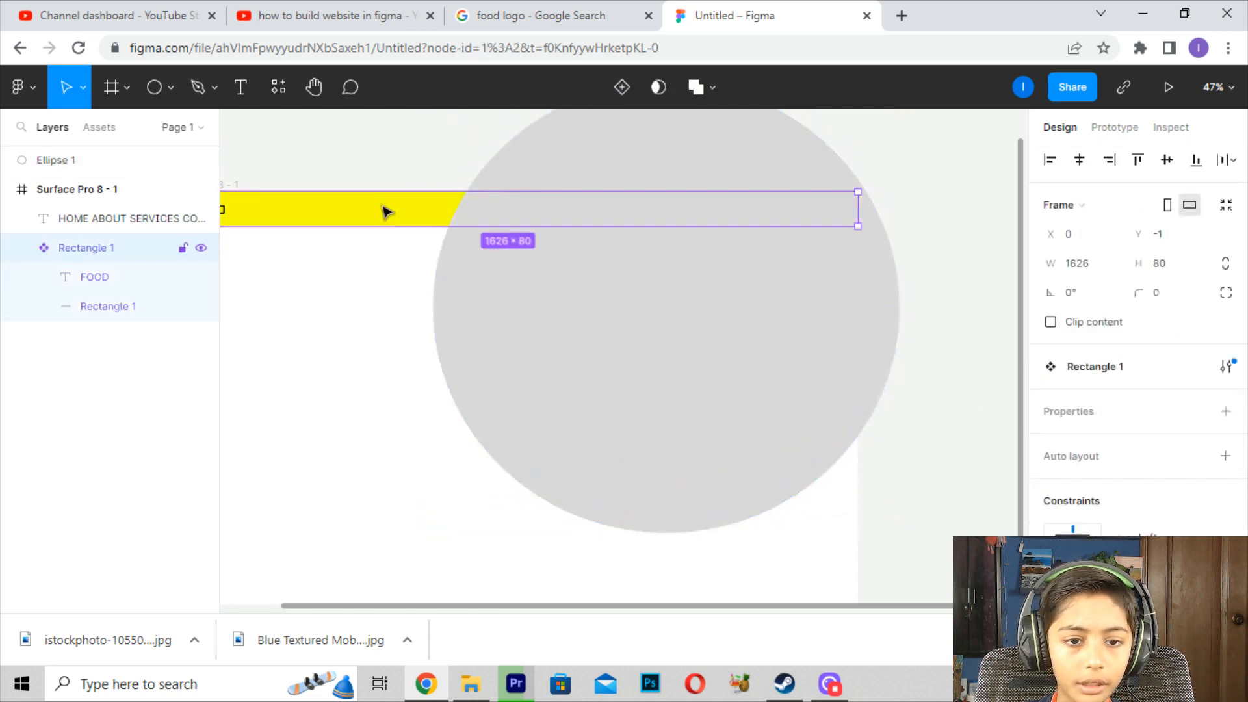
{"action": "right_click", "coordinate": [399, 222]}
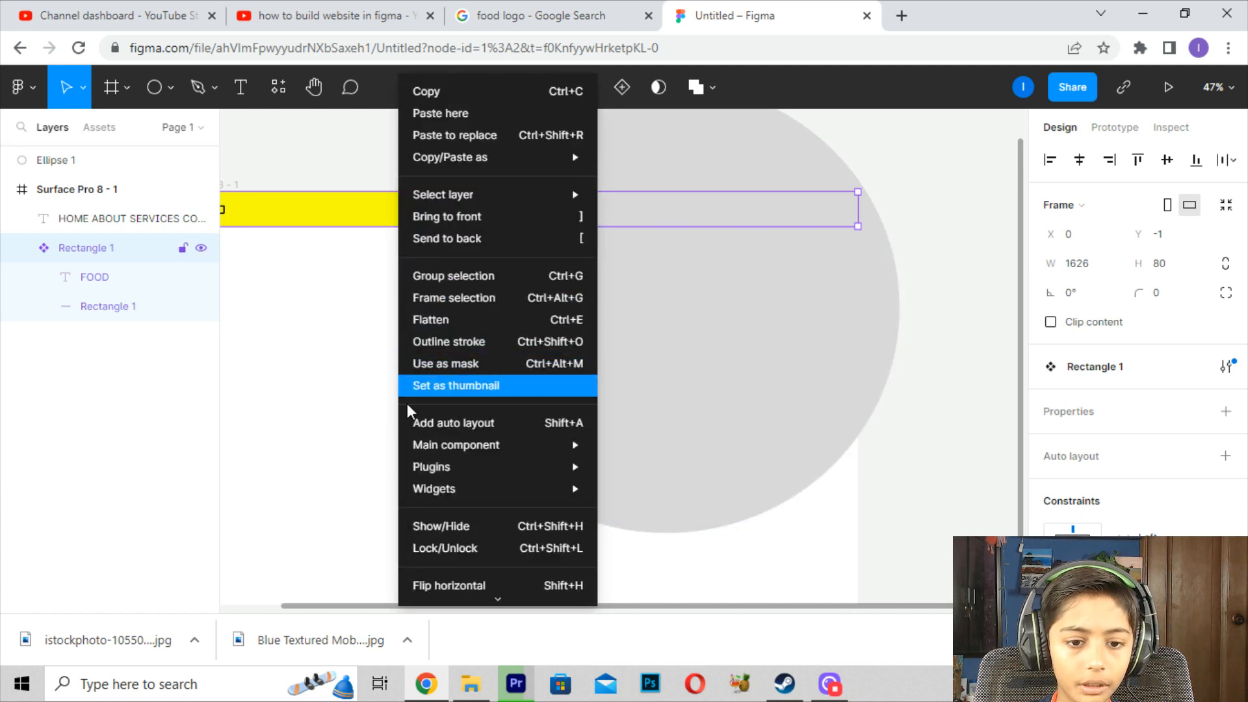
{"action": "left_click", "coordinate": [481, 225]}
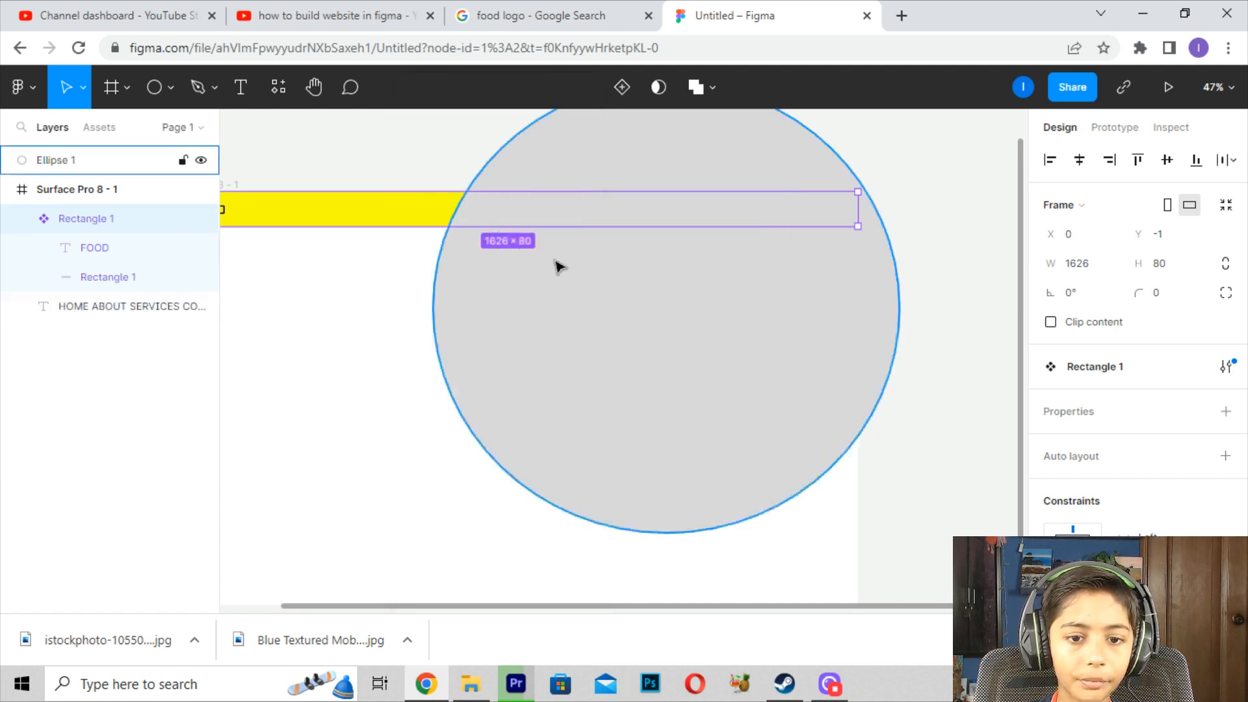
{"action": "right_click", "coordinate": [446, 208]}
{"action": "mouse_move", "coordinate": [448, 208]}
- Send the large grey ellipse to the back, then delete it
{"action": "left_click", "coordinate": [565, 276]}
{"action": "right_click", "coordinate": [557, 286]}
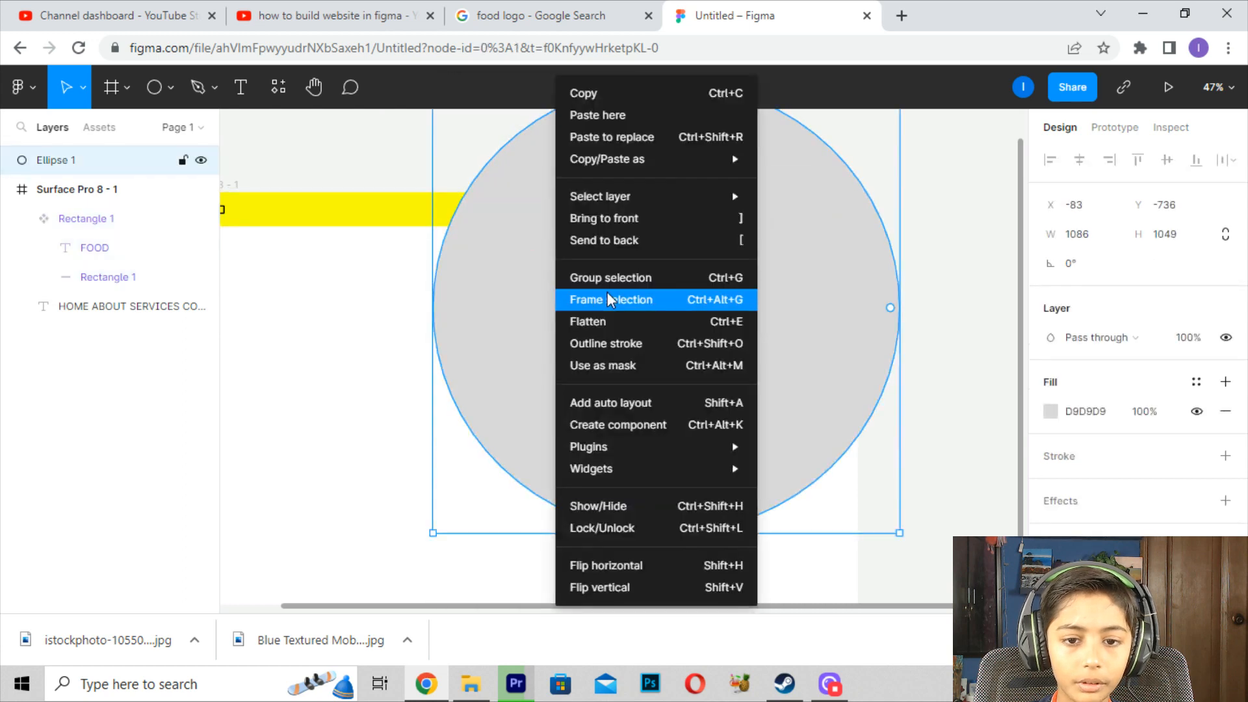
{"action": "left_click", "coordinate": [618, 240]}
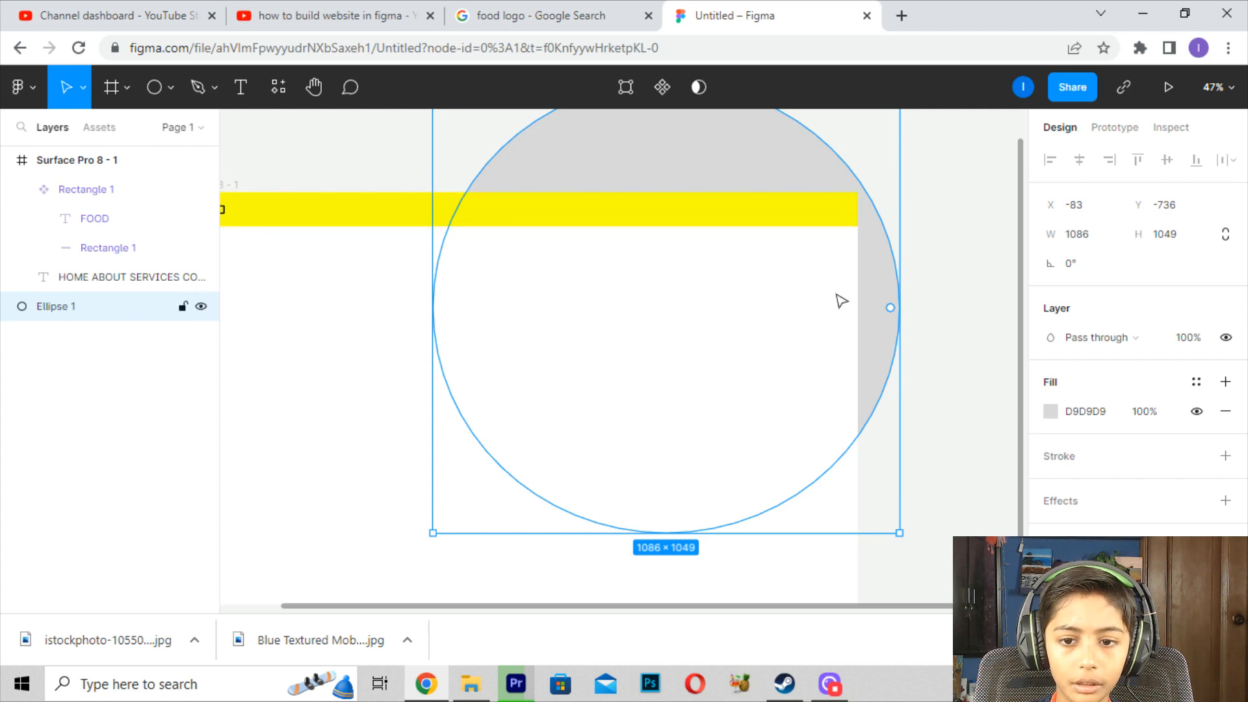
{"action": "left_click", "coordinate": [949, 291]}
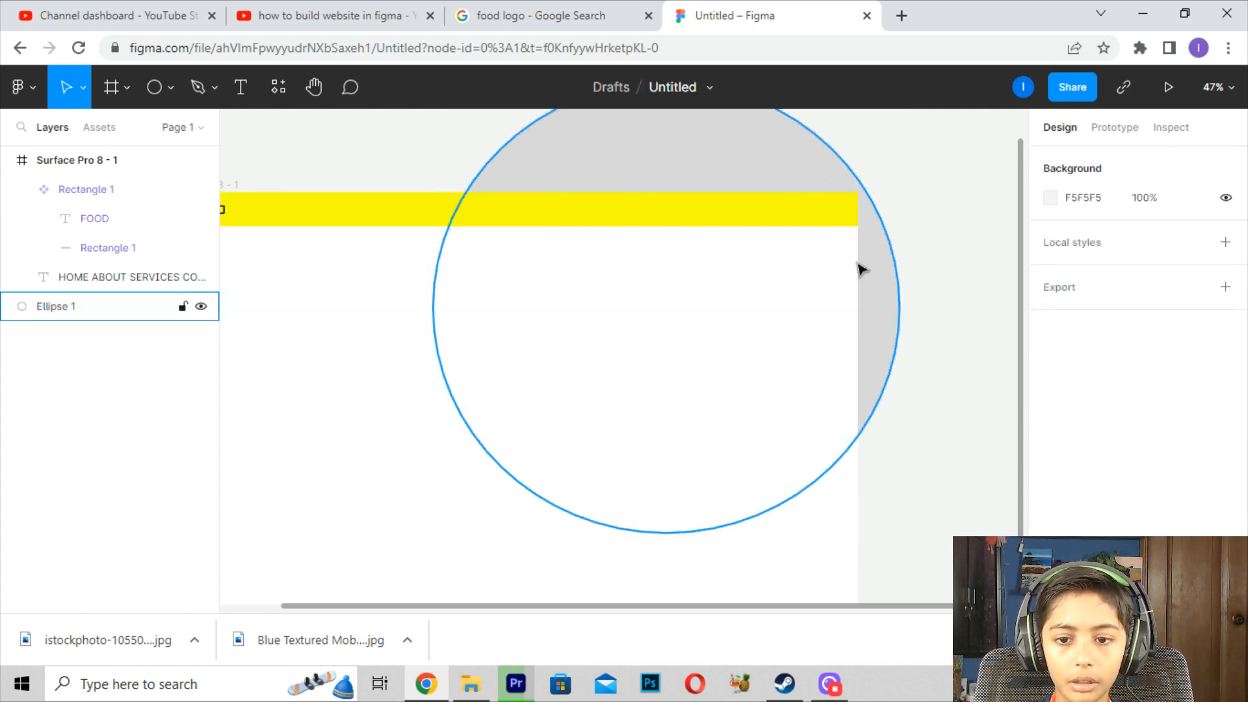
{"action": "left_click", "coordinate": [889, 267]}
{"action": "key", "text": "Delete"}
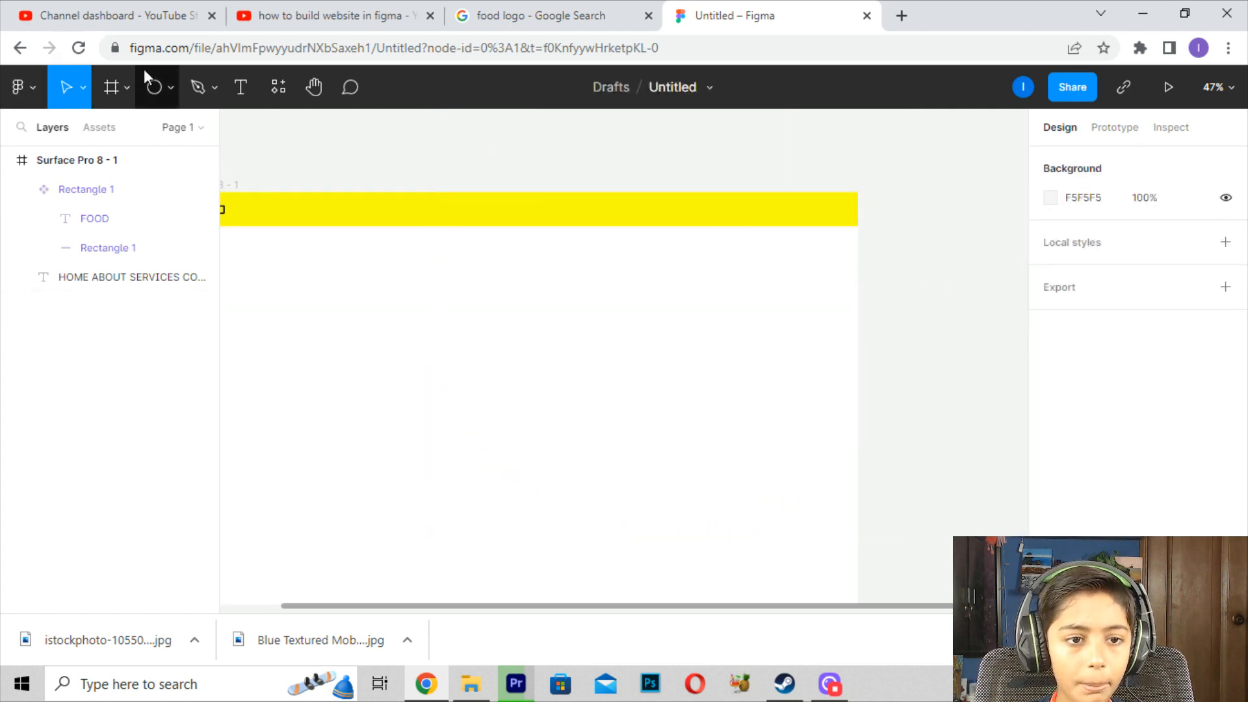
- Draw a downward-pointing triangle with the Pen tool beneath the right part of the header bar and activate the Bend tool
{"action": "left_click", "coordinate": [424, 228]}
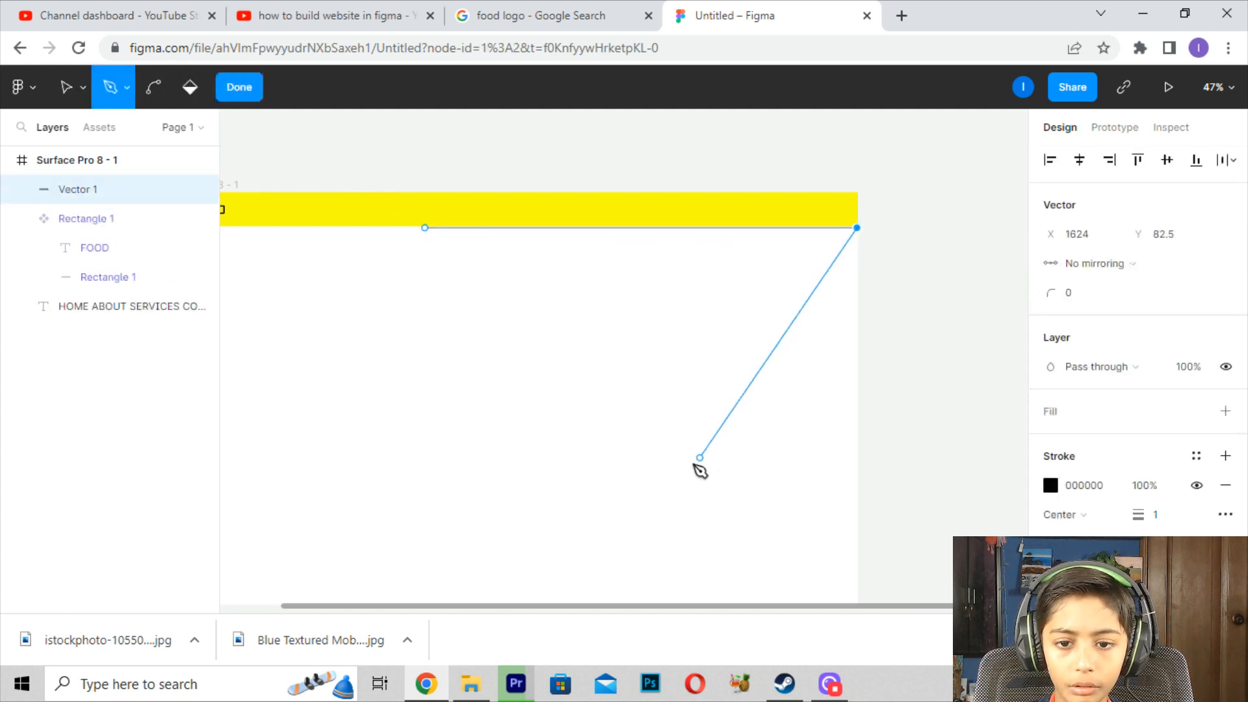
{"action": "left_click", "coordinate": [654, 583]}
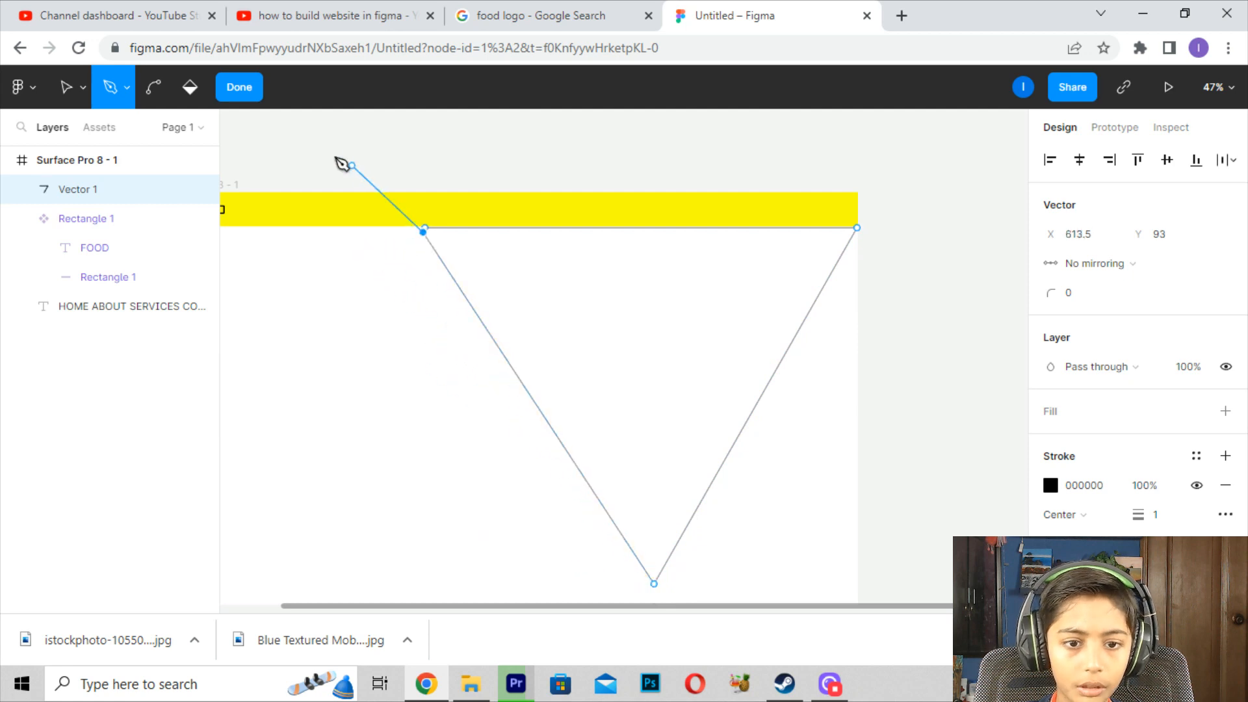
{"action": "left_click", "coordinate": [153, 87]}
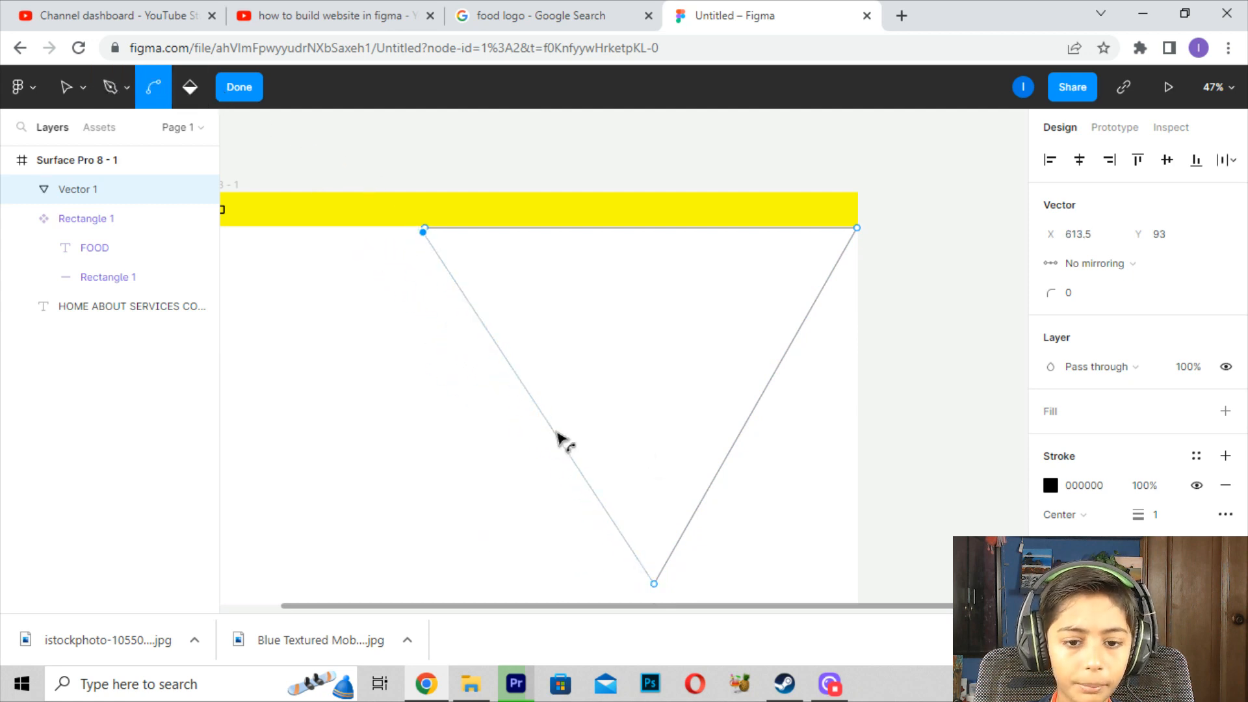
- Try bending the triangle's left edge and its lower point into curves, then undo the bends
{"action": "left_click_drag", "start_coordinate": [555, 432], "coordinate": [431, 485]}
{"action": "scroll", "coordinate": [530, 454], "scroll_direction": "down", "scroll_amount": 5}
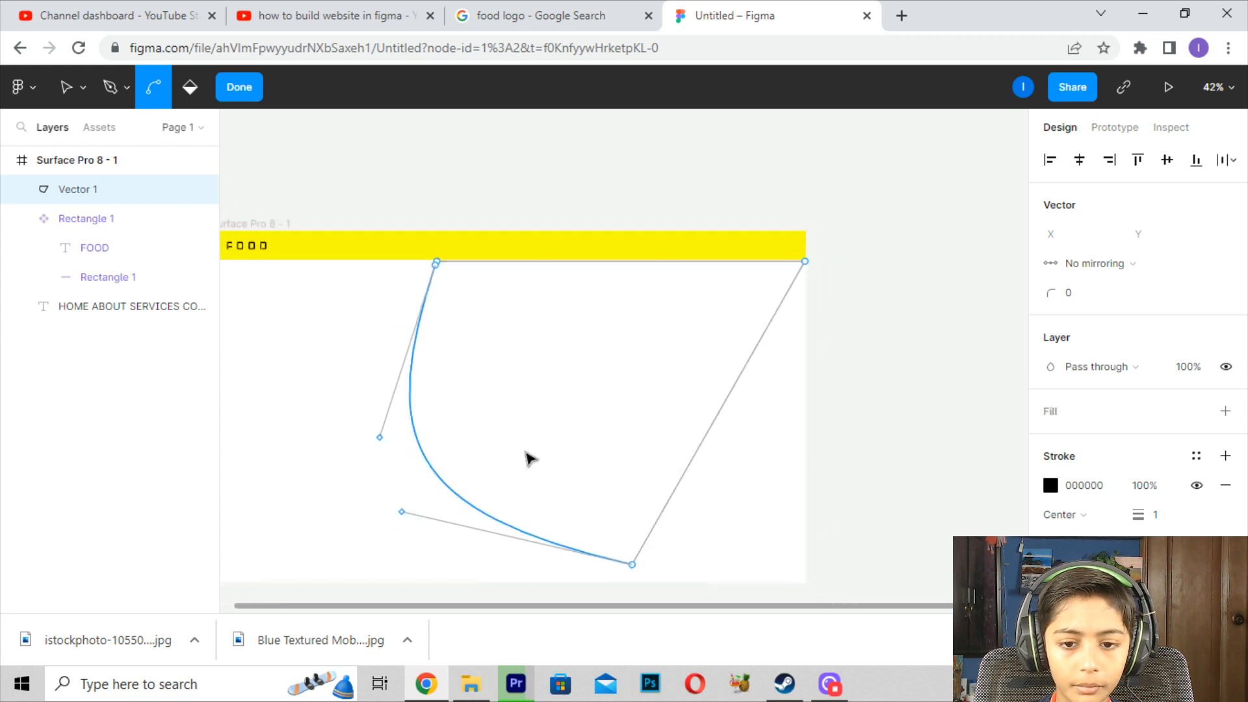
{"action": "scroll", "coordinate": [611, 419], "scroll_direction": "down", "scroll_amount": 3}
{"action": "scroll", "coordinate": [594, 329], "scroll_direction": "up", "scroll_amount": 5}
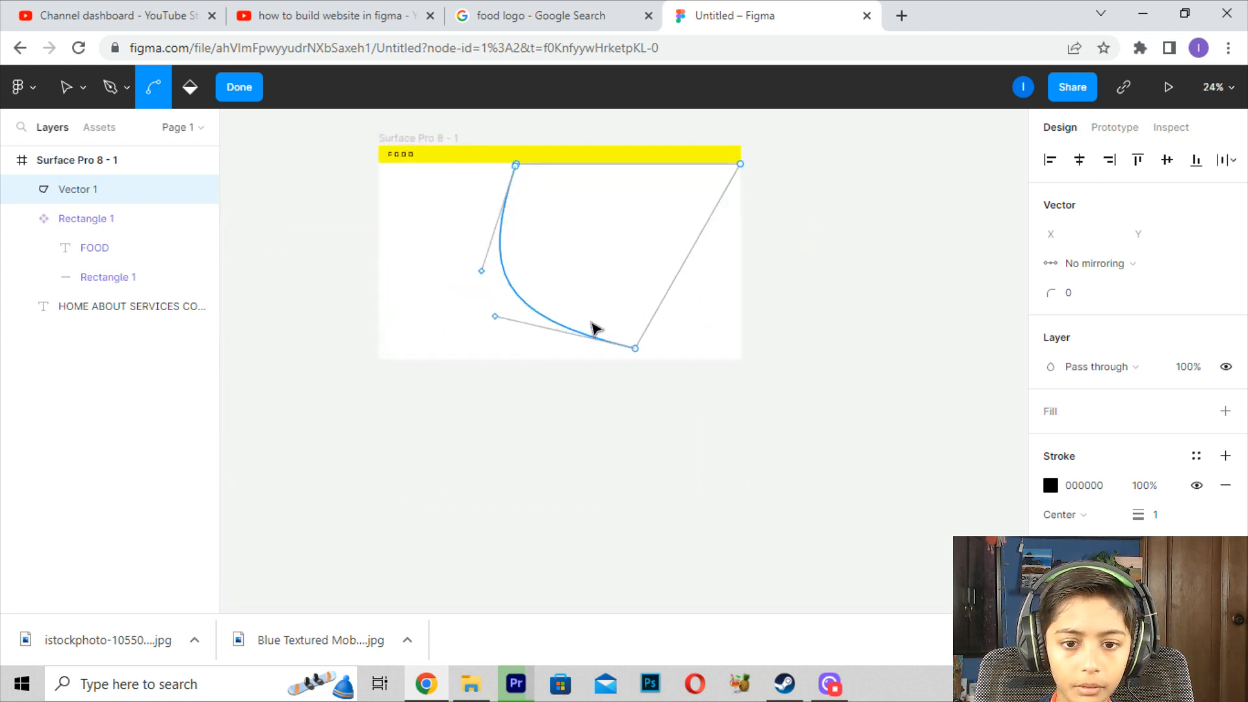
{"action": "left_click_drag", "start_coordinate": [651, 361], "coordinate": [387, 385]}
{"action": "key", "text": "ctrl+z"}
{"action": "key", "text": "ctrl+shift+z"}
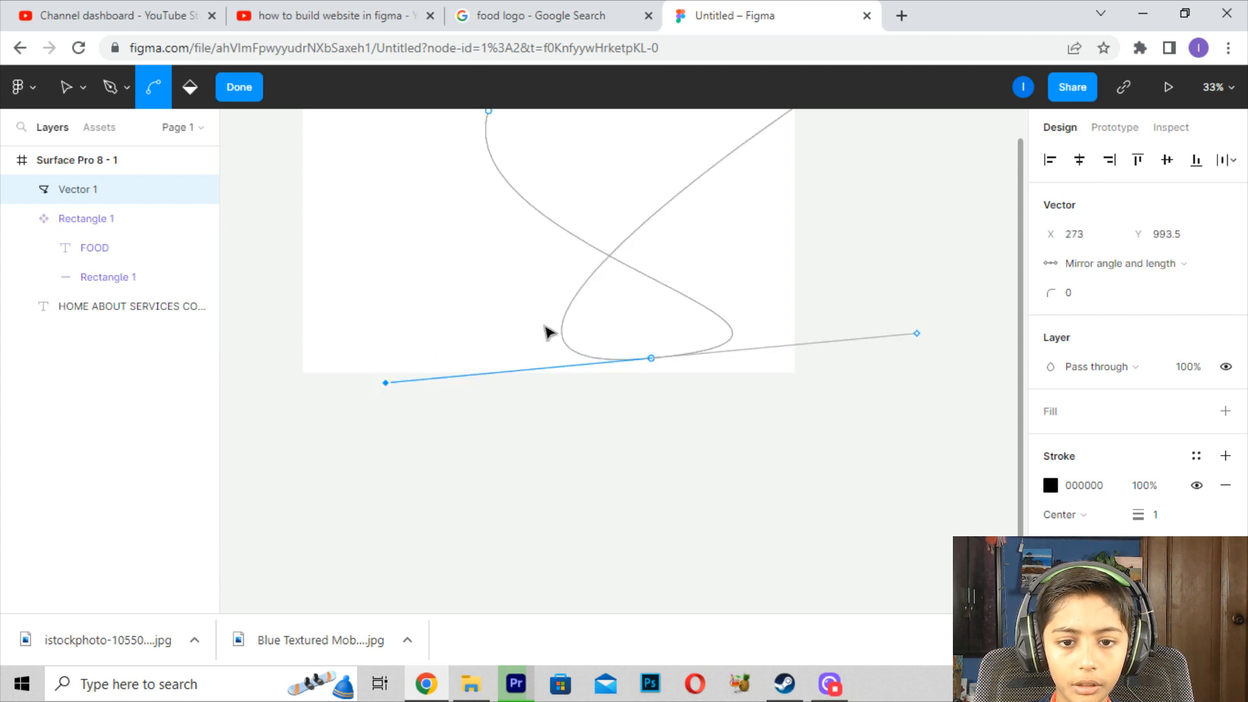
{"action": "scroll", "coordinate": [703, 328], "scroll_direction": "up", "scroll_amount": 2}
{"action": "key", "text": "ctrl+z"}
{"action": "key", "text": "ctrl+z"}
{"action": "key", "text": "ctrl+z"}
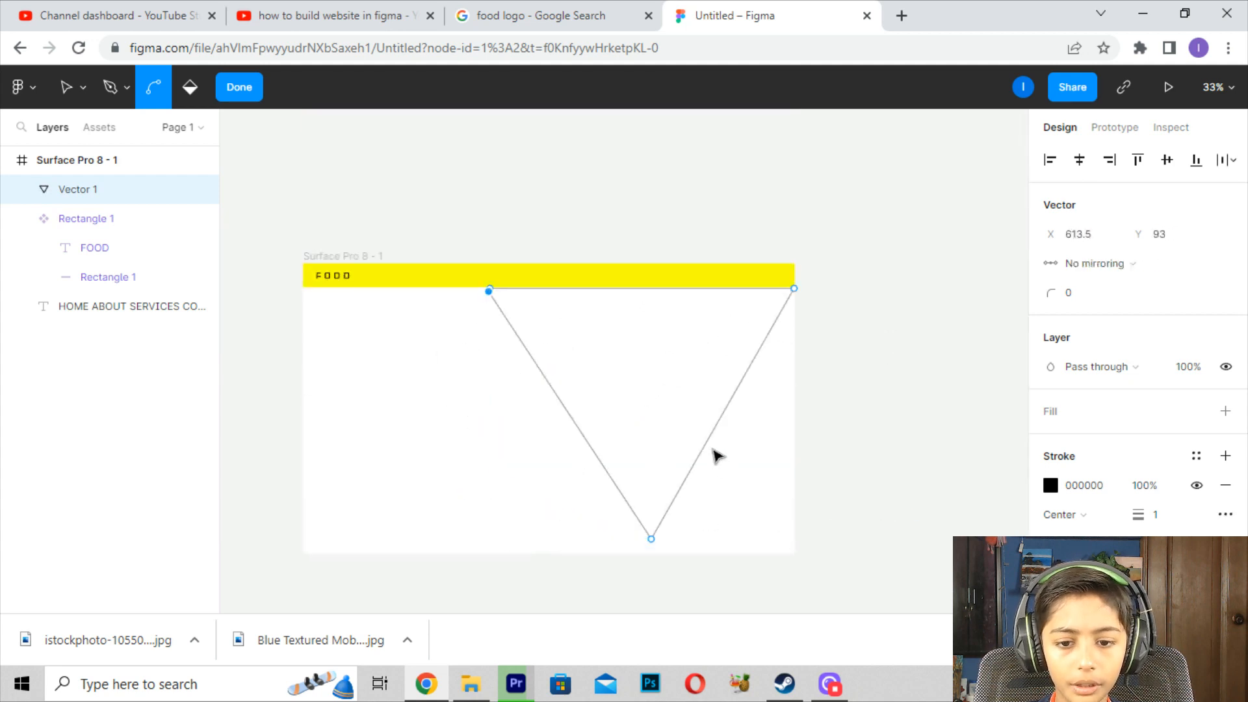
- Bend the triangle's right and left edges outward, finish vector editing and move the shape to about X 659, Y -29
{"action": "left_click_drag", "start_coordinate": [711, 440], "coordinate": [764, 483]}
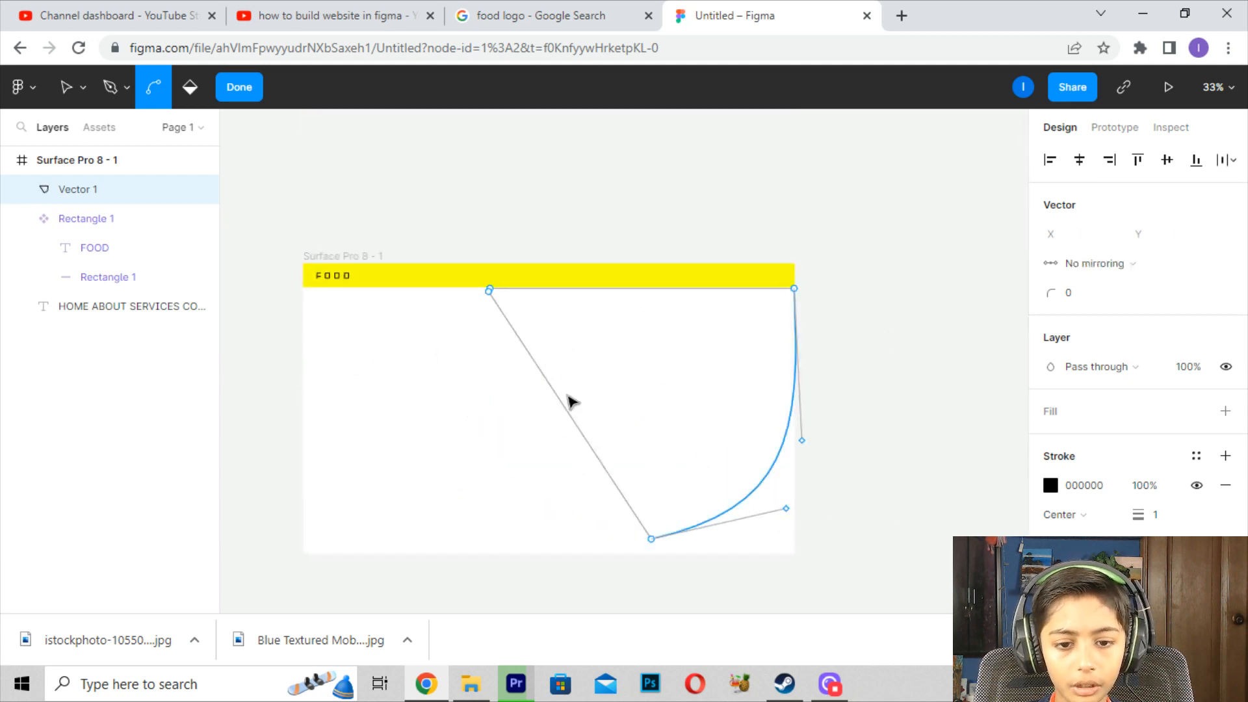
{"action": "left_click_drag", "start_coordinate": [572, 402], "coordinate": [507, 455]}
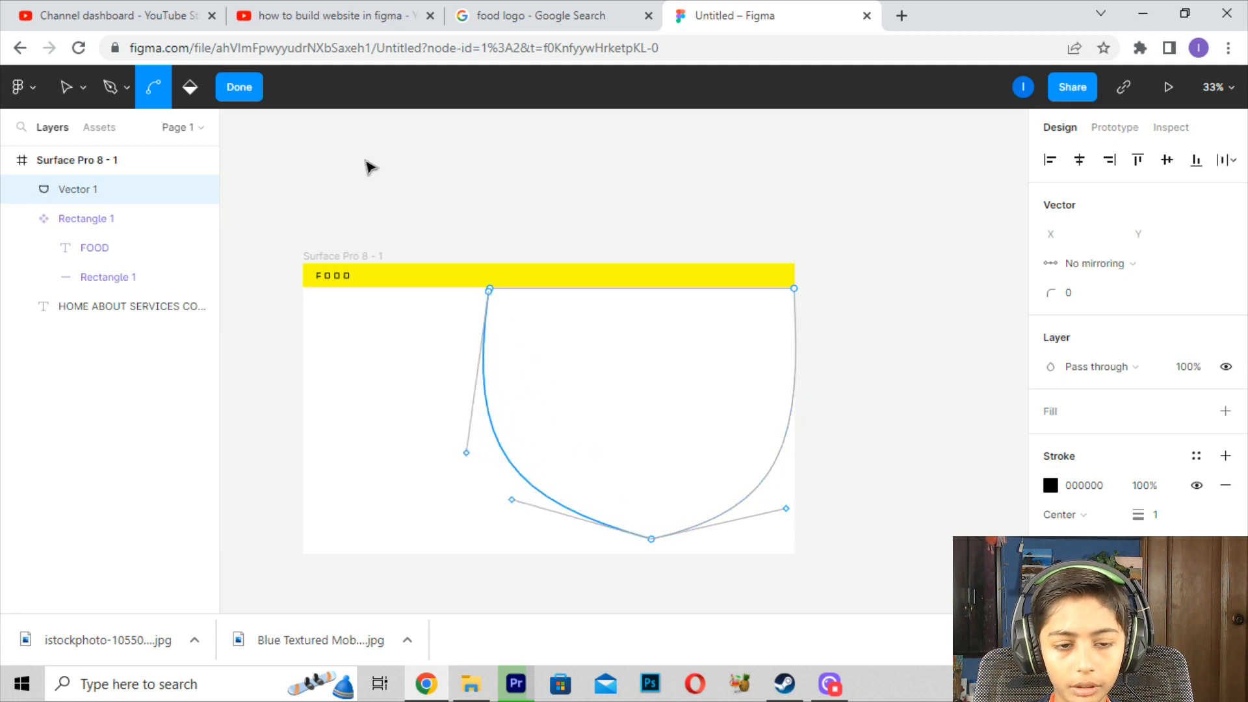
{"action": "left_click", "coordinate": [240, 87]}
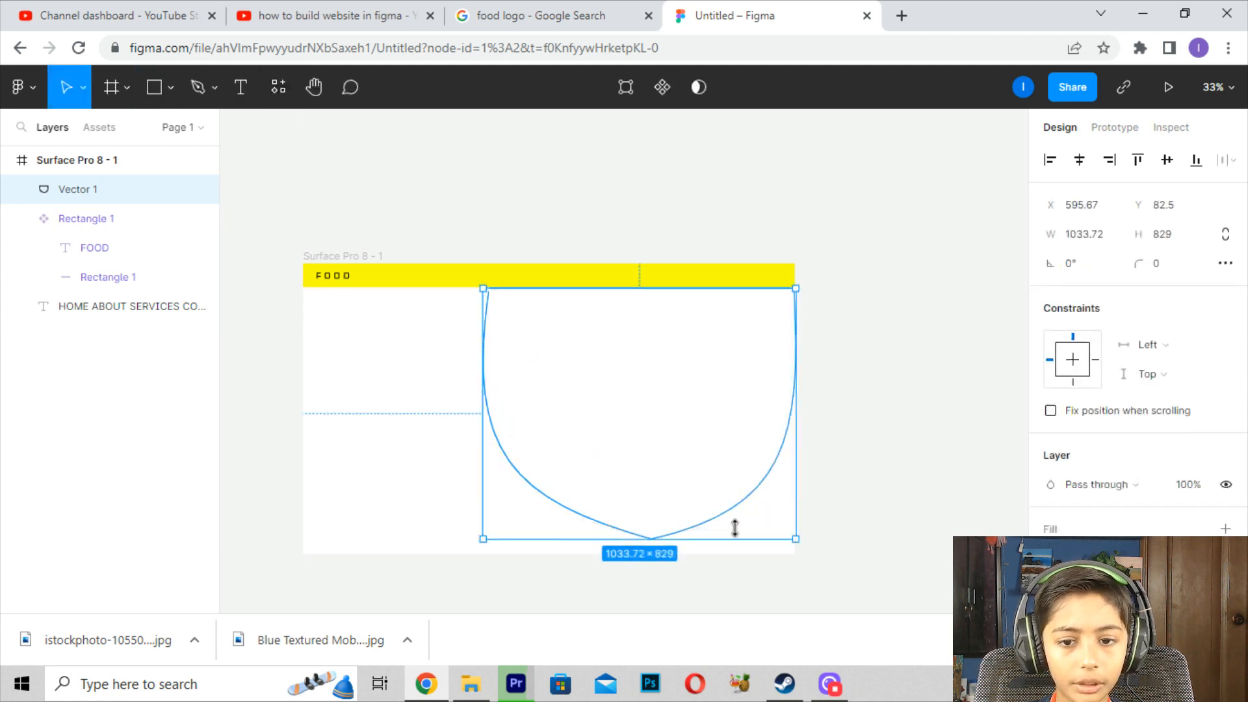
{"action": "left_click_drag", "start_coordinate": [714, 425], "coordinate": [739, 389]}
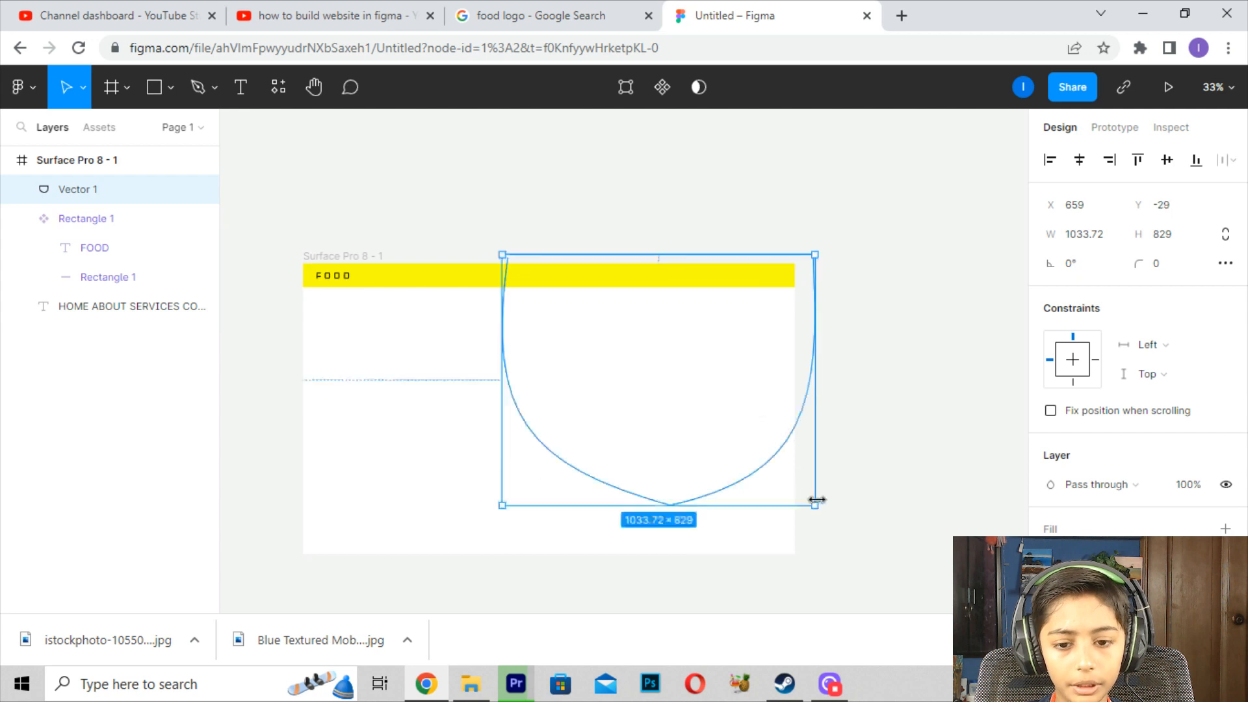
{"action": "left_click", "coordinate": [635, 525]}
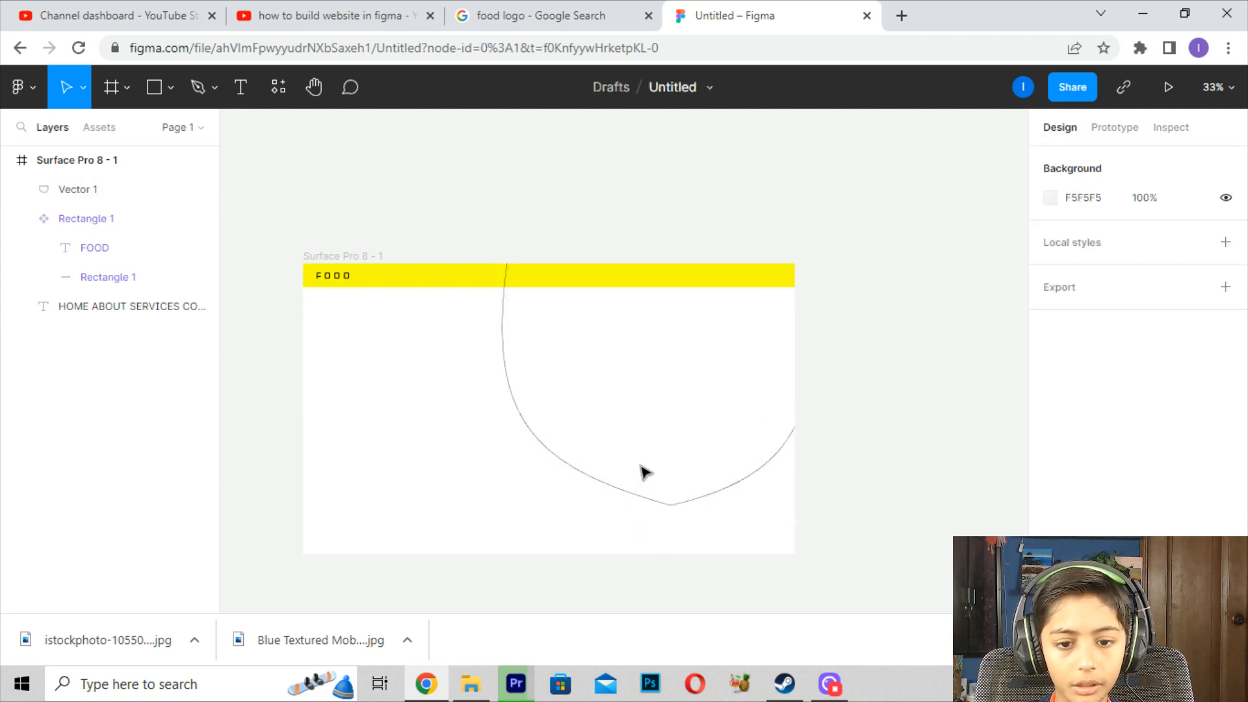
- Change the curved shape's stroke color to yellow FFE609
{"action": "left_click", "coordinate": [648, 499]}
{"action": "scroll", "coordinate": [1122, 374], "scroll_direction": "down", "scroll_amount": 3}
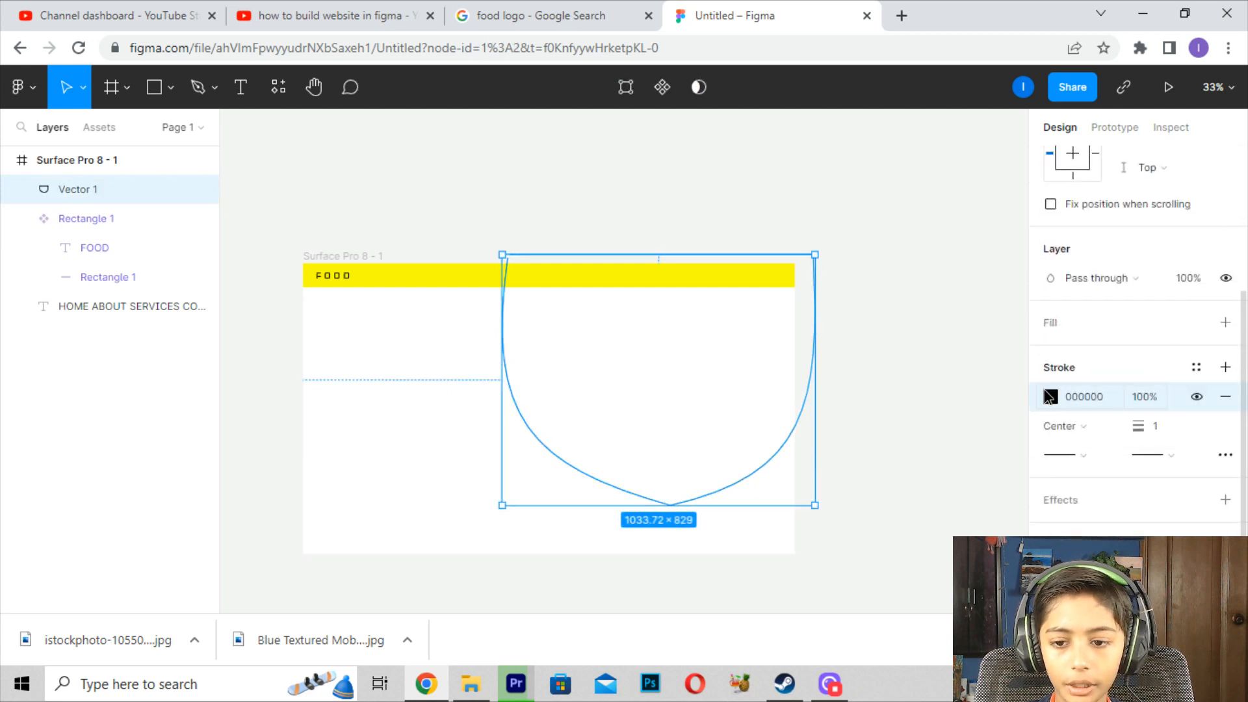
{"action": "left_click", "coordinate": [1050, 396]}
{"action": "left_click", "coordinate": [978, 283]}
{"action": "left_click_drag", "start_coordinate": [902, 395], "coordinate": [888, 395]}
{"action": "left_click_drag", "start_coordinate": [953, 297], "coordinate": [1023, 101]}
{"action": "left_click", "coordinate": [1101, 351]}
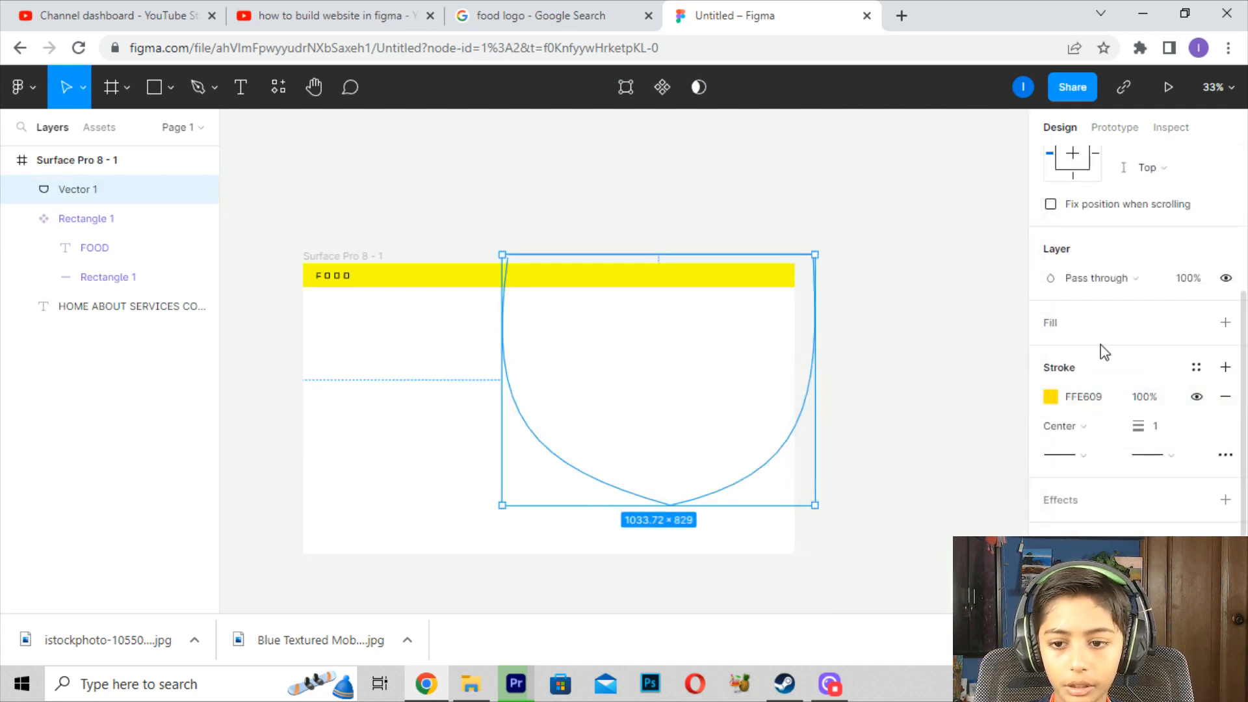
- Add a solid yellow FFE600 fill to the curved shape
{"action": "left_click", "coordinate": [1081, 322]}
{"action": "left_click", "coordinate": [1051, 352]}
{"action": "left_click", "coordinate": [950, 156]}
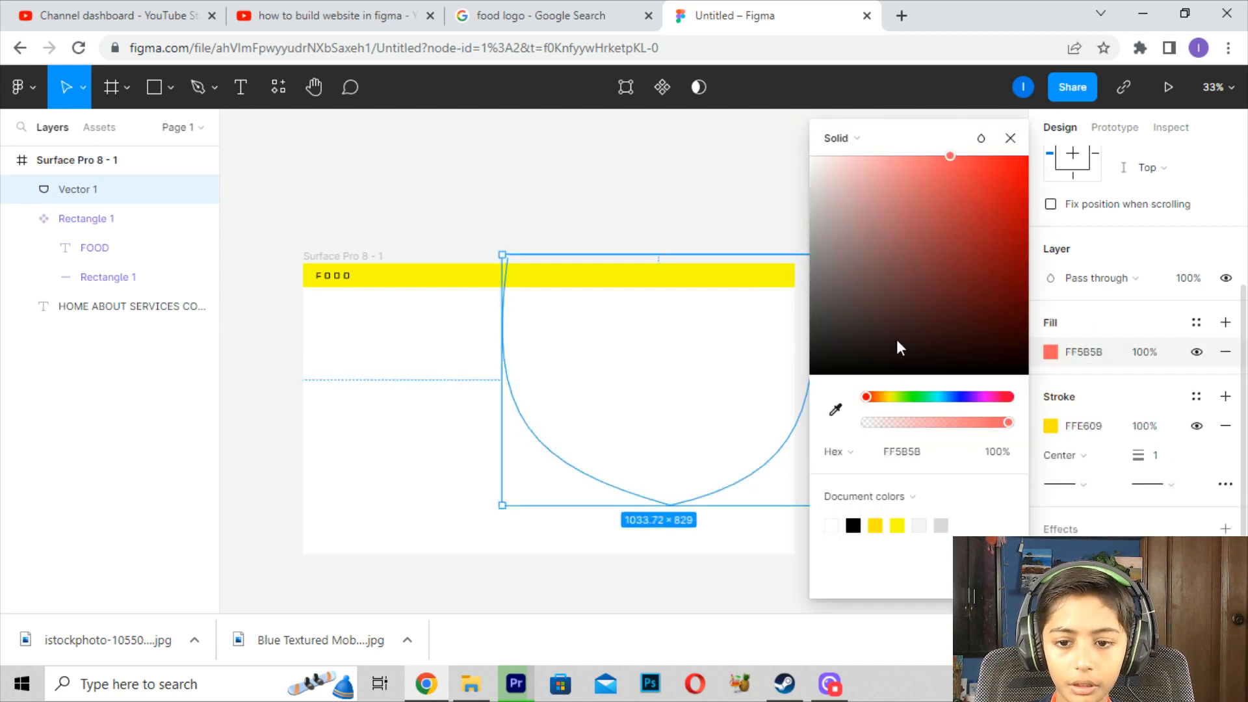
{"action": "left_click_drag", "start_coordinate": [896, 395], "coordinate": [887, 395]}
{"action": "left_click_drag", "start_coordinate": [963, 260], "coordinate": [1056, 123]}
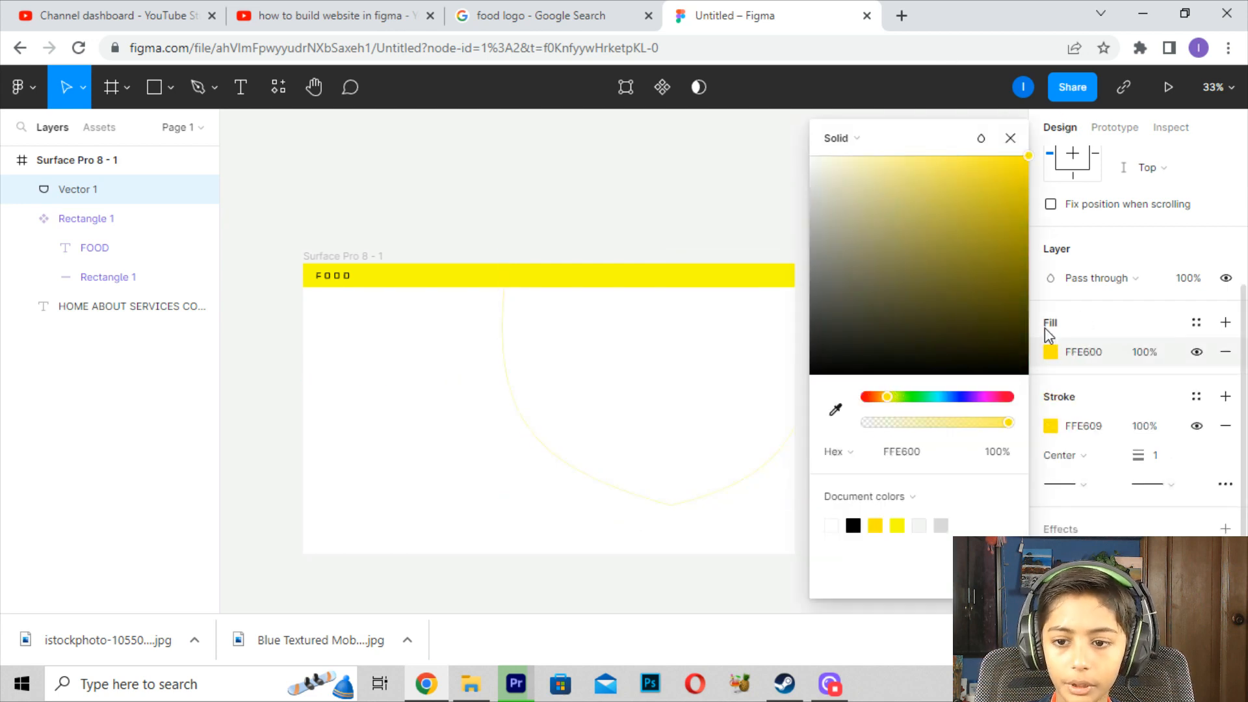
{"action": "left_click", "coordinate": [1099, 309]}
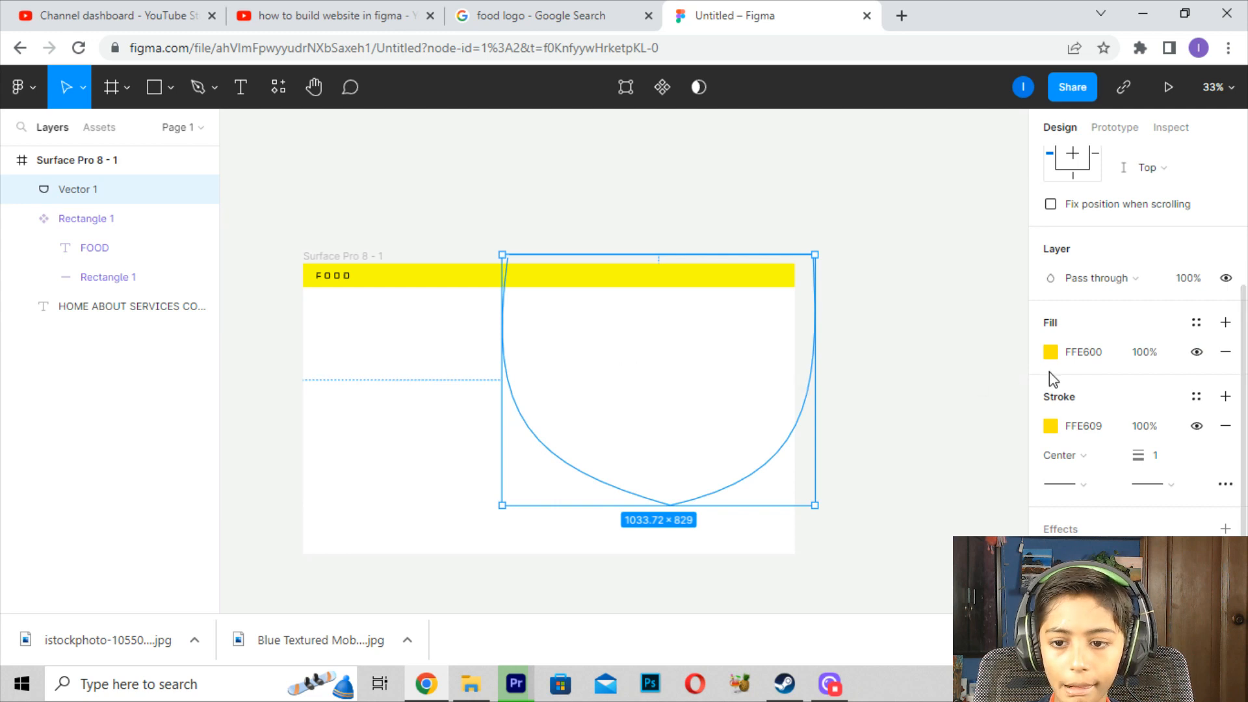
{"action": "left_click", "coordinate": [1080, 457]}
{"action": "left_click", "coordinate": [792, 399]}
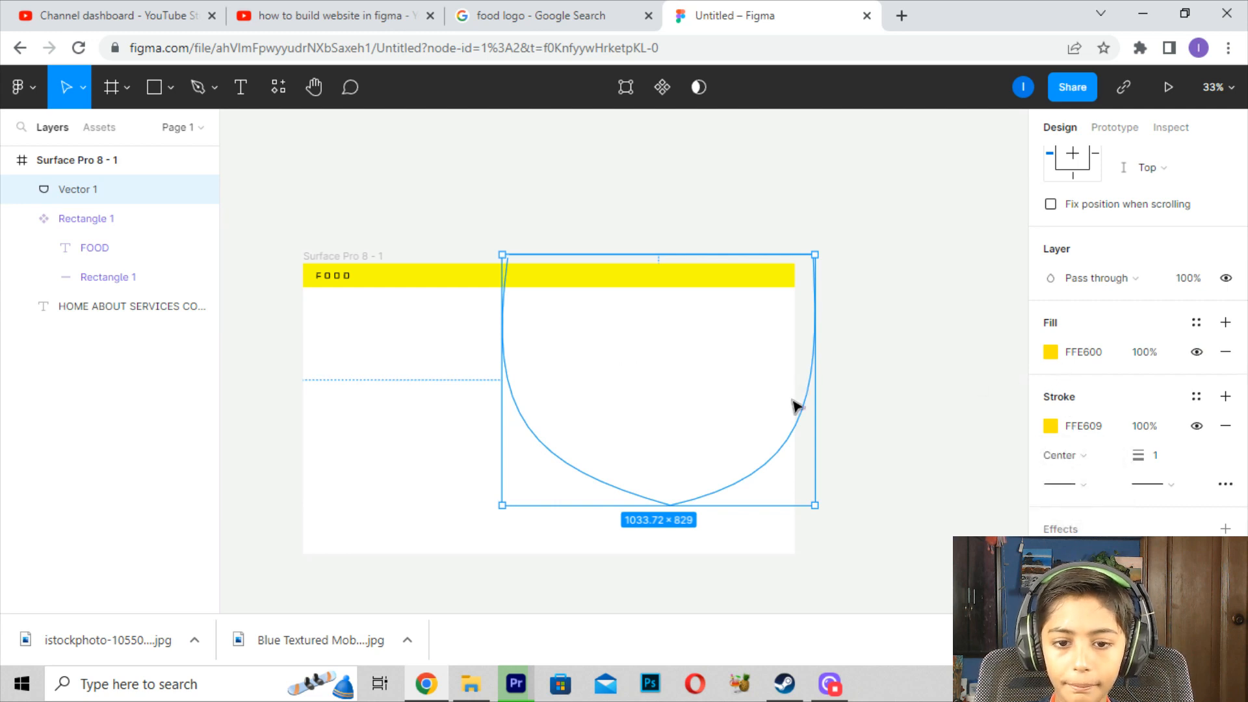
{"action": "left_click_drag", "start_coordinate": [690, 386], "coordinate": [710, 322]}
{"action": "key", "text": "ctrl+z"}
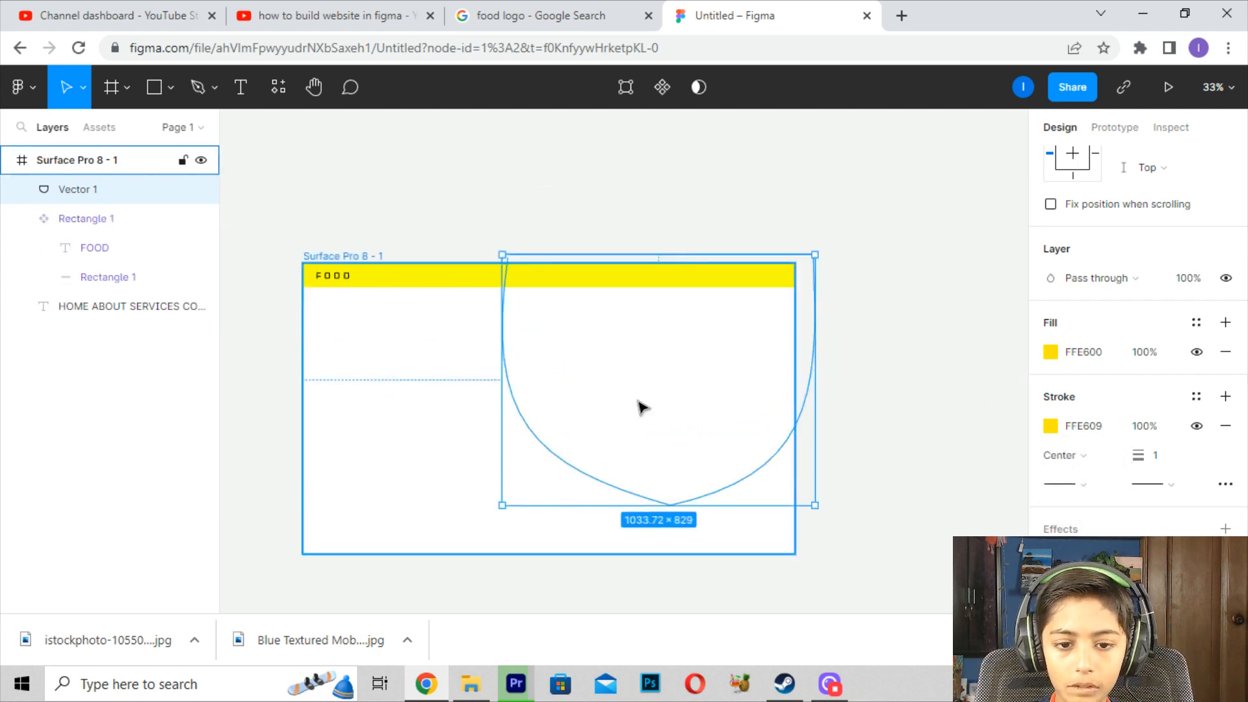
- Try a stroke weight of 100 on the curved shape
{"action": "left_click", "coordinate": [1160, 461]}
{"action": "type", "text": "100"}
{"action": "key", "text": "Return"}
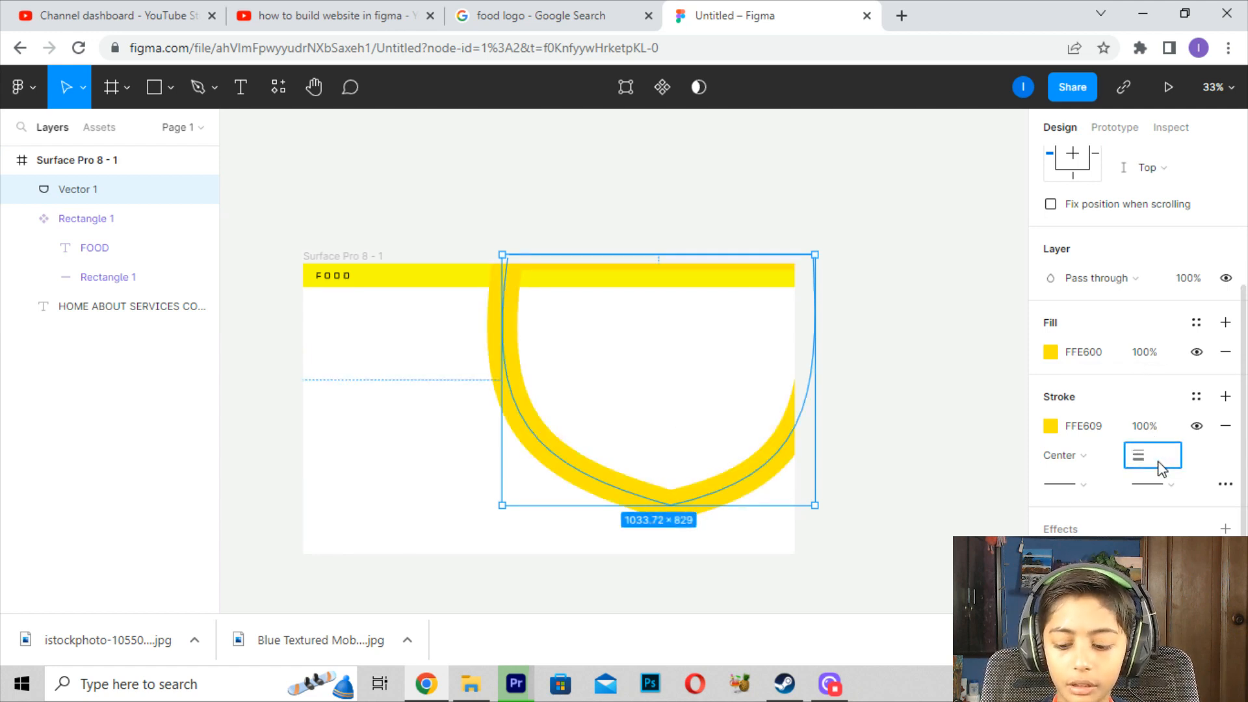
- Set the curved shape's stroke weight to 800 and move it up and right so it covers the page's right side
{"action": "left_click", "coordinate": [1159, 461]}
{"action": "type", "text": "800"}
{"action": "key", "text": "Return"}
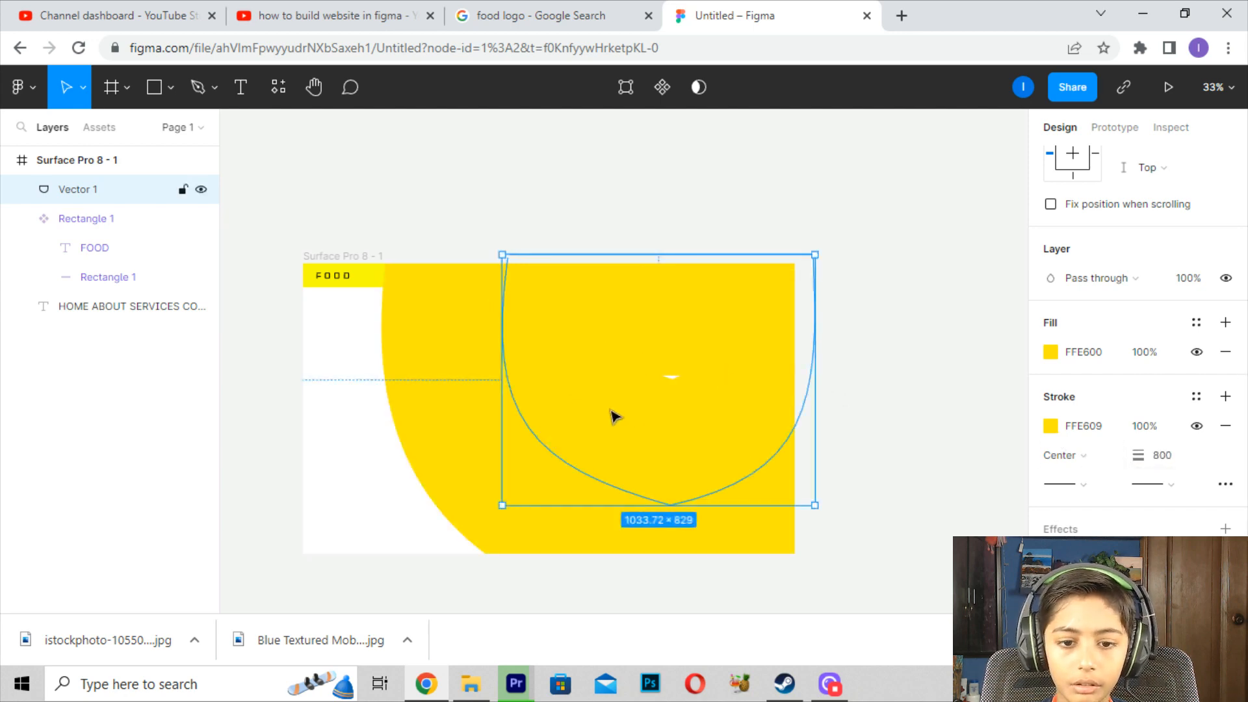
{"action": "left_click_drag", "start_coordinate": [614, 416], "coordinate": [735, 368]}
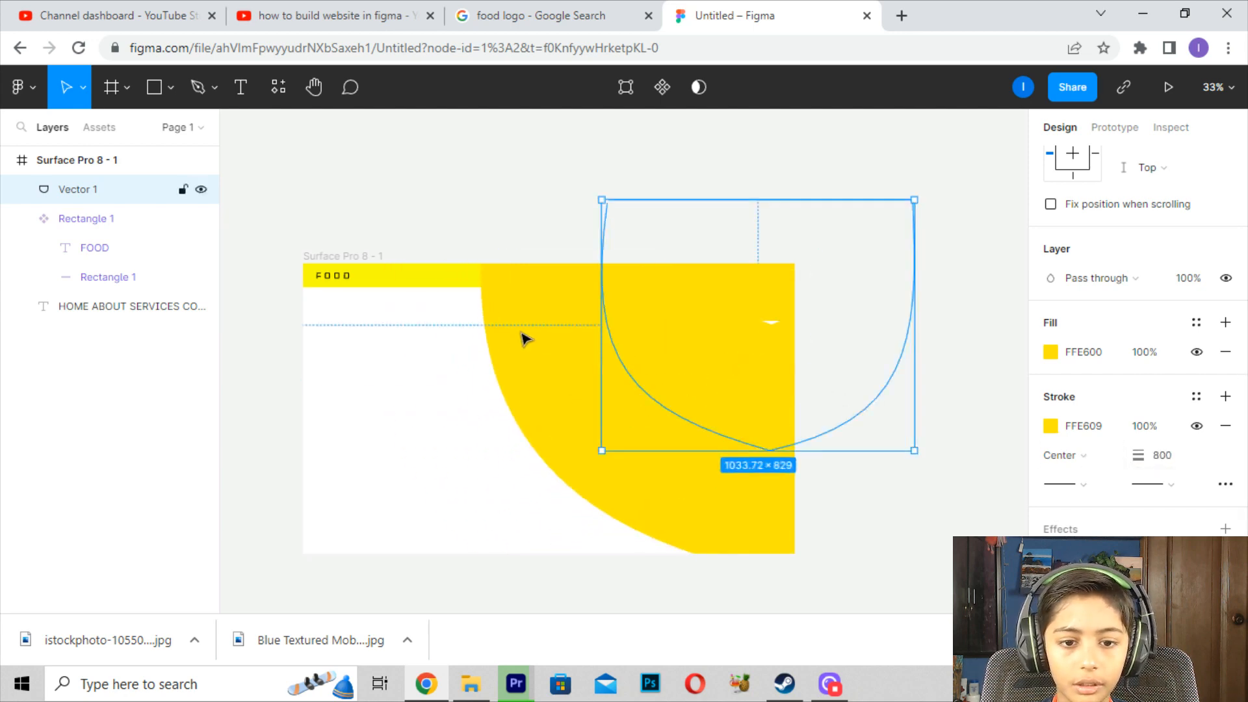
- Bring the yellow header bar in front of the curved yellow shape
{"action": "left_click", "coordinate": [442, 285]}
{"action": "right_click", "coordinate": [452, 283]}
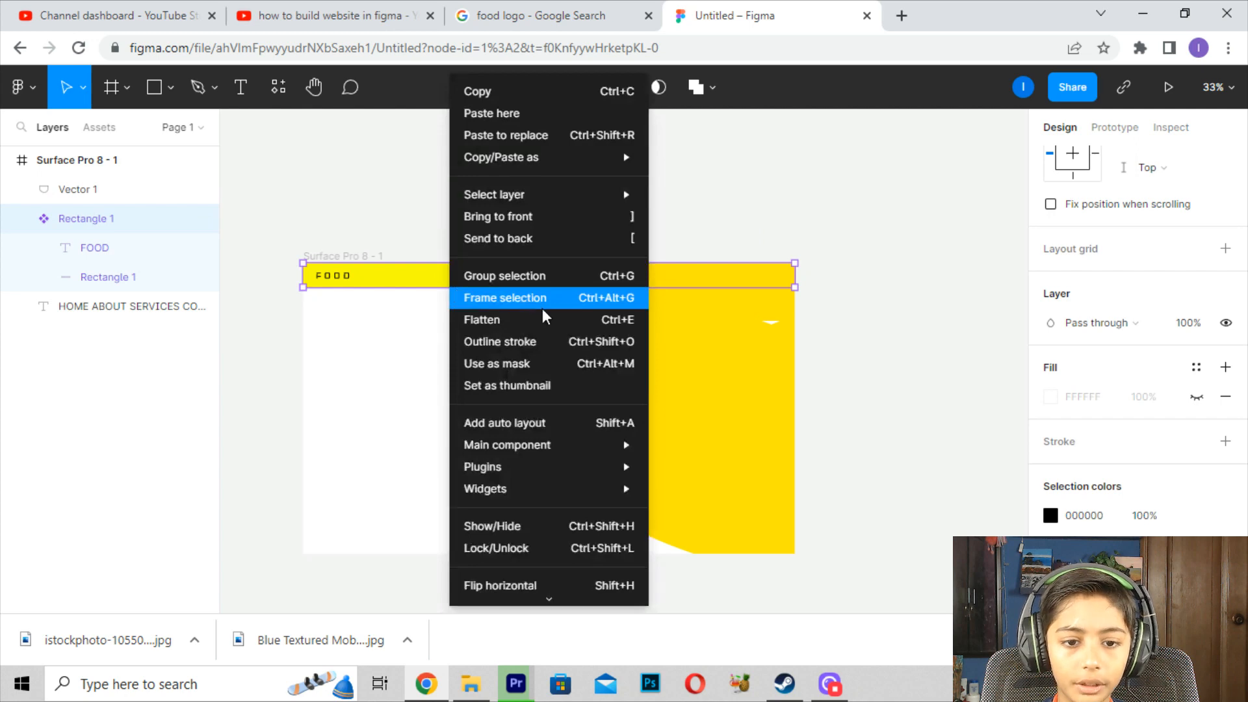
{"action": "left_click", "coordinate": [482, 221]}
{"action": "left_click", "coordinate": [725, 357]}
{"action": "key", "text": "Delete"}
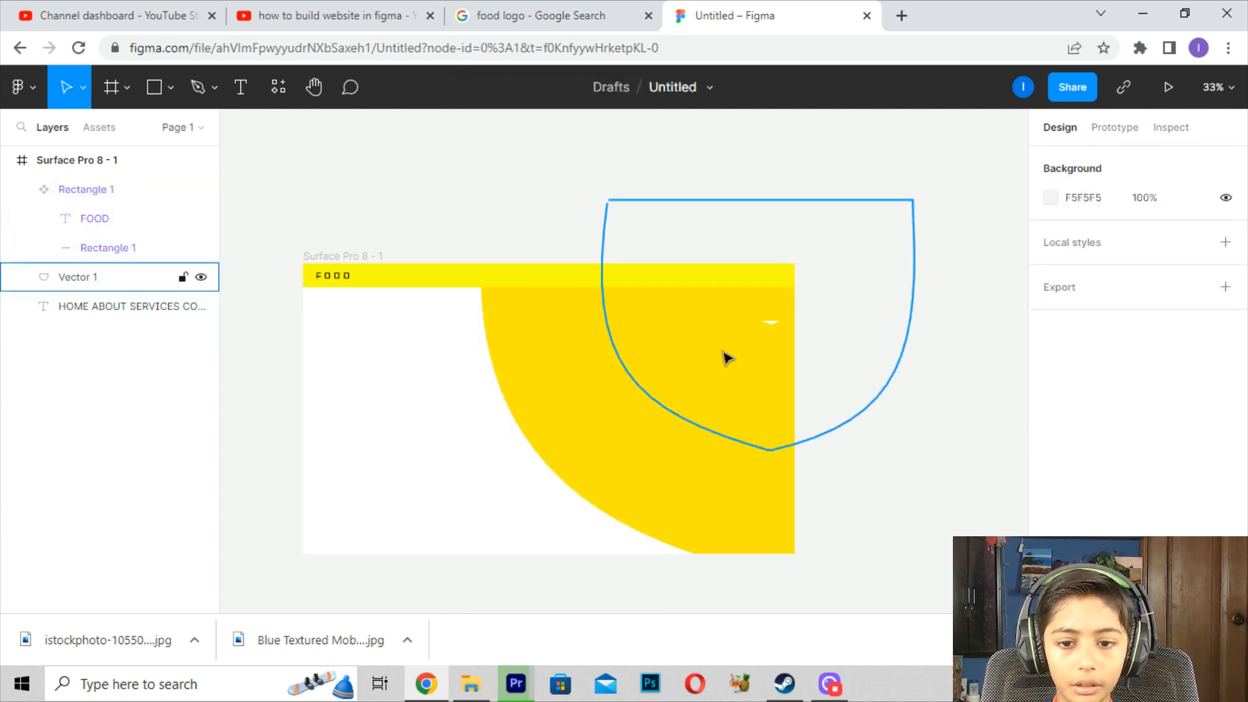
{"action": "key", "text": "ctrl+z"}
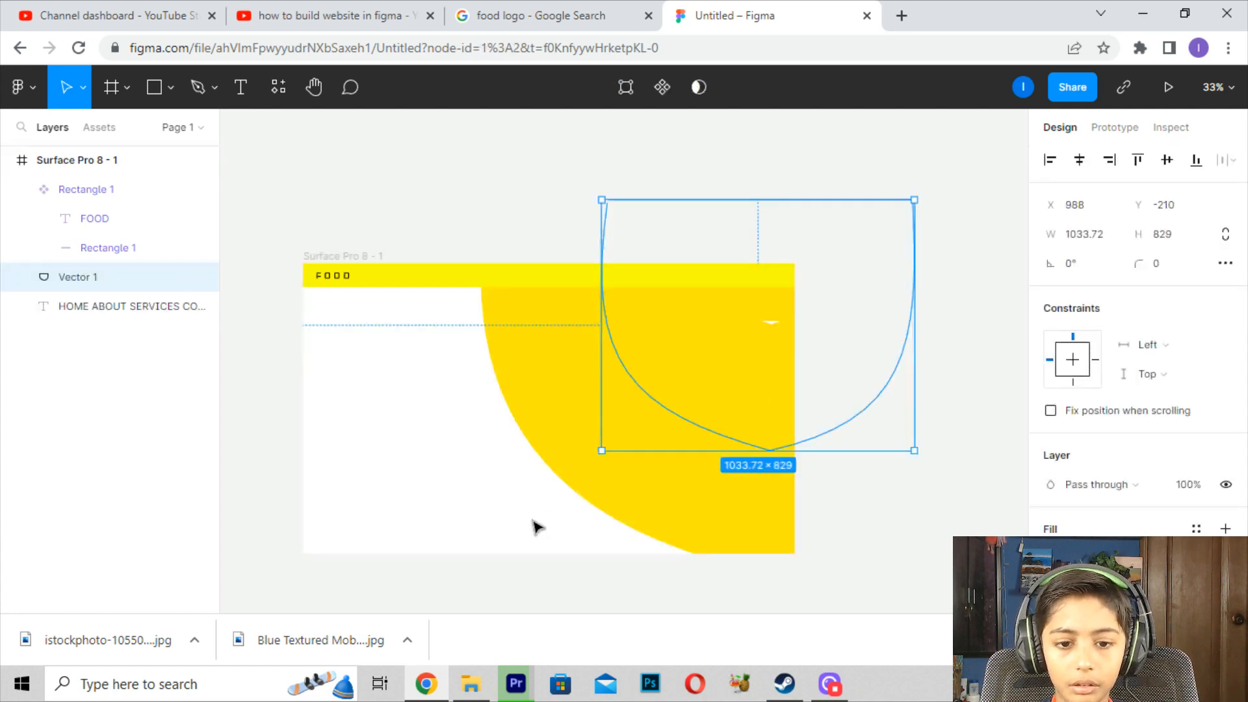
- Move the curved yellow shape down and slightly right so its left curve sweeps through the middle of the page
{"action": "left_click_drag", "start_coordinate": [572, 445], "coordinate": [537, 439]}
{"action": "left_click_drag", "start_coordinate": [725, 456], "coordinate": [782, 544]}
{"action": "left_click", "coordinate": [680, 180]}
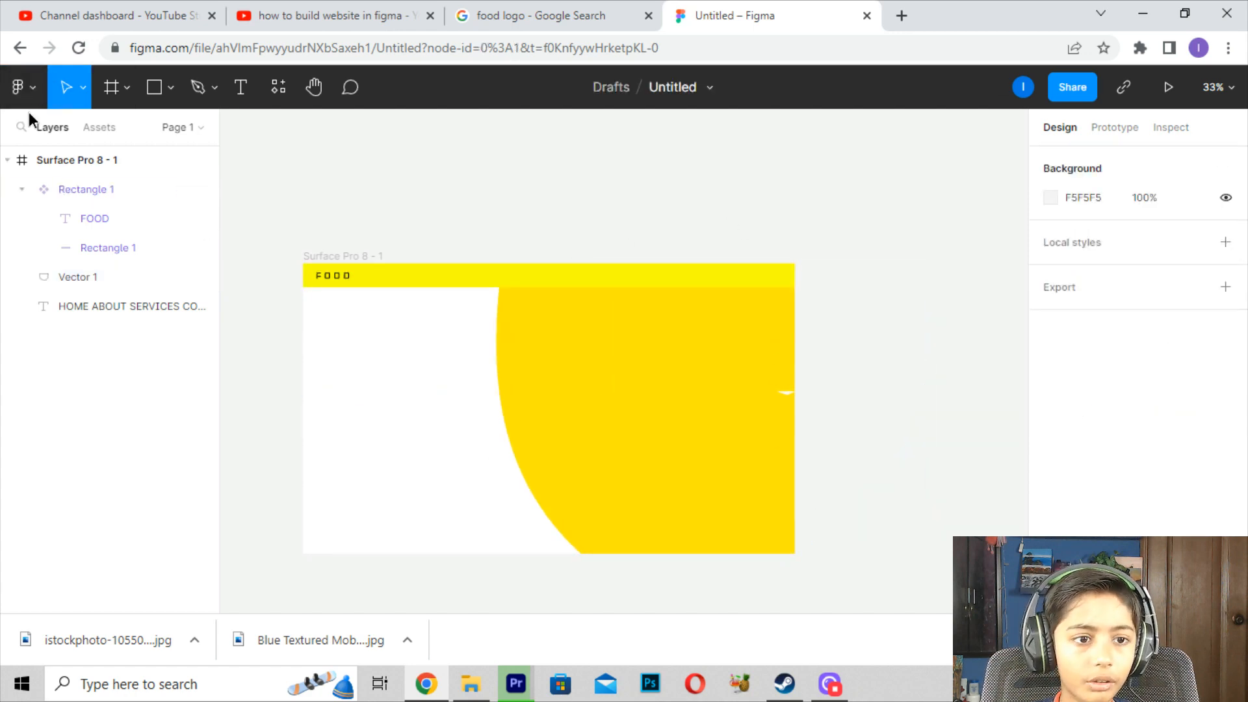
{"action": "left_click", "coordinate": [24, 87]}
{"action": "mouse_move", "coordinate": [89, 346]}
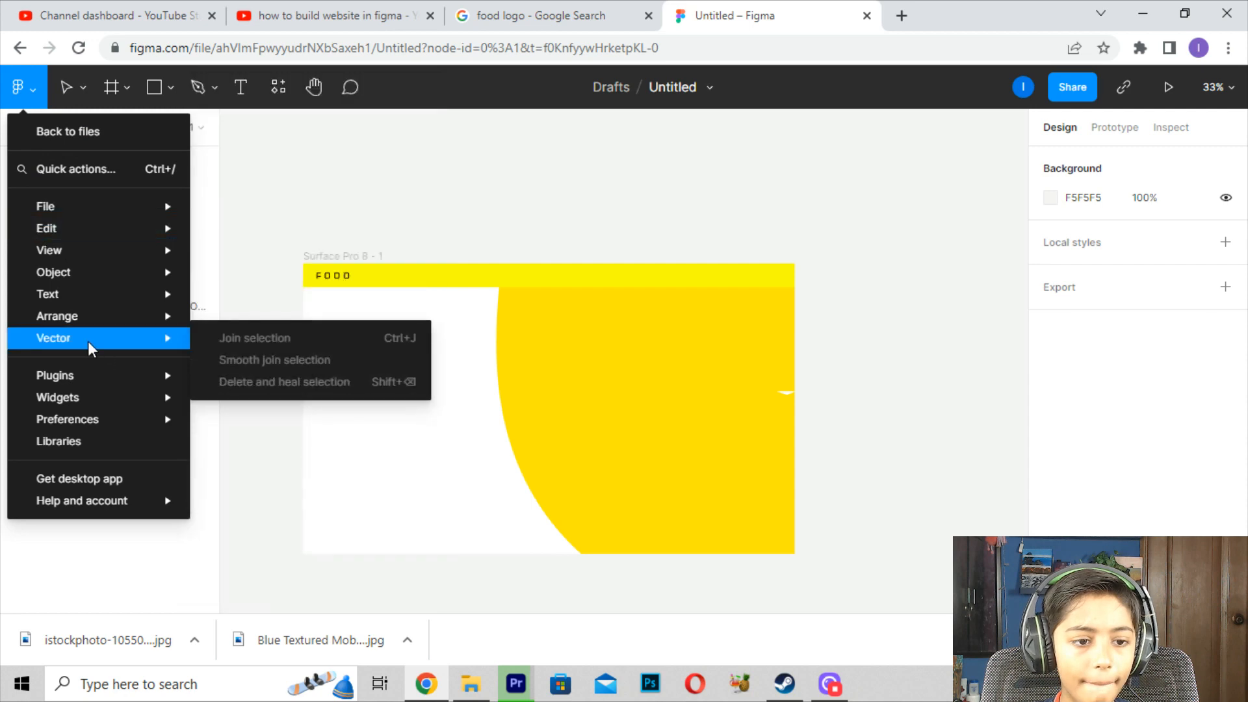
{"action": "mouse_move", "coordinate": [88, 286]}
{"action": "mouse_move", "coordinate": [77, 238]}
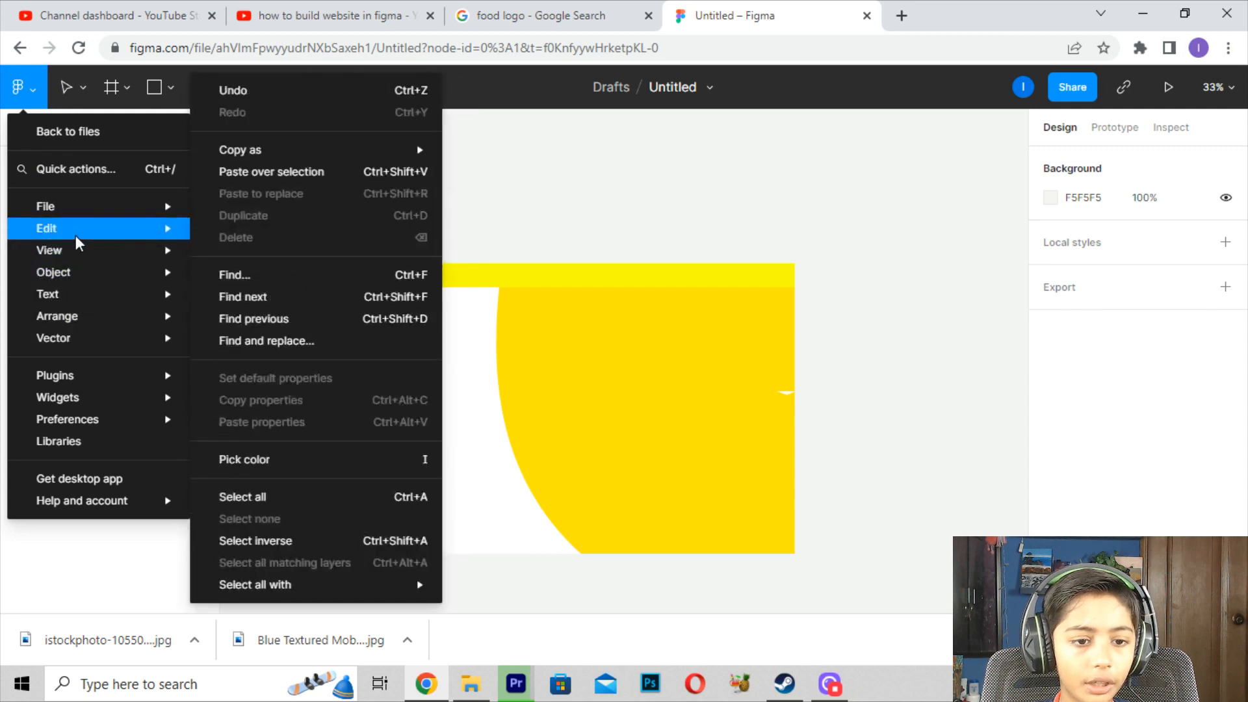
{"action": "left_click", "coordinate": [722, 260]}
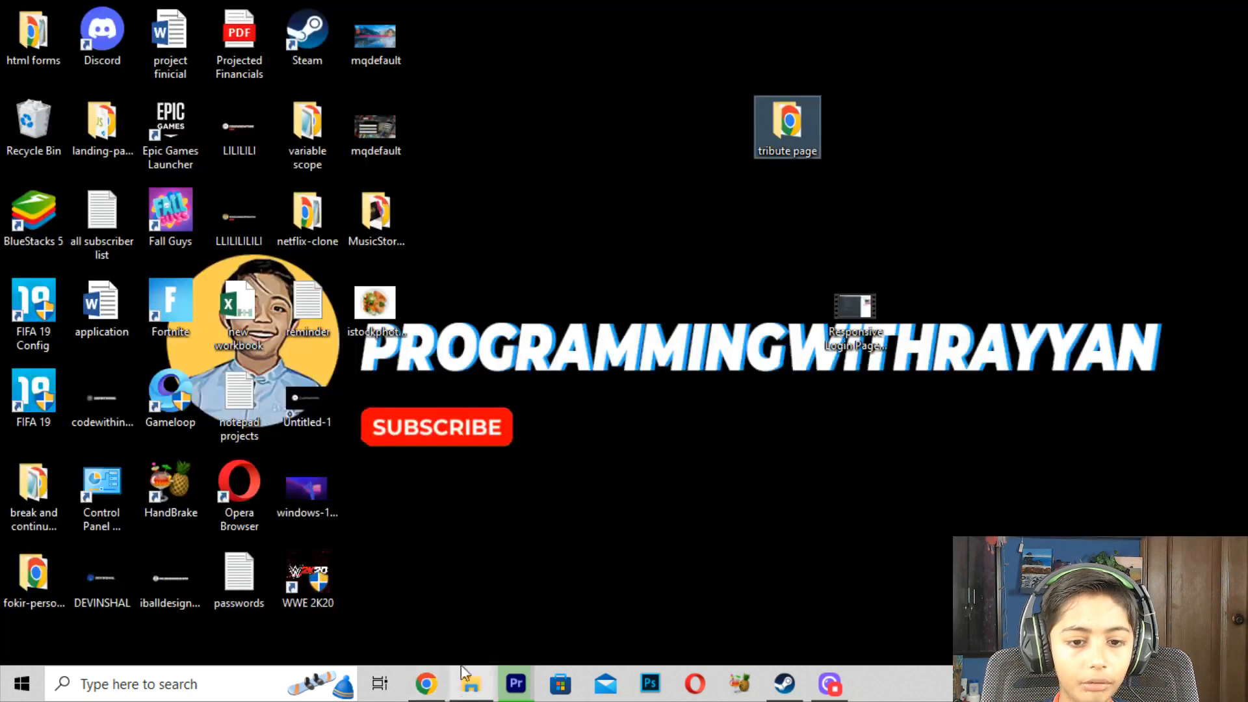
- Try placing the istockphoto food image from the desktop on the curved yellow shape and delete it
{"action": "left_click_drag", "start_coordinate": [403, 351], "coordinate": [668, 410]}
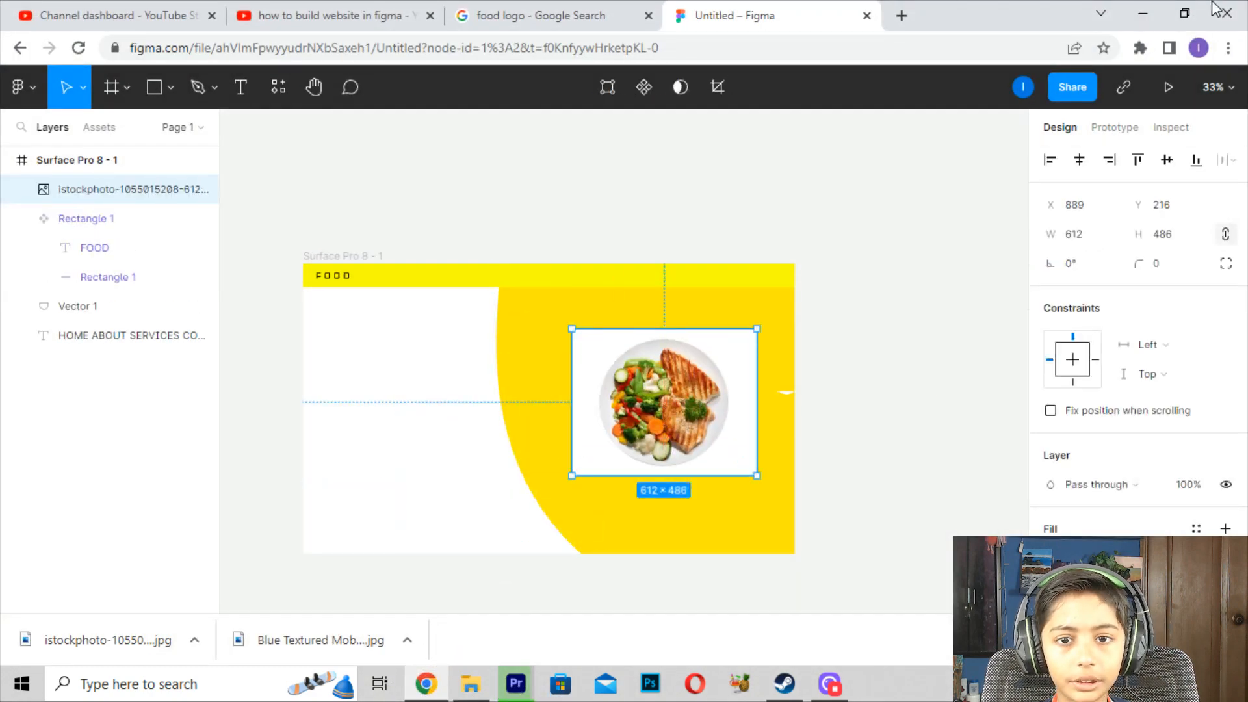
{"action": "key", "text": "Delete"}
- Search Google for "remove bg" and open the remove.bg website from the web results
{"action": "left_click", "coordinate": [529, 15]}
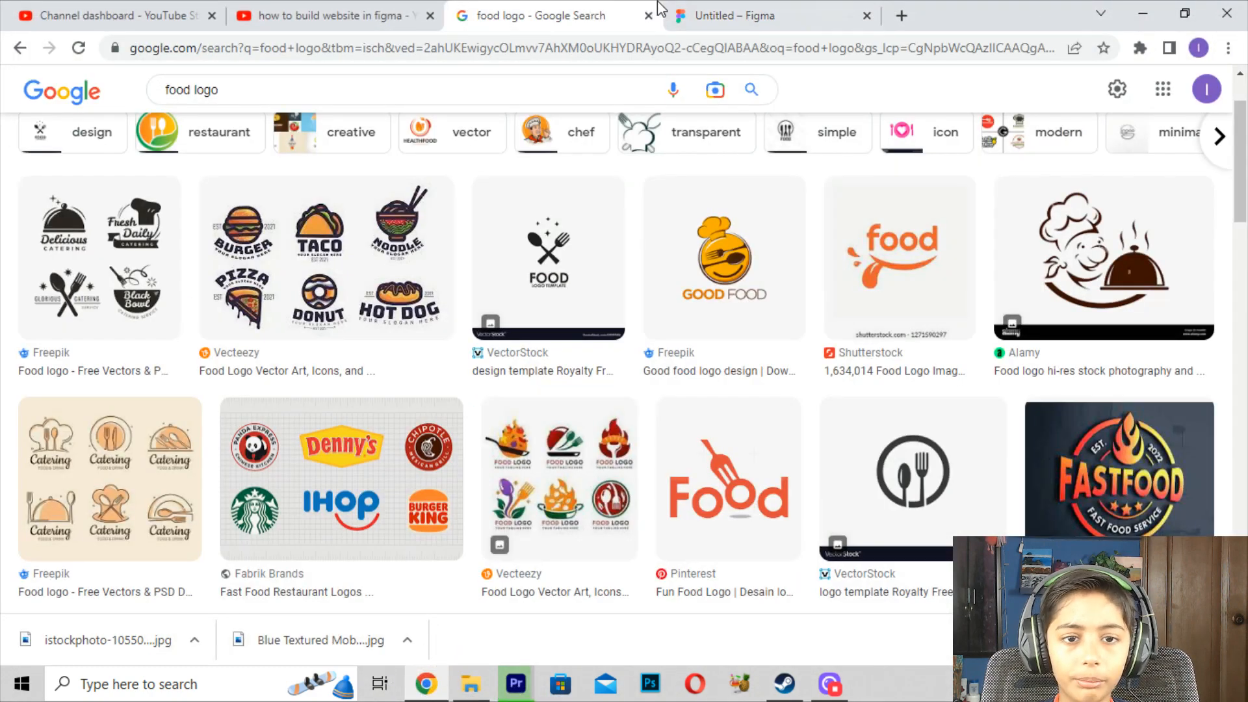
{"action": "left_click", "coordinate": [561, 96]}
{"action": "key", "text": "ctrl+a"}
{"action": "key", "text": "BackSpace"}
{"action": "type", "text": "re"}
{"action": "key", "text": "Down"}
{"action": "key", "text": "Down"}
{"action": "key", "text": "Return"}
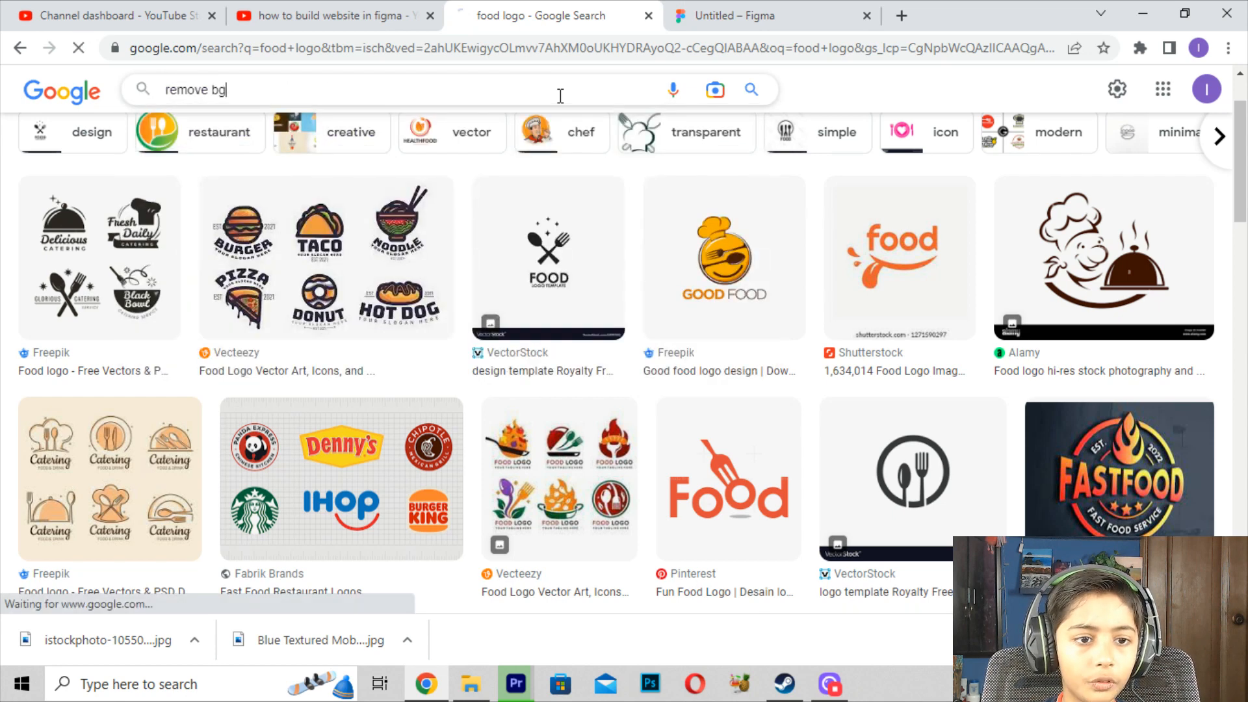
{"action": "left_click", "coordinate": [185, 160]}
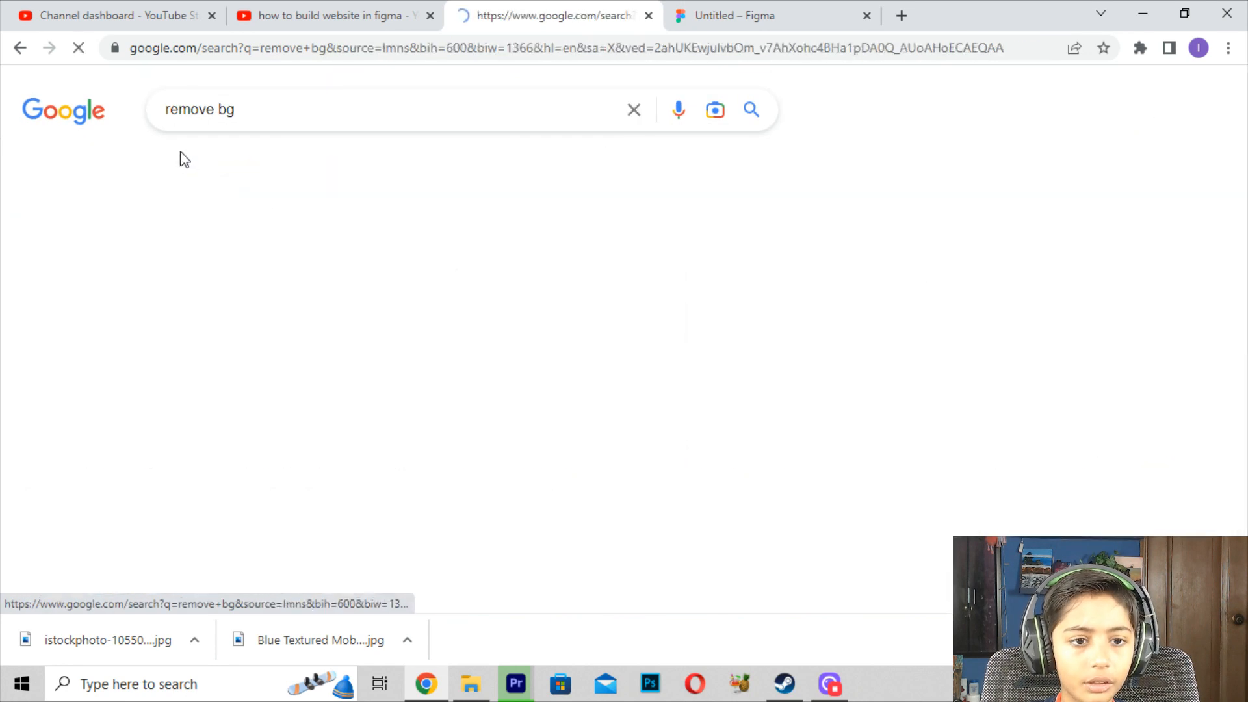
{"action": "left_click", "coordinate": [325, 265]}
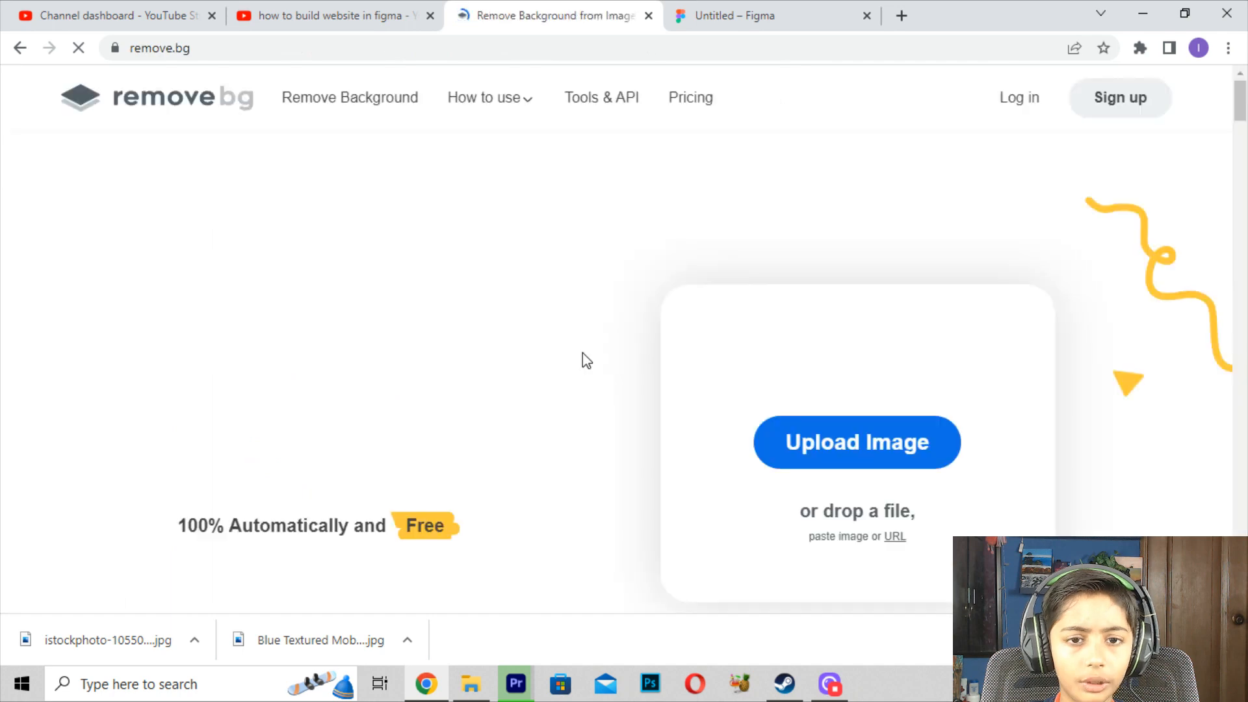
- Upload the istockphoto food image from the desktop to remove.bg and download the 561 × 445 preview without background
{"action": "left_click", "coordinate": [786, 437]}
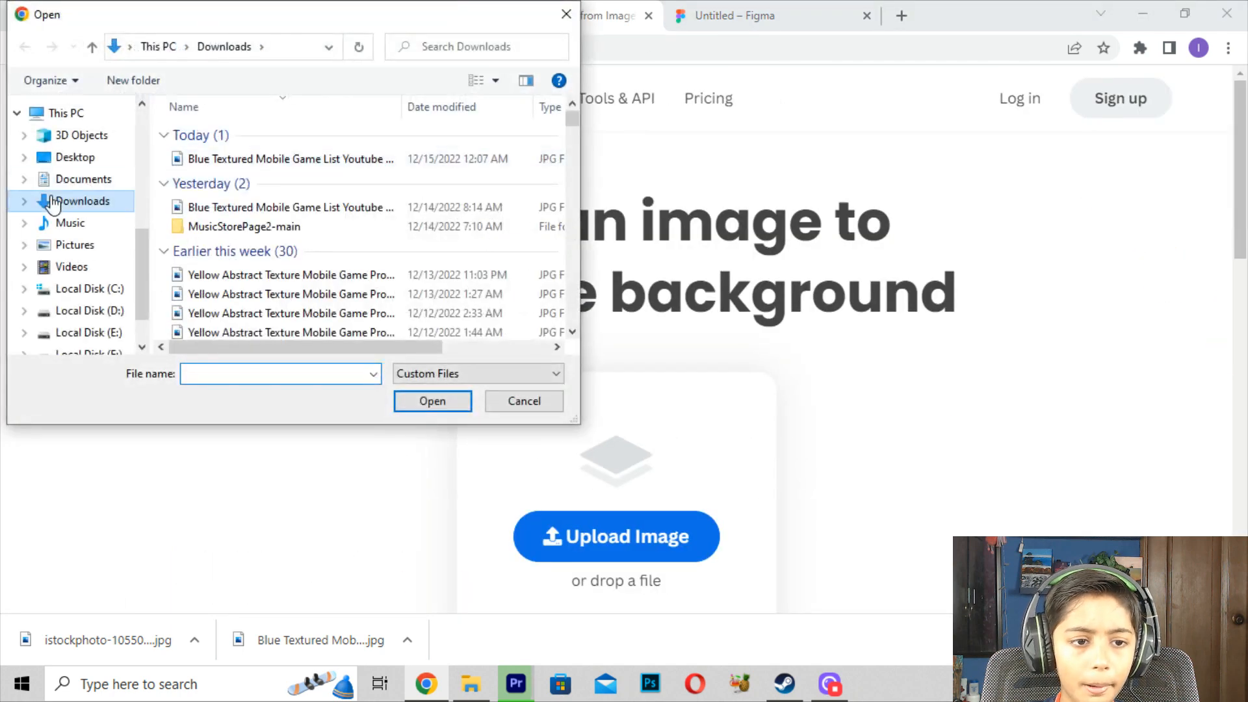
{"action": "left_click", "coordinate": [65, 157]}
{"action": "left_click_drag", "start_coordinate": [566, 131], "coordinate": [525, 313]}
{"action": "double_click", "coordinate": [299, 142]}
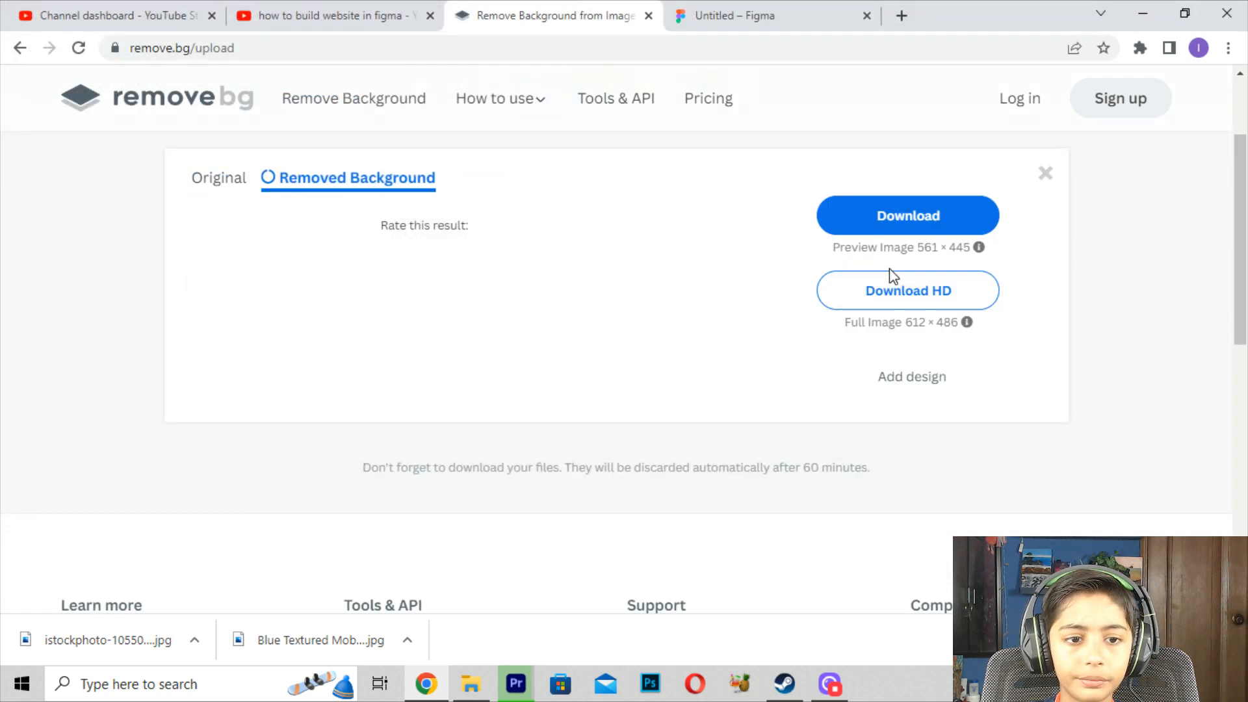
{"action": "left_click", "coordinate": [885, 273]}
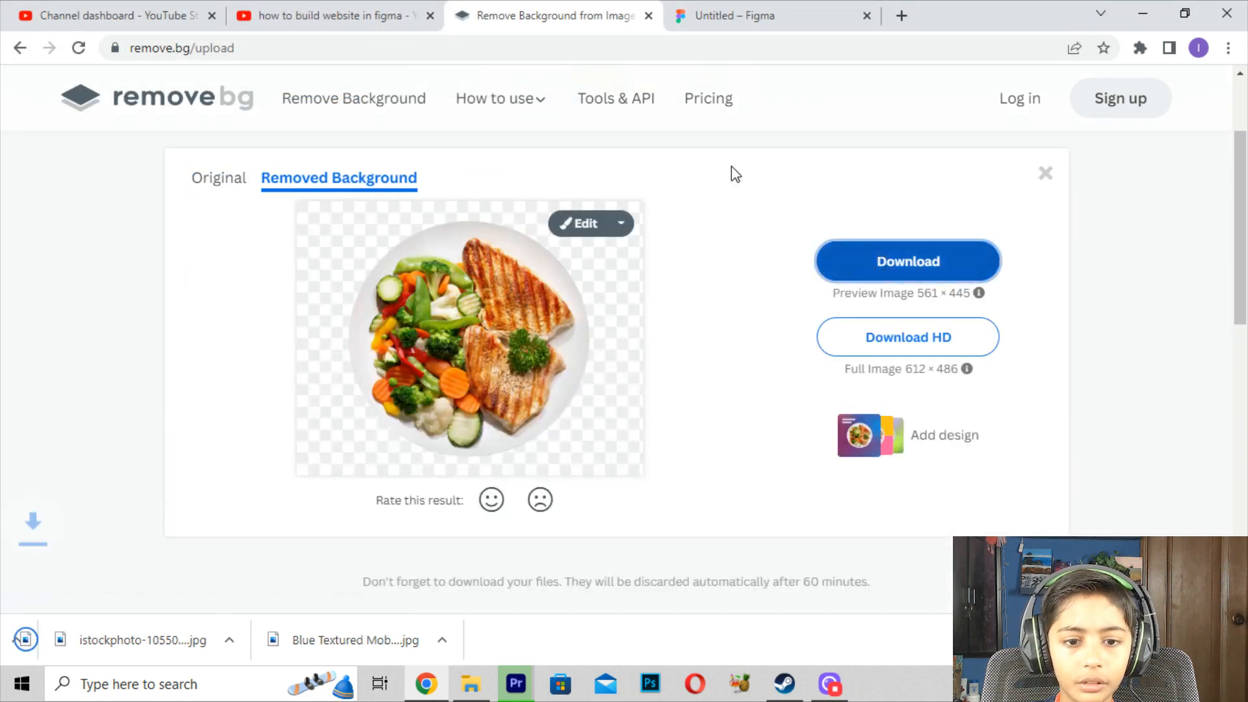
- Place the background-free food PNG from Downloads on the curved shape in Figma and arrange five 169 × 134 copies around it
{"action": "left_click", "coordinate": [768, 16]}
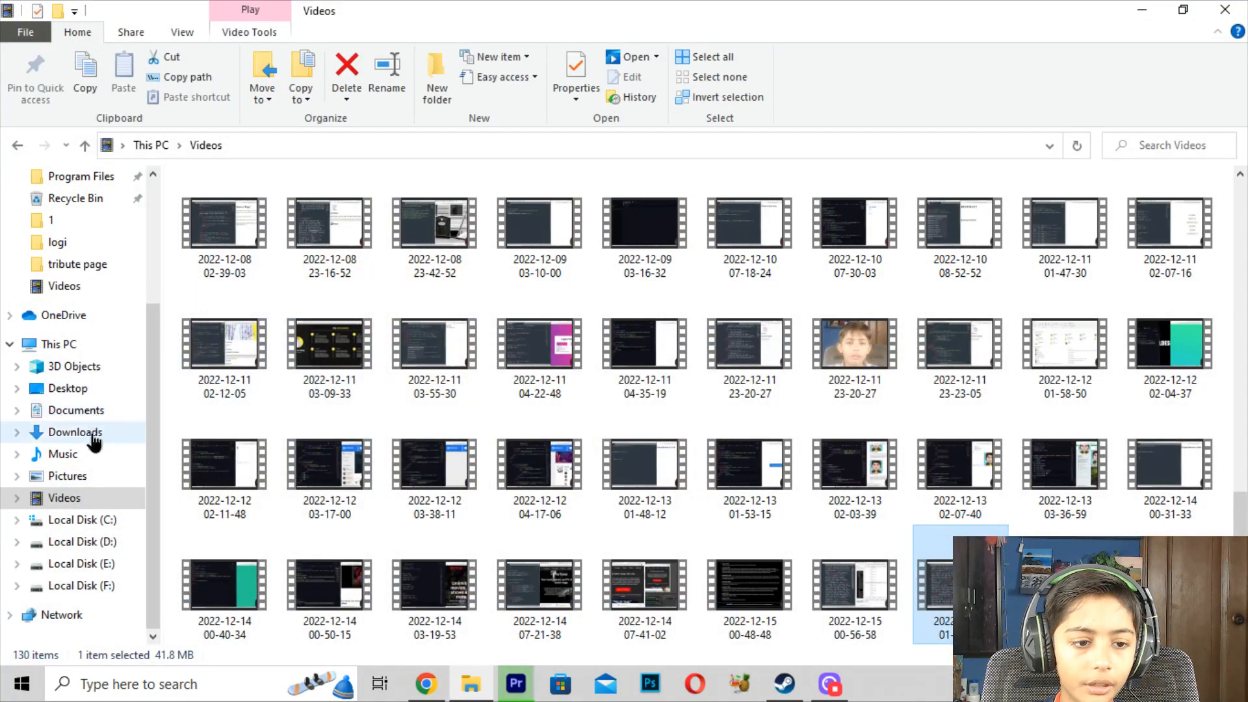
{"action": "left_click", "coordinate": [91, 432]}
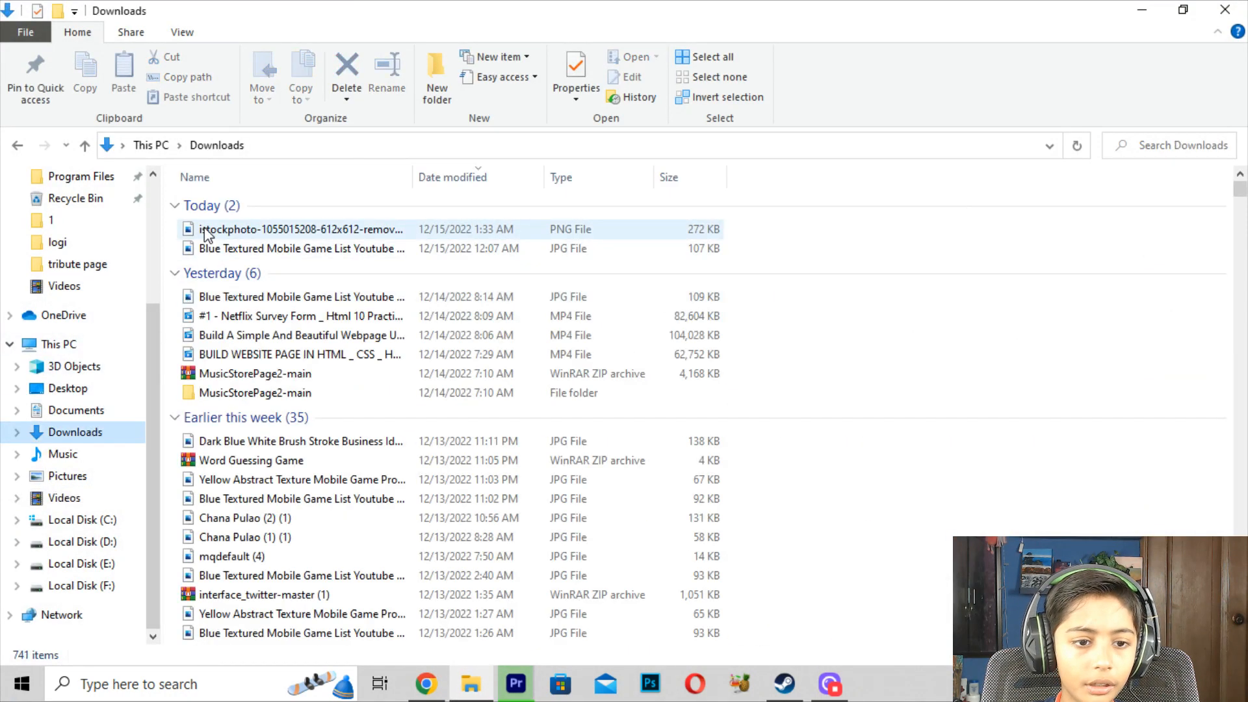
{"action": "left_click_drag", "start_coordinate": [207, 233], "coordinate": [552, 310]}
{"action": "left_click_drag", "start_coordinate": [657, 393], "coordinate": [722, 328]}
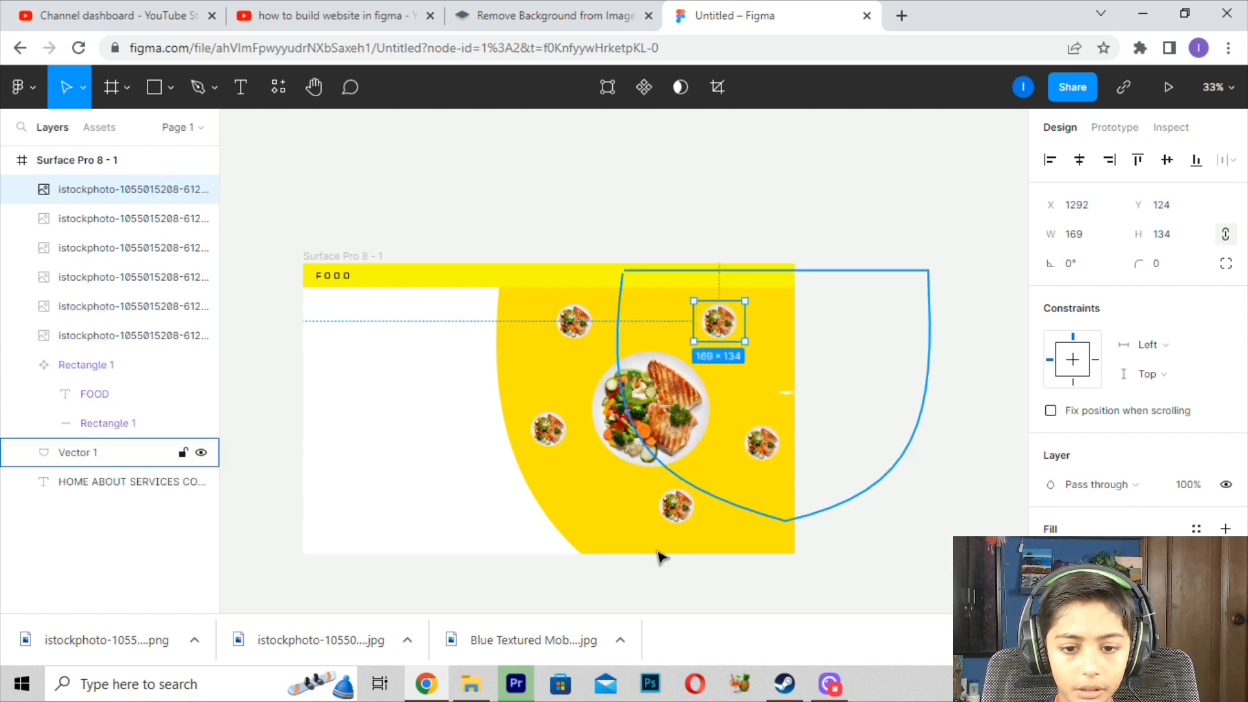
- Shift the bottom small plate slightly left and nudge the large central plate a little up and to the right
{"action": "left_click_drag", "start_coordinate": [671, 509], "coordinate": [651, 509]}
{"action": "left_click", "coordinate": [624, 427]}
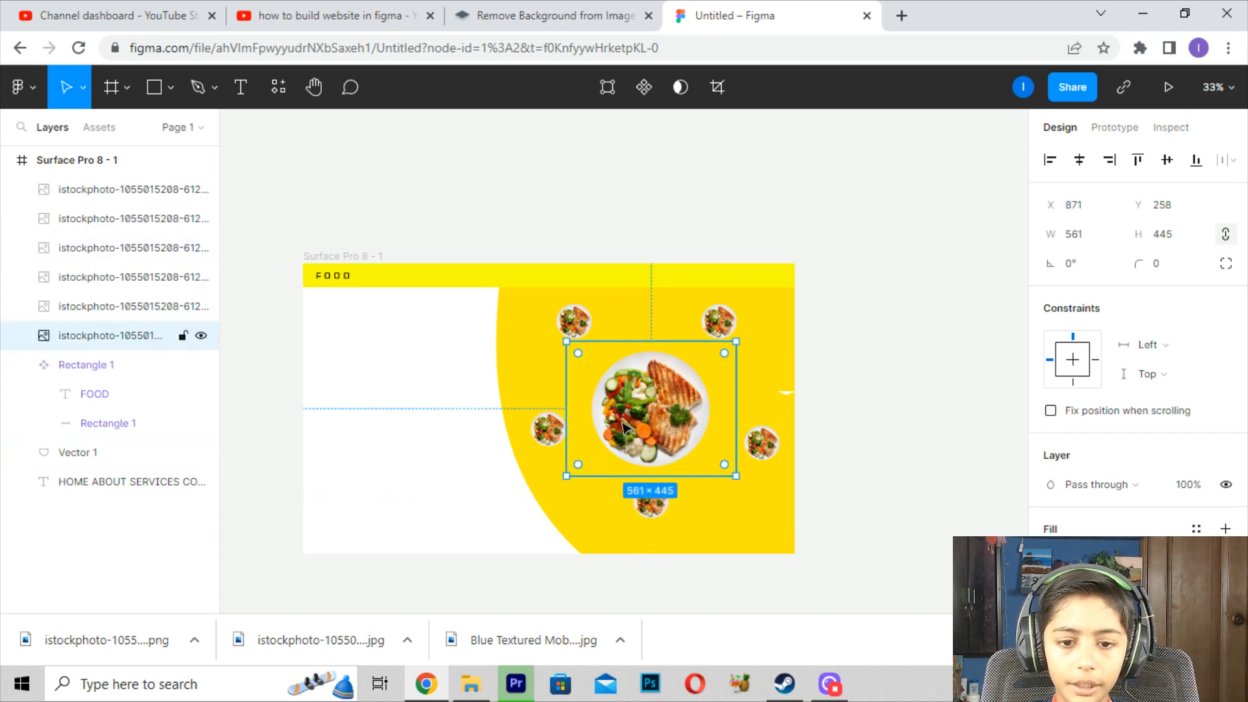
{"action": "key", "text": "Up"}
{"action": "key", "text": "Up"}
{"action": "key", "text": "Up"}
{"action": "key", "text": "Up"}
{"action": "key", "text": "Up"}
{"action": "key", "text": "Up"}
{"action": "key", "text": "Up"}
{"action": "key", "text": "Up"}
{"action": "key", "text": "Up"}
{"action": "key", "text": "Up"}
{"action": "key", "text": "Up"}
{"action": "key", "text": "Up"}
{"action": "key", "text": "Right"}
{"action": "key", "text": "Right"}
{"action": "key", "text": "Right"}
{"action": "key", "text": "Right"}
{"action": "key", "text": "Right"}
{"action": "key", "text": "Right"}
{"action": "key", "text": "Right"}
{"action": "key", "text": "Right"}
{"action": "key", "text": "Right"}
{"action": "key", "text": "Right"}
{"action": "key", "text": "Right"}
{"action": "key", "text": "Right"}
{"action": "key", "text": "Right"}
{"action": "key", "text": "Right"}
{"action": "key", "text": "Right"}
{"action": "key", "text": "Right"}
{"action": "key", "text": "Right"}
{"action": "key", "text": "Right"}
{"action": "key", "text": "Right"}
{"action": "key", "text": "Right"}
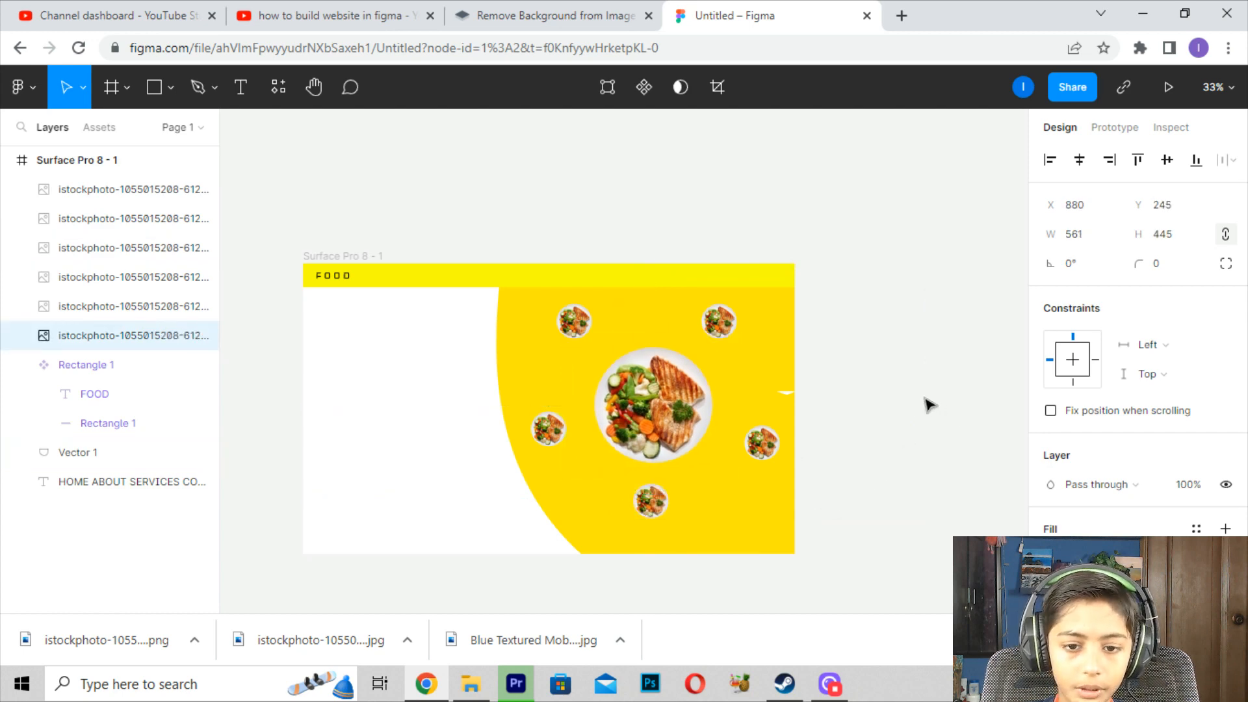
{"action": "left_click", "coordinate": [923, 369]}
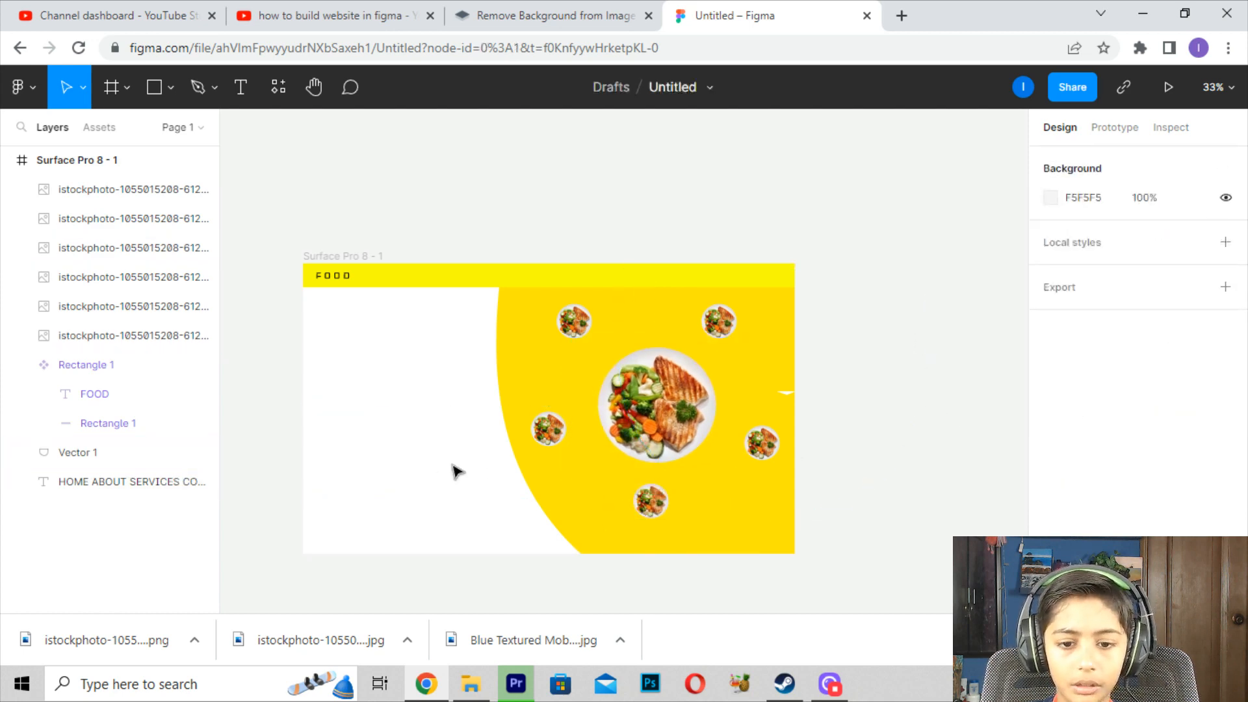
- Nudge the bottom small plate down to Y 724
{"action": "left_click", "coordinate": [648, 512]}
{"action": "key", "text": "Down"}
{"action": "key", "text": "Down"}
{"action": "key", "text": "Down"}
{"action": "key", "text": "Down"}
{"action": "key", "text": "Down"}
{"action": "key", "text": "Down"}
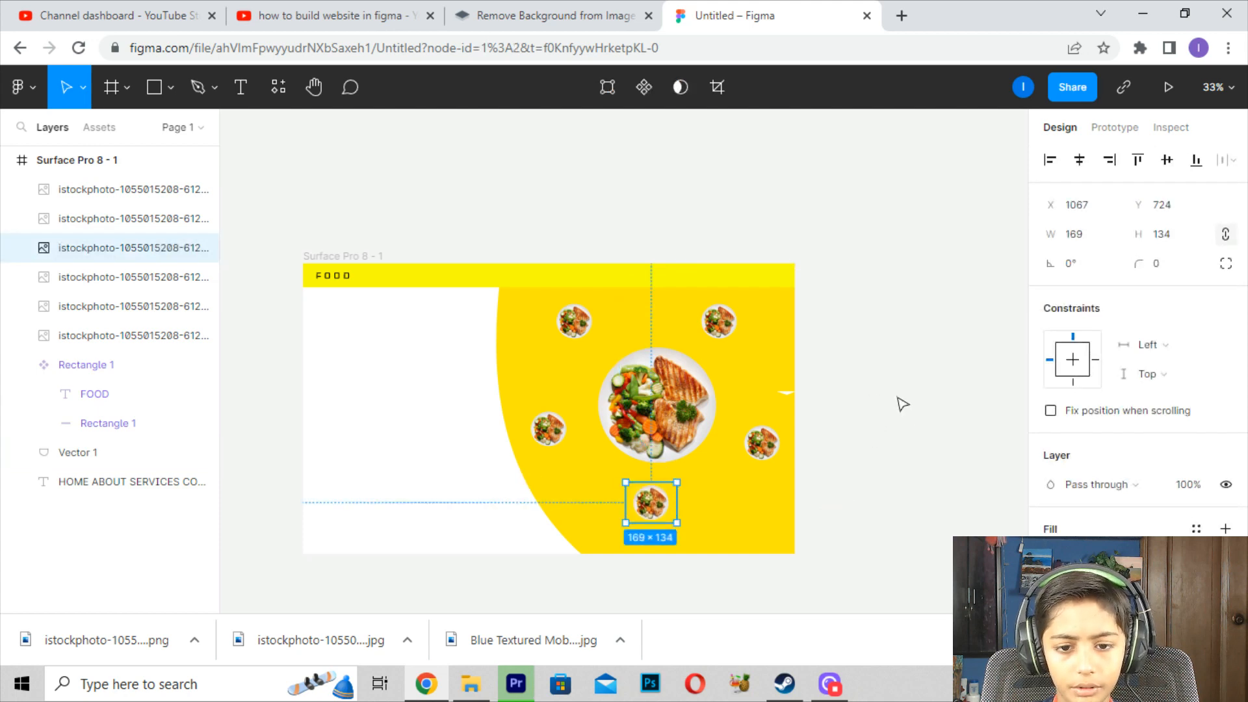
{"action": "left_click", "coordinate": [900, 400]}
- Nudge the right small plate left and up to X 1426, Y 474
{"action": "left_click", "coordinate": [763, 458]}
{"action": "key", "text": "Up"}
{"action": "key", "text": "Up"}
{"action": "key", "text": "Up"}
{"action": "key", "text": "Up"}
{"action": "key", "text": "Up"}
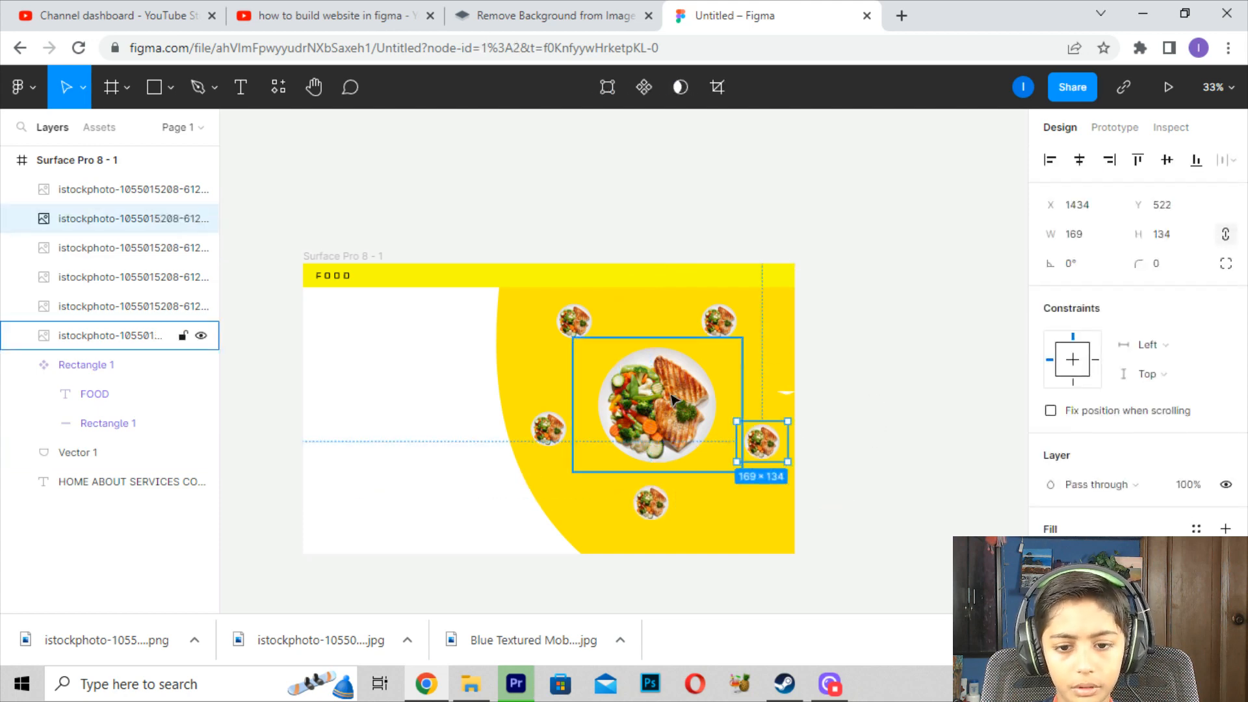
{"action": "key", "text": "Left"}
{"action": "key", "text": "Left"}
{"action": "key", "text": "Left"}
{"action": "key", "text": "Left"}
{"action": "key", "text": "Left"}
{"action": "key", "text": "Left"}
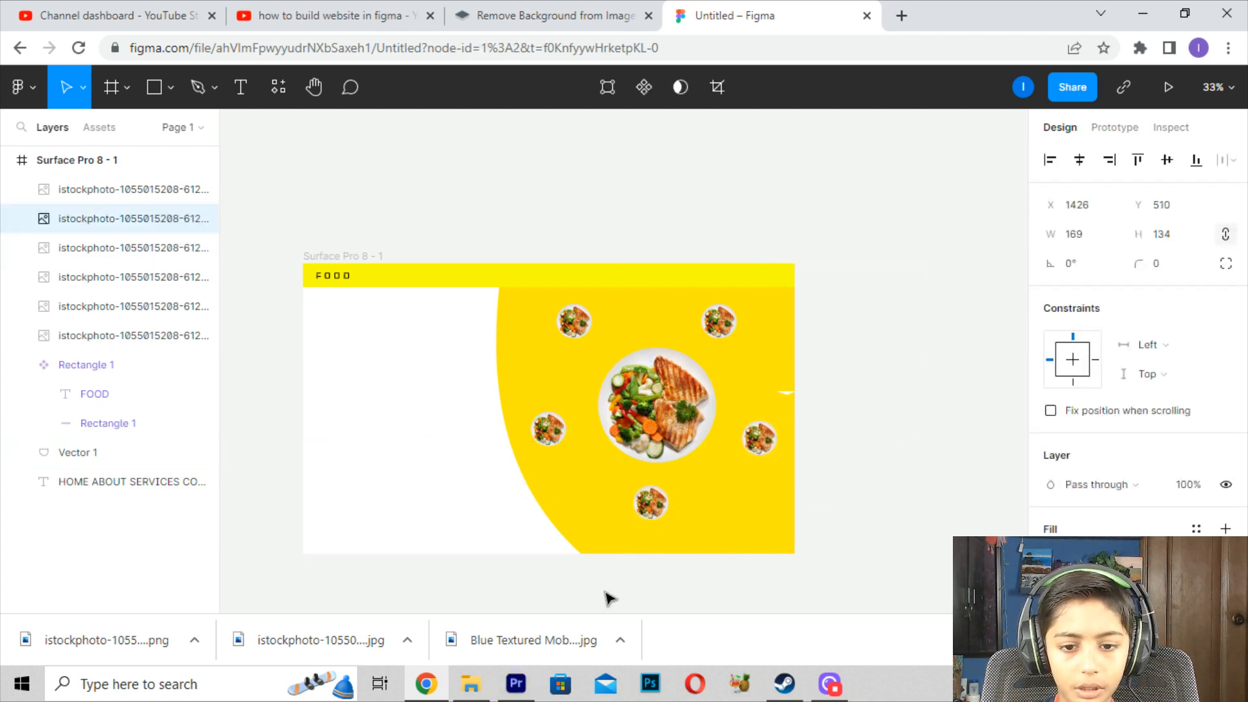
{"action": "key", "text": "Up"}
{"action": "key", "text": "Up"}
{"action": "key", "text": "Up"}
{"action": "key", "text": "Up"}
{"action": "key", "text": "Up"}
{"action": "key", "text": "Up"}
{"action": "key", "text": "Up"}
{"action": "key", "text": "Up"}
{"action": "key", "text": "Up"}
{"action": "key", "text": "Up"}
{"action": "key", "text": "Up"}
{"action": "key", "text": "Up"}
{"action": "key", "text": "Up"}
{"action": "key", "text": "Up"}
{"action": "key", "text": "Up"}
{"action": "key", "text": "Up"}
{"action": "key", "text": "Up"}
{"action": "key", "text": "Up"}
{"action": "key", "text": "Up"}
{"action": "key", "text": "Up"}
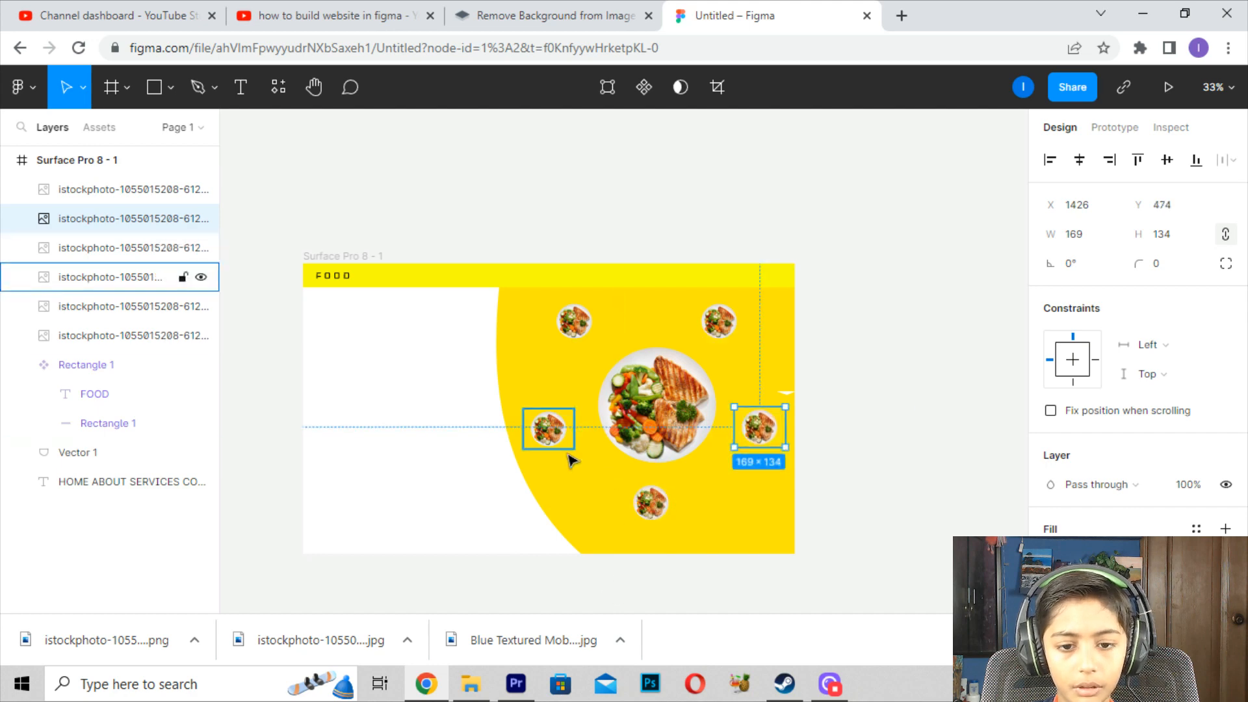
- Move the bottom small plate slightly down and right, and nudge the right small plate further up
{"action": "left_click", "coordinate": [550, 439]}
{"action": "mouse_move", "coordinate": [652, 513]}
{"action": "left_mouse_down"}
{"action": "mouse_move", "coordinate": [680, 535]}
{"action": "mouse_move", "coordinate": [668, 518]}
{"action": "left_mouse_up"}
{"action": "left_click", "coordinate": [752, 423]}
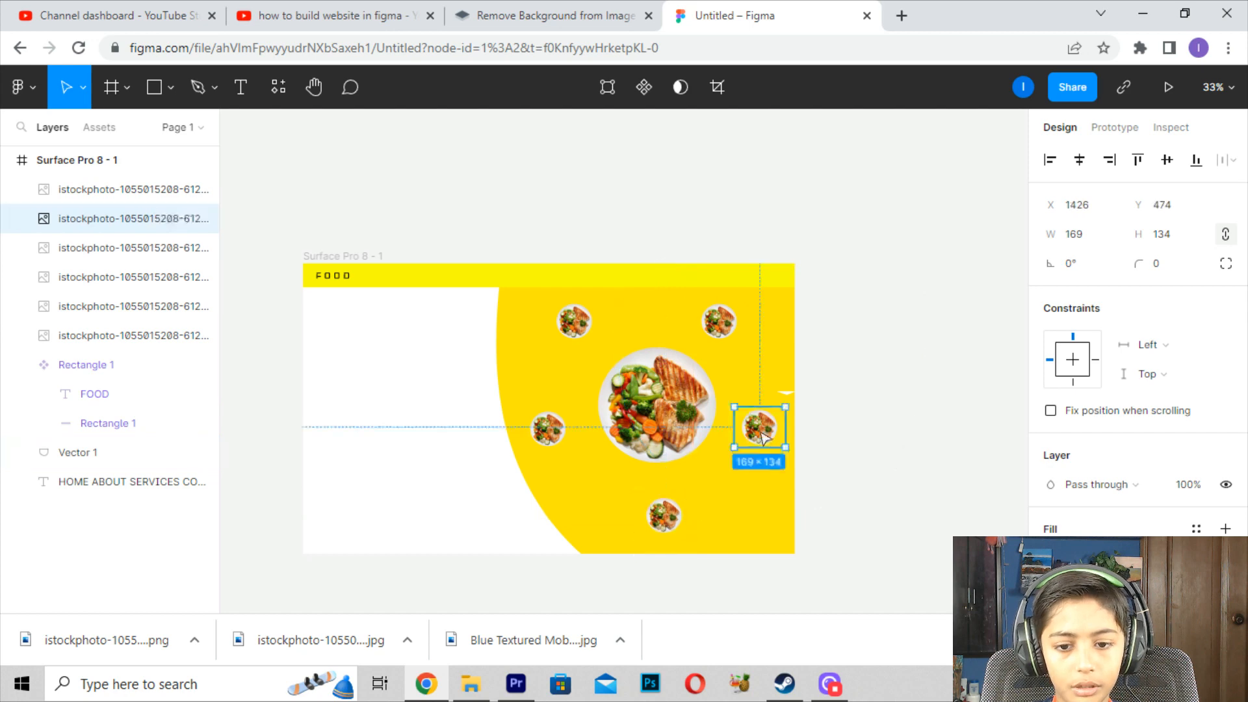
{"action": "key", "text": "Up"}
{"action": "key", "text": "Up"}
{"action": "key", "text": "Up"}
{"action": "key", "text": "Up"}
{"action": "key", "text": "Up"}
{"action": "key", "text": "Up"}
{"action": "key", "text": "Up"}
{"action": "key", "text": "Up"}
{"action": "key", "text": "Up"}
{"action": "key", "text": "Up"}
{"action": "key", "text": "Up"}
{"action": "key", "text": "Up"}
{"action": "key", "text": "Up"}
{"action": "key", "text": "Up"}
{"action": "key", "text": "Up"}
{"action": "key", "text": "Up"}
{"action": "key", "text": "Up"}
- Nudge the left small plate up to about the same height as the right small plate
{"action": "left_click", "coordinate": [554, 434]}
{"action": "key", "text": "Up"}
{"action": "key", "text": "Up"}
{"action": "key", "text": "Up"}
{"action": "key", "text": "Up"}
{"action": "key", "text": "Up"}
{"action": "key", "text": "Up"}
{"action": "key", "text": "Up"}
{"action": "key", "text": "Up"}
{"action": "key", "text": "Up"}
{"action": "key", "text": "Up"}
{"action": "key", "text": "Up"}
{"action": "key", "text": "Up"}
{"action": "key", "text": "Up"}
{"action": "key", "text": "Up"}
{"action": "key", "text": "Up"}
{"action": "key", "text": "Up"}
{"action": "key", "text": "Up"}
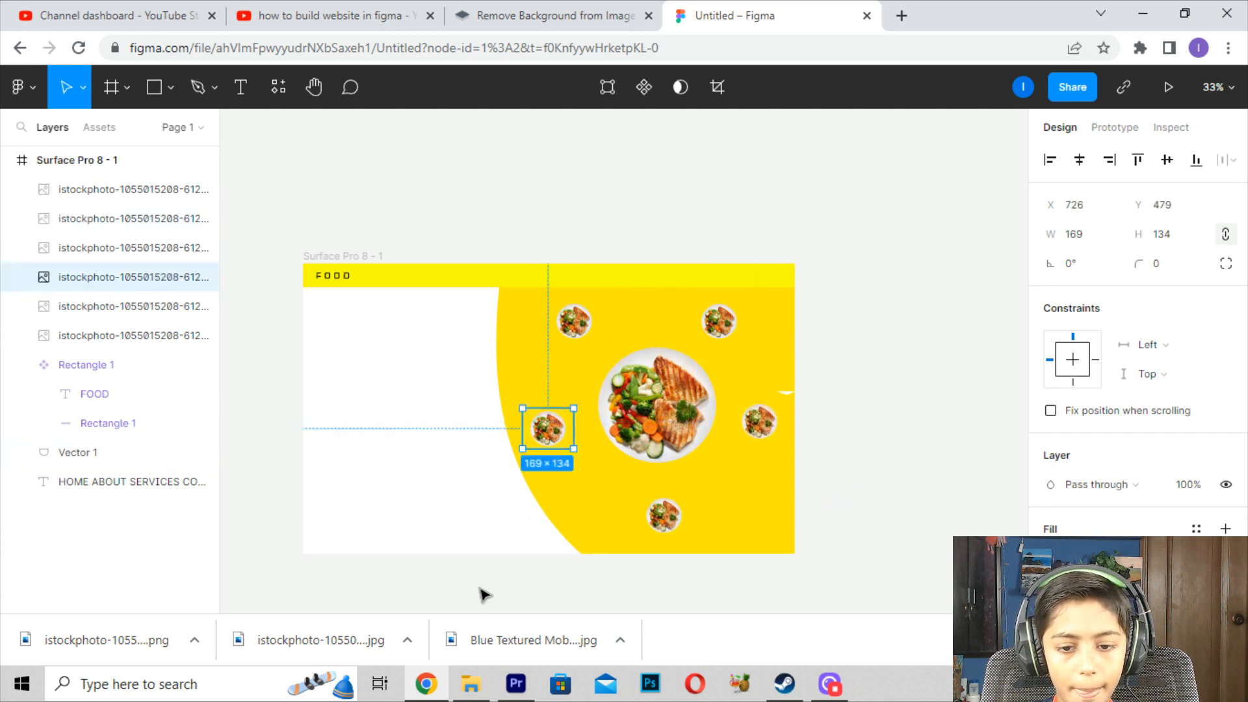
{"action": "double_click", "coordinate": [736, 334]}
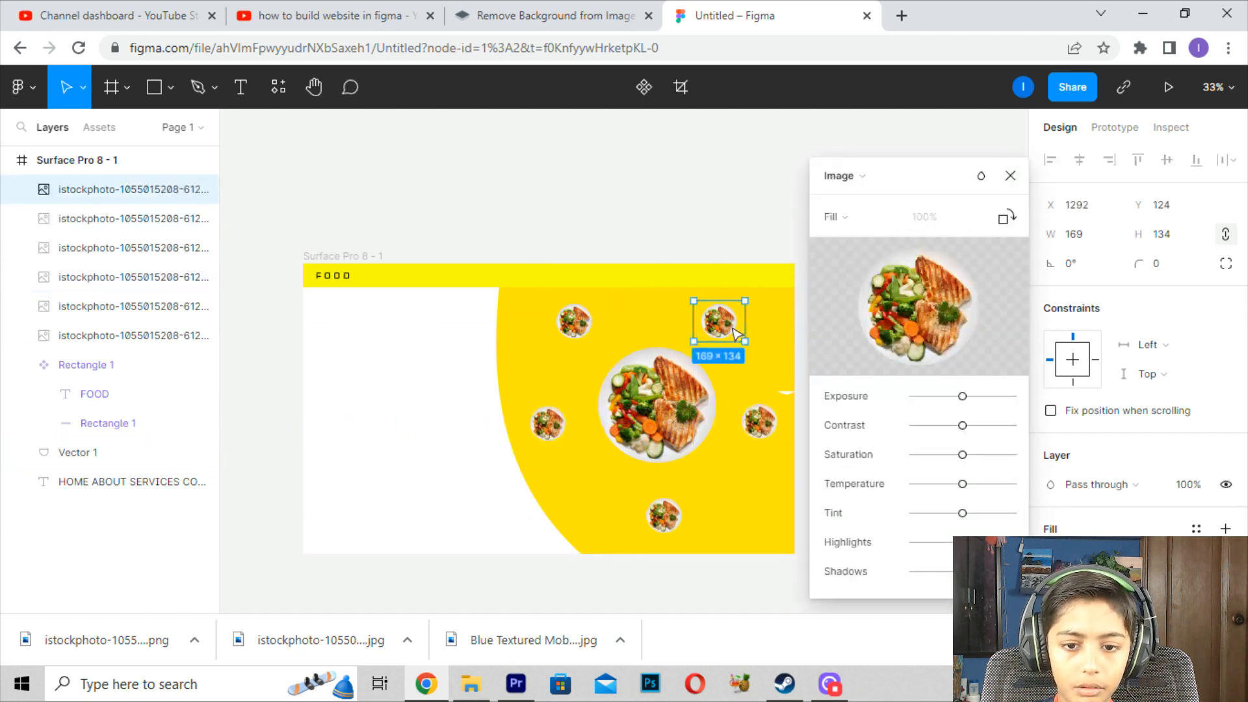
{"action": "left_click", "coordinate": [752, 204]}
{"action": "left_click", "coordinate": [750, 273]}
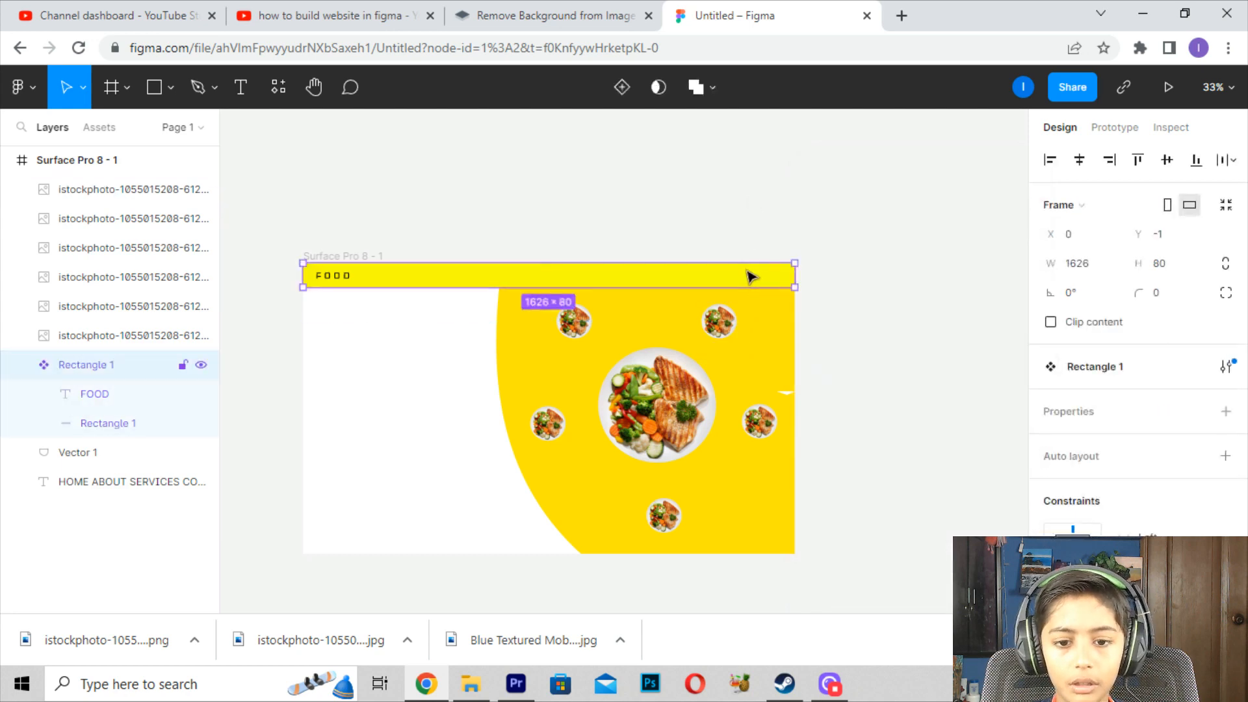
{"action": "left_click", "coordinate": [754, 245]}
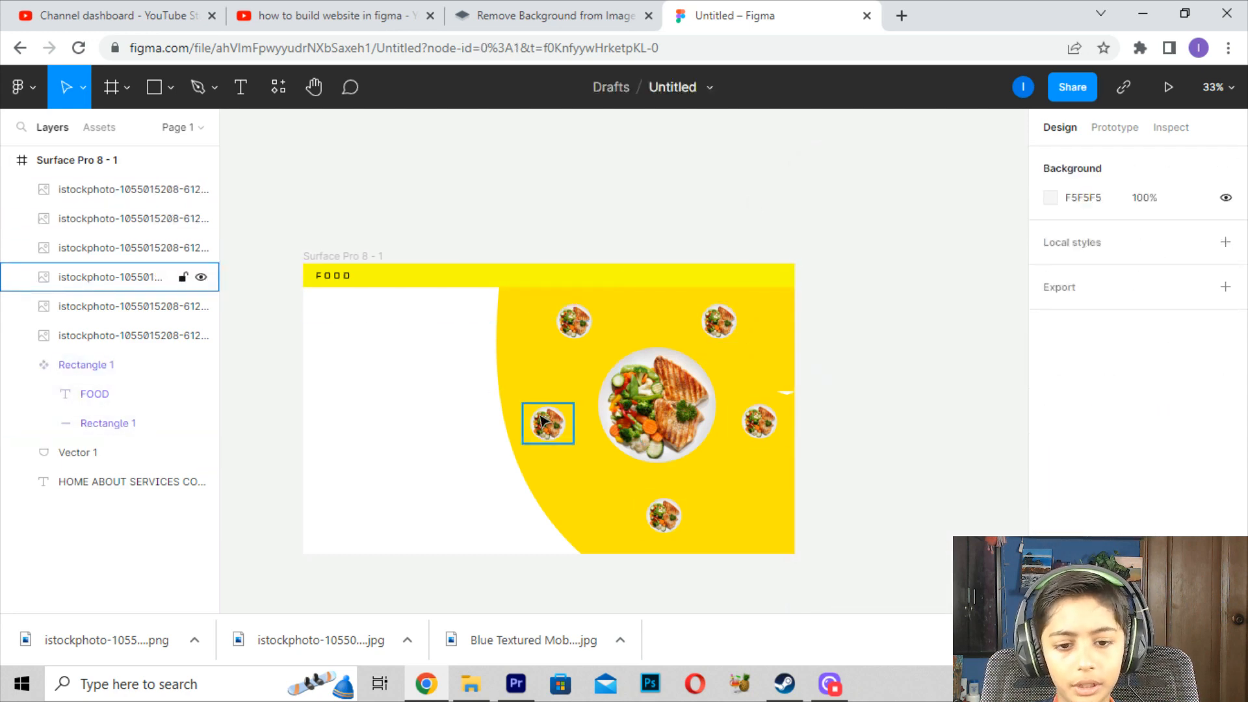
- Nudge the left small plate down to Y 488
{"action": "left_click", "coordinate": [130, 277]}
{"action": "key", "text": "Down"}
{"action": "key", "text": "Down"}
{"action": "key", "text": "Down"}
{"action": "key", "text": "Down"}
{"action": "key", "text": "Down"}
{"action": "key", "text": "Down"}
{"action": "key", "text": "Down"}
{"action": "key", "text": "Down"}
{"action": "key", "text": "Down"}
{"action": "key", "text": "Down"}
{"action": "key", "text": "Down"}
{"action": "key", "text": "Down"}
{"action": "key", "text": "Down"}
{"action": "key", "text": "Down"}
{"action": "key", "text": "Down"}
{"action": "key", "text": "Down"}
{"action": "key", "text": "Down"}
{"action": "left_click", "coordinate": [848, 225]}
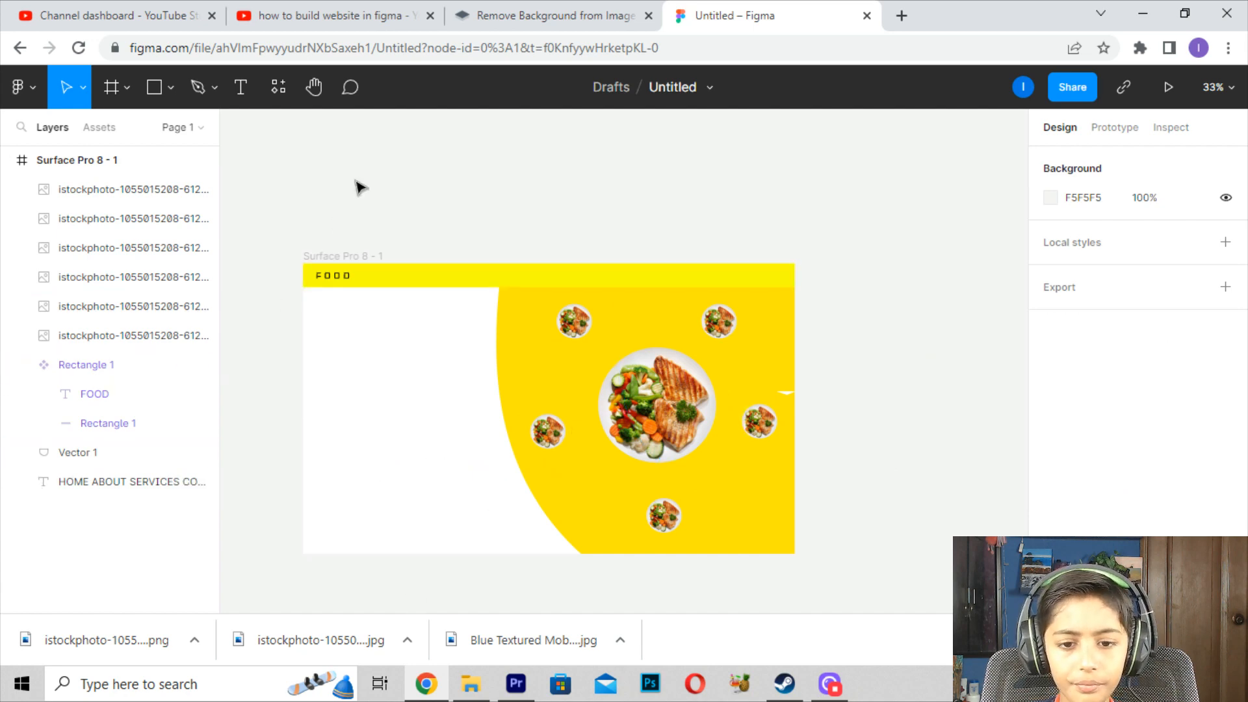
- Nudge the left small plate sideways to X 724 and move the right small plate slightly to the right
{"action": "left_click", "coordinate": [549, 432]}
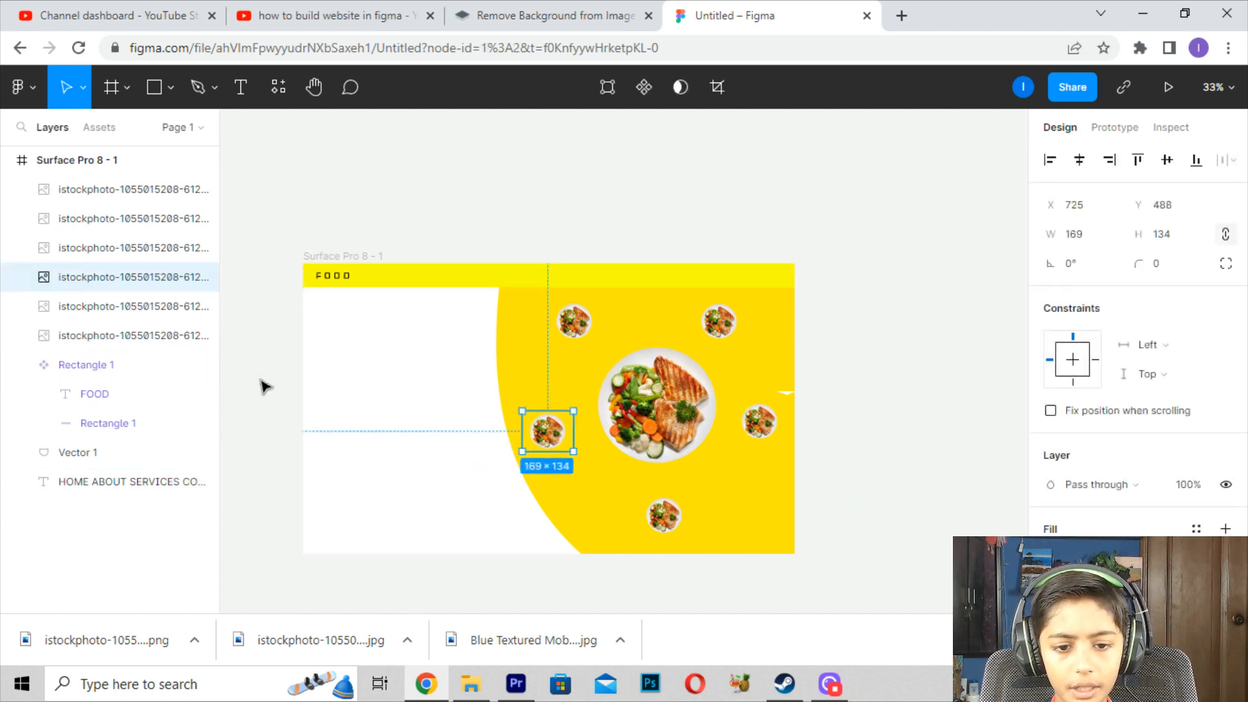
{"action": "left_click", "coordinate": [737, 243]}
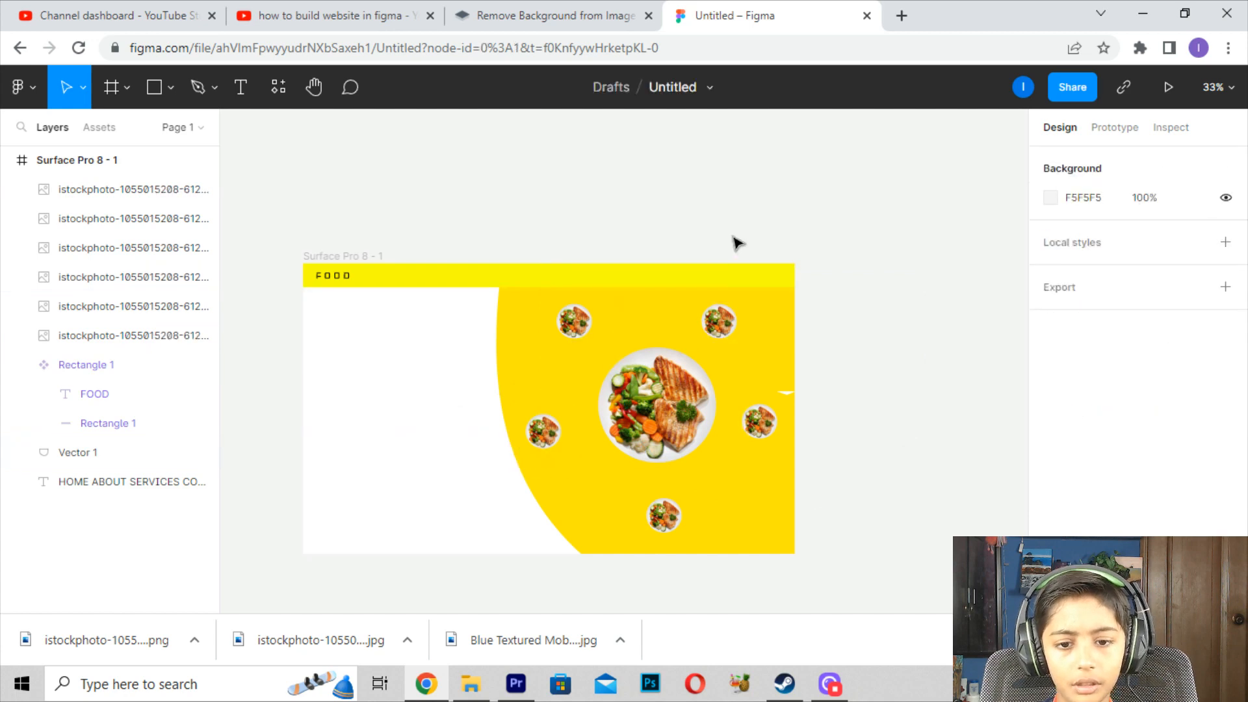
{"action": "left_click", "coordinate": [759, 421]}
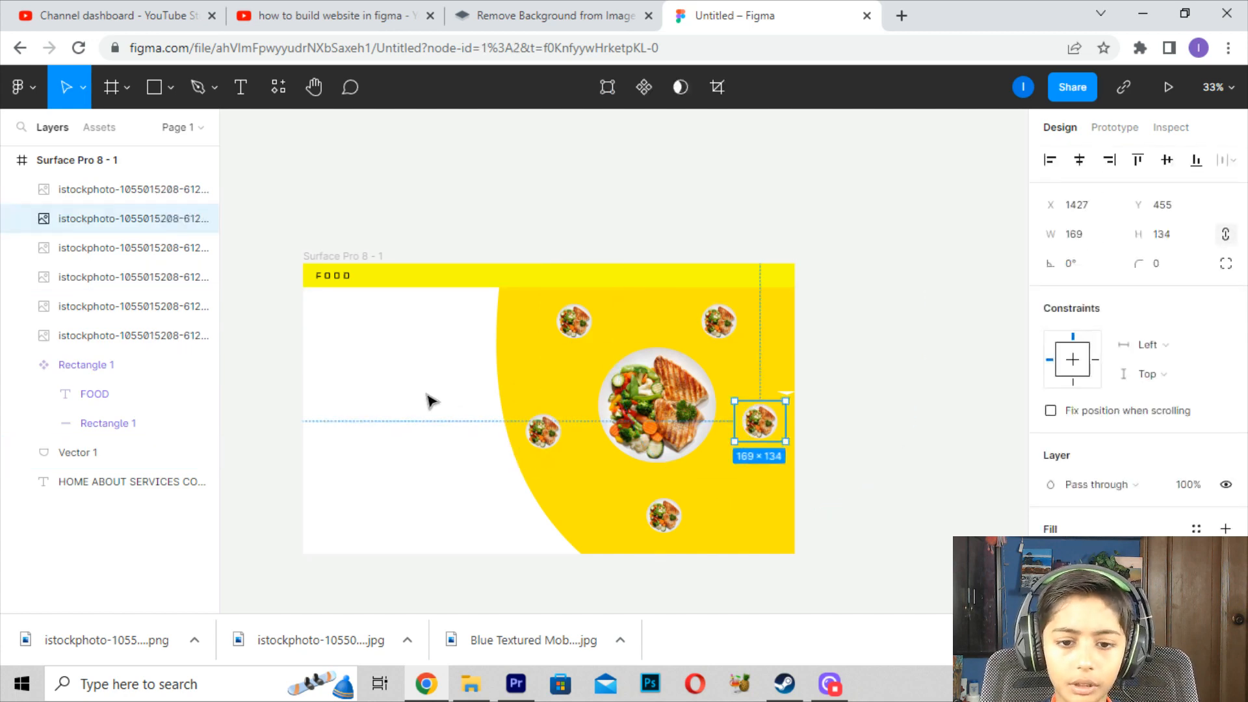
{"action": "left_click", "coordinate": [130, 277]}
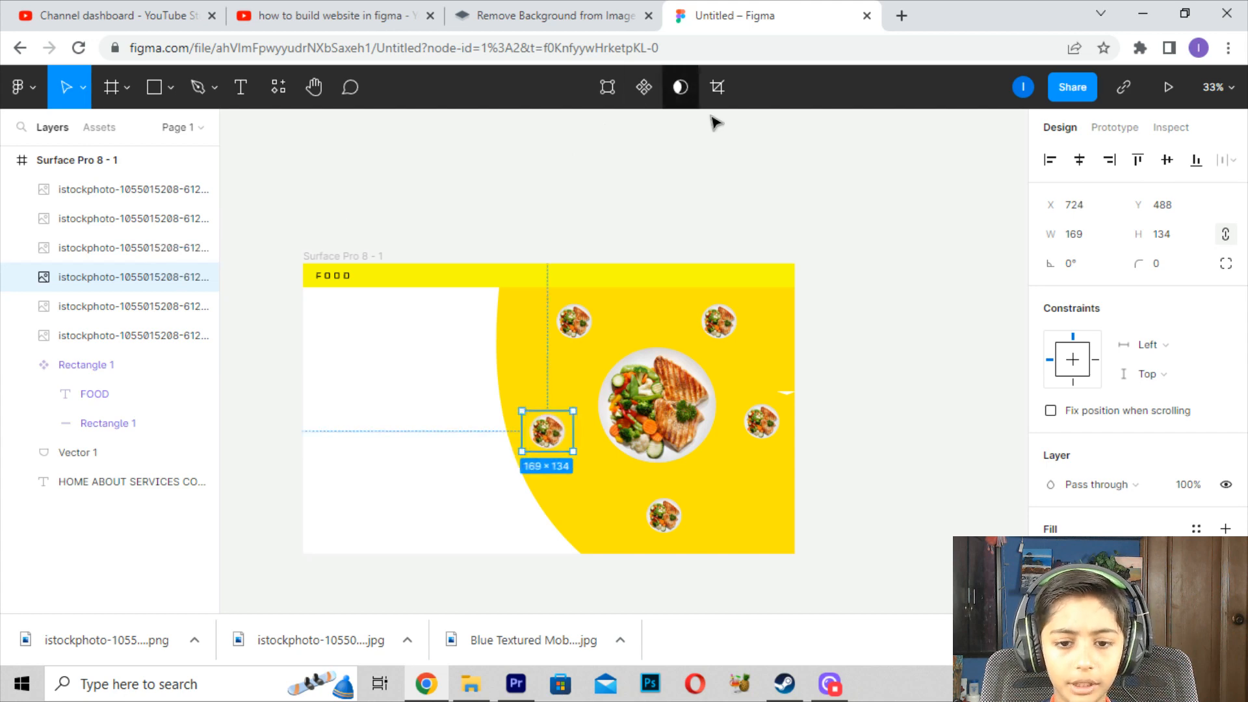
{"action": "left_click", "coordinate": [746, 162]}
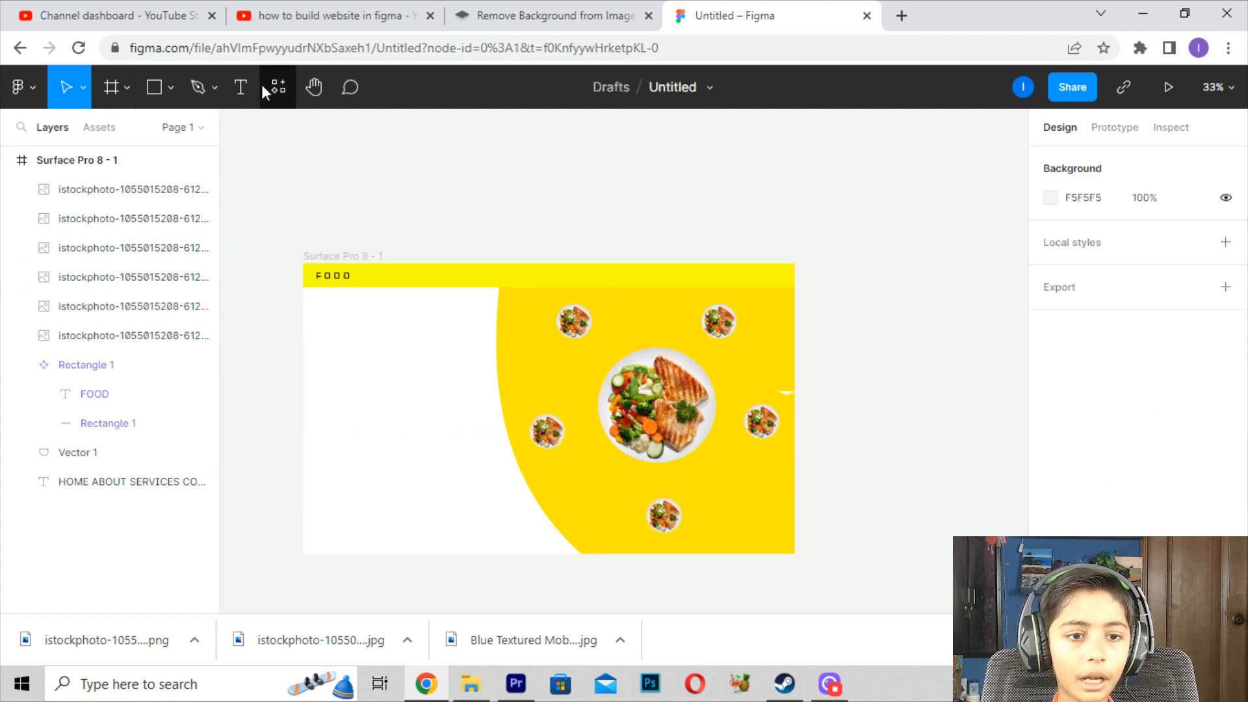
- Send the curved yellow background shape to the back of the layer order
{"action": "left_click", "coordinate": [240, 88]}
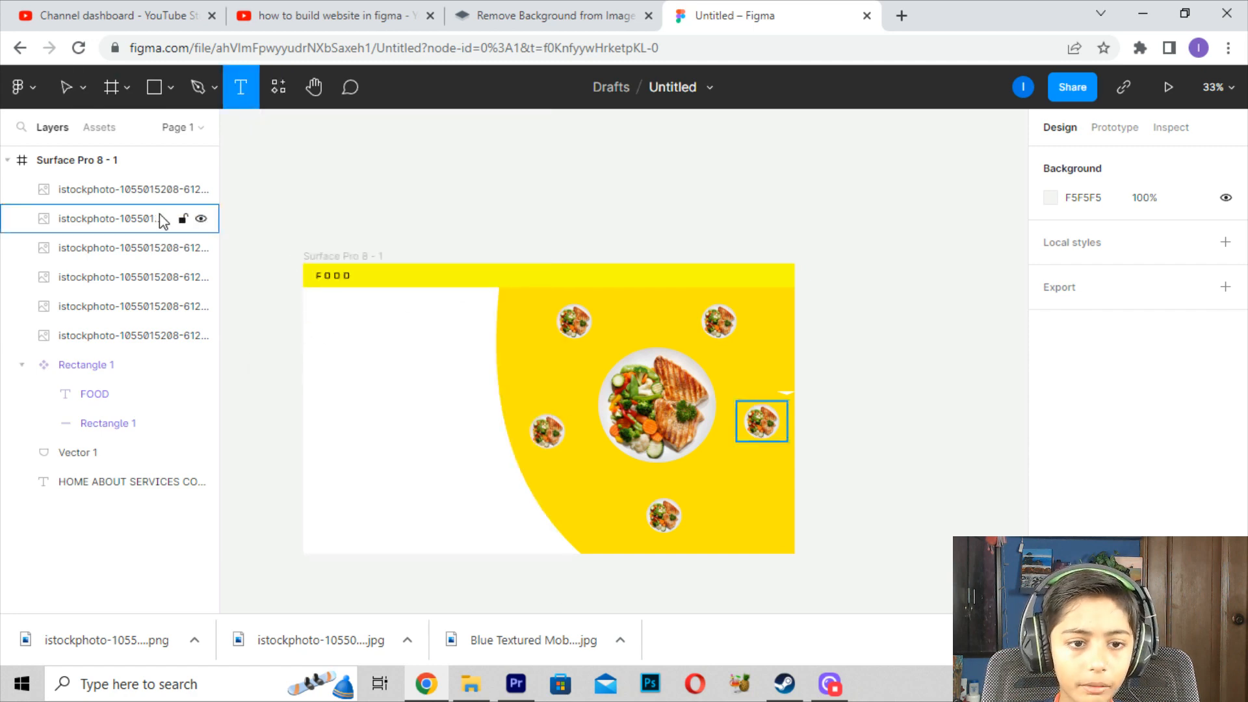
{"action": "left_click", "coordinate": [64, 86]}
{"action": "left_click", "coordinate": [426, 284]}
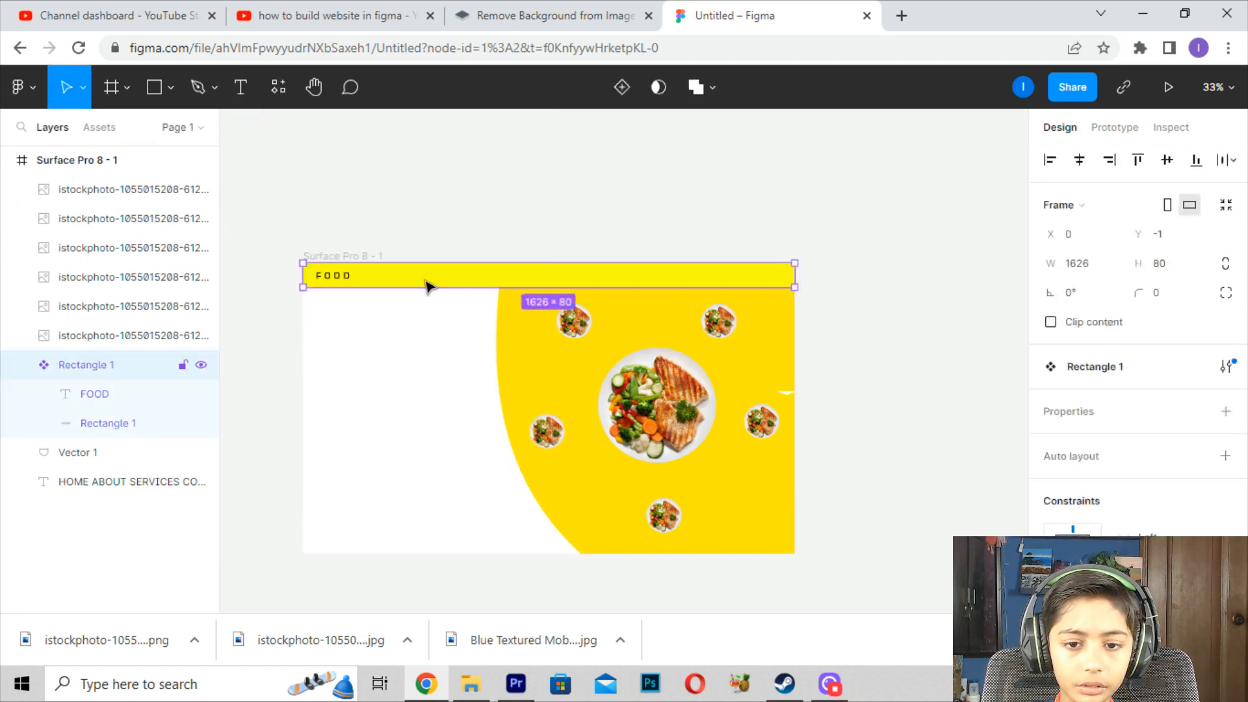
{"action": "left_click", "coordinate": [506, 322]}
{"action": "right_click", "coordinate": [846, 321]}
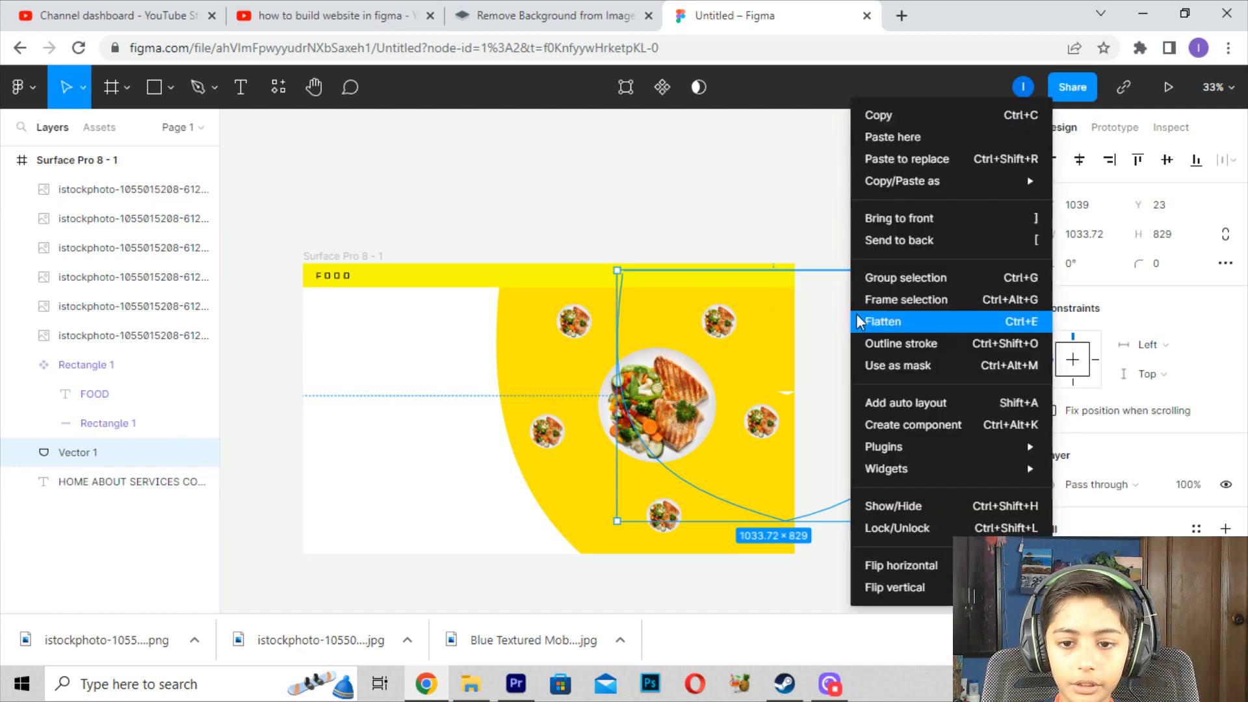
{"action": "left_click", "coordinate": [883, 241]}
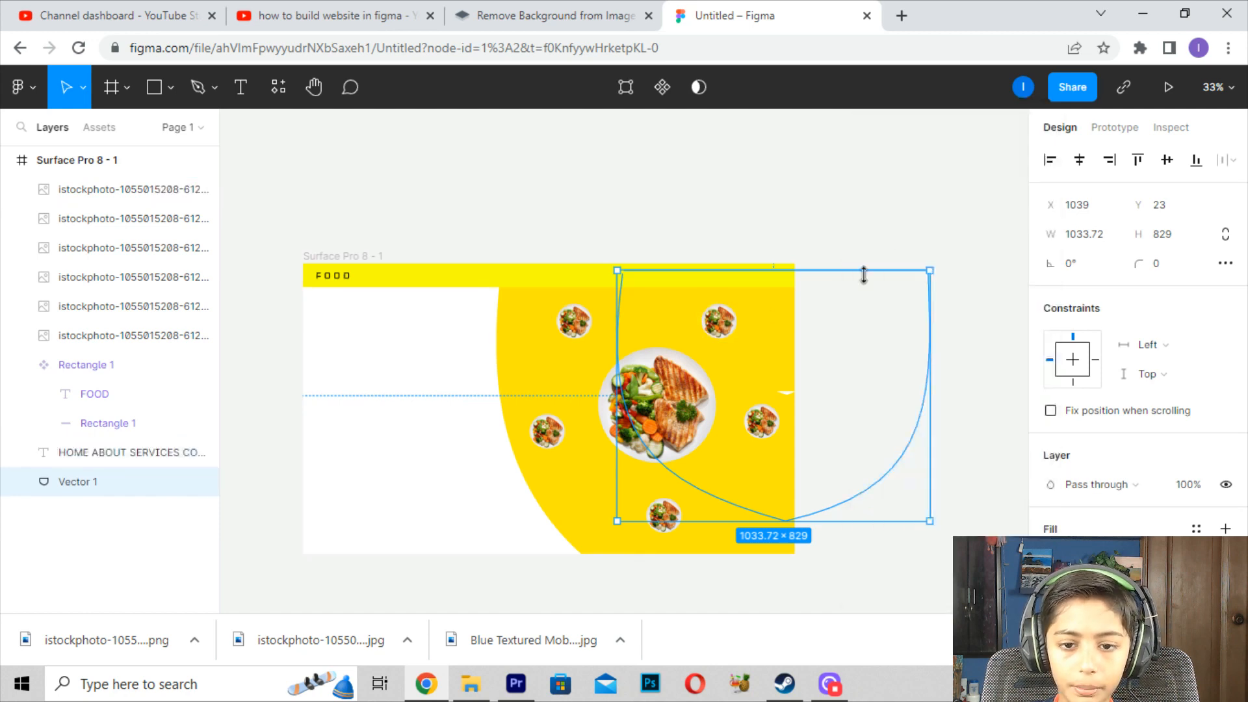
{"action": "right_click", "coordinate": [862, 273]}
{"action": "left_click", "coordinate": [903, 240]}
{"action": "right_click", "coordinate": [861, 274]}
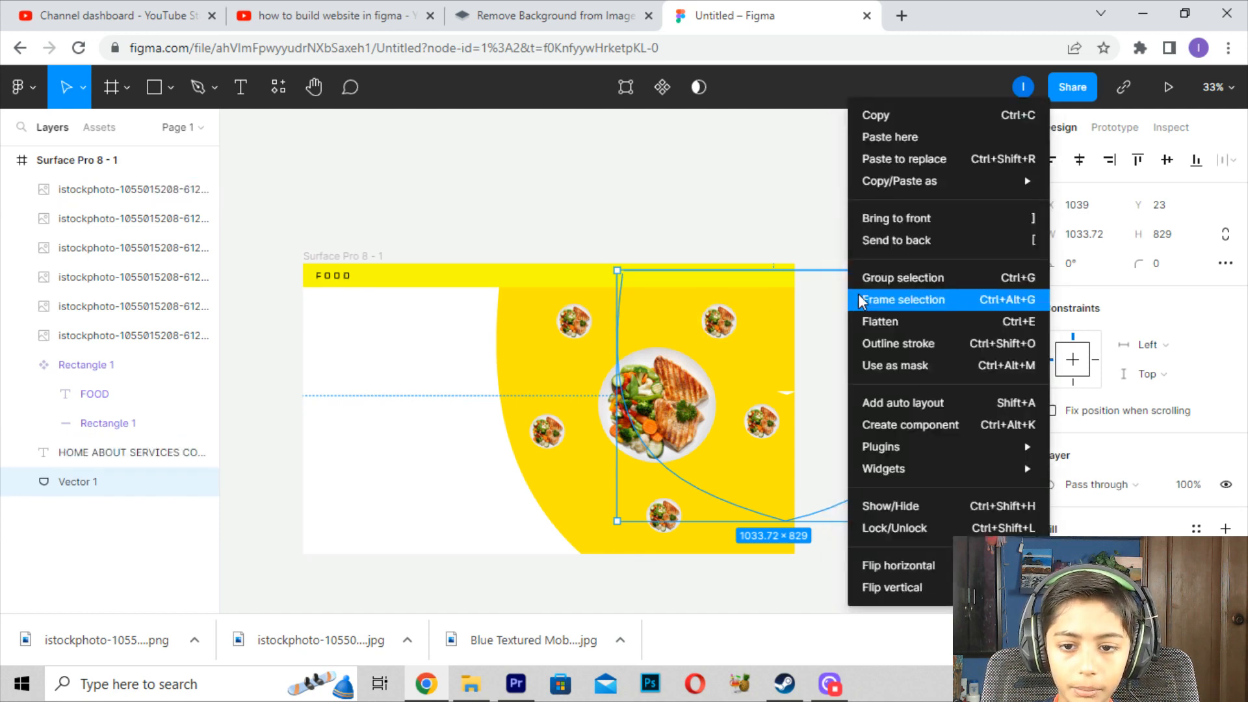
{"action": "left_click", "coordinate": [888, 239]}
- Send the yellow header bar to the back, then send the curved yellow shape behind it
{"action": "right_click", "coordinate": [479, 279]}
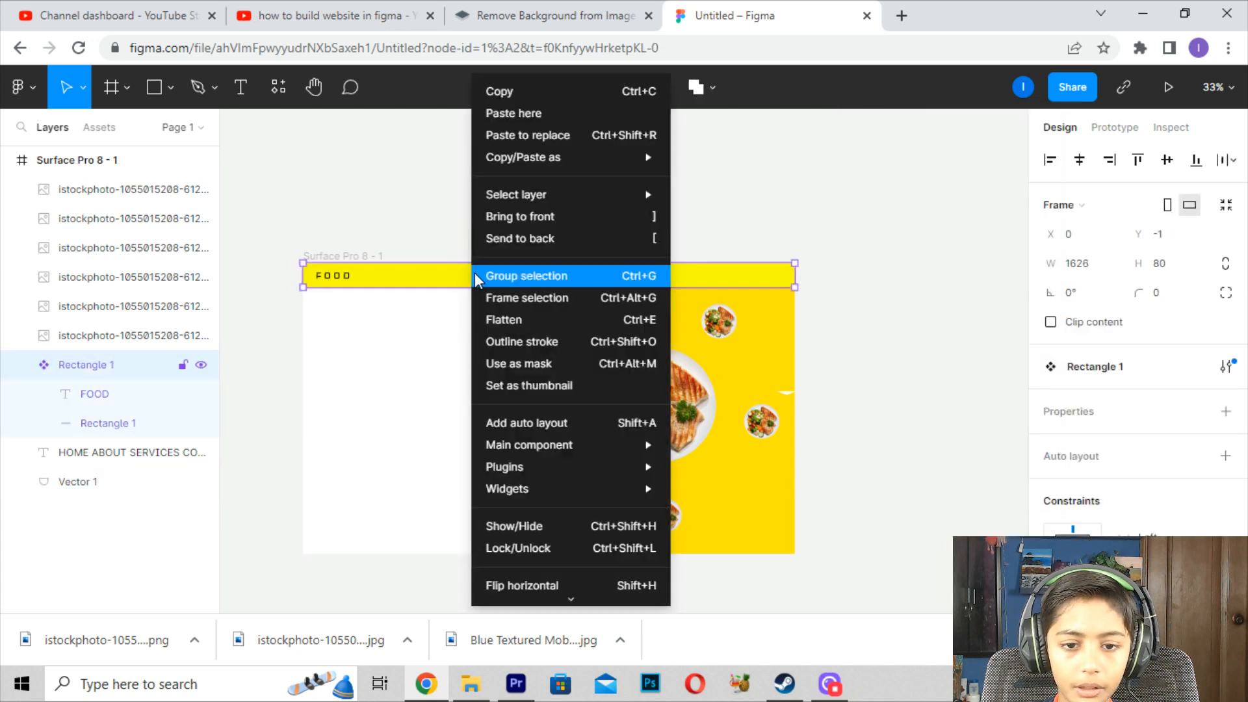
{"action": "left_click", "coordinate": [510, 236]}
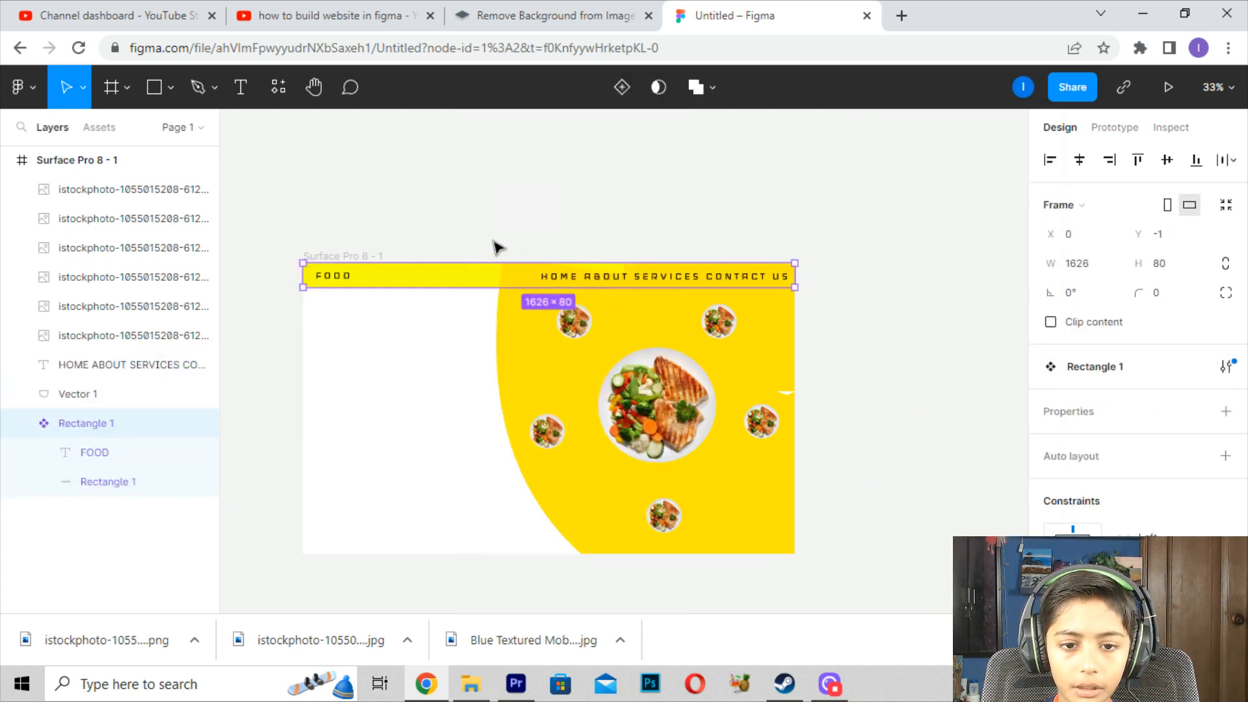
{"action": "left_click", "coordinate": [514, 253]}
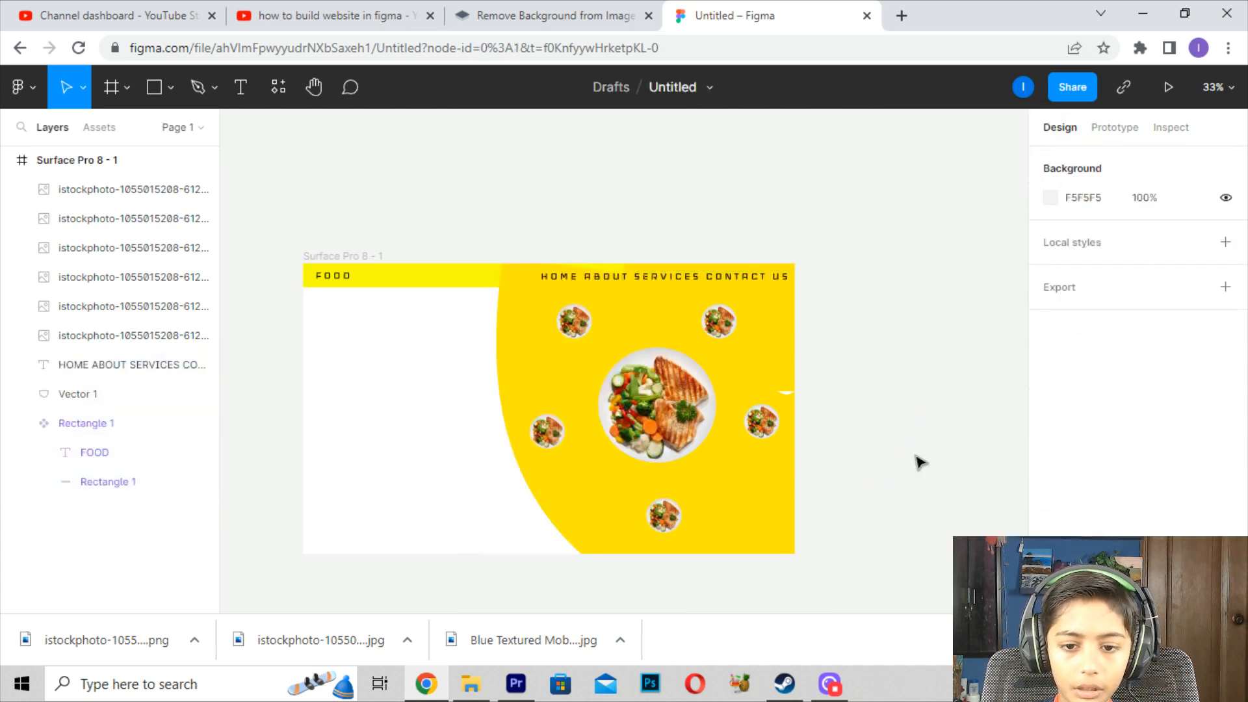
{"action": "left_click", "coordinate": [792, 397]}
{"action": "right_click", "coordinate": [792, 397]}
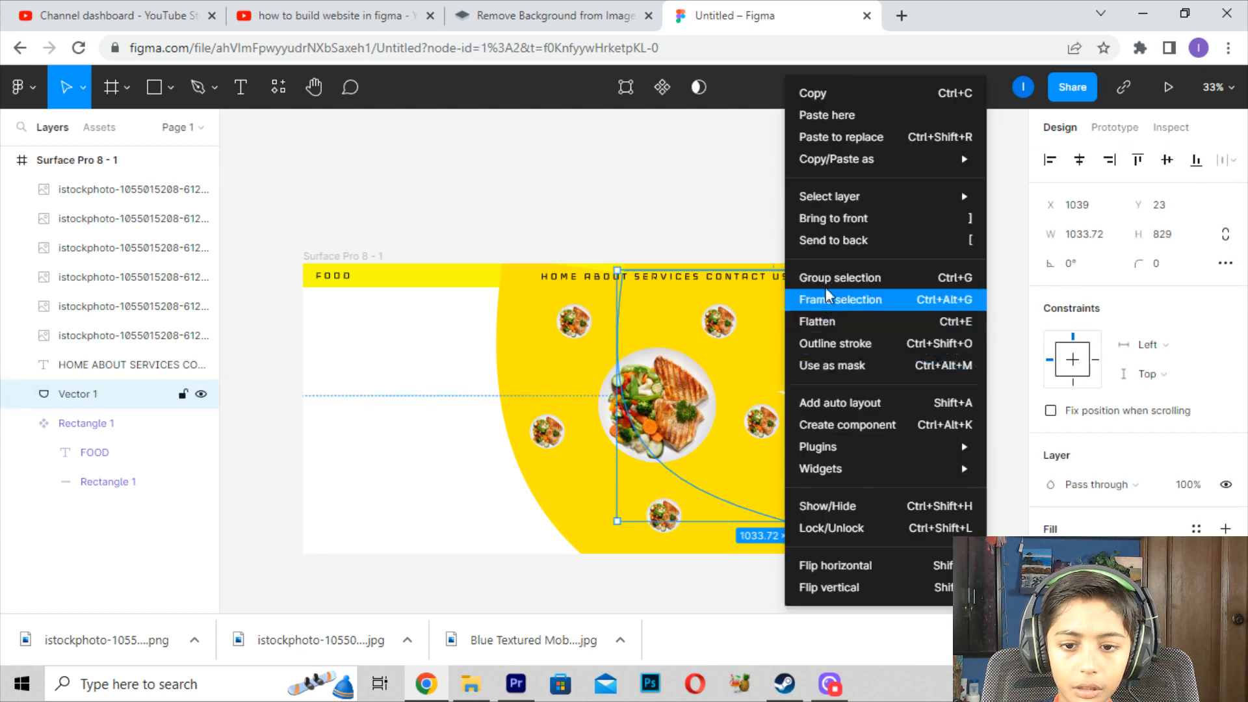
{"action": "left_click", "coordinate": [825, 240]}
{"action": "left_click", "coordinate": [746, 238]}
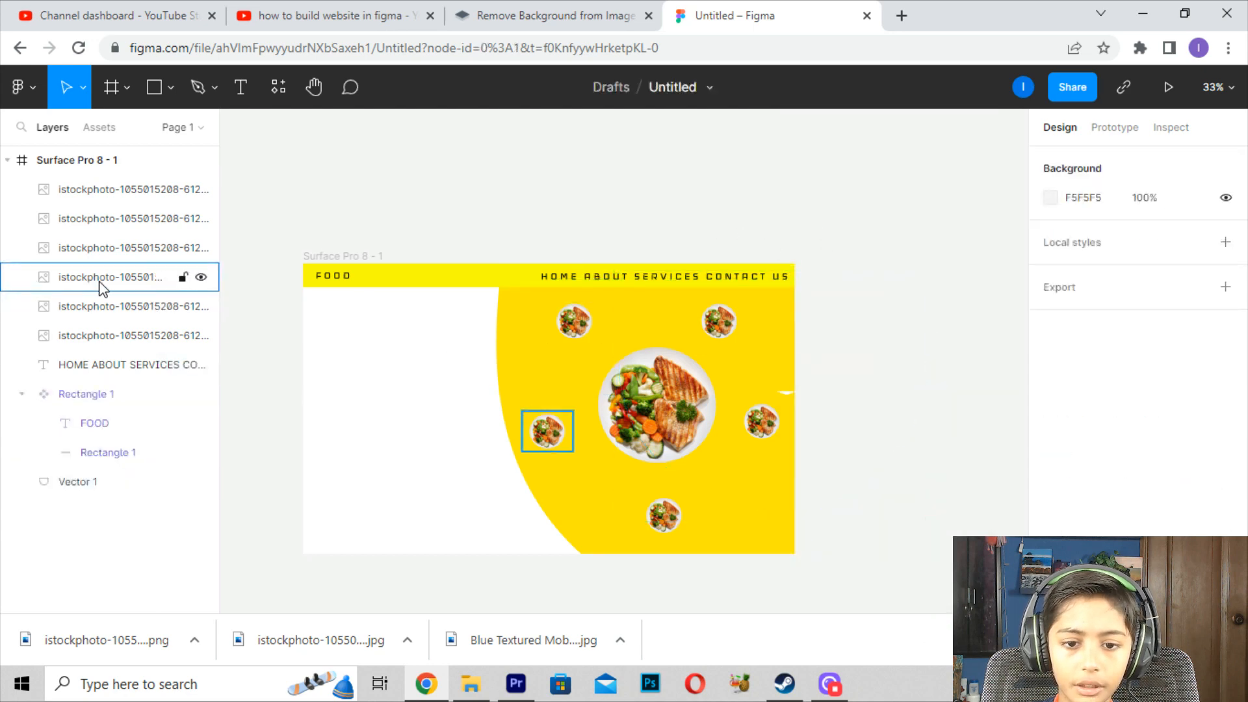
- Resize the curved yellow background shape to about 1091 × 810, extending its left edge further over the white area
{"action": "left_click", "coordinate": [240, 87]}
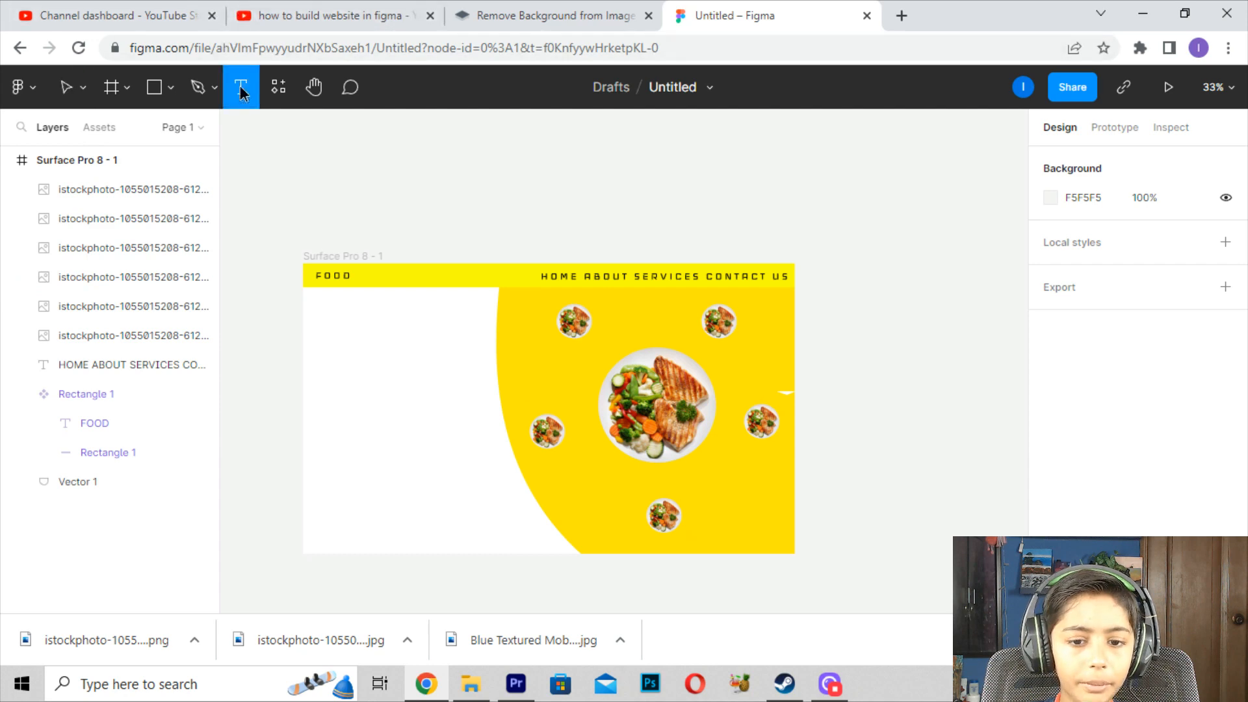
{"action": "key", "text": "v"}
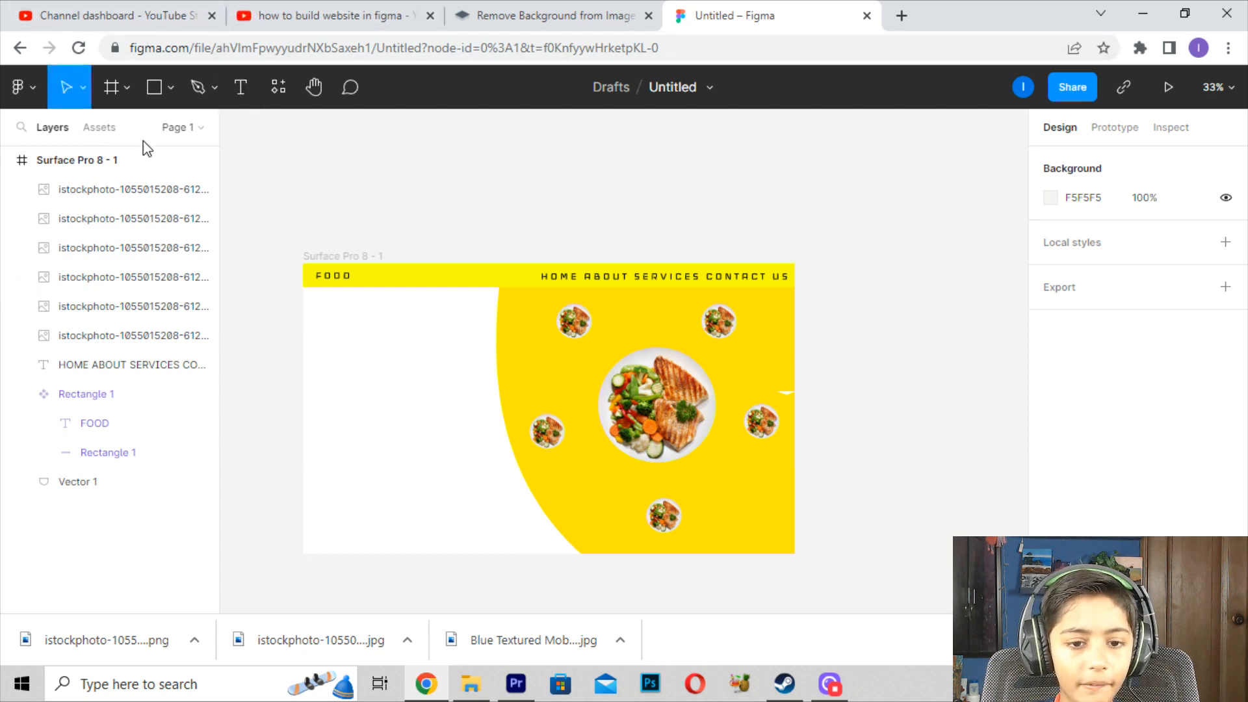
{"action": "left_click", "coordinate": [772, 362]}
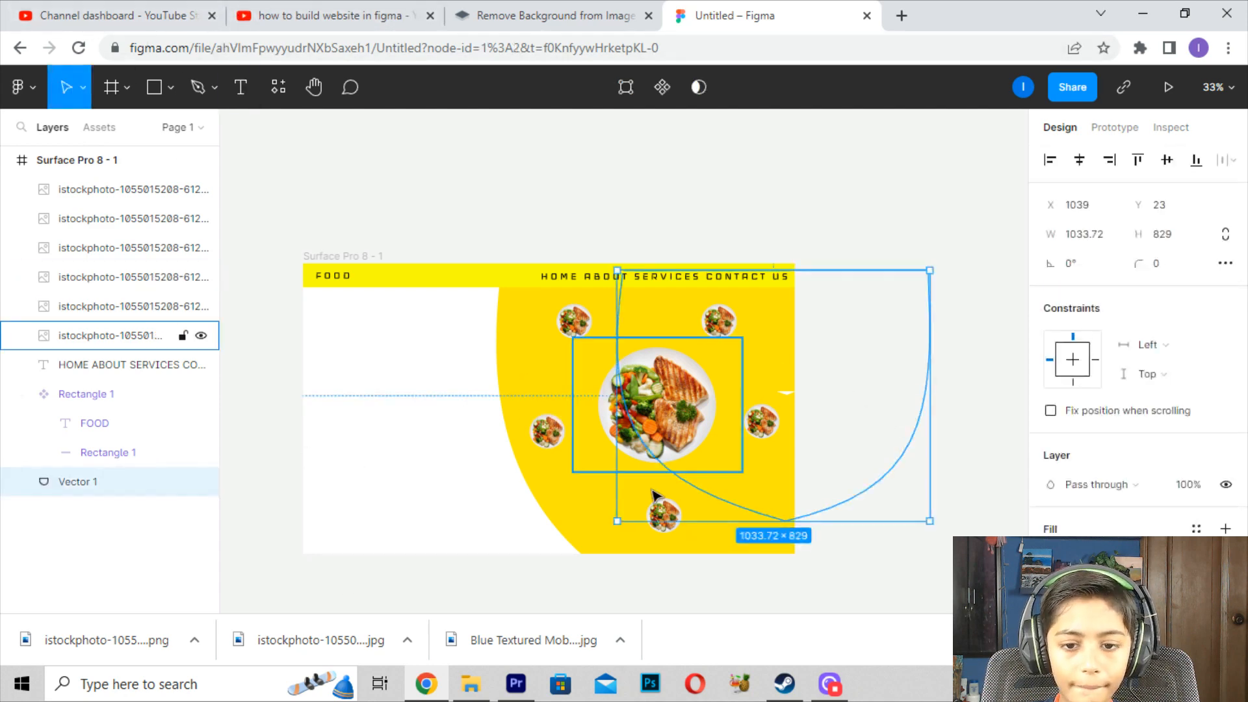
{"action": "left_click_drag", "start_coordinate": [614, 522], "coordinate": [594, 504]}
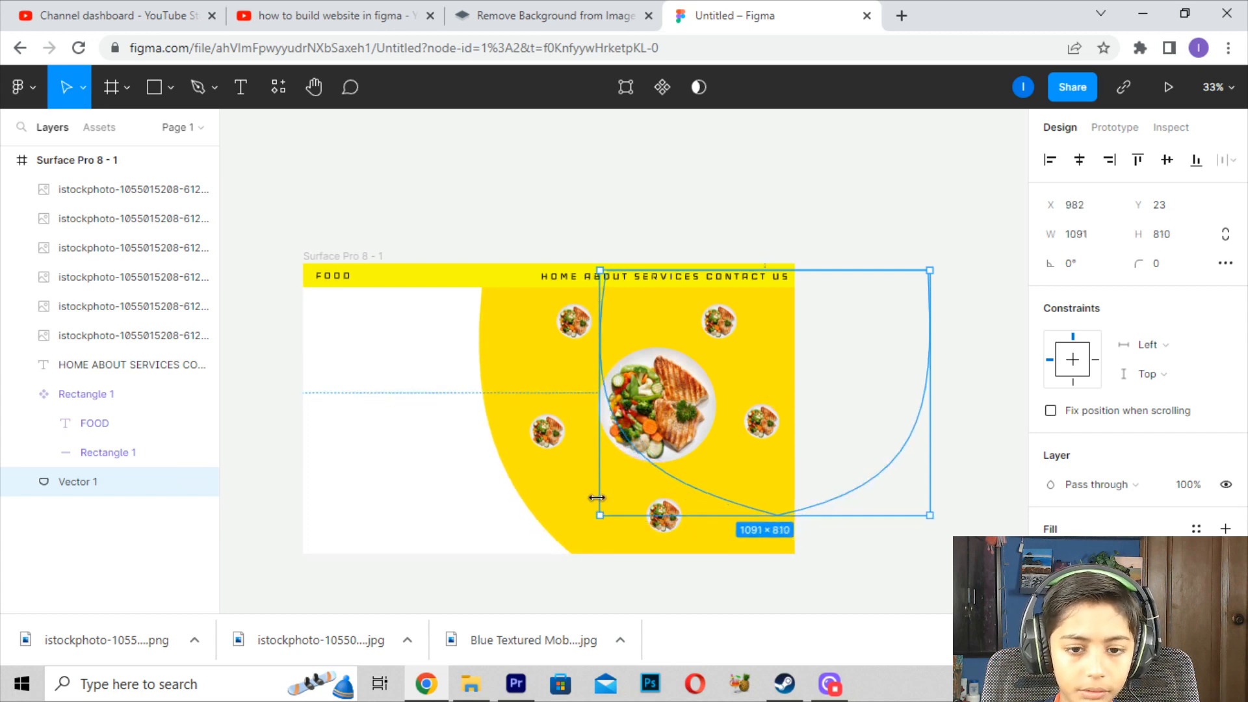
{"action": "left_click", "coordinate": [582, 203]}
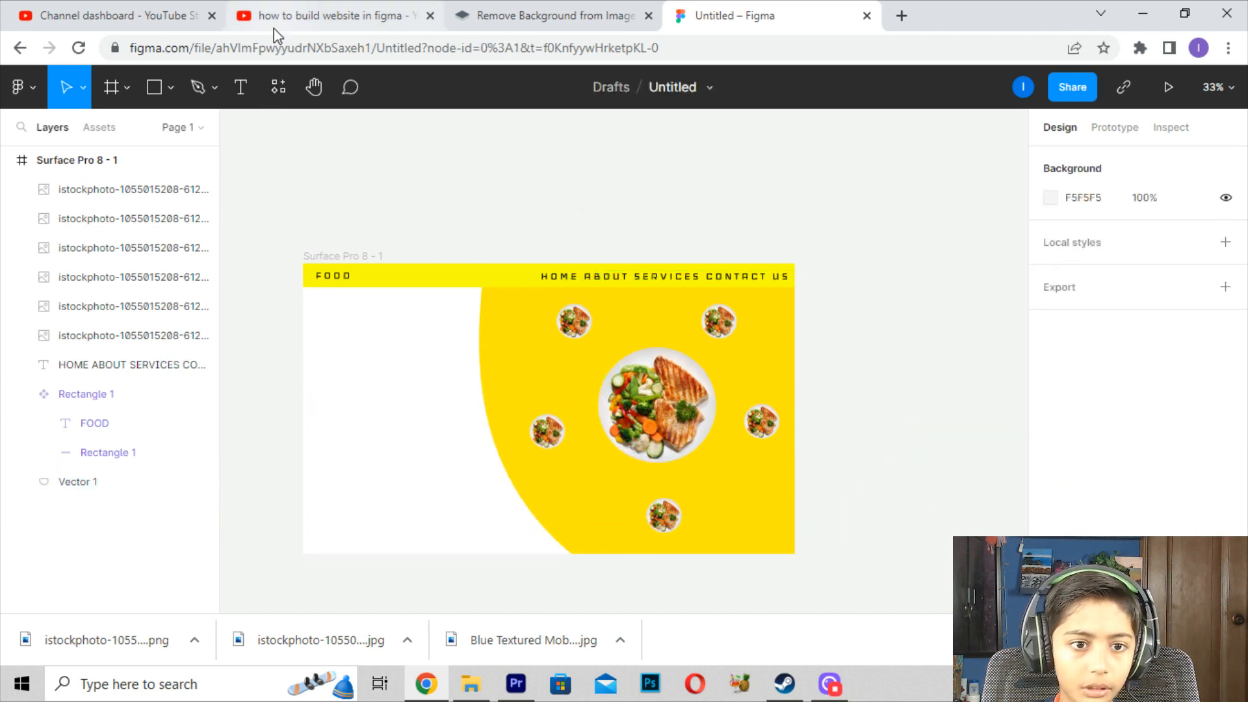
- Add the three-line text "FOOD WEBSITE DESIGN / WORLD BEST FOOD IN / THIS RESTURANT" in the white area left of the curve
{"action": "left_click", "coordinate": [241, 87]}
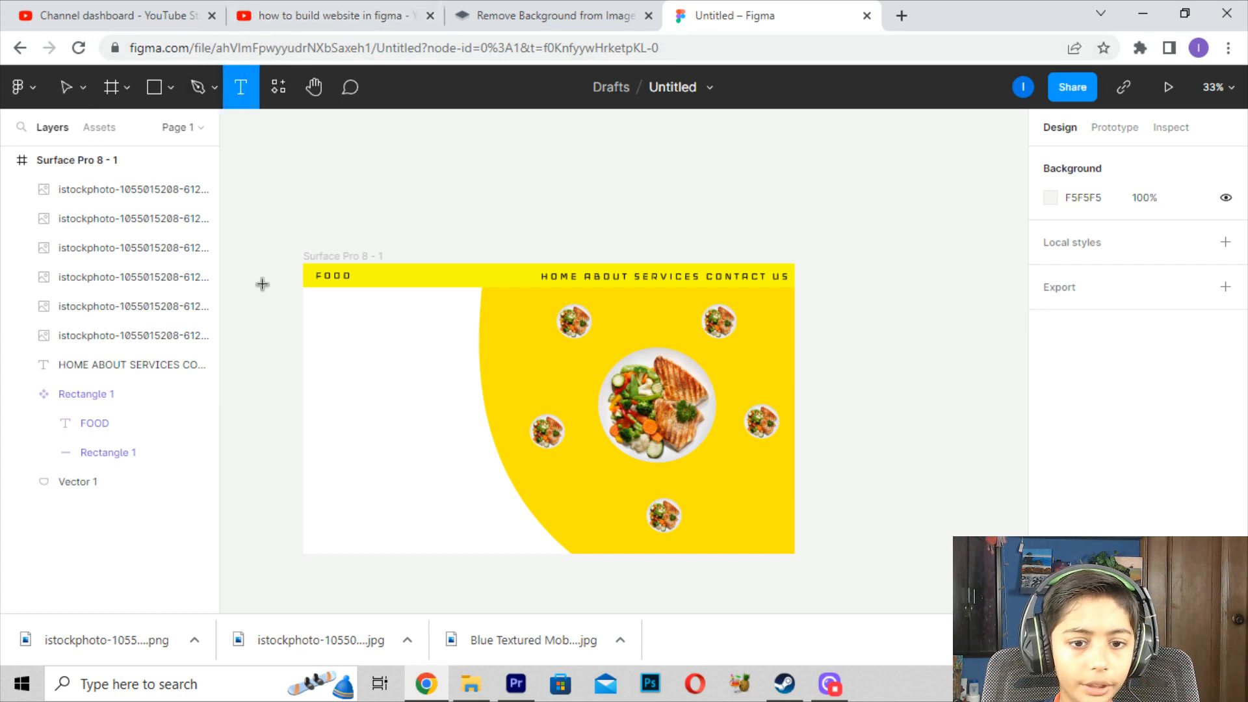
{"action": "left_click", "coordinate": [324, 377]}
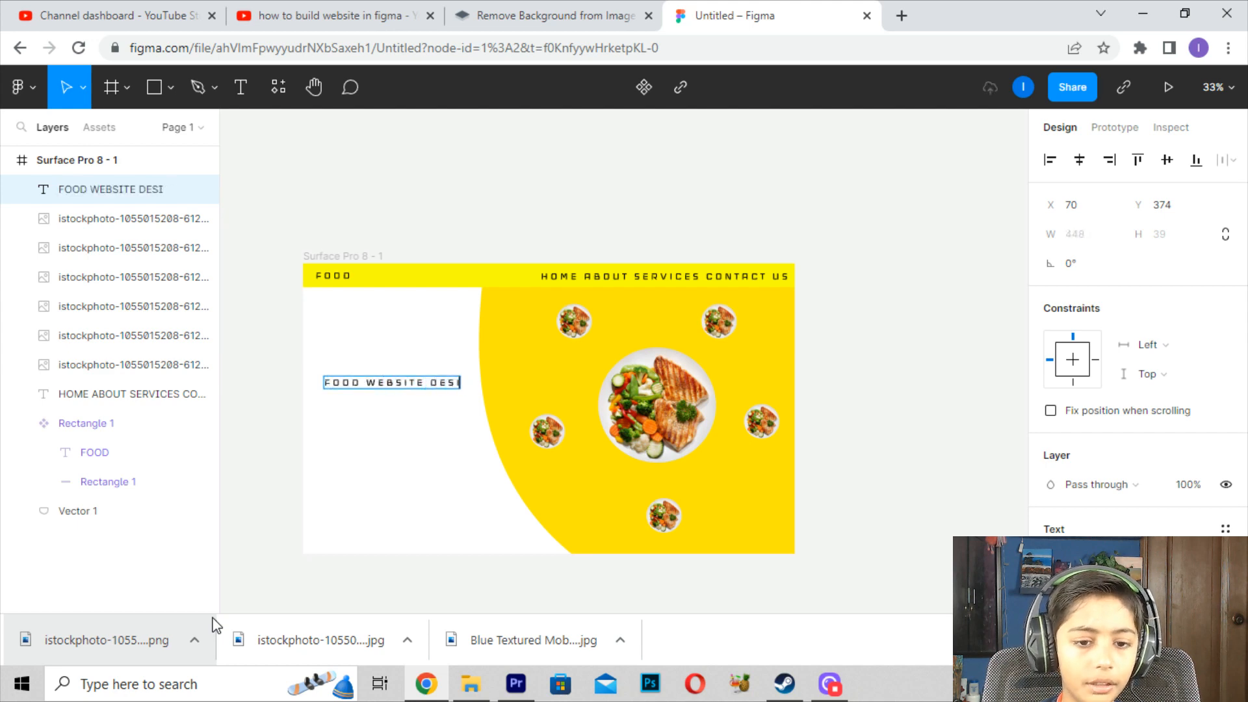
{"action": "type", "text": "FOOD WEBSITE DESIGN"}
{"action": "key", "text": "Return"}
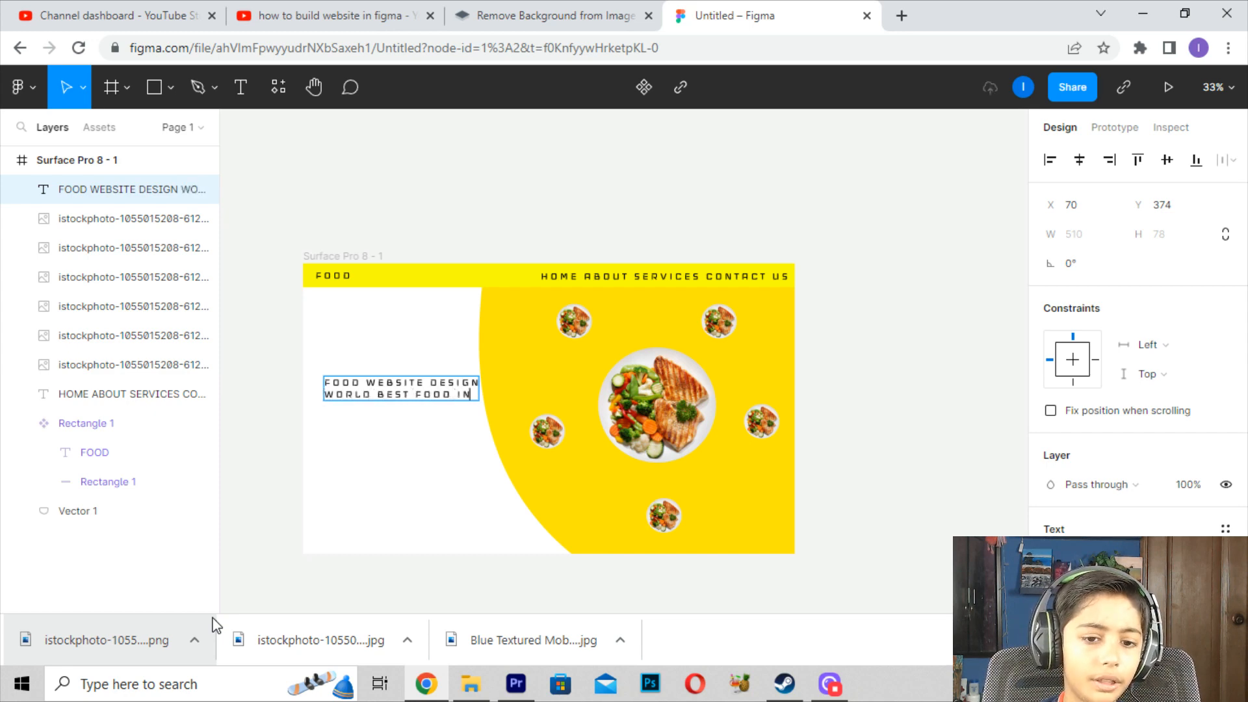
{"action": "type", "text": "WORLD BEST FOOD IN"}
{"action": "key", "text": "Return"}
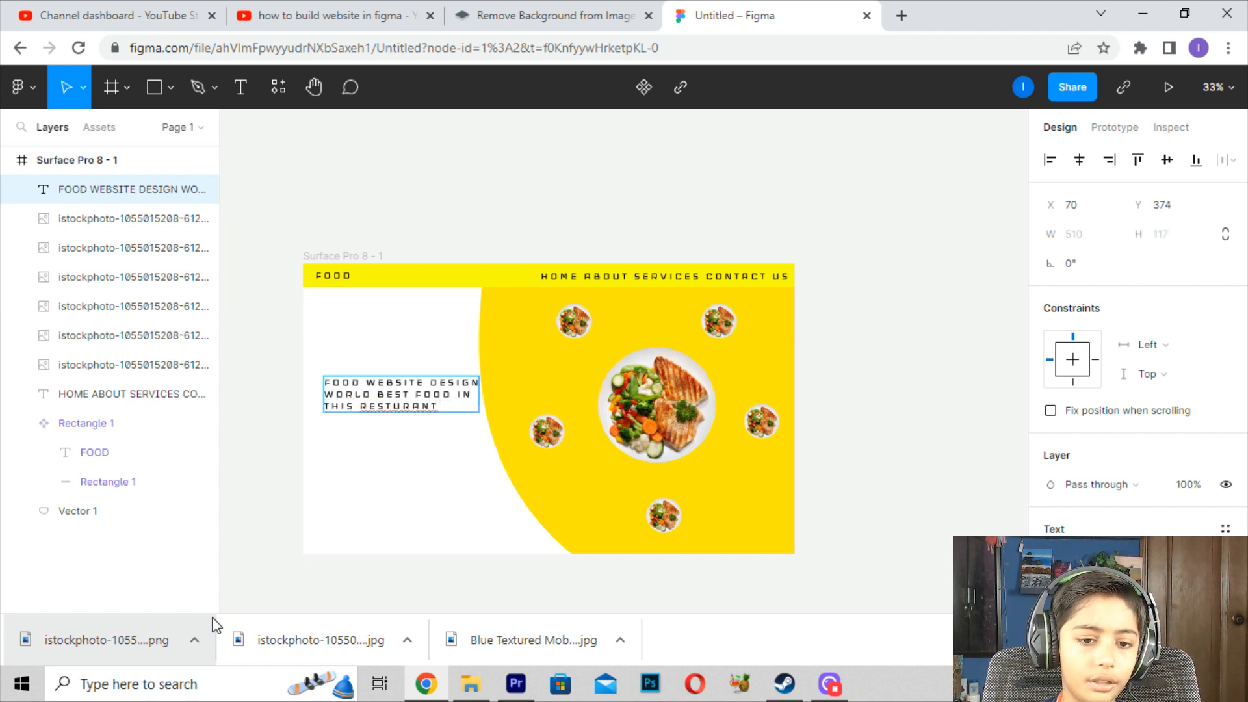
{"action": "key", "text": "Escape"}
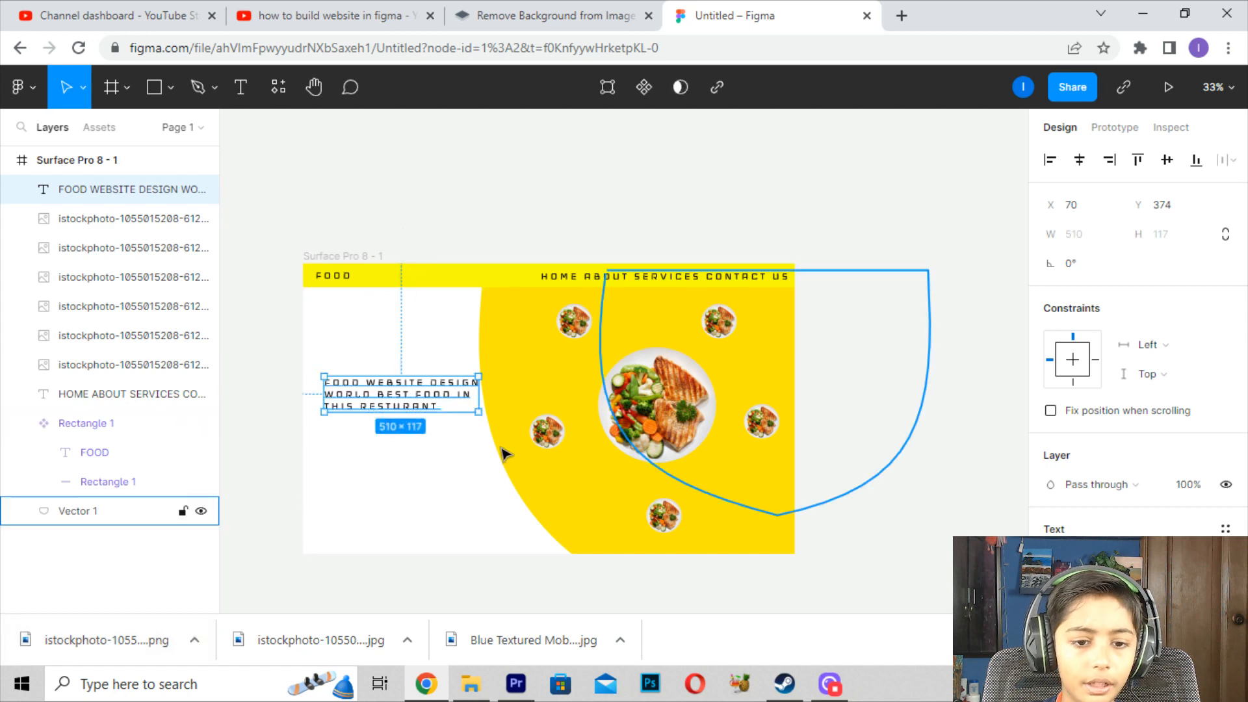
- Try the fonts IM FELL DW Pica, Istok Web and JejuHallasan on the three-line headline
{"action": "scroll", "coordinate": [1218, 259], "scroll_direction": "down", "scroll_amount": 4}
{"action": "left_click", "coordinate": [1165, 293]}
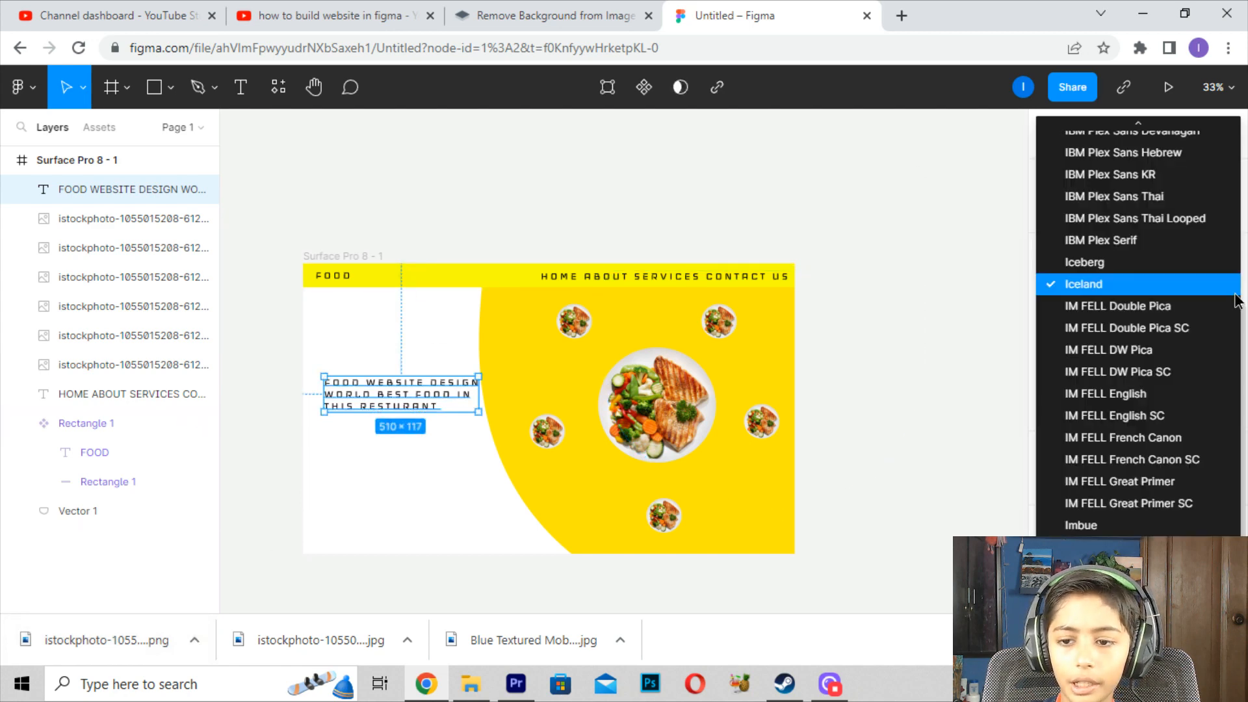
{"action": "left_click", "coordinate": [1182, 339]}
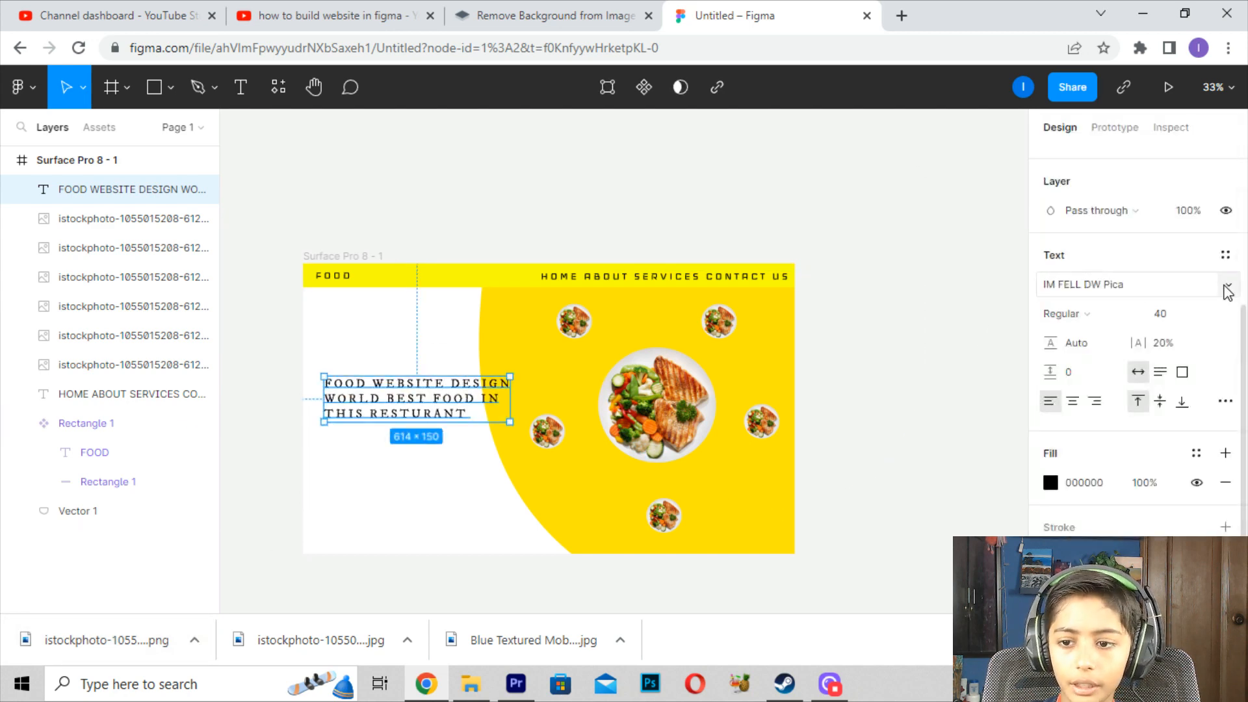
{"action": "left_click", "coordinate": [1226, 287]}
{"action": "left_click", "coordinate": [1116, 434]}
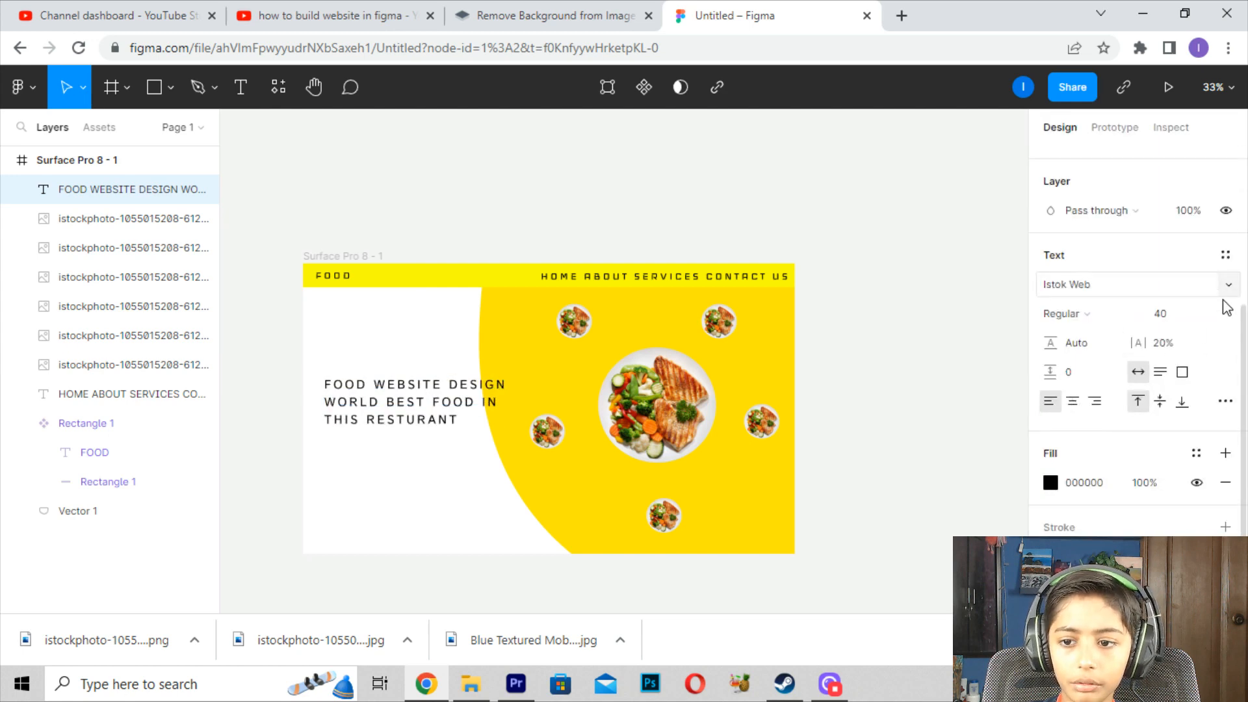
{"action": "left_click", "coordinate": [1226, 288]}
{"action": "left_click", "coordinate": [1136, 452]}
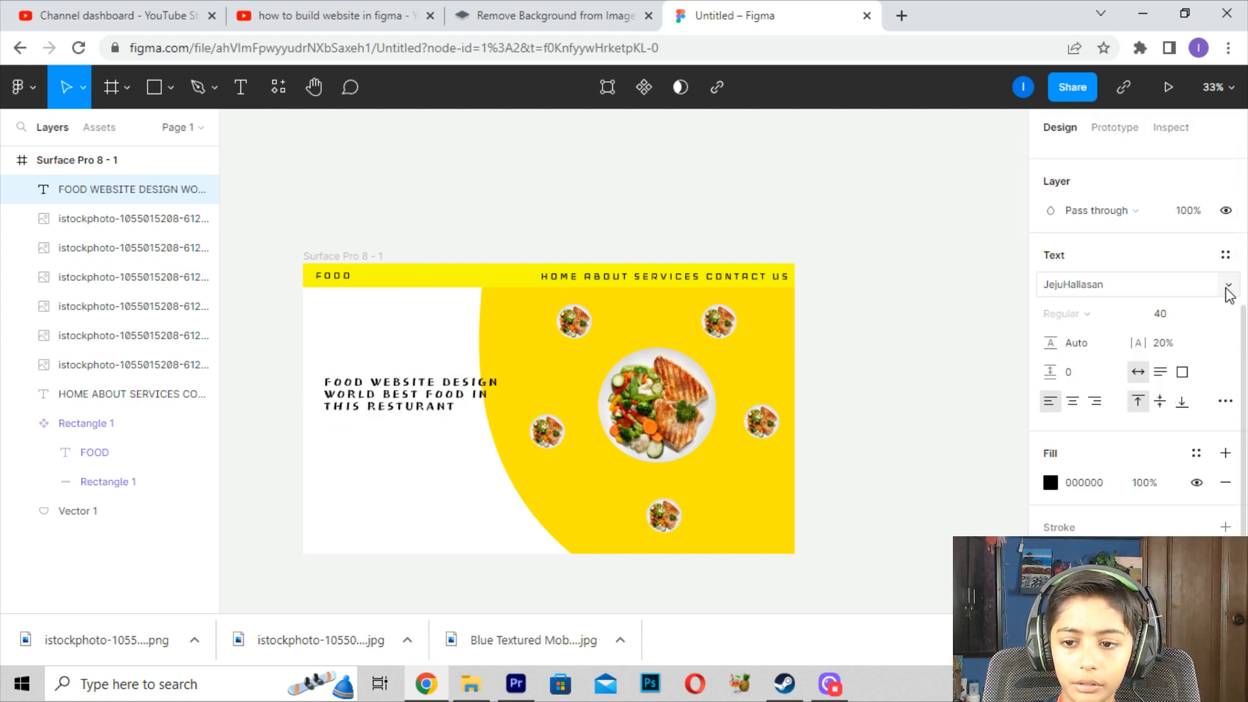
- Try the jsMath-cmbx10 font on the headline and undo that font change
{"action": "left_click", "coordinate": [1226, 287]}
{"action": "left_click", "coordinate": [1186, 421]}
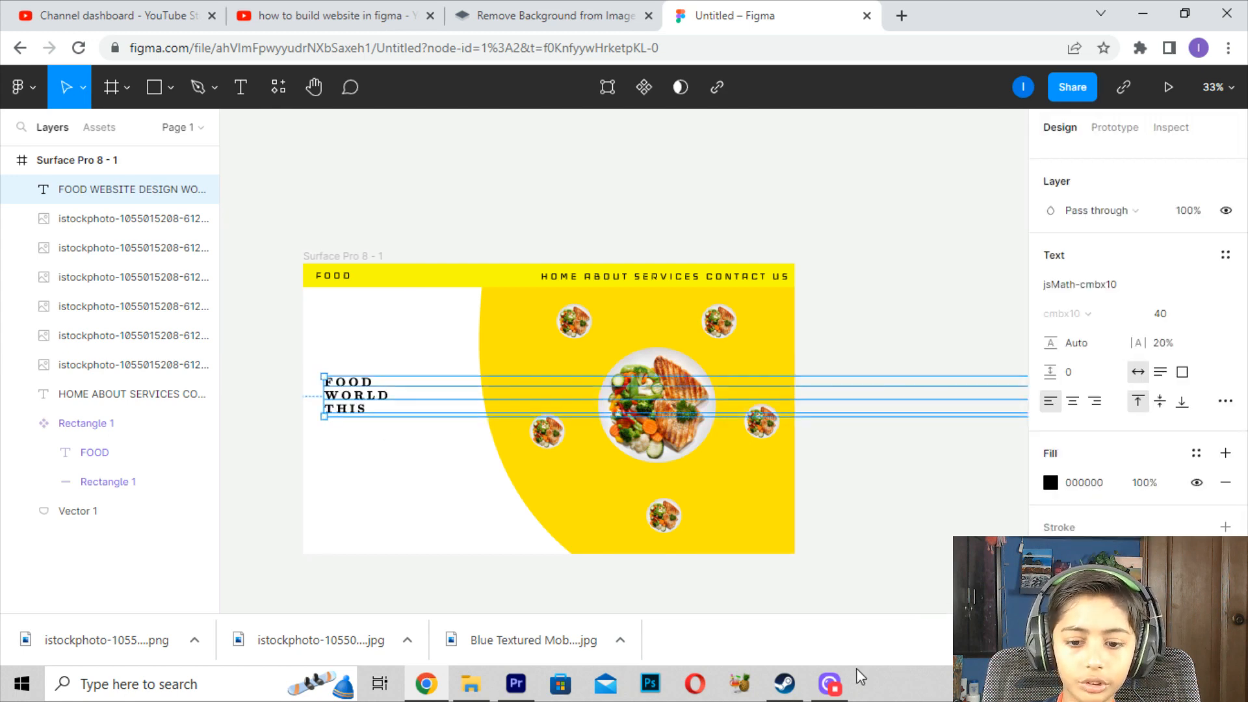
{"action": "key", "text": "ctrl+z"}
- Set the headline's font to Kaisei Tokumin
{"action": "scroll", "coordinate": [1189, 482], "scroll_direction": "down", "scroll_amount": 3}
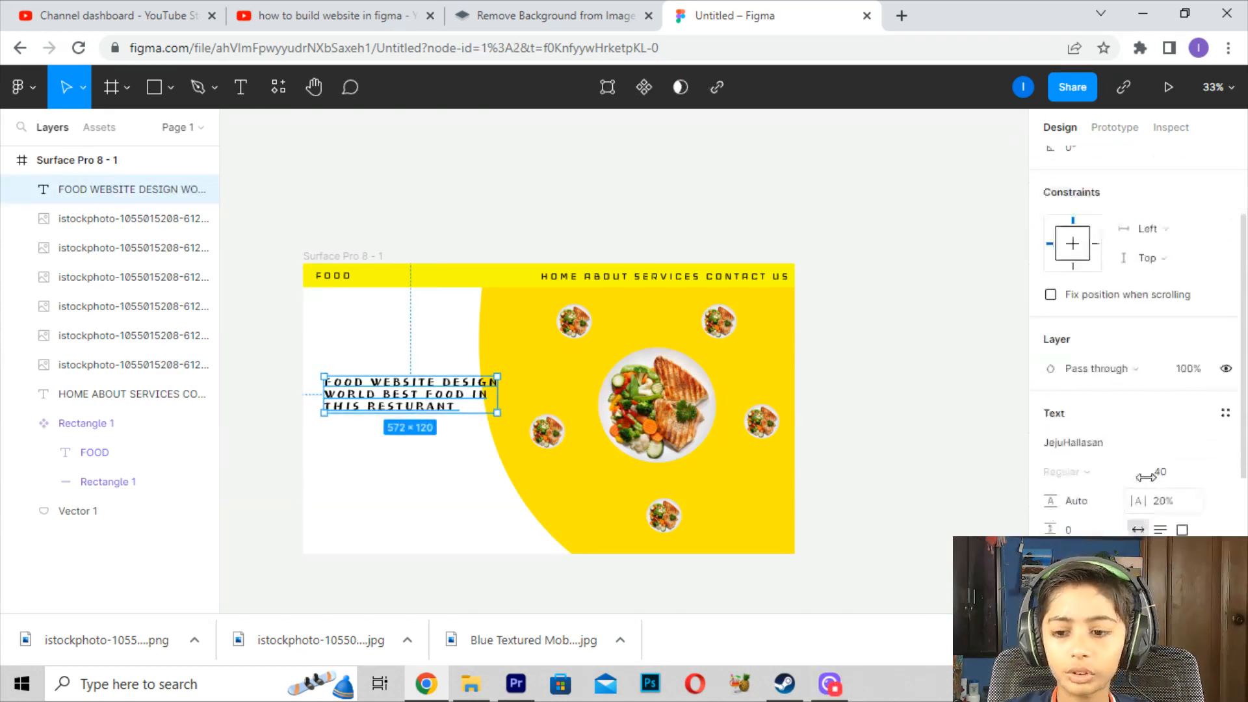
{"action": "scroll", "coordinate": [1146, 477], "scroll_direction": "down", "scroll_amount": 2}
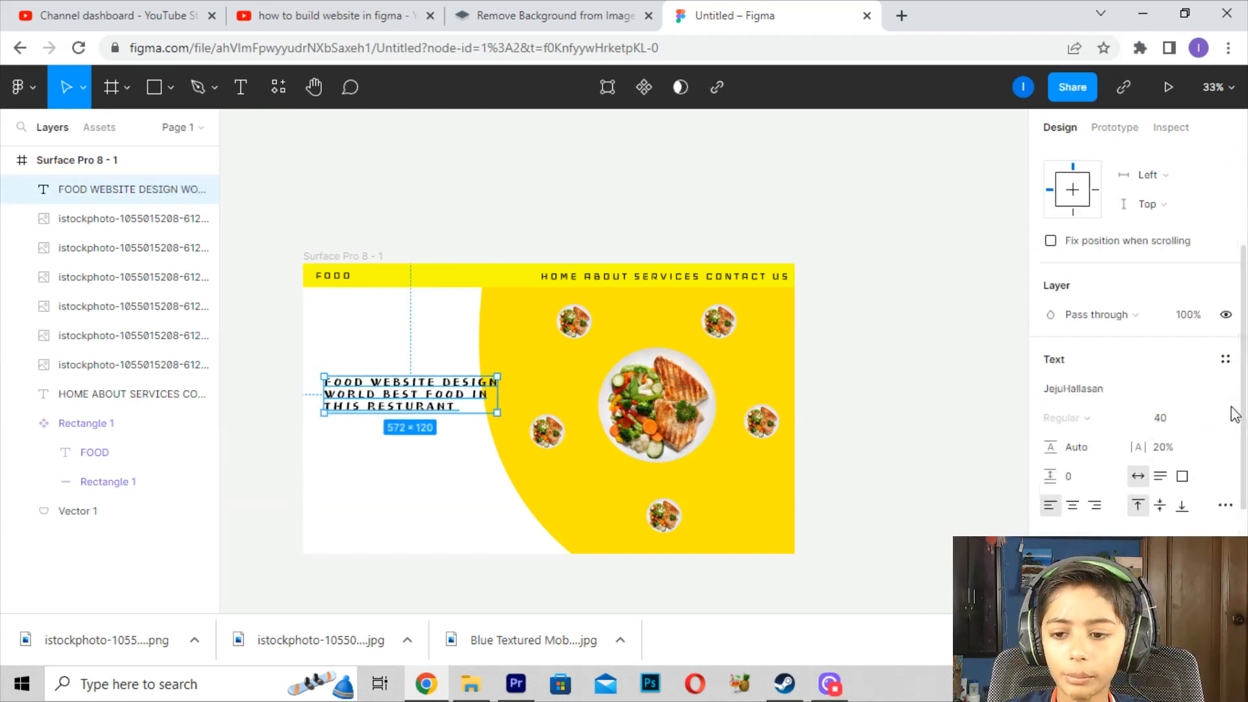
{"action": "left_click", "coordinate": [1216, 389]}
{"action": "scroll", "coordinate": [1145, 391], "scroll_direction": "down", "scroll_amount": 5}
{"action": "left_click", "coordinate": [1109, 441]}
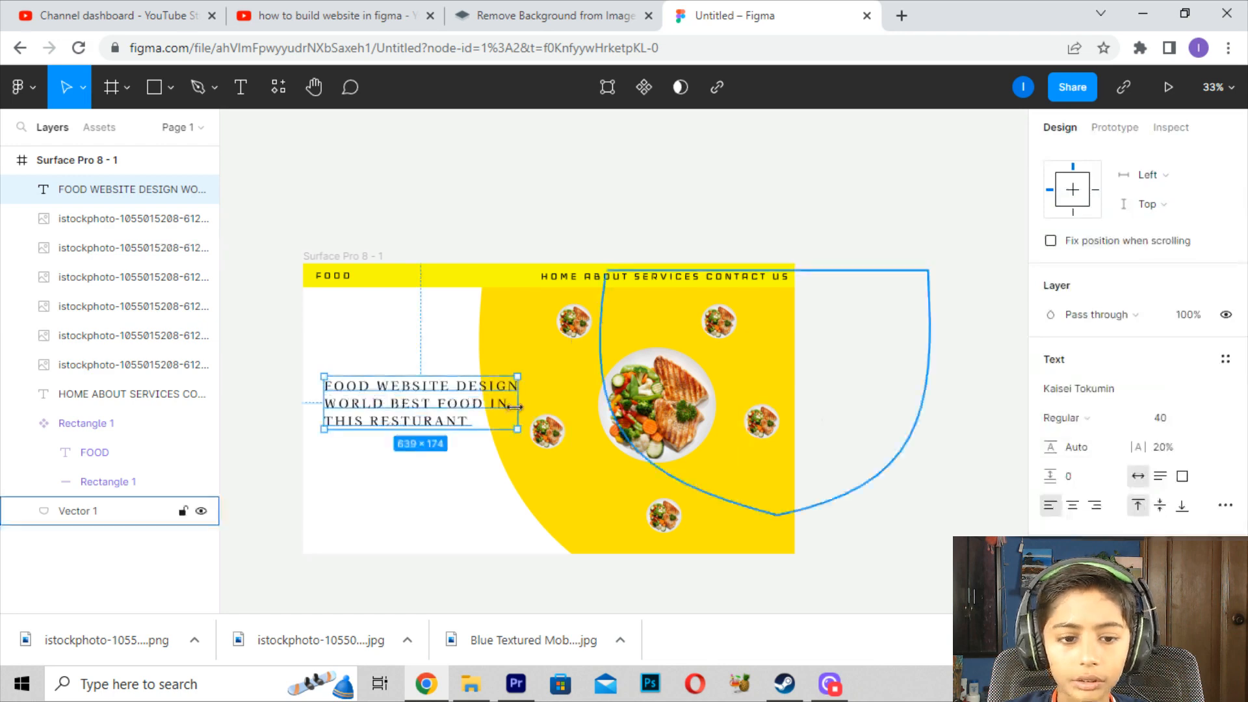
- Try to set the three-line headline's font to Monserrat
{"action": "left_click", "coordinate": [1131, 398]}
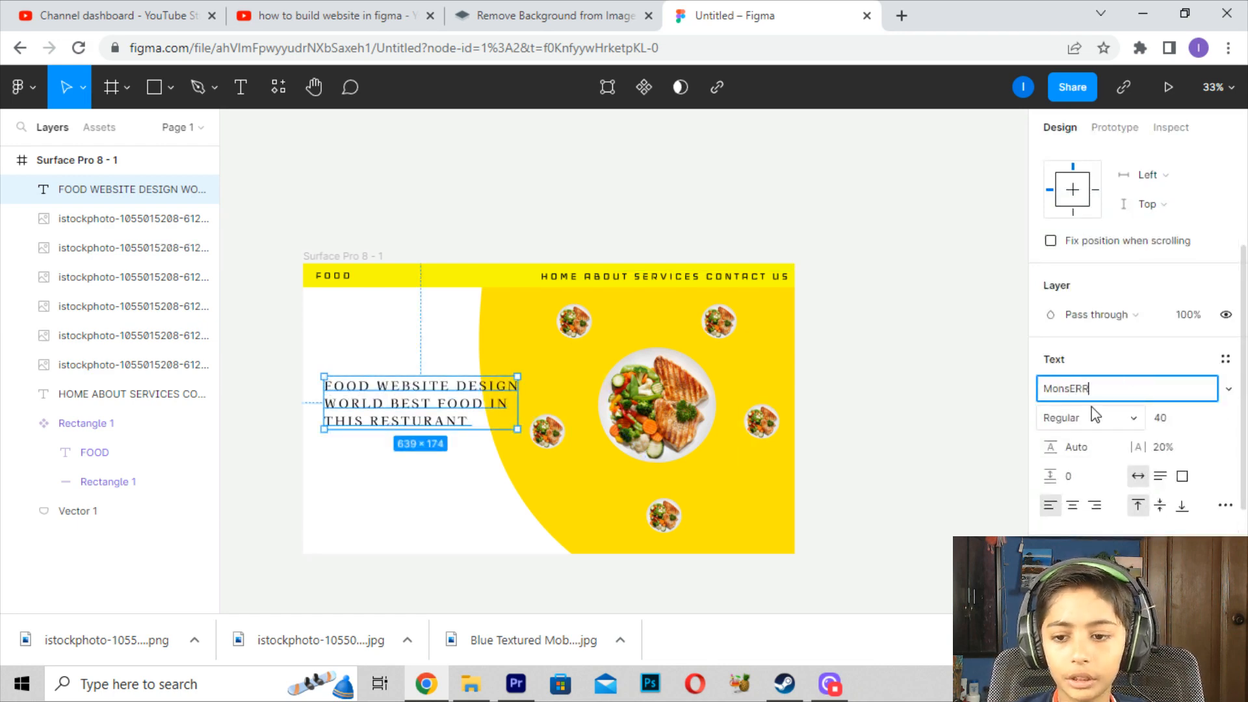
{"action": "type", "text": "Mon"}
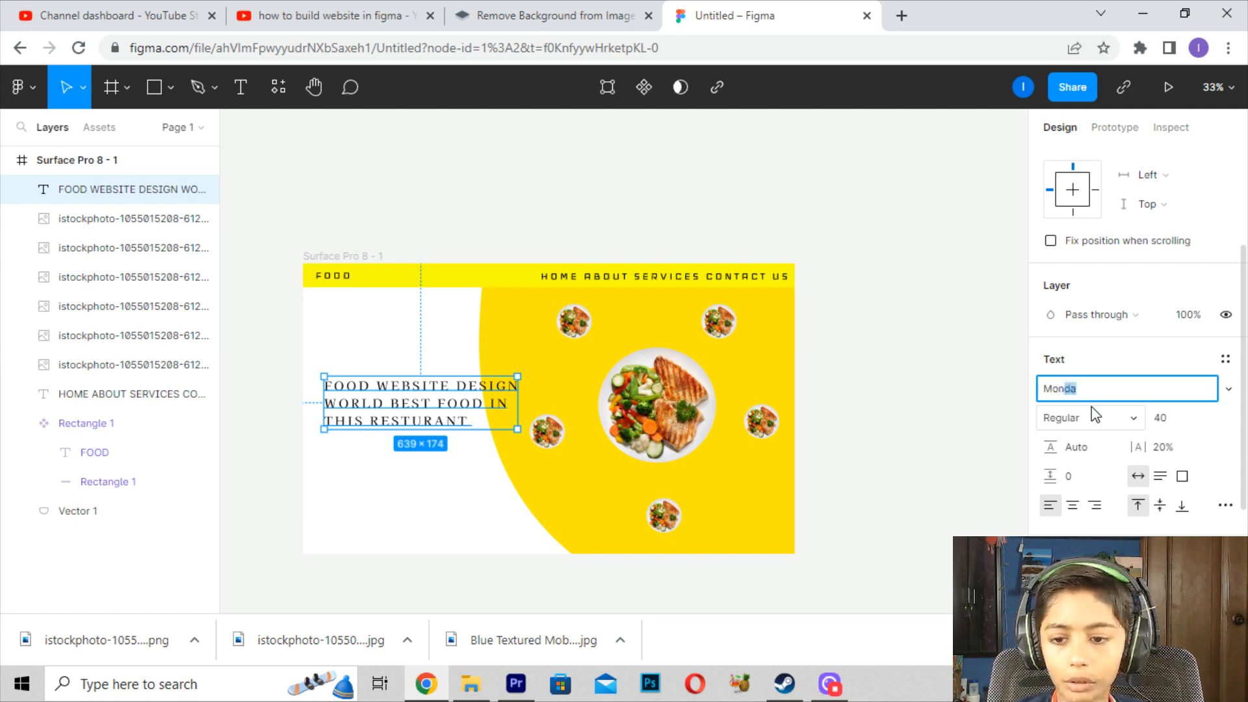
{"action": "type", "text": "s"}
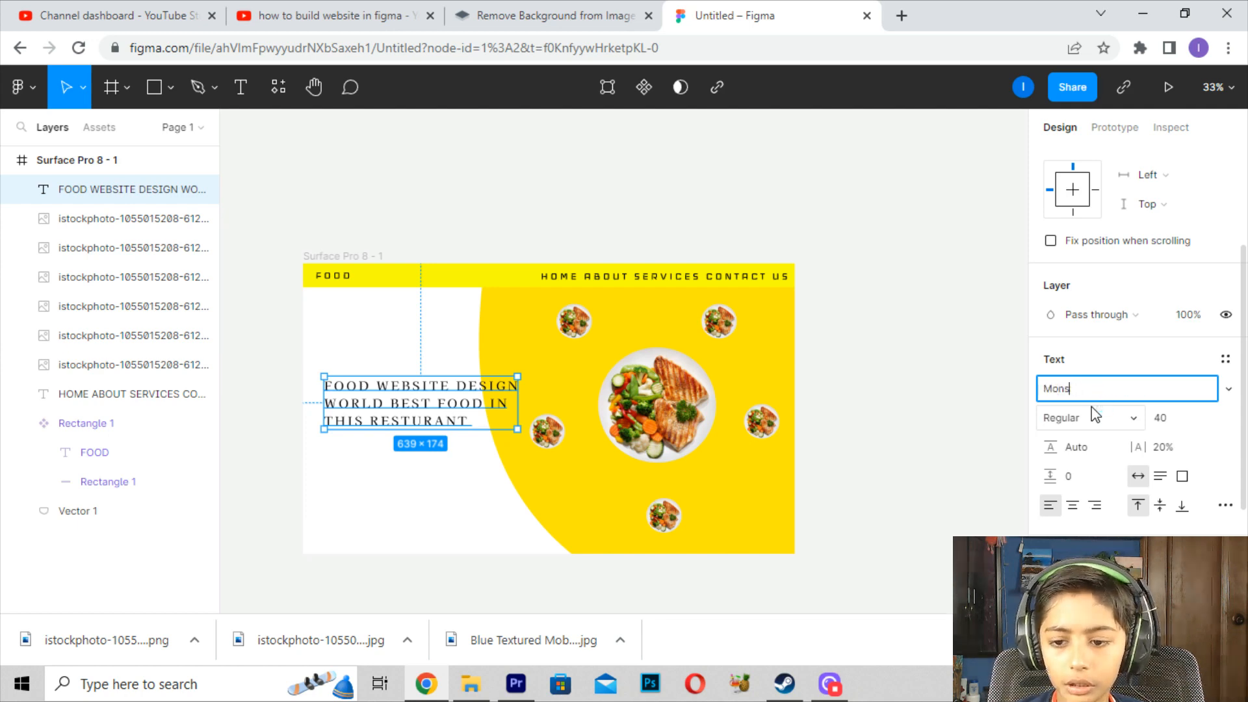
{"action": "type", "text": "rrae"}
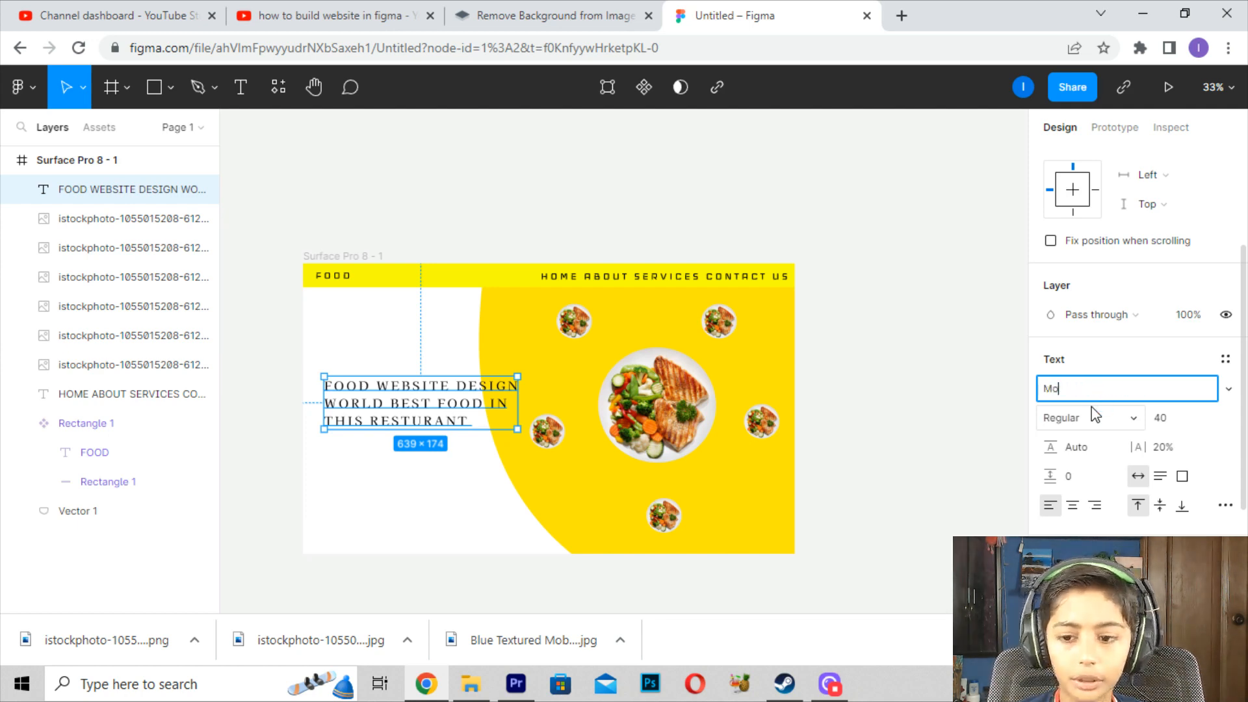
{"action": "type", "text": "serrat"}
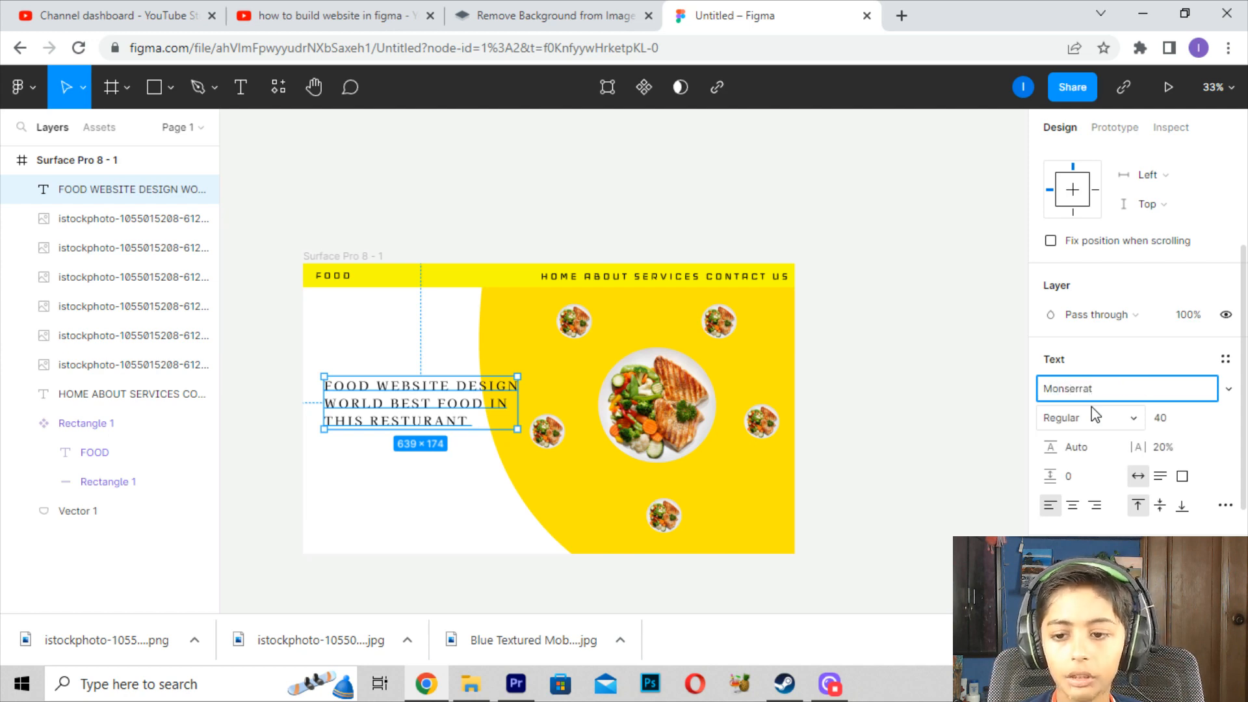
{"action": "key", "text": "Return"}
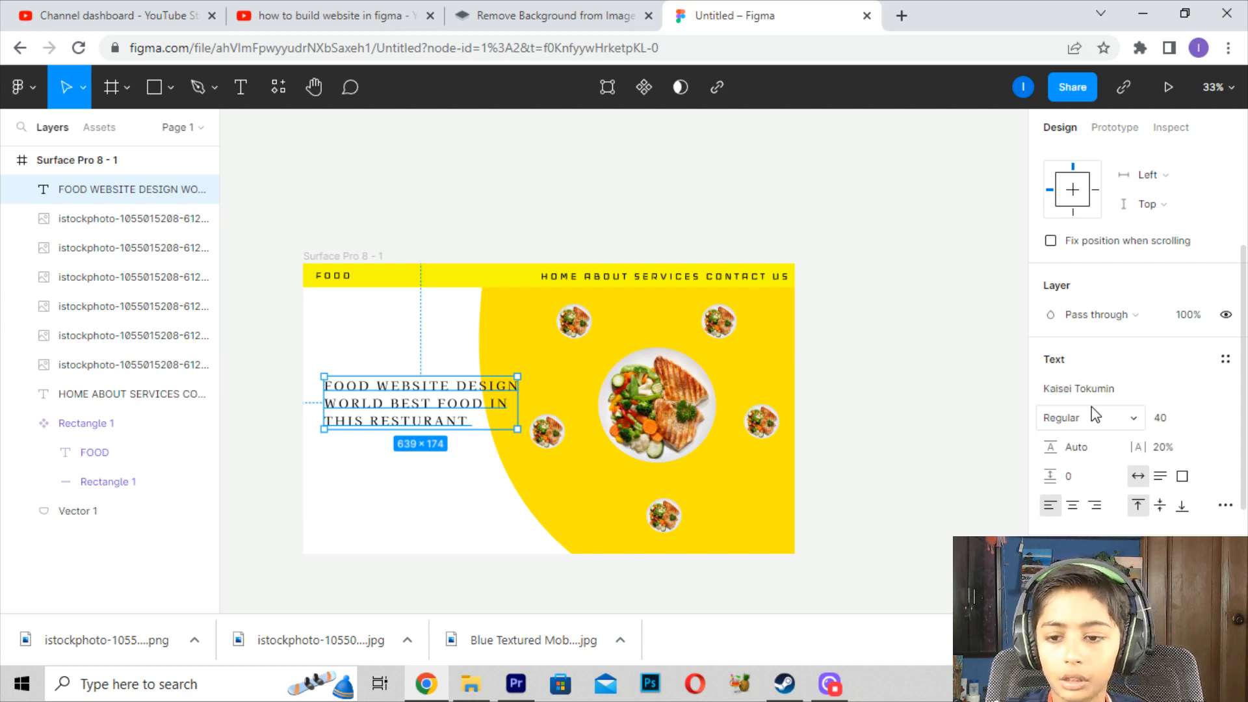
- Set the headline's font to Poppins SemiBold Italic at size 64
{"action": "left_click", "coordinate": [1200, 389]}
{"action": "type", "text": "Poppins"}
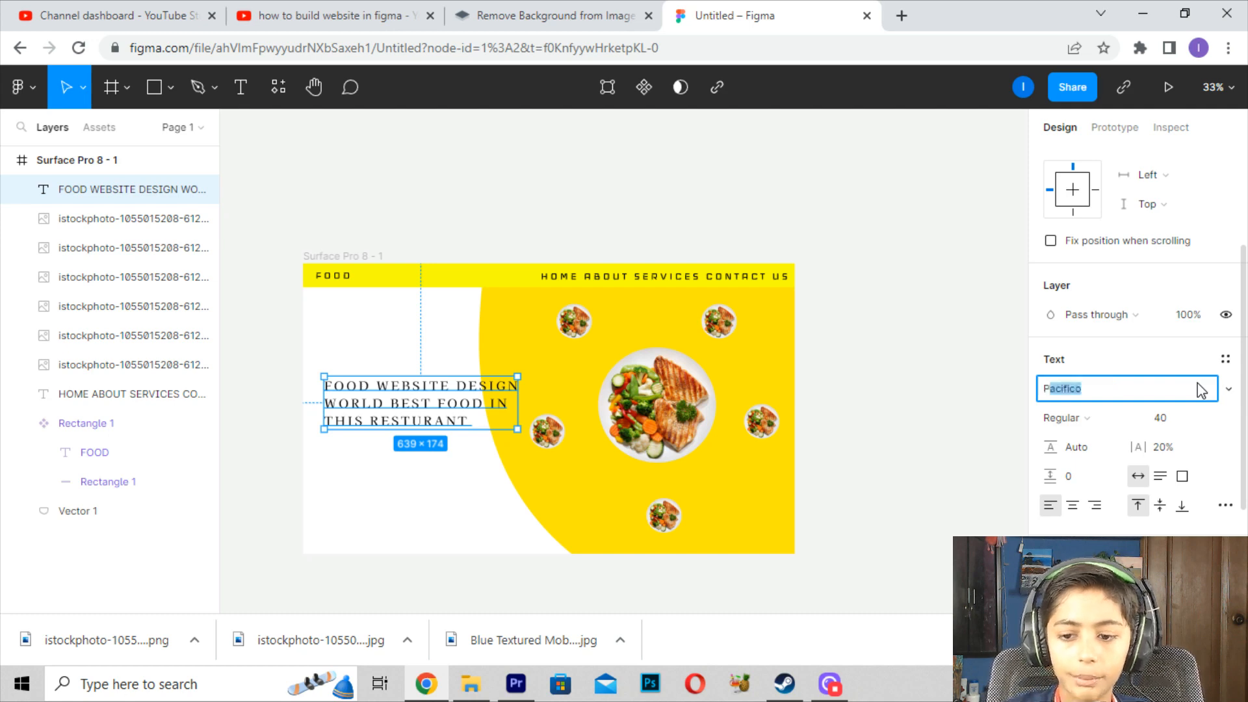
{"action": "key", "text": "Return"}
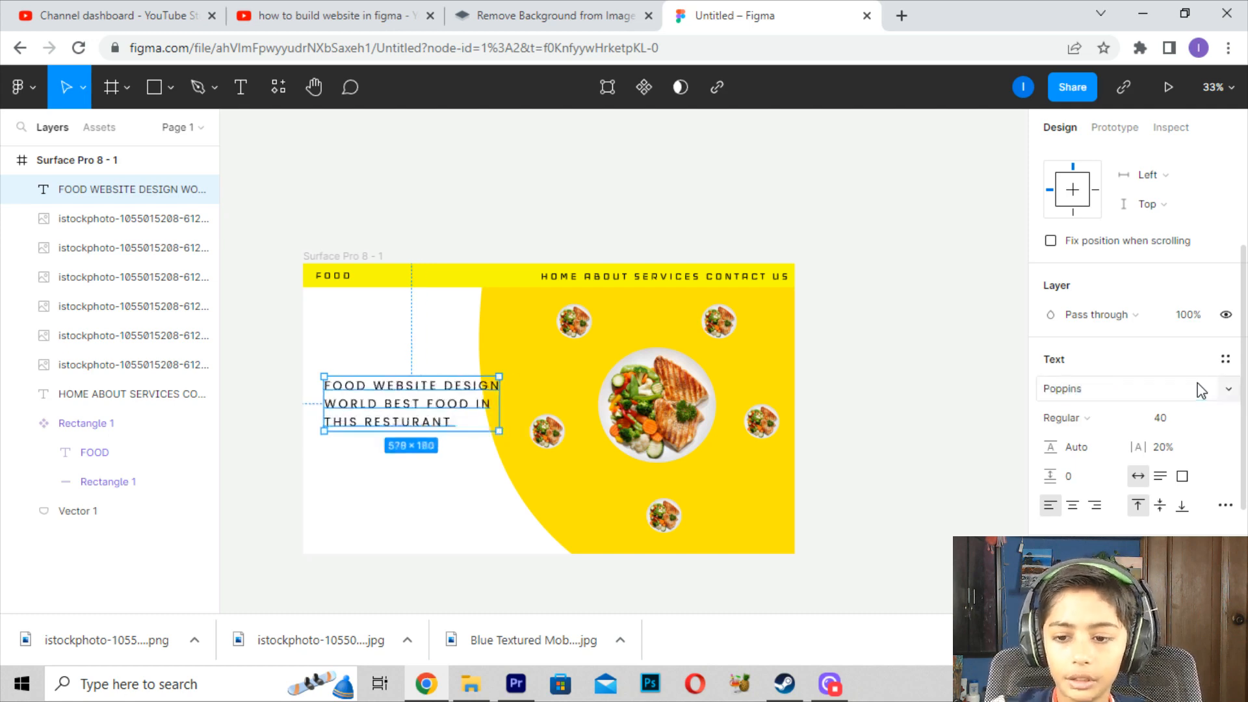
{"action": "left_click", "coordinate": [1108, 419]}
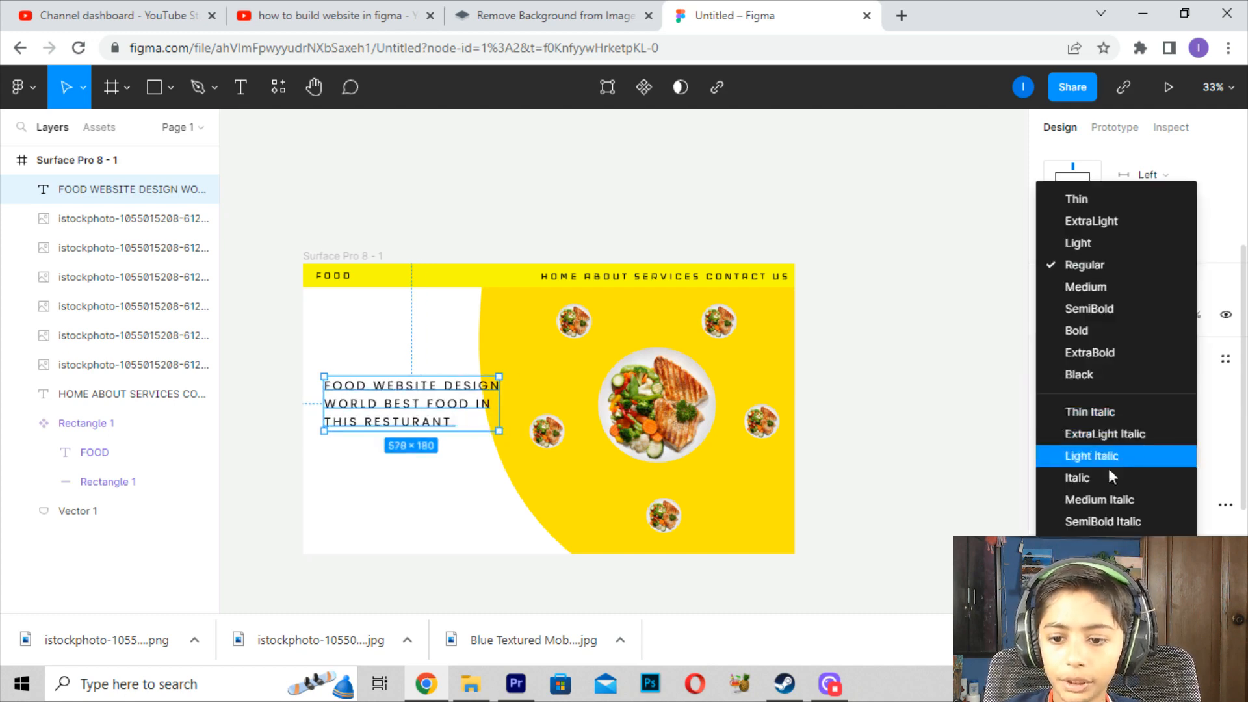
{"action": "left_click", "coordinate": [1103, 522]}
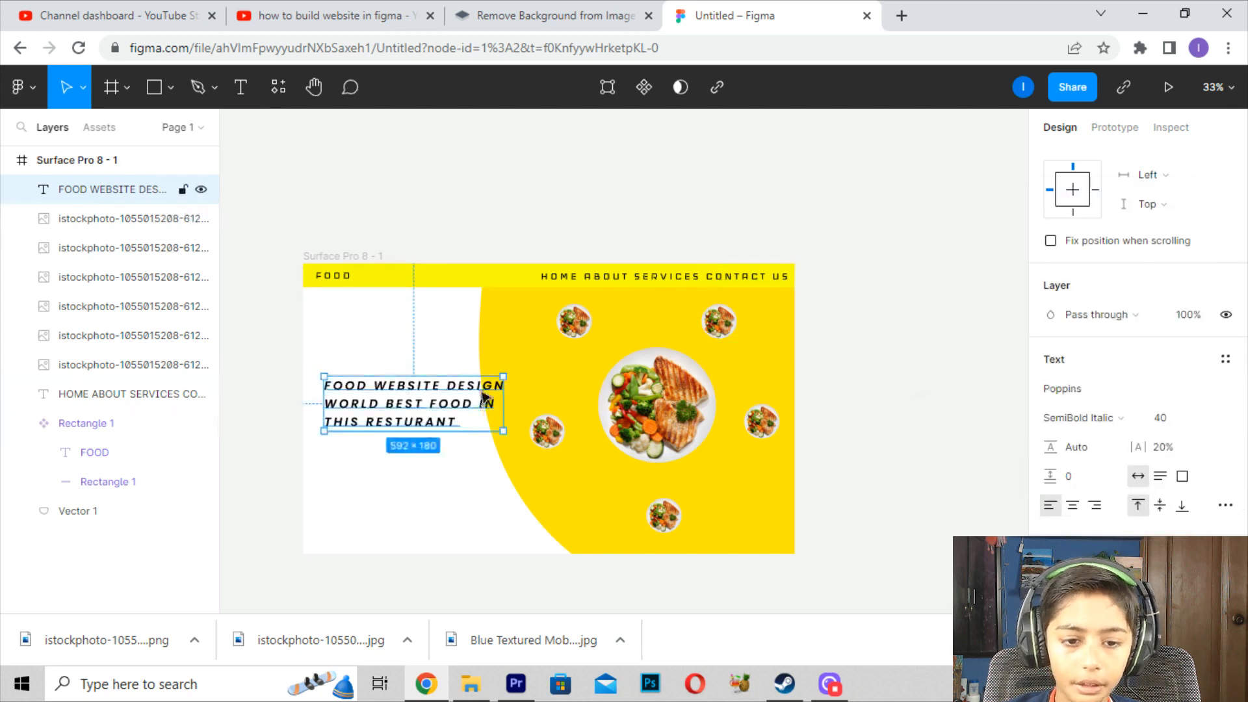
{"action": "left_click", "coordinate": [1207, 419]}
{"action": "left_click", "coordinate": [1183, 462]}
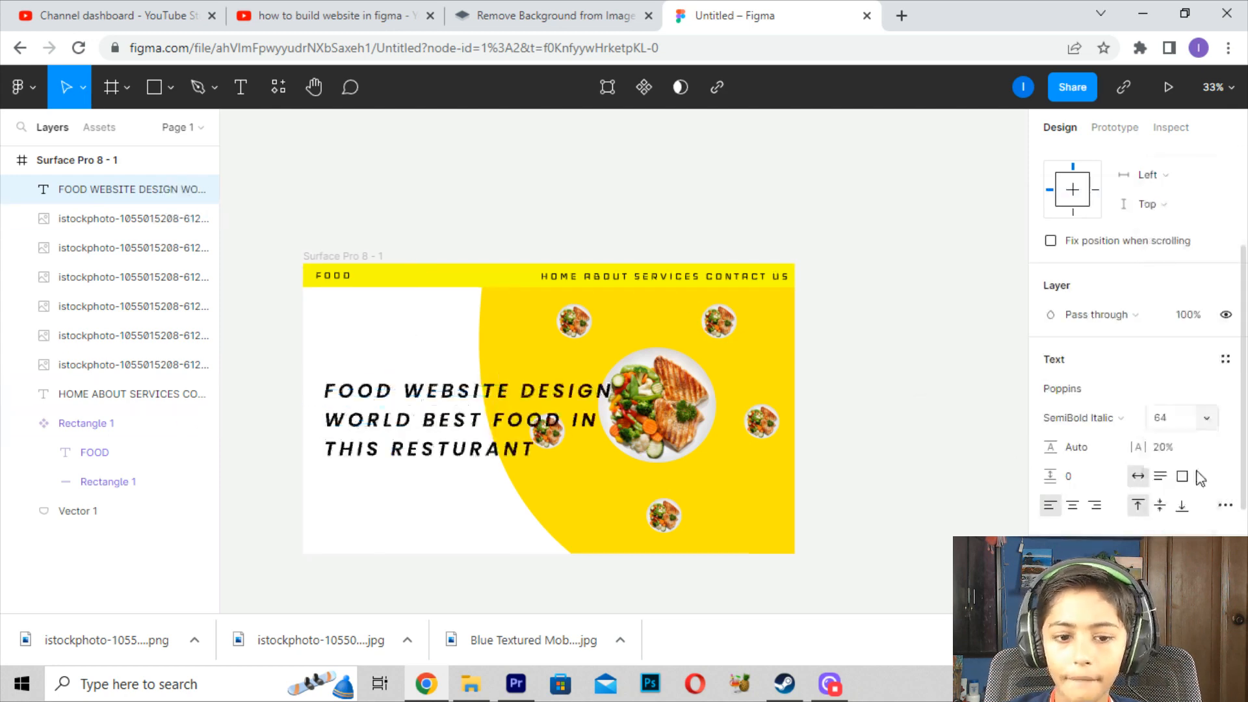
- Try a line break before DESIGN in the headline and remove it again
{"action": "double_click", "coordinate": [549, 393]}
{"action": "left_click", "coordinate": [529, 383]}
{"action": "key", "text": "Return"}
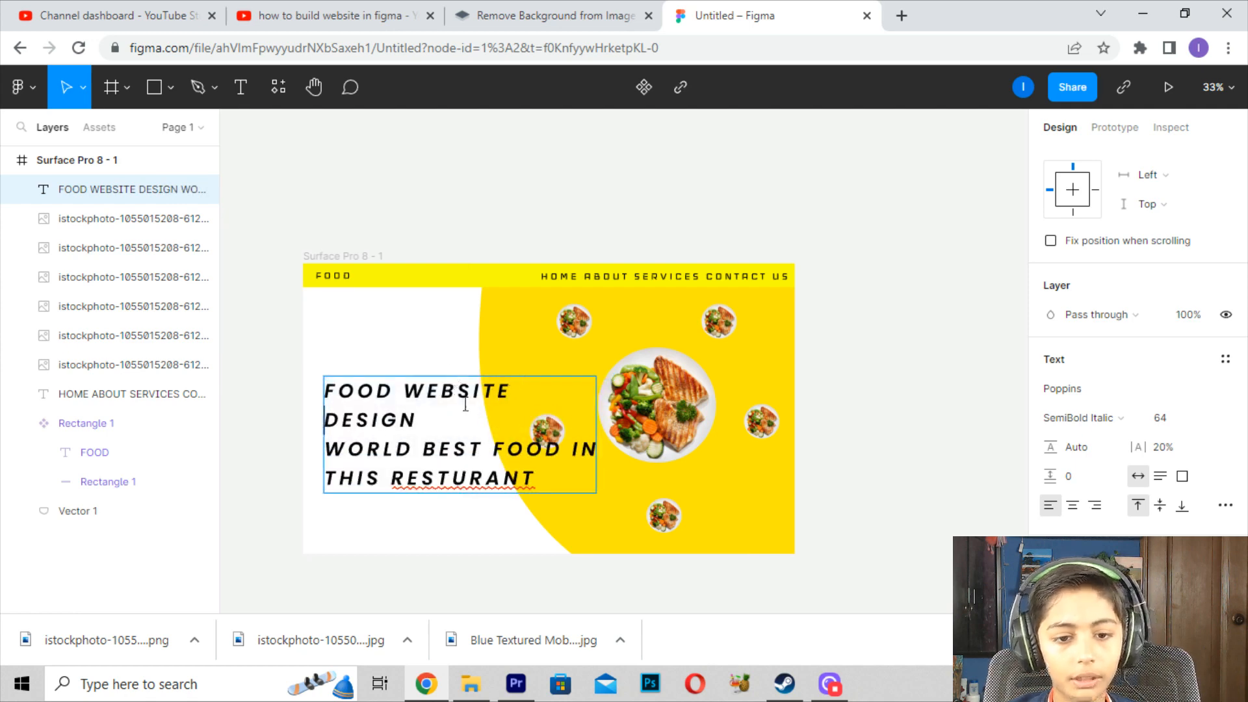
{"action": "key", "text": "BackSpace"}
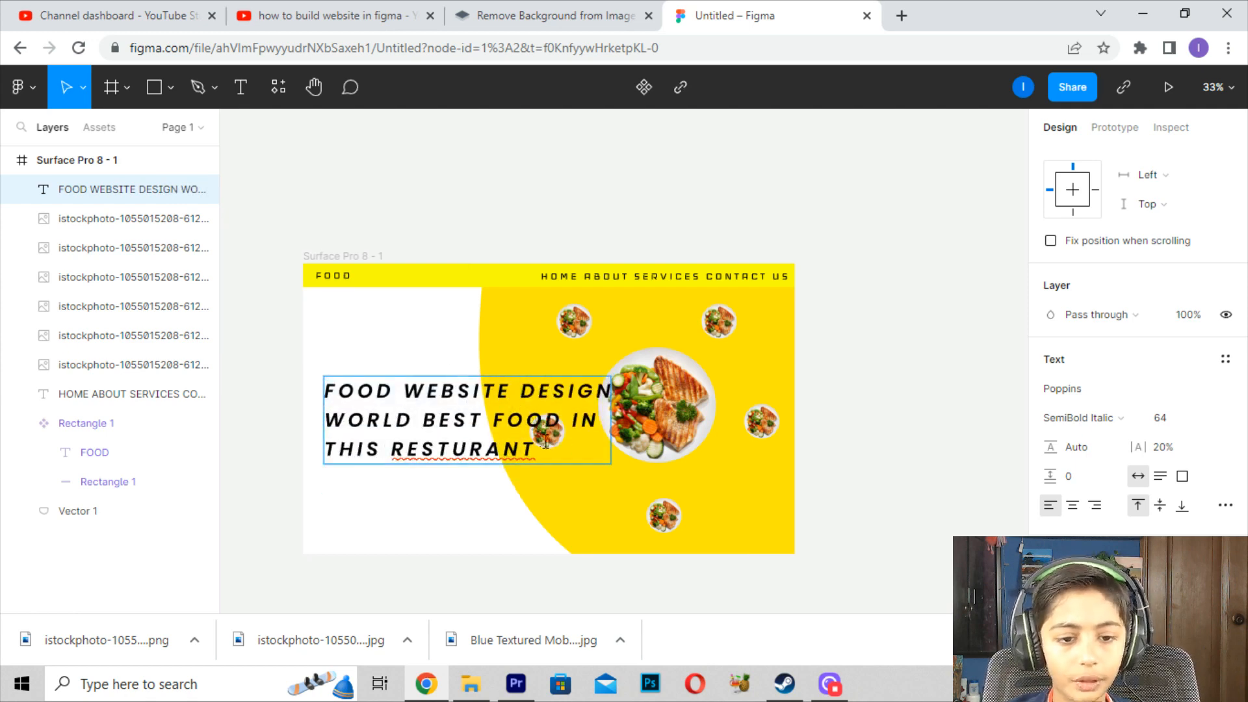
- Delete the words "IN THIS RESTURANT" from the end of the headline
{"action": "left_click_drag", "start_coordinate": [552, 447], "coordinate": [588, 426]}
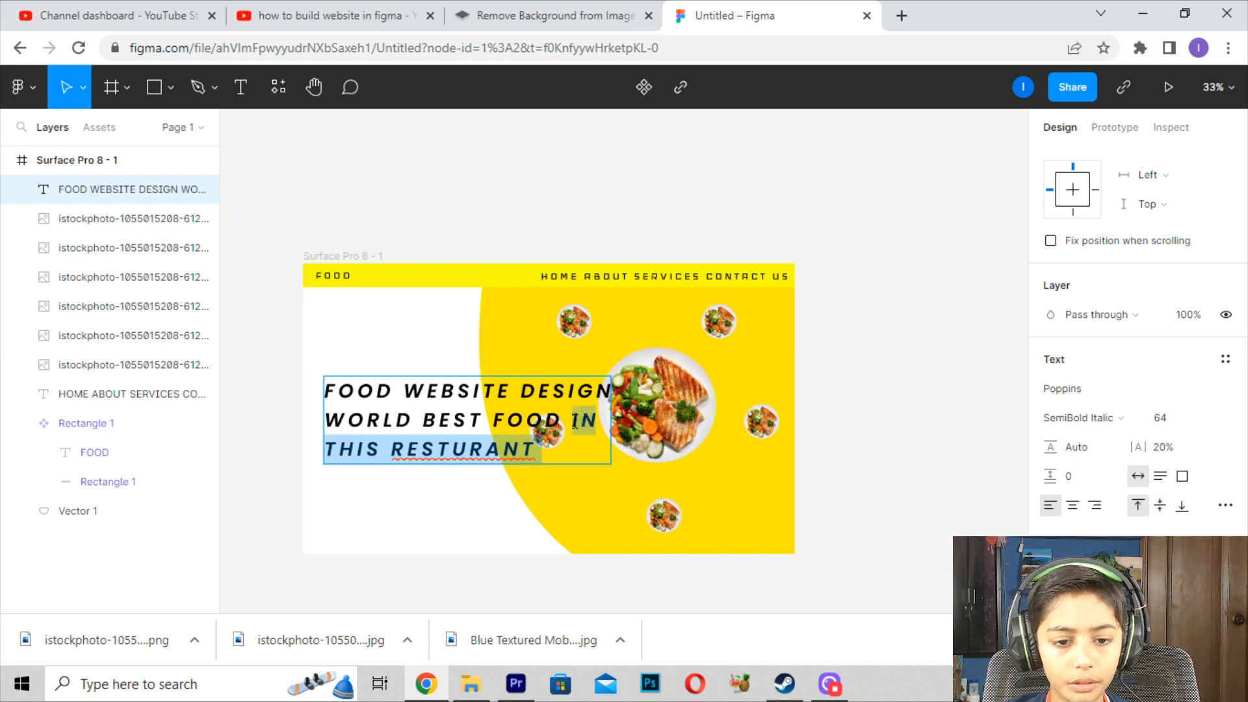
{"action": "key", "text": "BackSpace"}
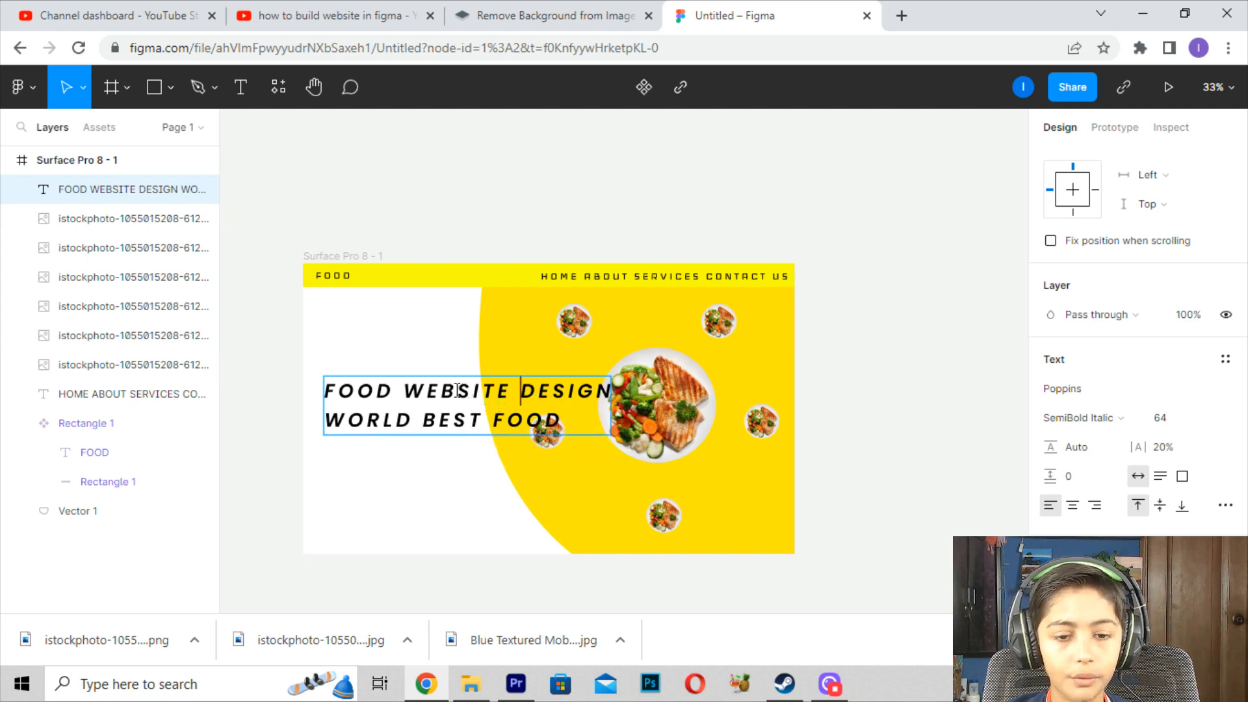
{"action": "key", "text": "Escape"}
- Rebreak the headline into the three lines "FOOD WEBSITE / DESIGN WORLD / BEST FOOD"
{"action": "mouse_move", "coordinate": [440, 400]}
{"action": "left_mouse_down"}
{"action": "mouse_move", "coordinate": [414, 400]}
{"action": "mouse_move", "coordinate": [441, 401]}
{"action": "left_mouse_up"}
{"action": "double_click", "coordinate": [441, 401]}
{"action": "left_click", "coordinate": [524, 395]}
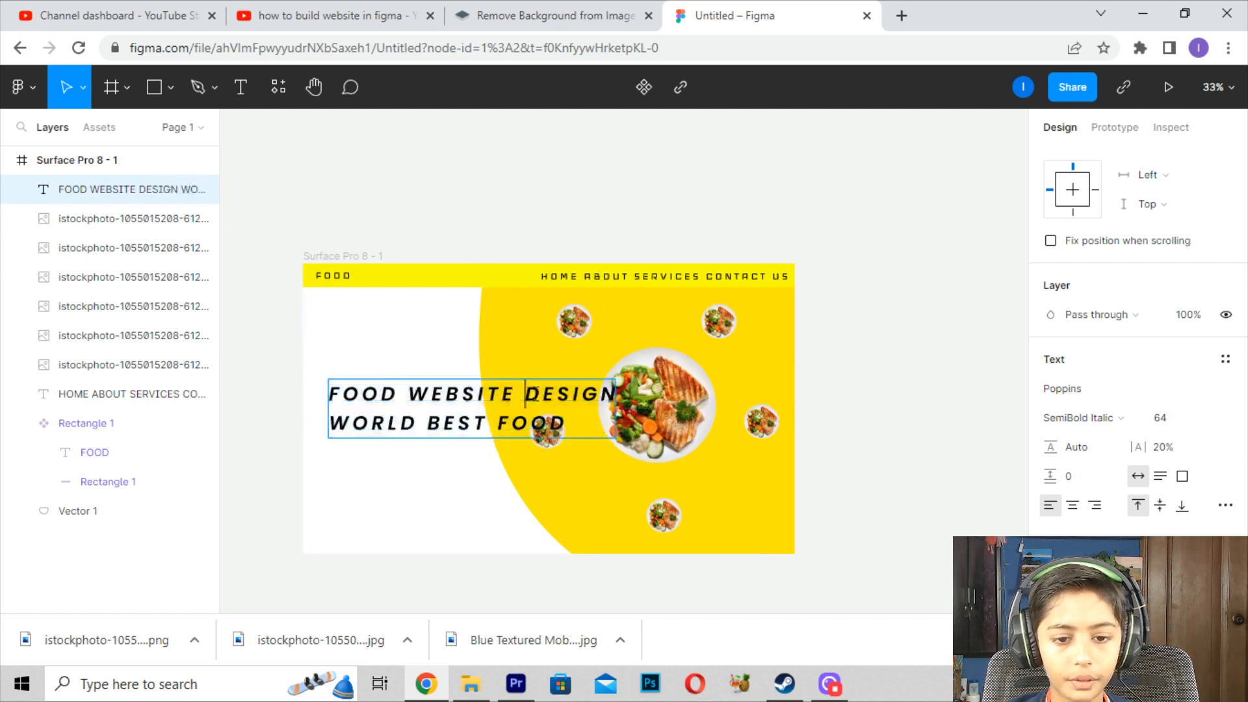
{"action": "key", "text": "Return"}
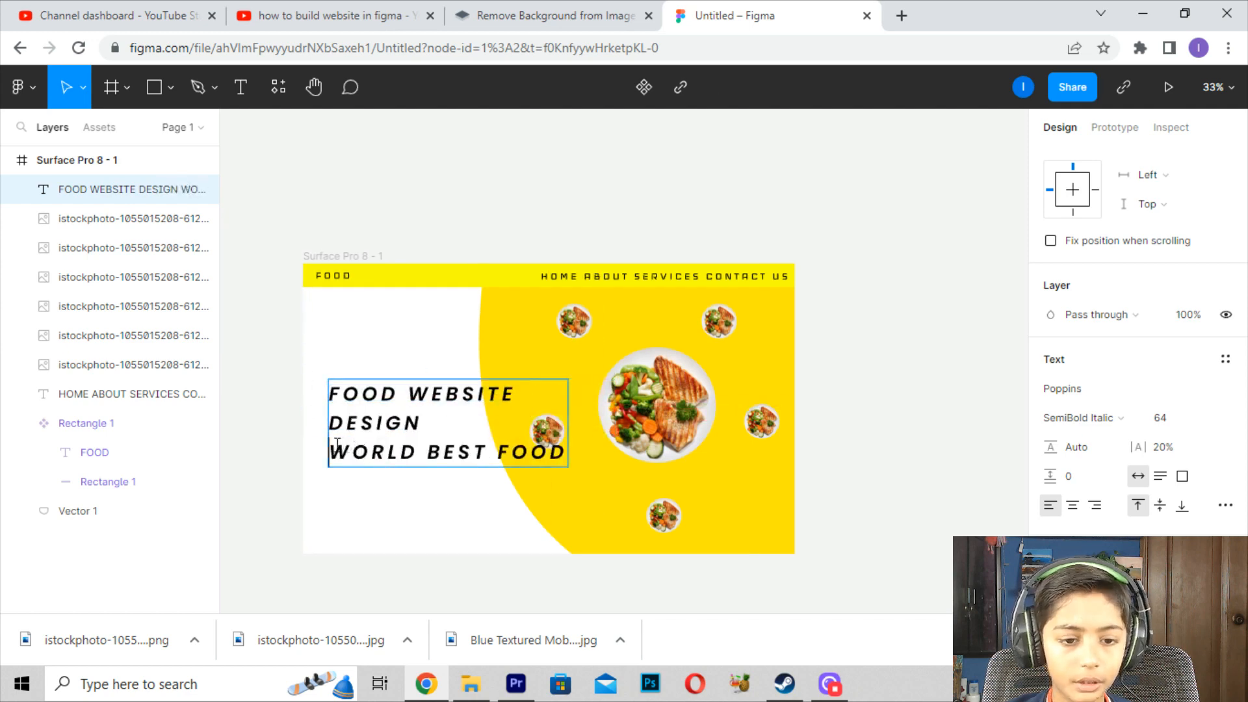
{"action": "key", "text": "BackSpace"}
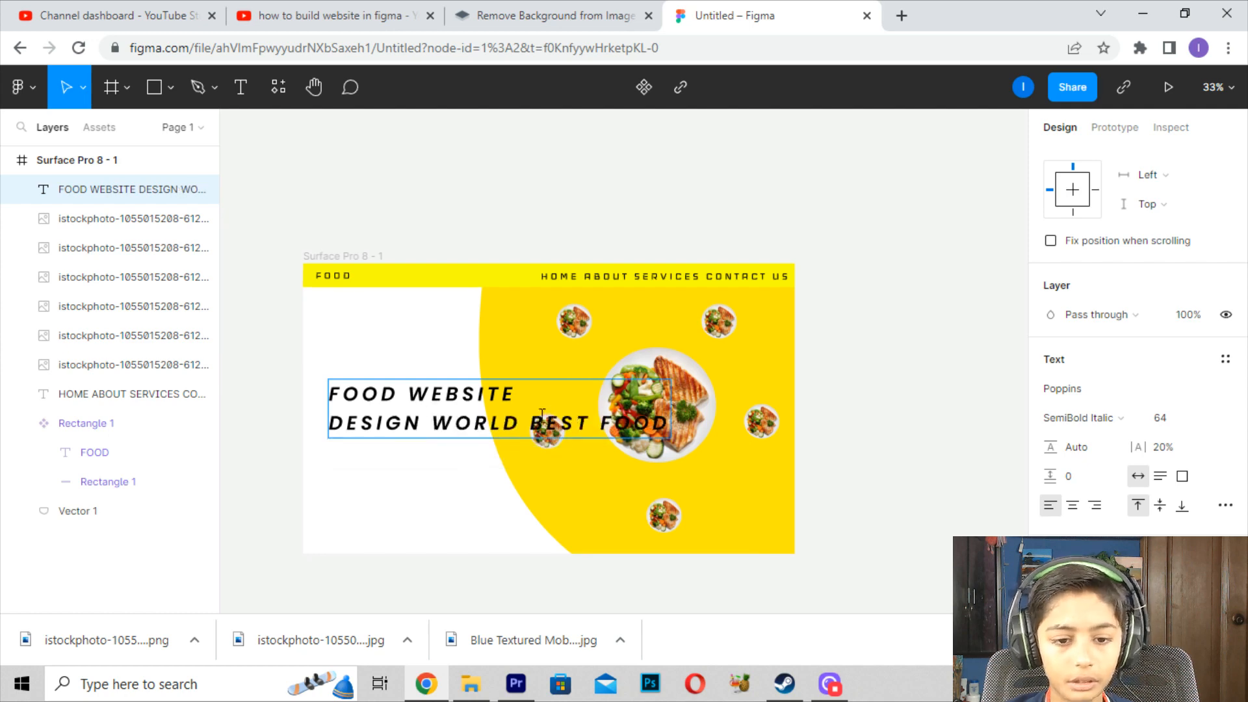
{"action": "key", "text": "Return"}
{"action": "left_click", "coordinate": [424, 362]}
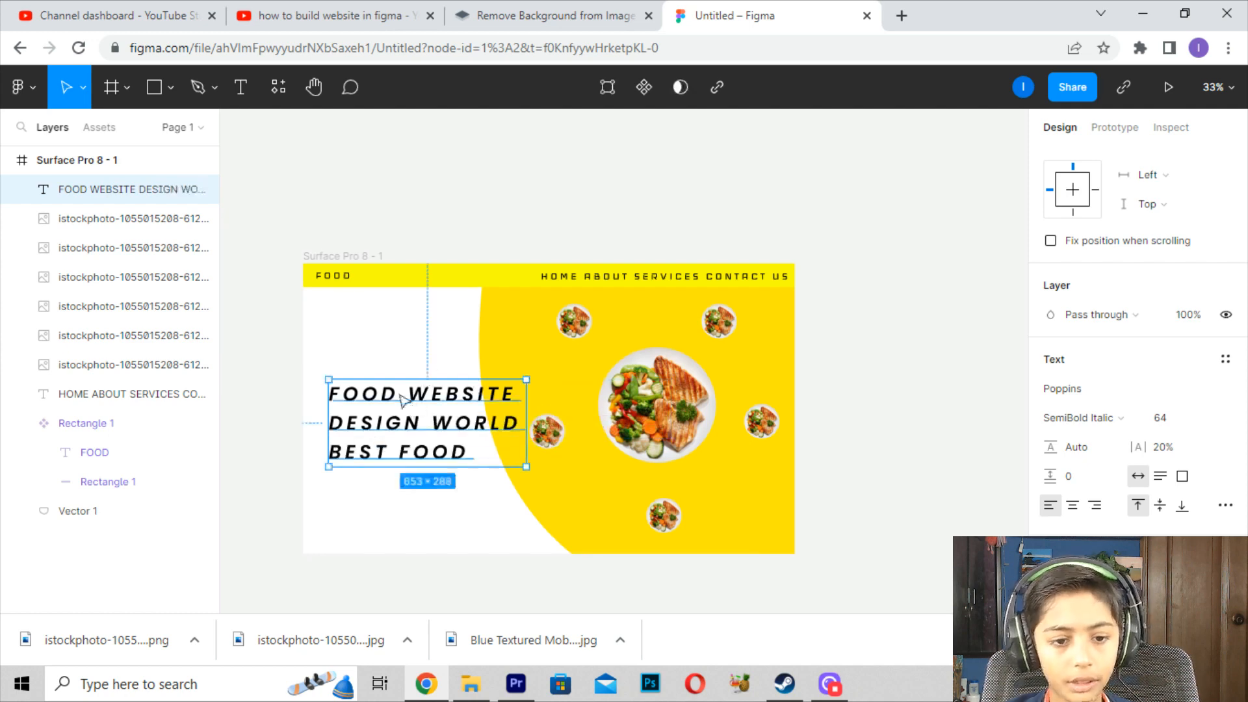
- Move the headline up and toward the frame's left edge so its start lines up with the FOOD logo in the header
{"action": "left_click_drag", "start_coordinate": [406, 412], "coordinate": [387, 397]}
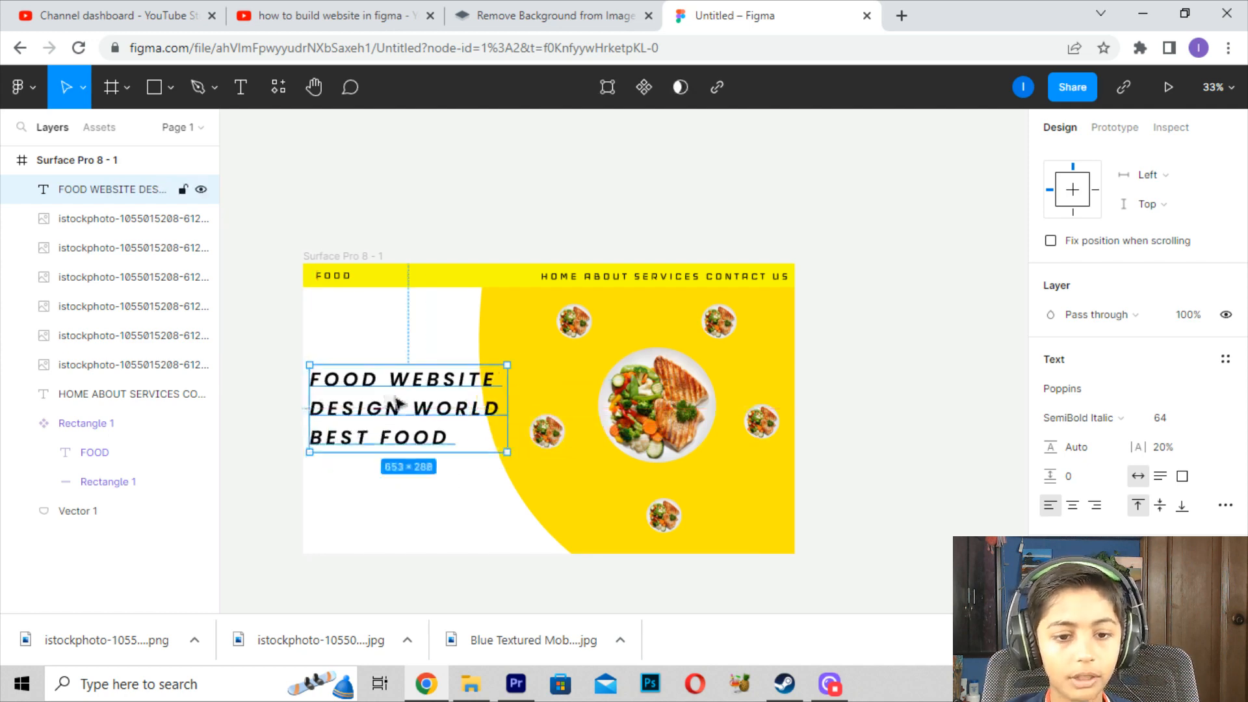
{"action": "left_click", "coordinate": [367, 336]}
{"action": "left_click", "coordinate": [416, 408]}
{"action": "key", "text": "Right"}
{"action": "key", "text": "Right"}
{"action": "key", "text": "Right"}
{"action": "key", "text": "Right"}
{"action": "key", "text": "Right"}
{"action": "key", "text": "Right"}
{"action": "key", "text": "Right"}
{"action": "key", "text": "Right"}
{"action": "key", "text": "Right"}
{"action": "key", "text": "Right"}
{"action": "key", "text": "Right"}
{"action": "key", "text": "Right"}
{"action": "left_click", "coordinate": [329, 285]}
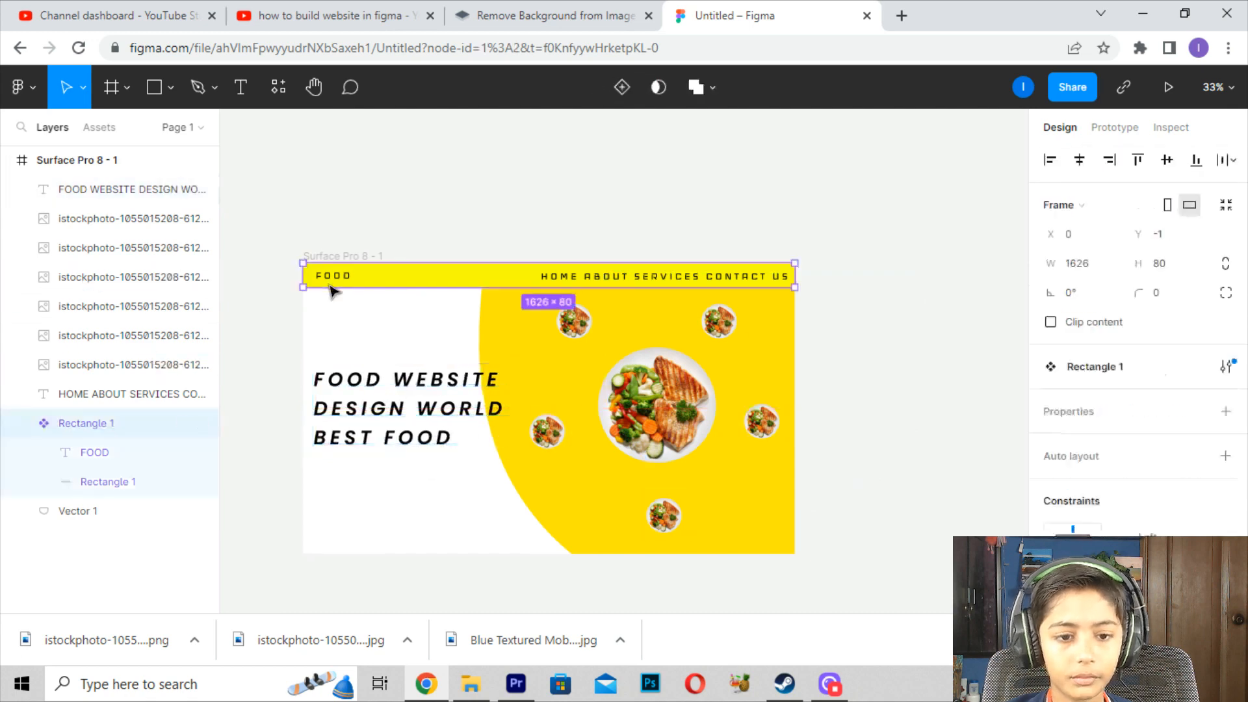
{"action": "left_click", "coordinate": [446, 253]}
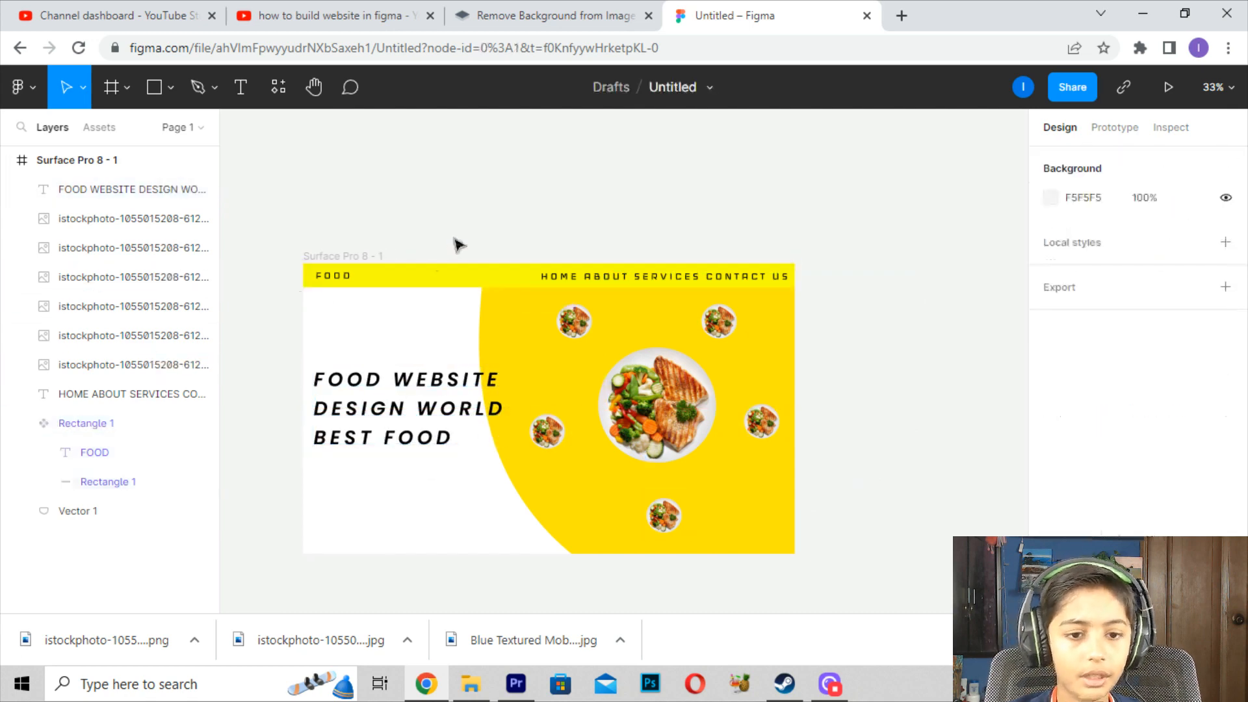
{"action": "left_click", "coordinate": [426, 383]}
{"action": "left_click", "coordinate": [441, 242]}
- Search Google for wikiwand in a new browser tab and clear the query
{"action": "key", "text": "ctrl+t"}
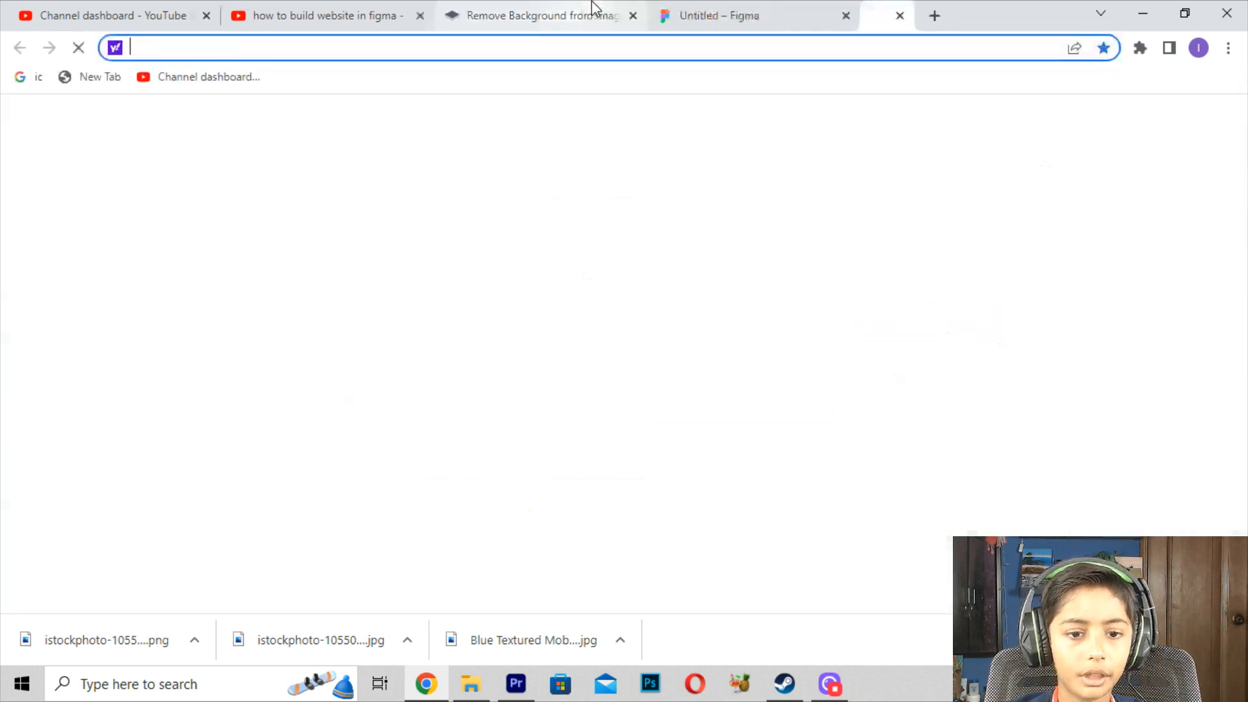
{"action": "type", "text": "google.com"}
{"action": "key", "text": "Return"}
{"action": "mouse_move", "coordinate": [686, 8]}
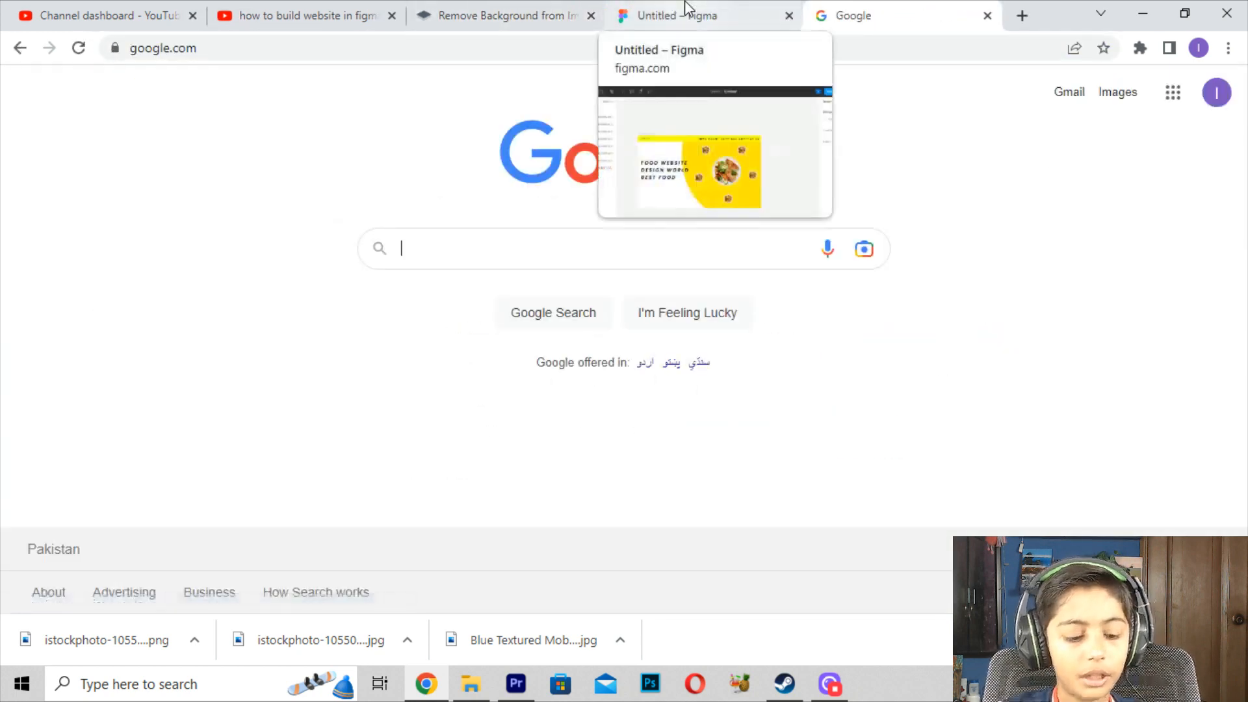
{"action": "type", "text": "wikiwand"}
{"action": "key", "text": "Return"}
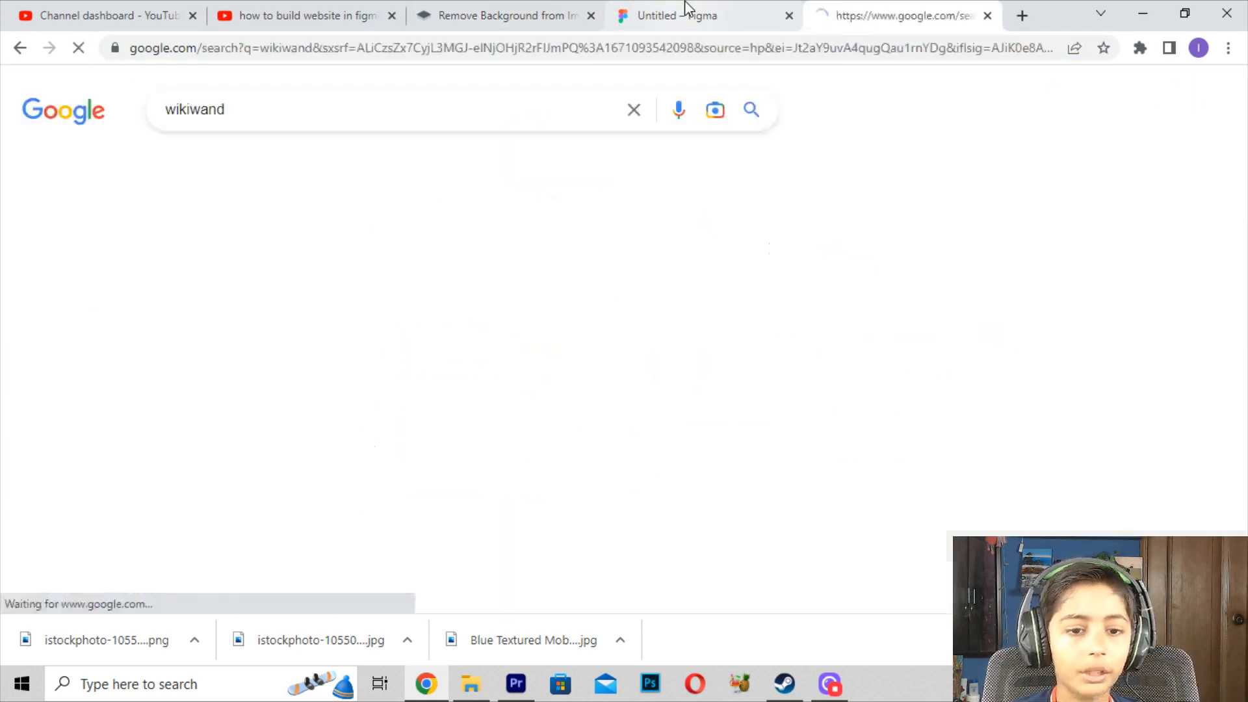
{"action": "left_click", "coordinate": [462, 101]}
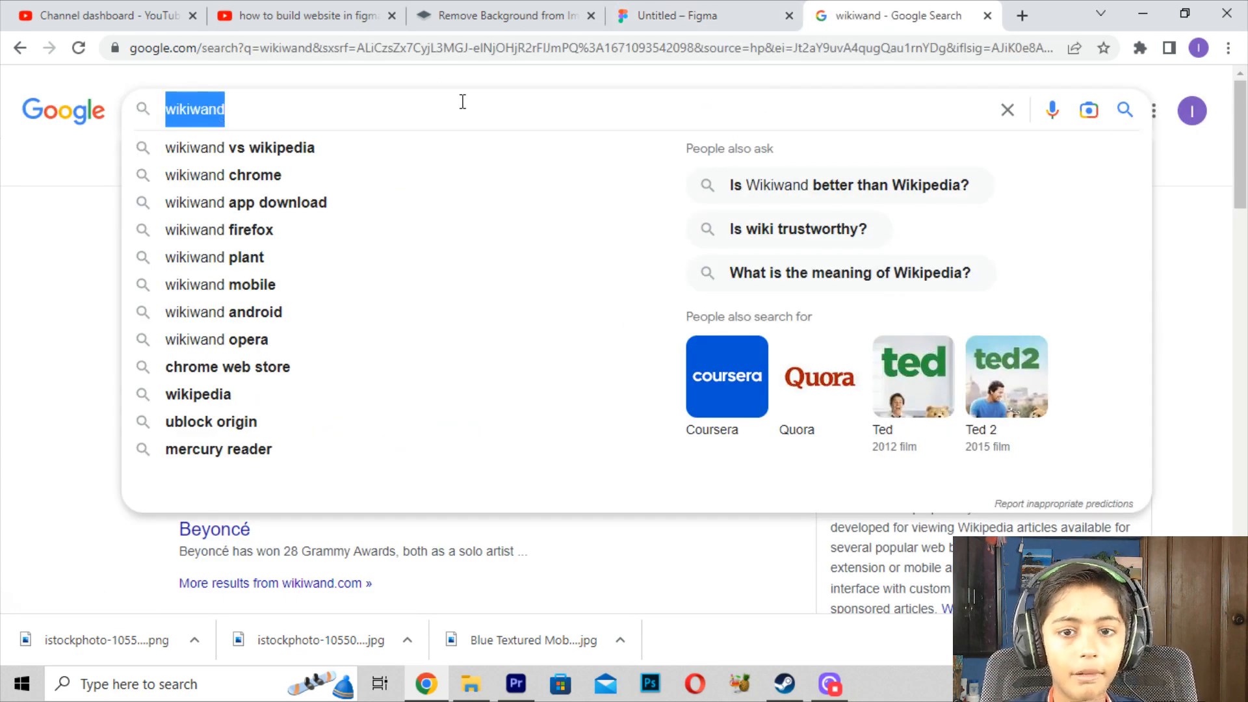
{"action": "key", "text": "BackSpace"}
- Switch back to the Figma file and add the text "lorem" in the white area below the headline
{"action": "left_click", "coordinate": [782, 9]}
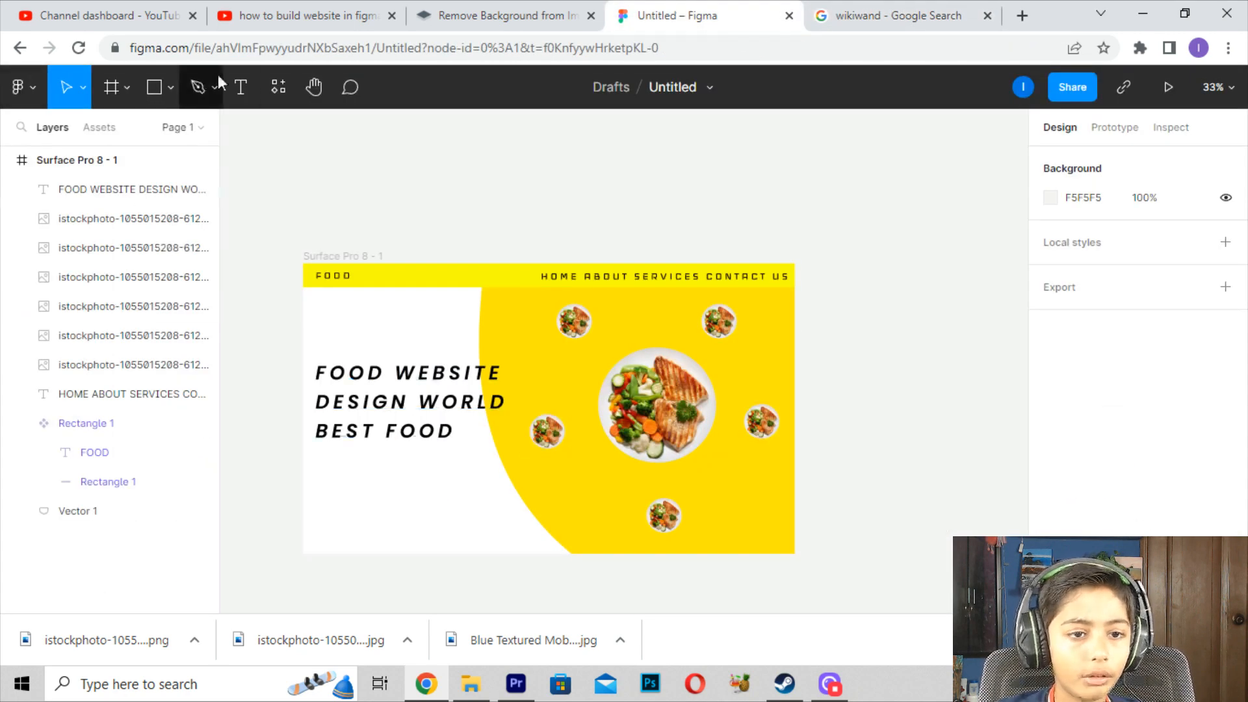
{"action": "key", "text": "t"}
{"action": "left_click", "coordinate": [332, 465]}
{"action": "type", "text": "LOREM"}
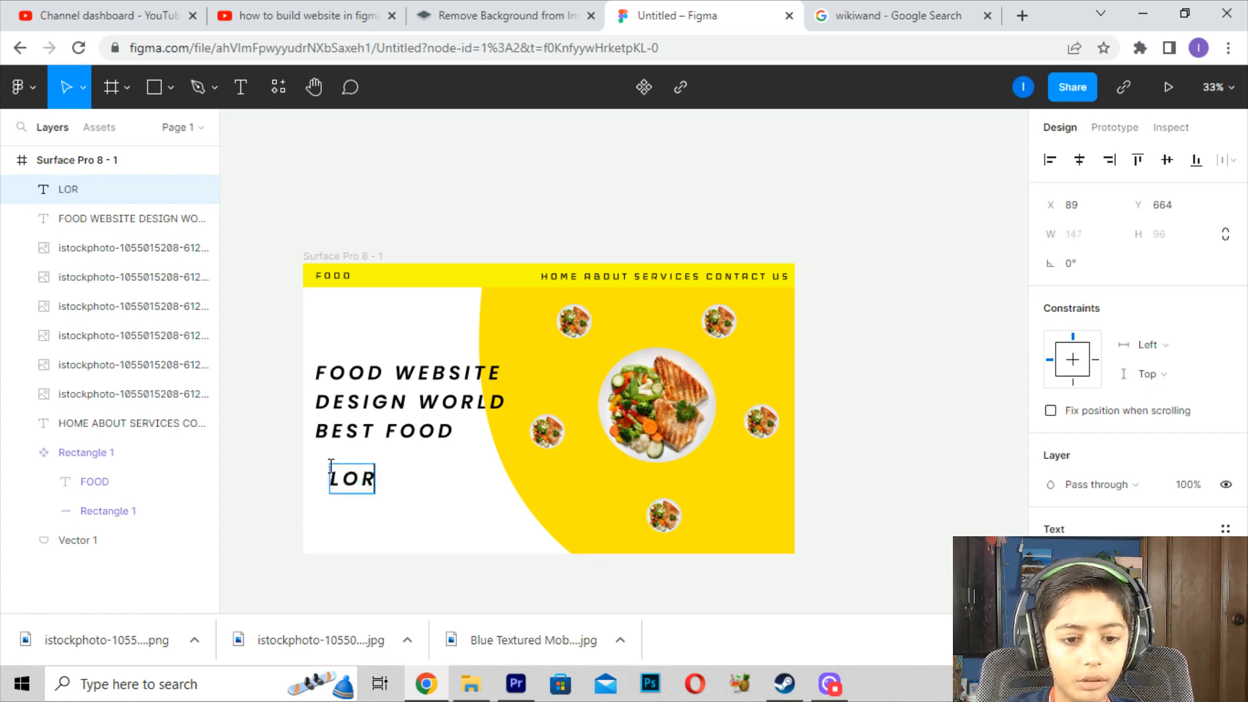
{"action": "key", "text": "BackSpace"}
{"action": "key", "text": "BackSpace"}
{"action": "key", "text": "BackSpace"}
{"action": "key", "text": "BackSpace"}
{"action": "key", "text": "BackSpace"}
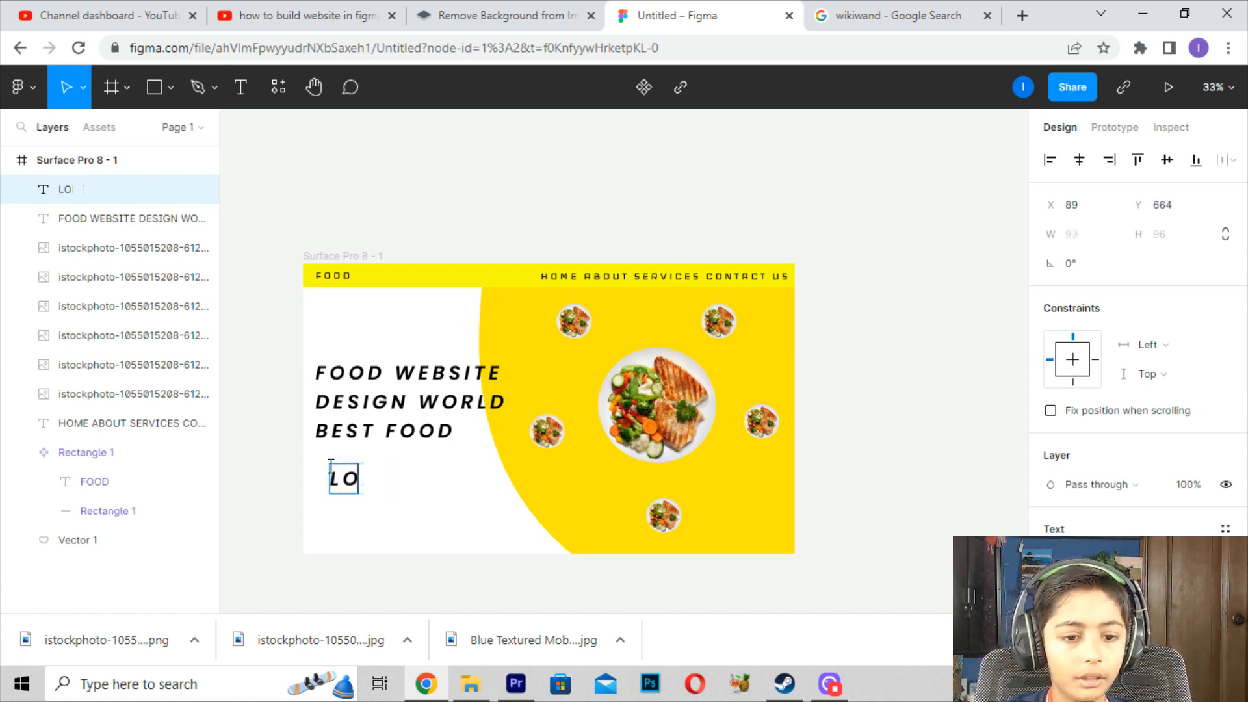
{"action": "type", "text": "lorem"}
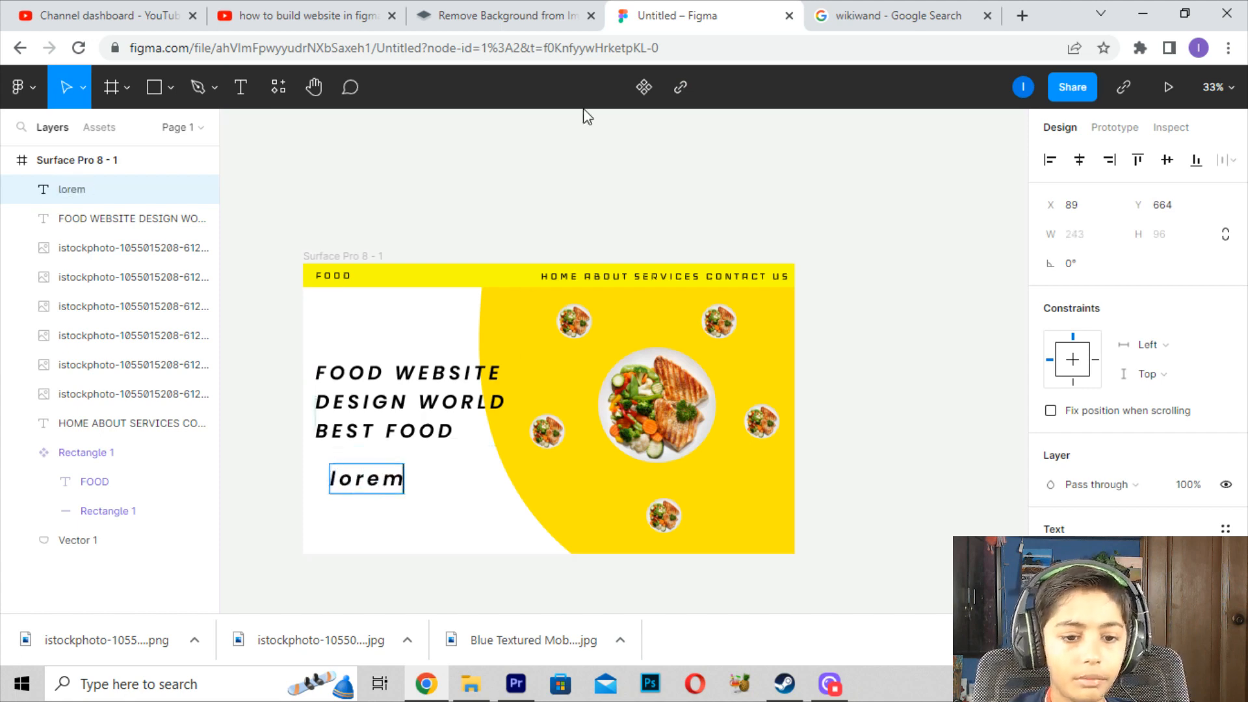
{"action": "key", "text": "Escape"}
- Switch to the Google tab and search for wikipedia
{"action": "left_click", "coordinate": [897, 16]}
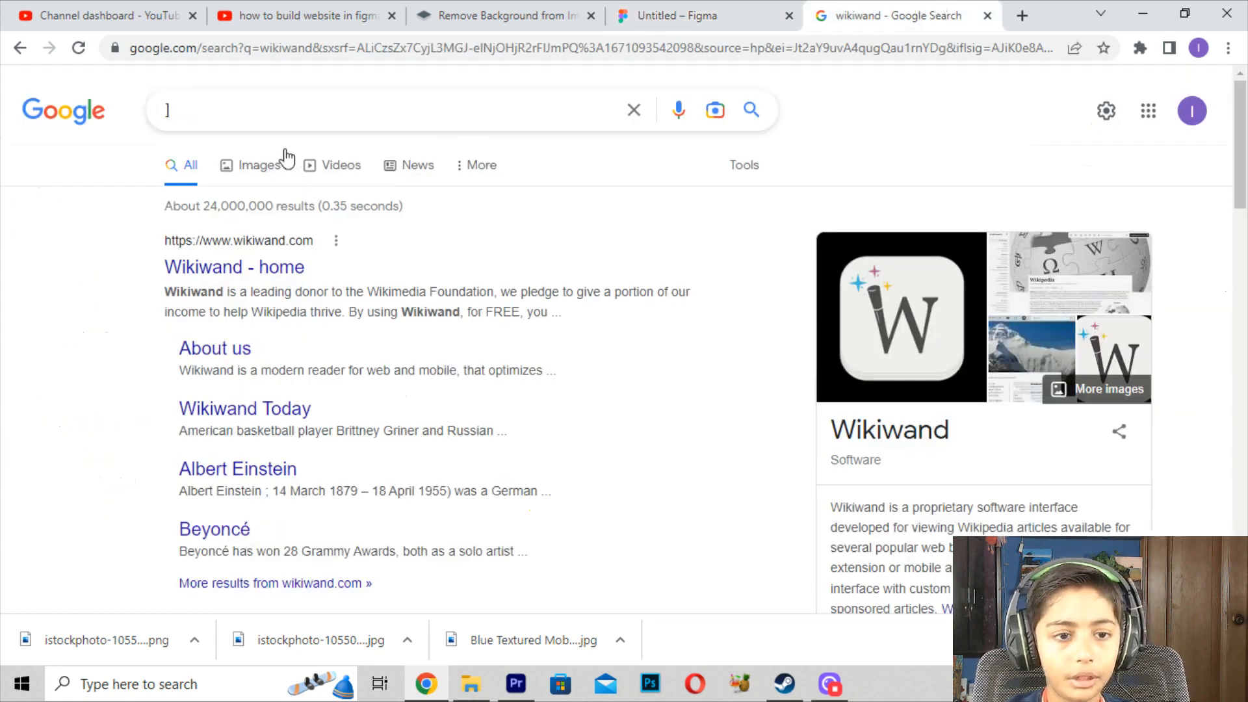
{"action": "type", "text": "wiki"}
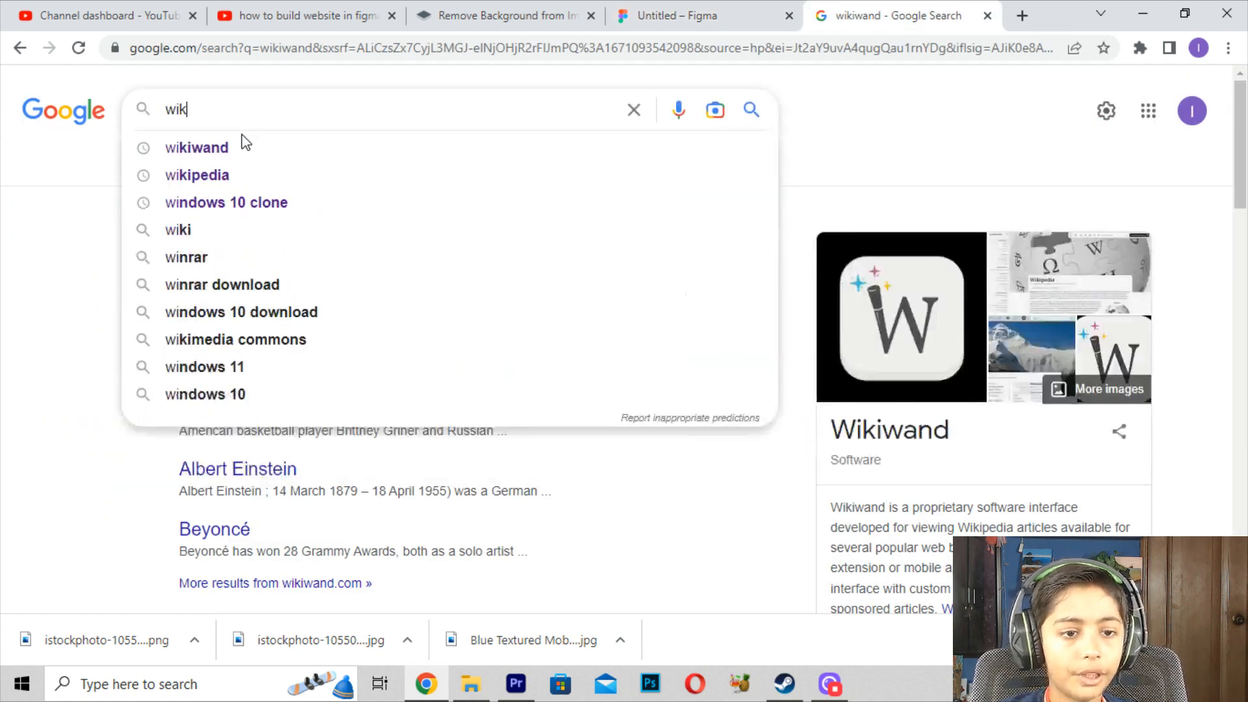
{"action": "key", "text": "Down"}
{"action": "key", "text": "Down"}
{"action": "key", "text": "Return"}
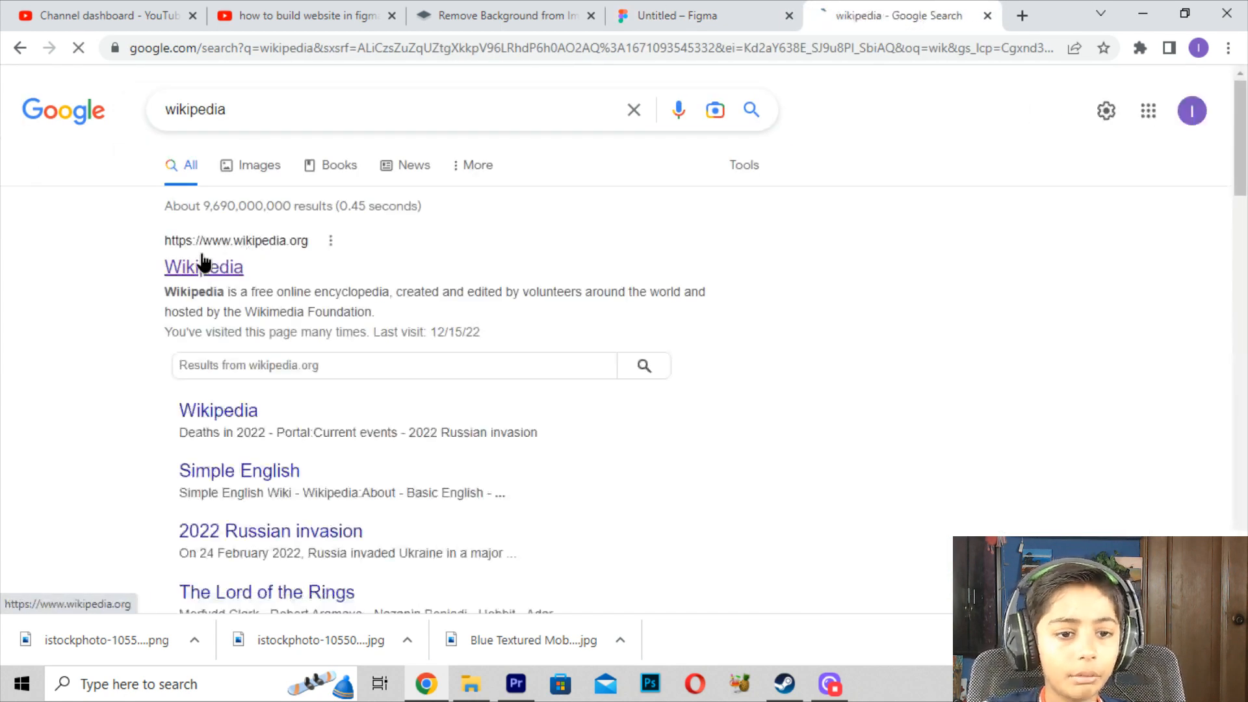
- Open the Wikipedia site from the search results and bring up its English article on food
{"action": "left_click", "coordinate": [203, 263]}
{"action": "left_click", "coordinate": [567, 501]}
{"action": "type", "text": "foo"}
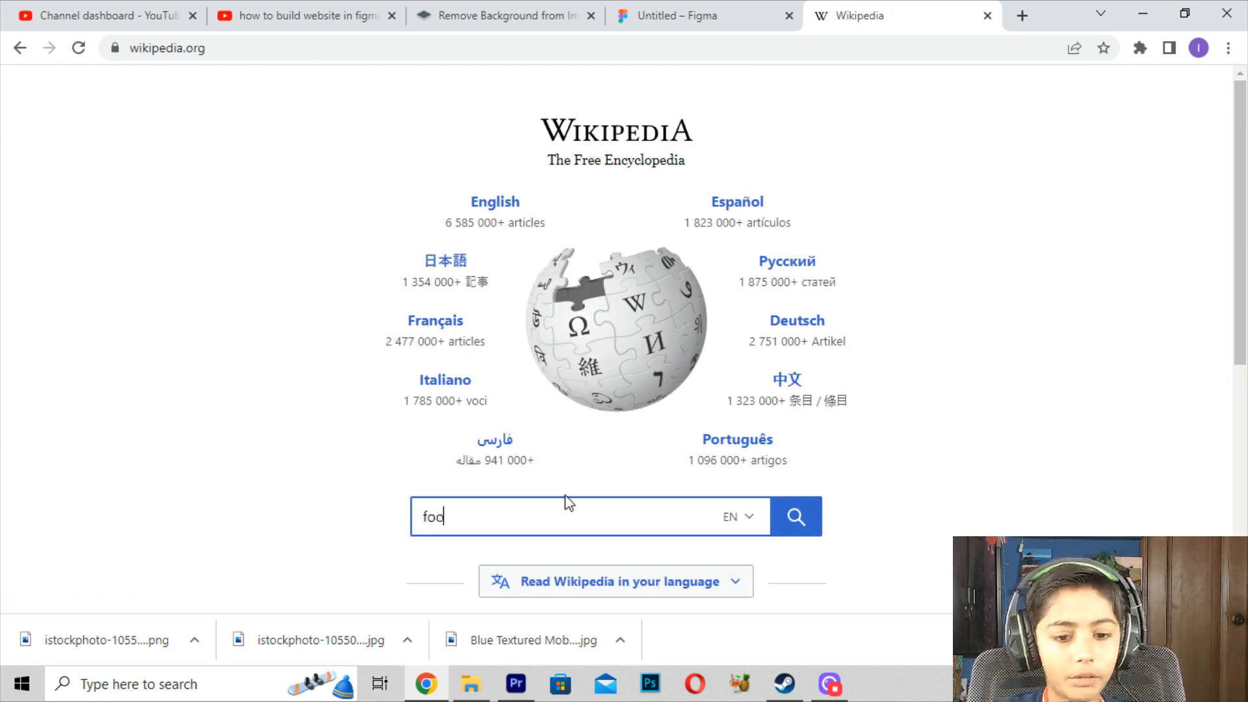
{"action": "type", "text": "d"}
{"action": "left_click", "coordinate": [544, 575]}
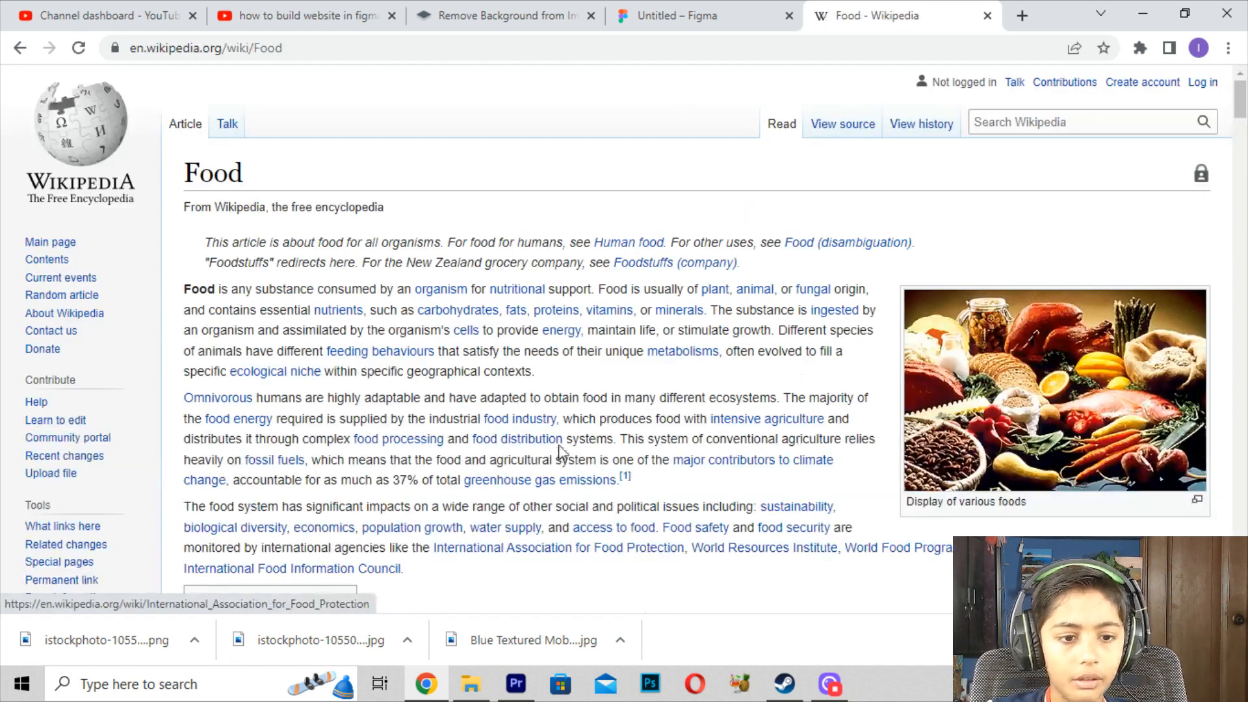
- Copy the opening passage of Wikipedia's Food article and paste it into the Figma file
{"action": "left_click_drag", "start_coordinate": [205, 242], "coordinate": [862, 353]}
{"action": "key", "text": "ctrl+c"}
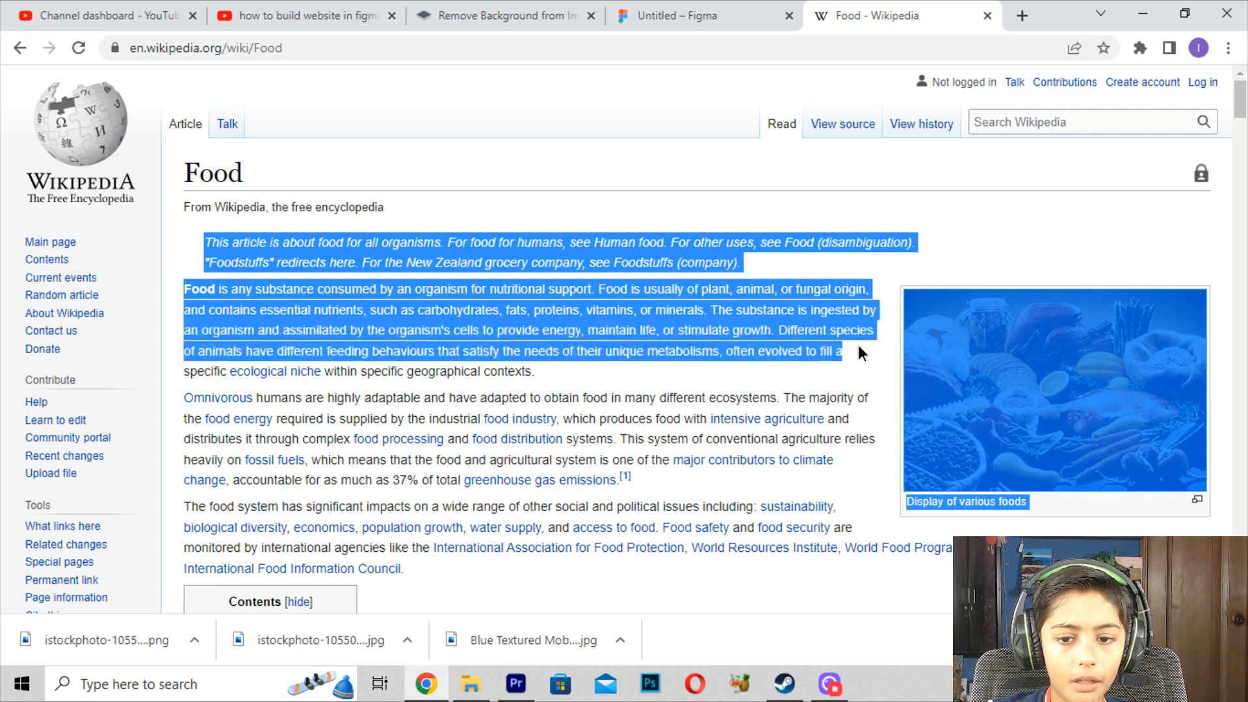
{"action": "left_click", "coordinate": [691, 15]}
{"action": "key", "text": "ctrl+v"}
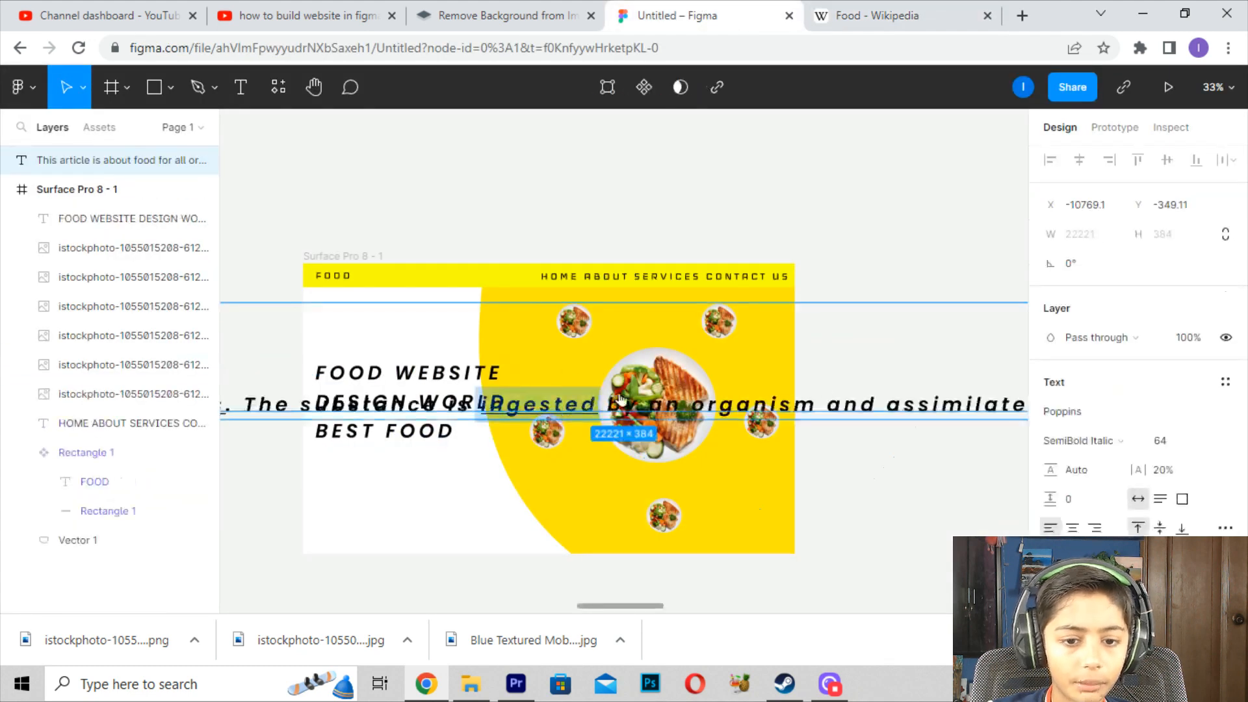
- Break the pasted article text into shorter lines with breaks around "assimilated", "minerals" and "often evolved"
{"action": "scroll", "coordinate": [875, 409], "scroll_direction": "down", "scroll_amount": 2}
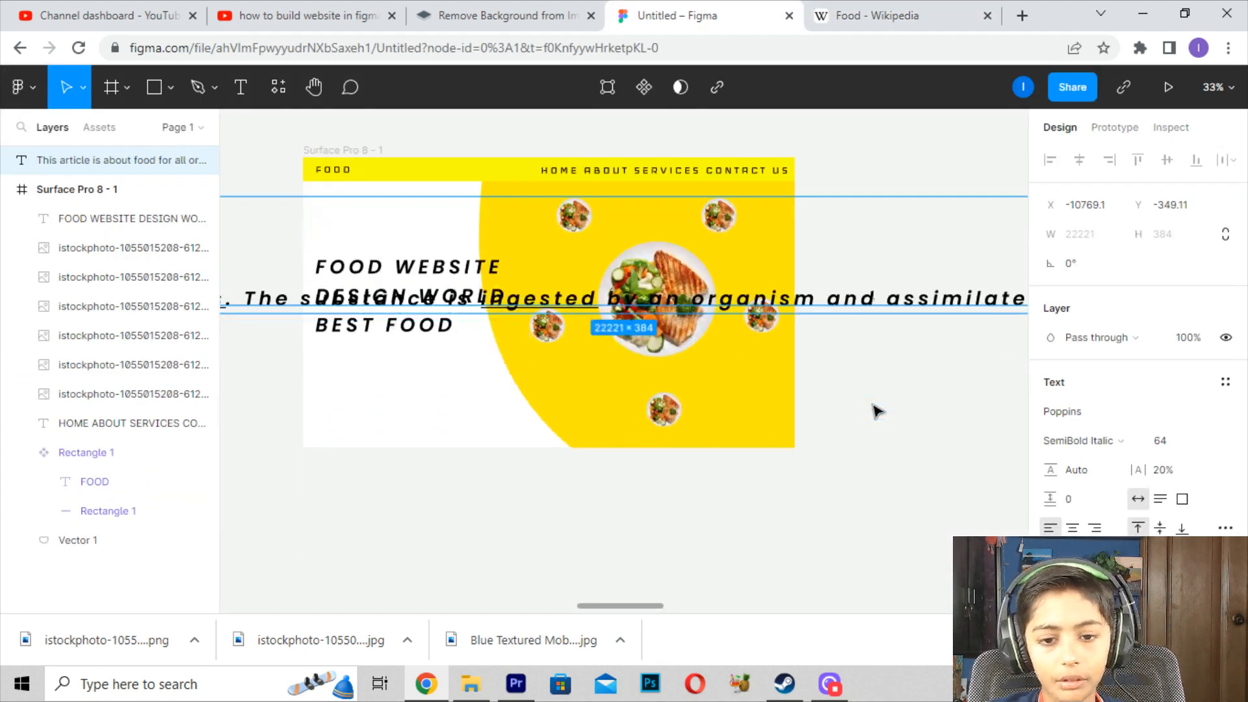
{"action": "scroll", "coordinate": [874, 410], "scroll_direction": "down", "scroll_amount": 3}
{"action": "double_click", "coordinate": [875, 329]}
{"action": "left_click", "coordinate": [885, 325]}
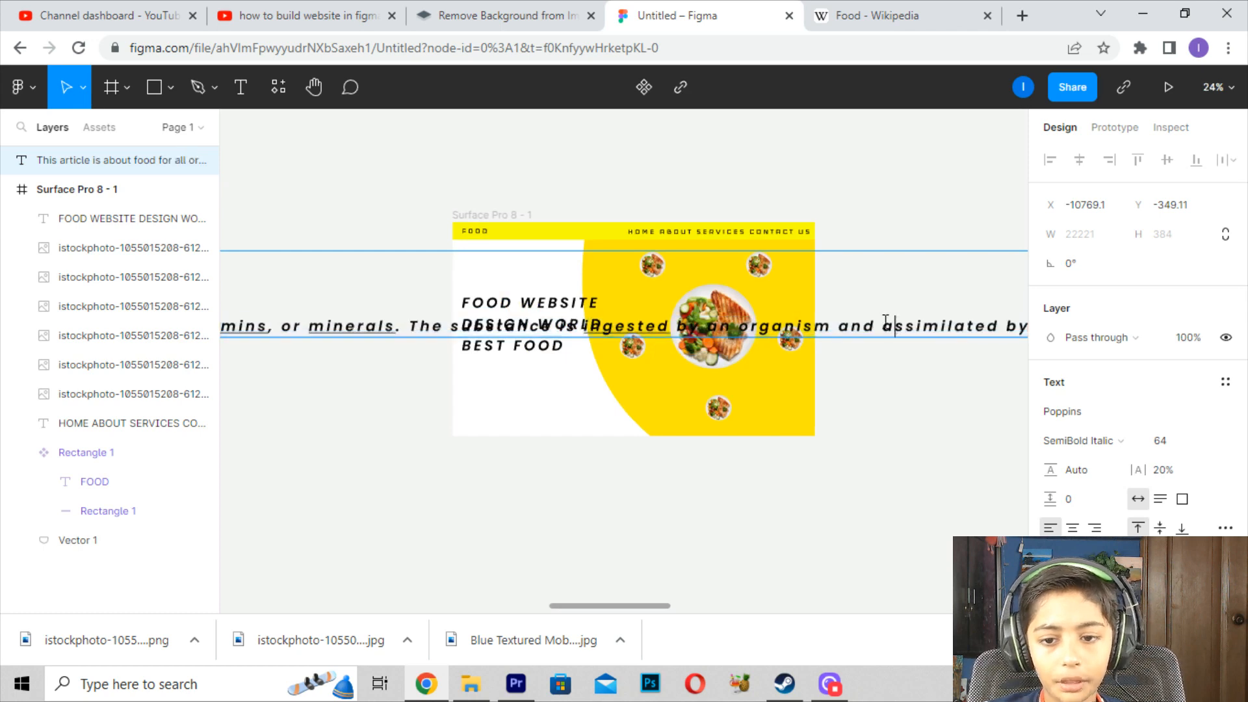
{"action": "key", "text": "Return"}
{"action": "left_click", "coordinate": [839, 329]}
{"action": "key", "text": "Return"}
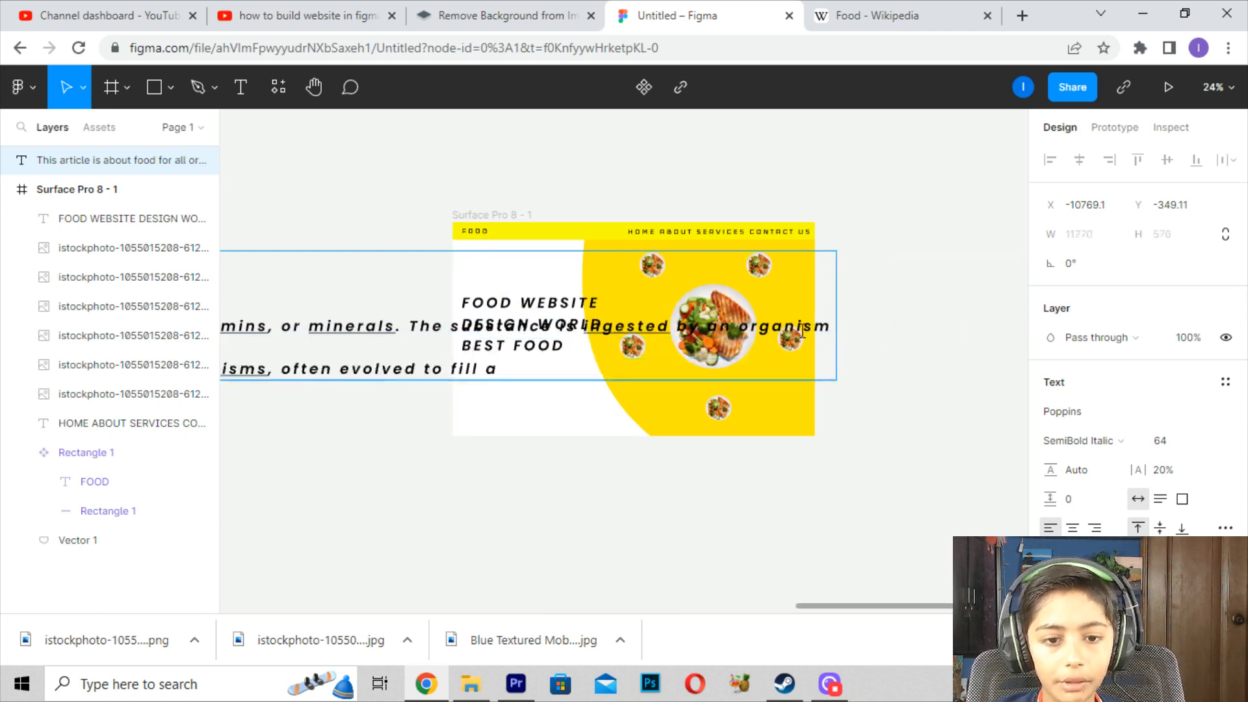
{"action": "left_click", "coordinate": [306, 334]}
{"action": "key", "text": "Return"}
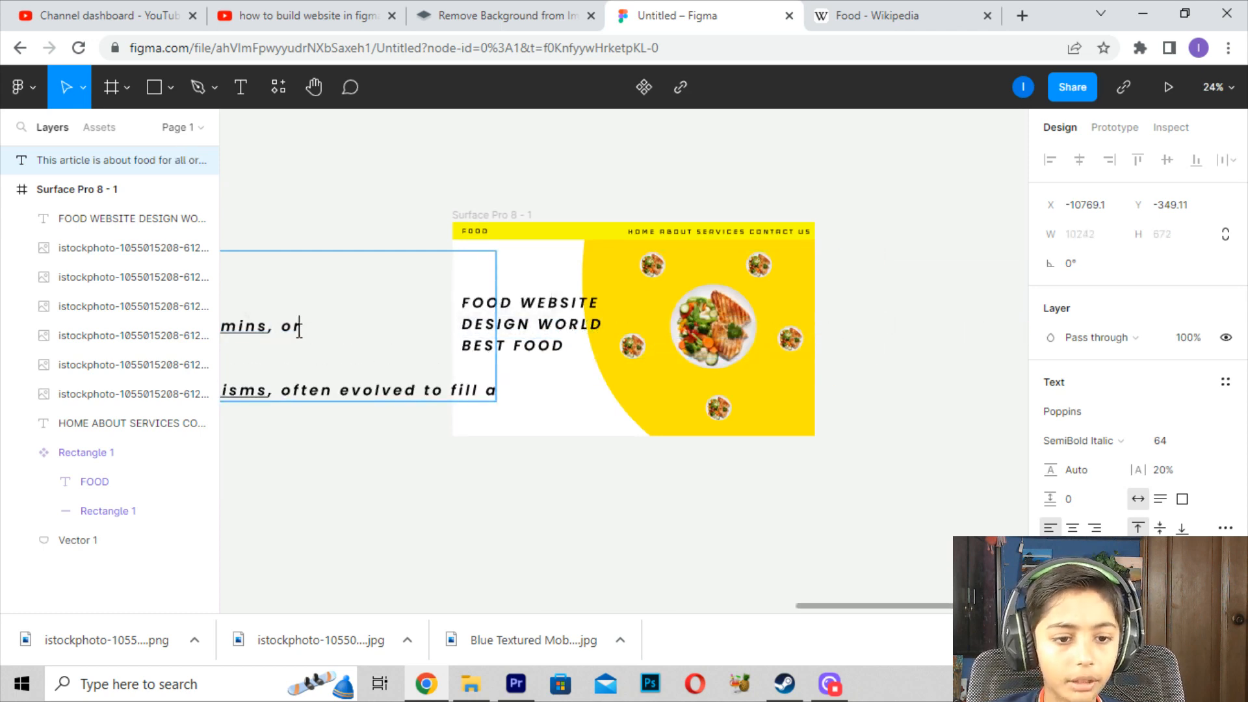
{"action": "key", "text": "Return"}
{"action": "left_click", "coordinate": [282, 410]}
{"action": "key", "text": "Return"}
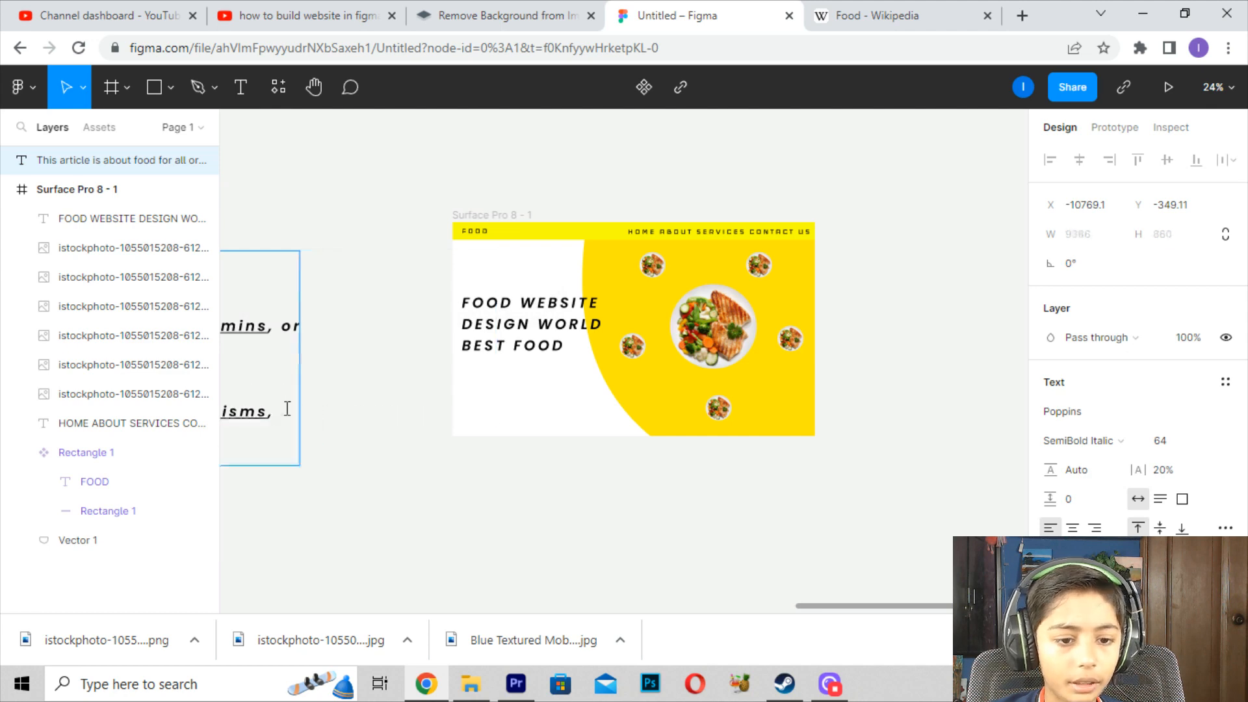
{"action": "key", "text": "Escape"}
- Move the pasted text beside the page frame and resize its text box to about 2028 × 926
{"action": "left_click_drag", "start_coordinate": [341, 332], "coordinate": [855, 302]}
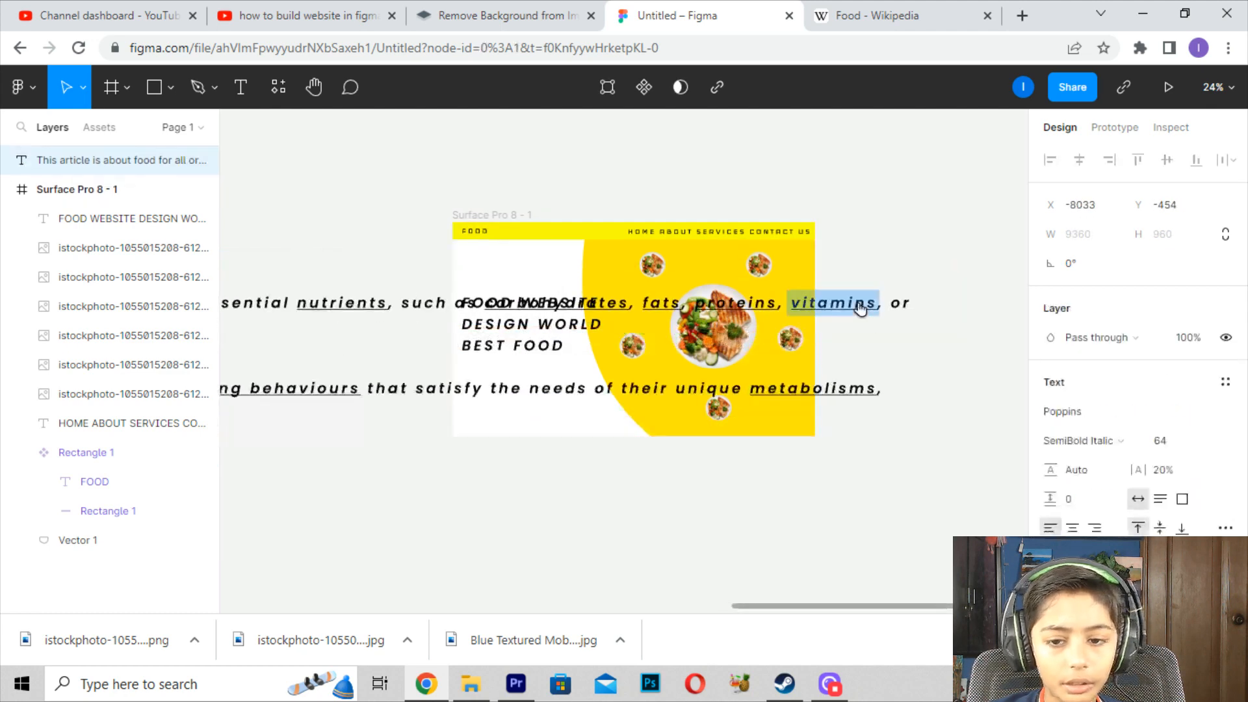
{"action": "left_click_drag", "start_coordinate": [914, 442], "coordinate": [290, 404]}
{"action": "scroll", "coordinate": [285, 401], "scroll_direction": "down", "scroll_amount": 2}
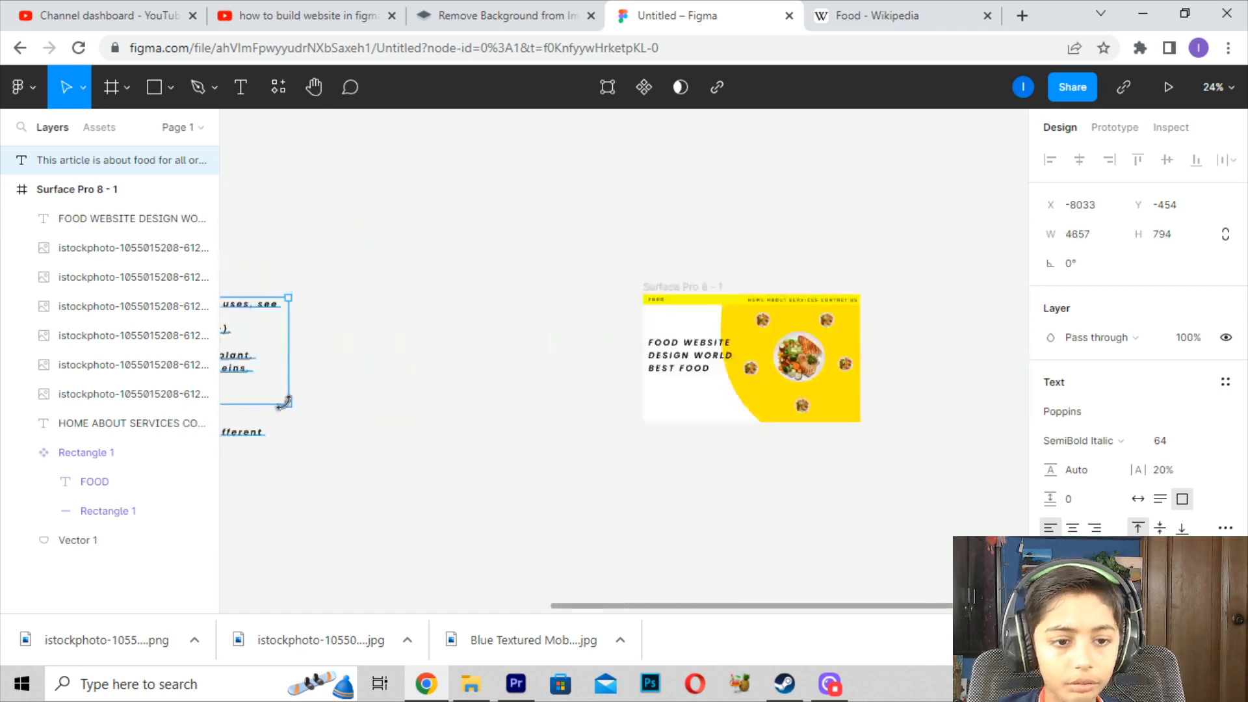
{"action": "left_click_drag", "start_coordinate": [369, 357], "coordinate": [671, 350]}
{"action": "left_click_drag", "start_coordinate": [417, 362], "coordinate": [777, 341]}
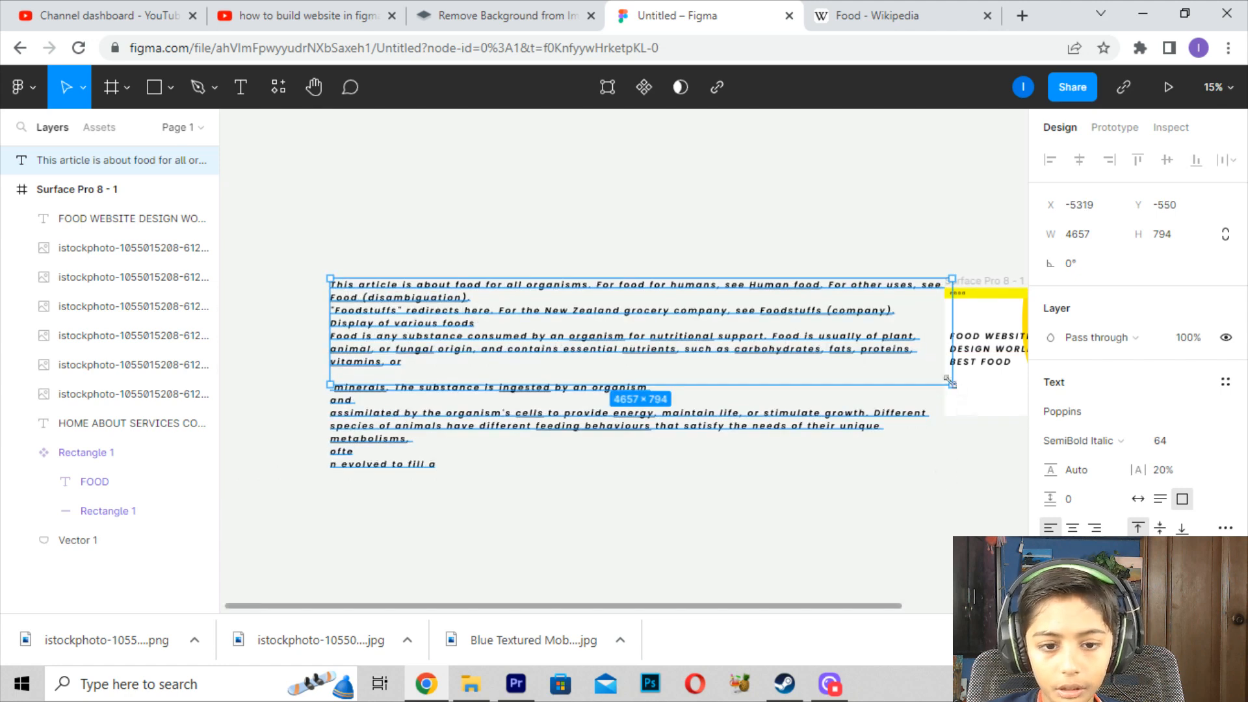
{"action": "left_click_drag", "start_coordinate": [950, 382], "coordinate": [601, 402]}
- Try font size 16 on the pasted text and change it to 32
{"action": "scroll", "coordinate": [1222, 292], "scroll_direction": "down", "scroll_amount": 3}
{"action": "left_click", "coordinate": [1209, 258]}
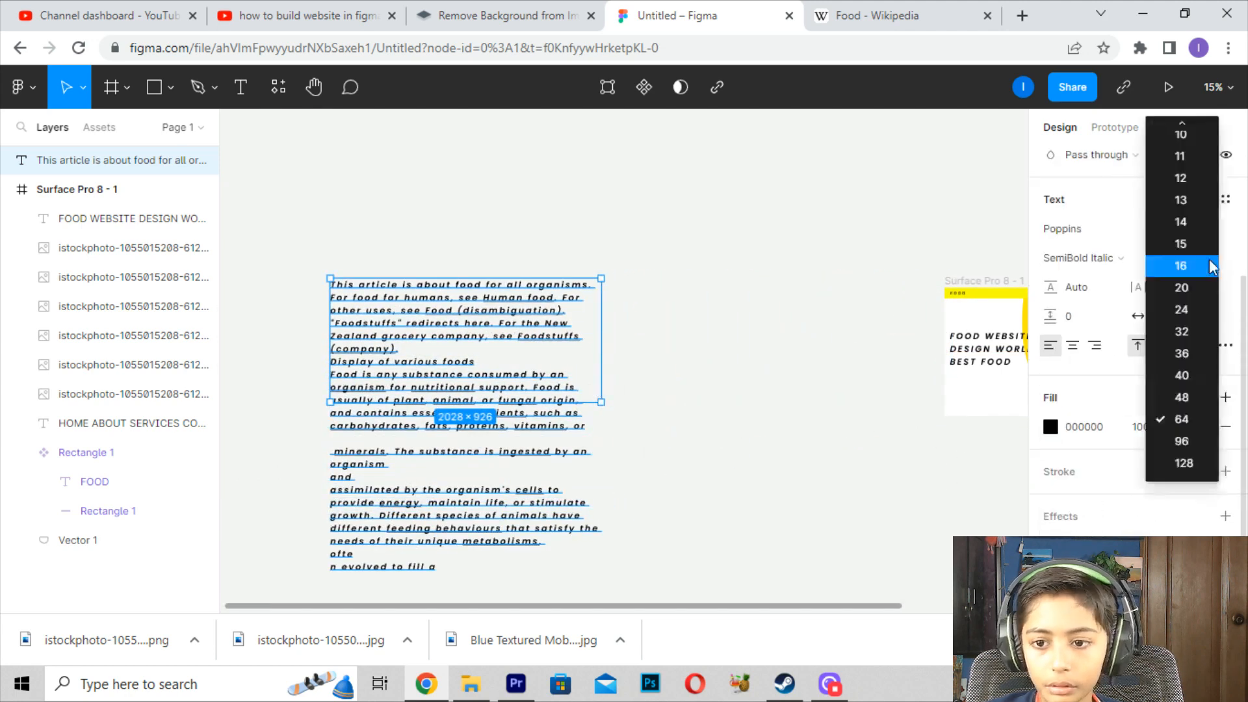
{"action": "left_click", "coordinate": [1192, 271]}
{"action": "scroll", "coordinate": [669, 371], "scroll_direction": "up", "scroll_amount": 1, "text": "ctrl"}
{"action": "scroll", "coordinate": [845, 338], "scroll_direction": "right", "scroll_amount": 3}
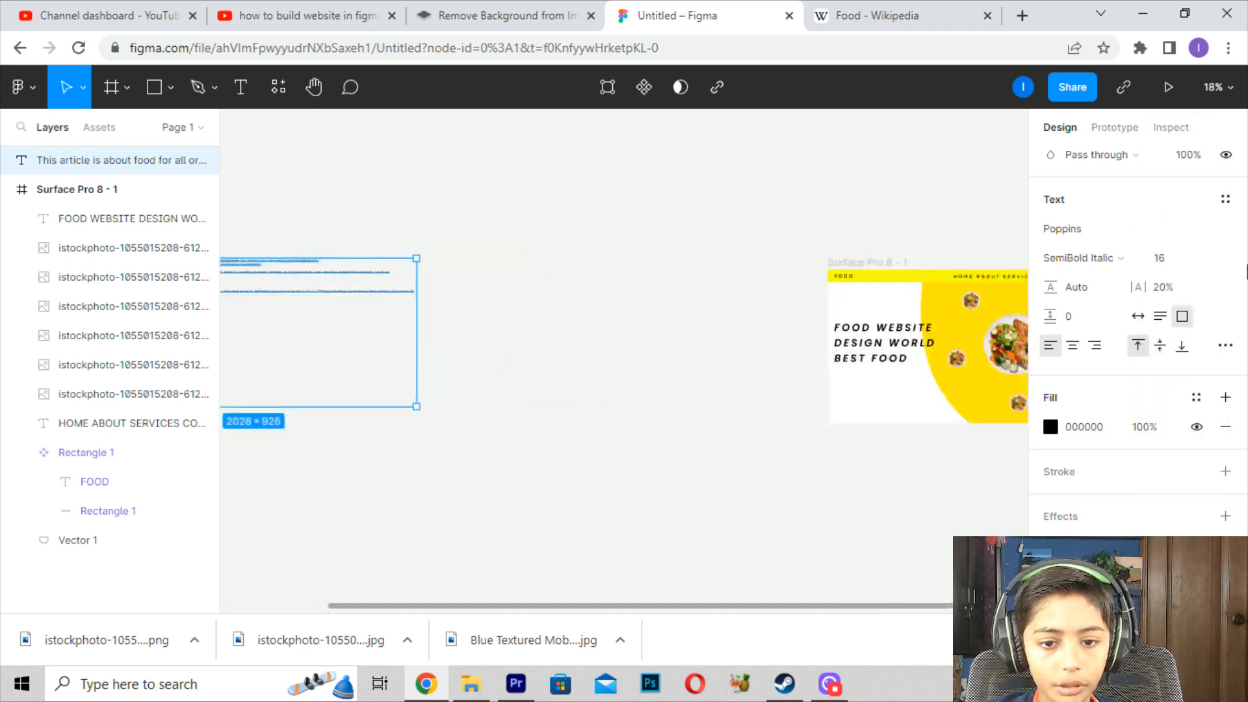
{"action": "left_click", "coordinate": [1208, 258]}
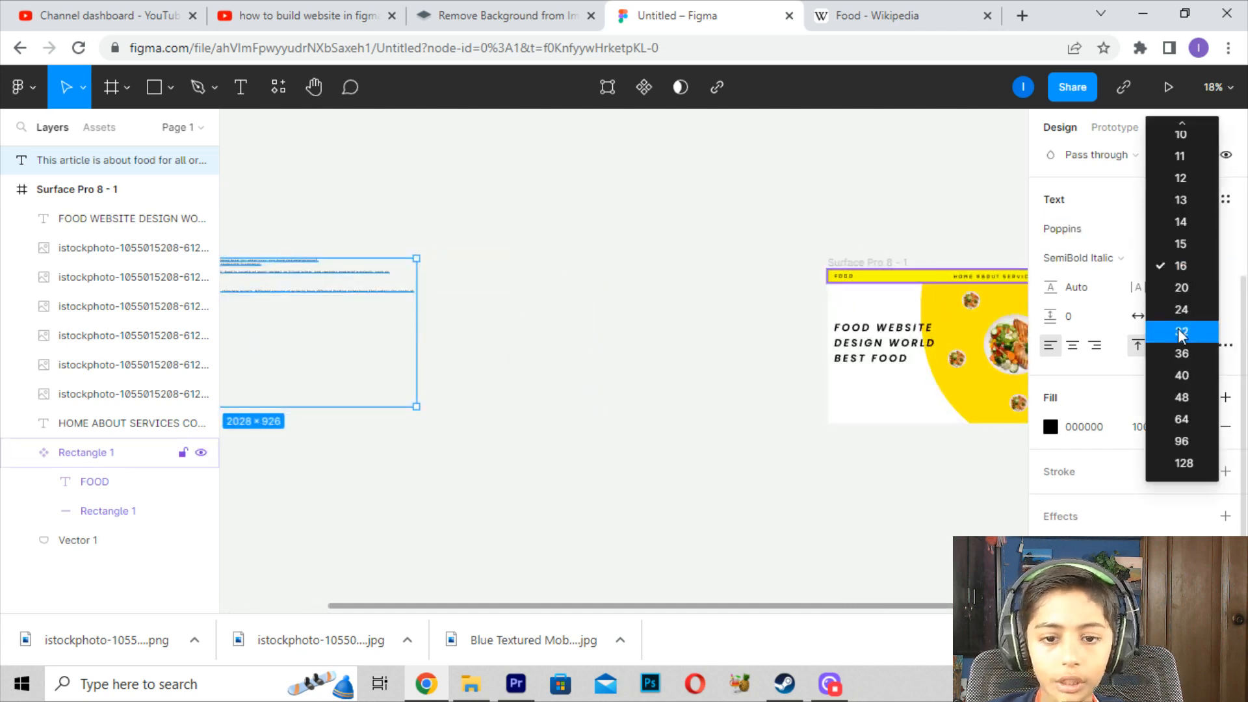
{"action": "left_click", "coordinate": [1181, 329]}
- Move the pasted text block onto the page frame below the headline
{"action": "left_click_drag", "start_coordinate": [470, 221], "coordinate": [669, 189]}
{"action": "left_click_drag", "start_coordinate": [374, 275], "coordinate": [883, 363]}
{"action": "left_click_drag", "start_coordinate": [805, 327], "coordinate": [394, 235]}
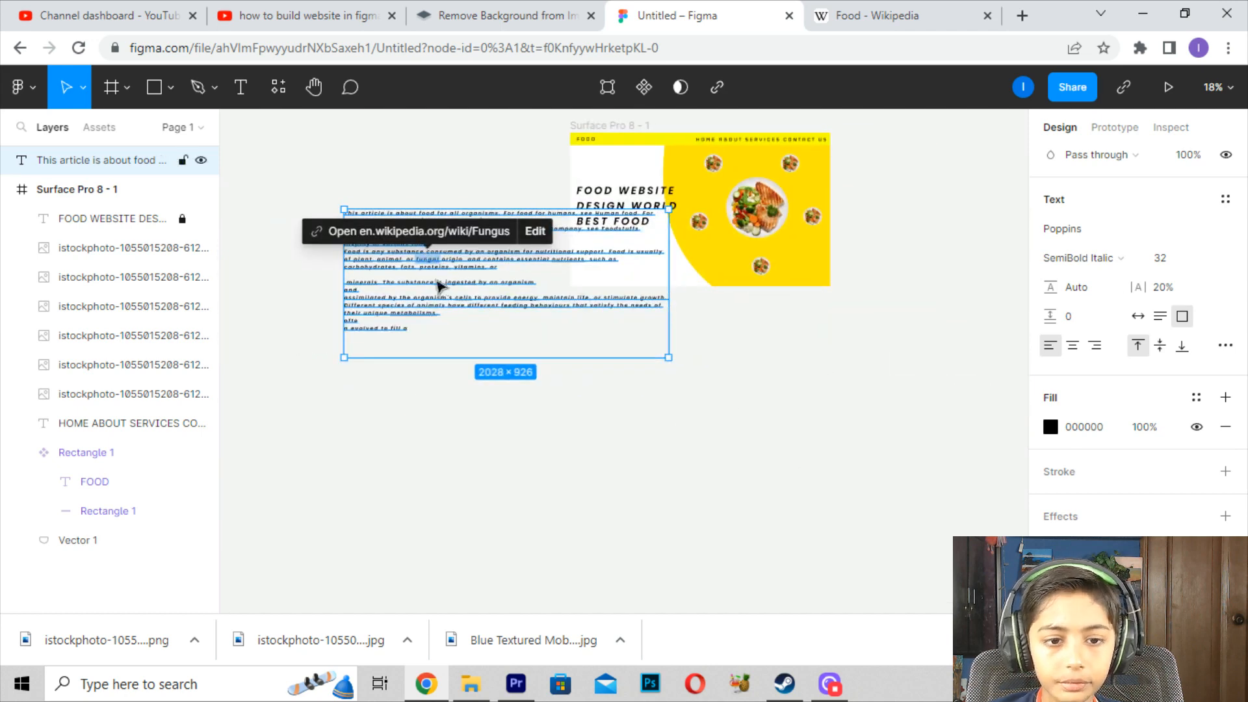
{"action": "left_click_drag", "start_coordinate": [439, 286], "coordinate": [654, 297]}
- Narrow the body text box to about 1196 × 867 and set its font size to 24
{"action": "scroll", "coordinate": [630, 286], "scroll_direction": "up", "scroll_amount": 2}
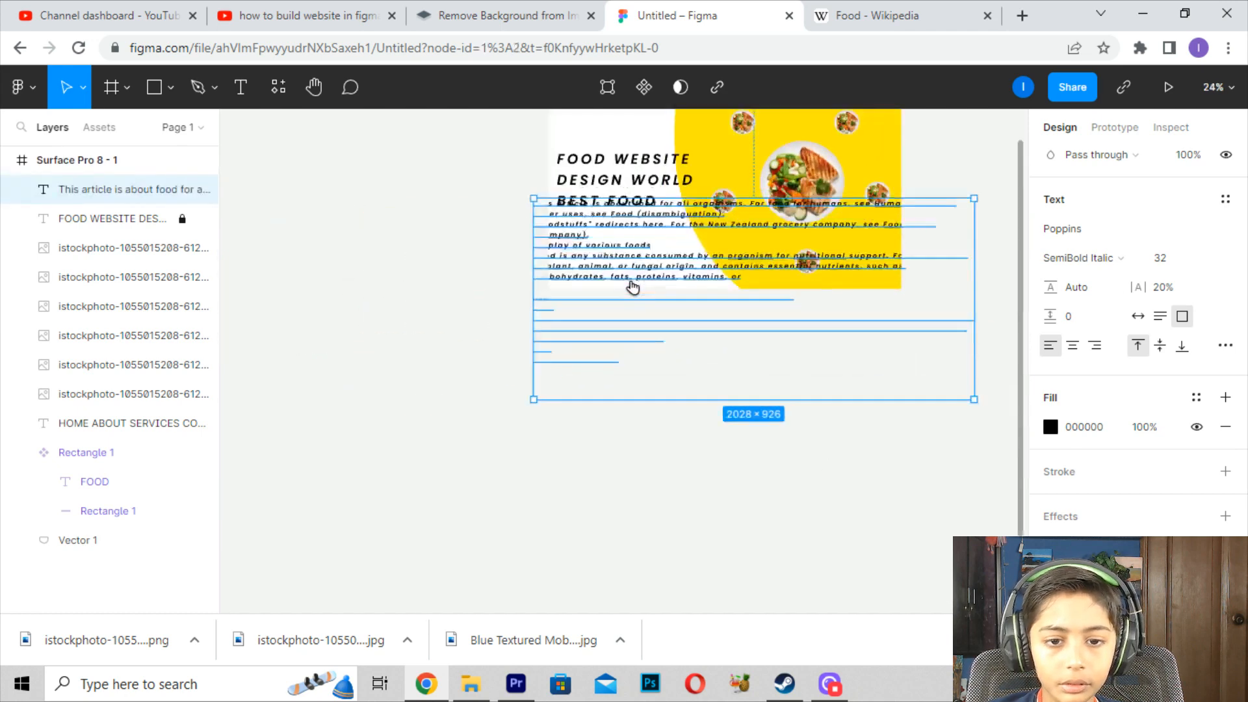
{"action": "scroll", "coordinate": [632, 286], "scroll_direction": "up", "scroll_amount": 3}
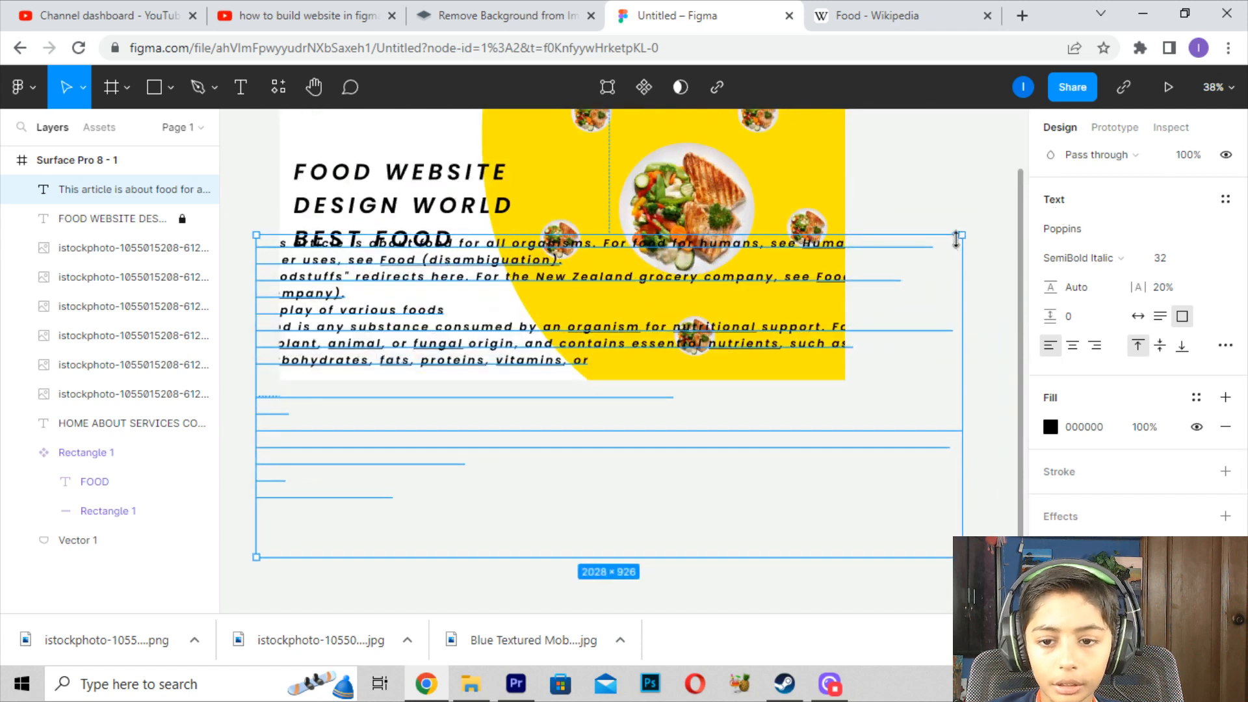
{"action": "left_click_drag", "start_coordinate": [912, 216], "coordinate": [672, 256]}
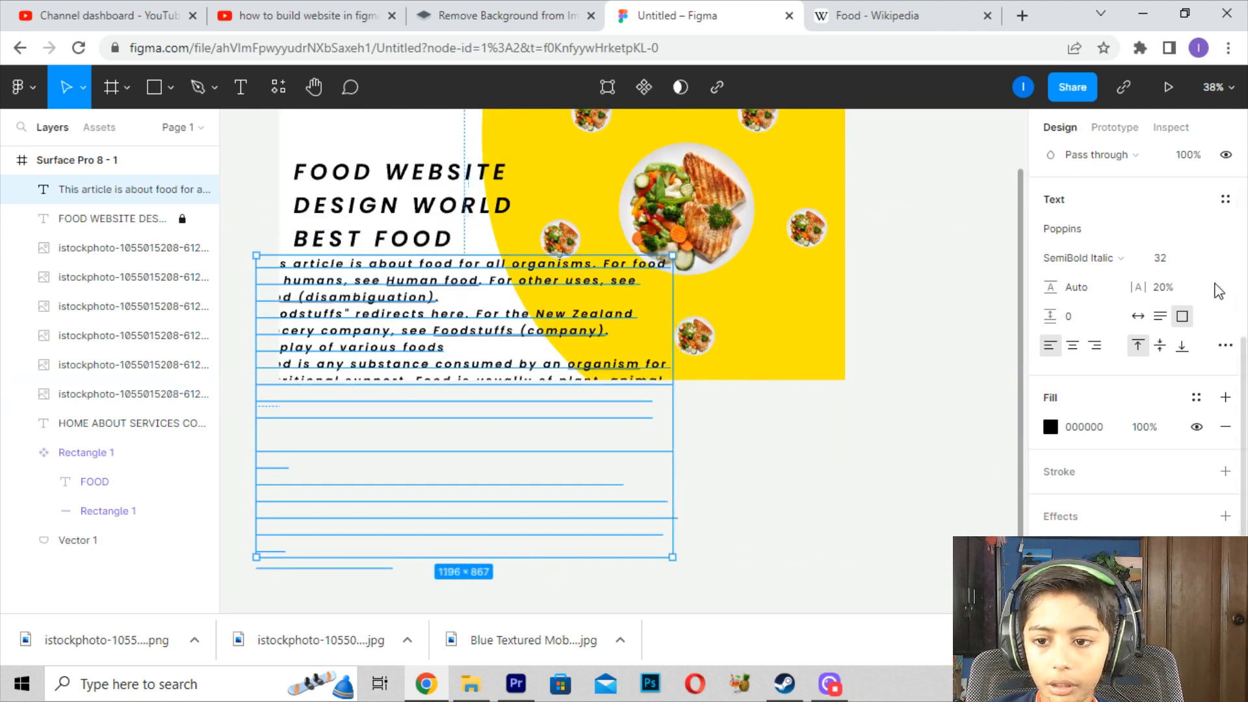
{"action": "left_click", "coordinate": [1209, 258]}
{"action": "left_click", "coordinate": [1193, 312]}
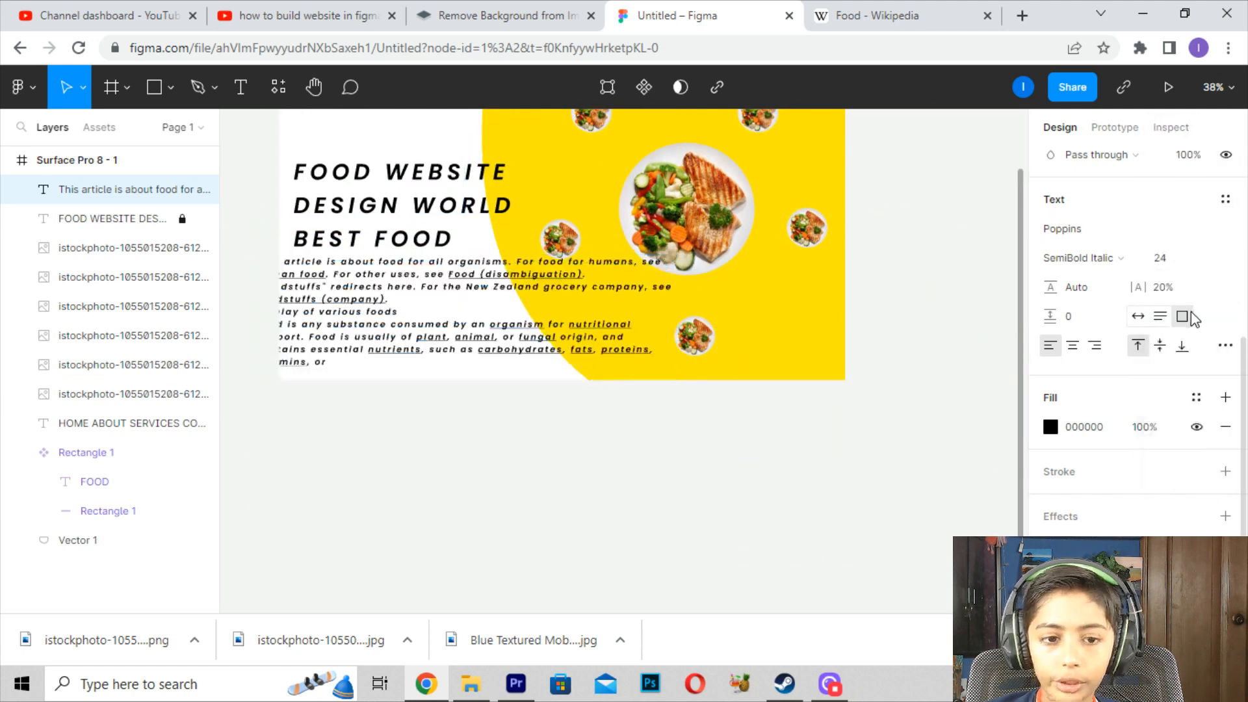
- Fit the body text under the headline's left edge in a box of about 687 × 873 and set its font size to 12
{"action": "left_click_drag", "start_coordinate": [457, 284], "coordinate": [493, 293]}
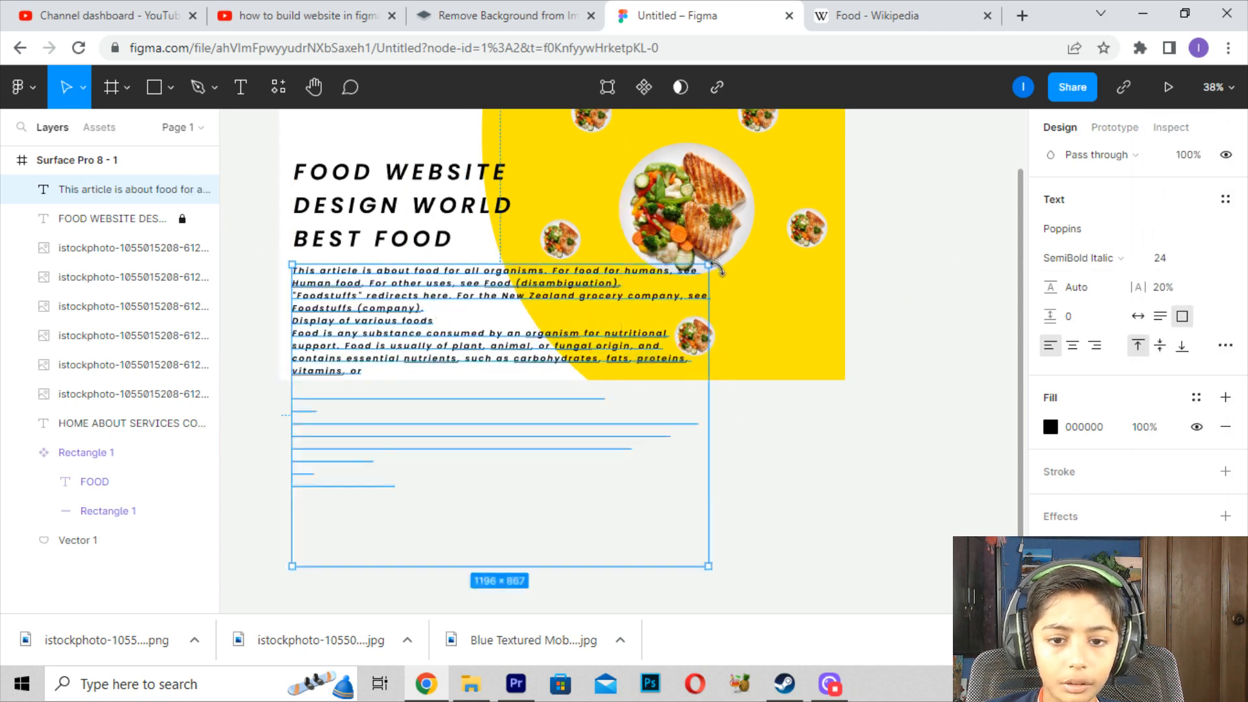
{"action": "left_click_drag", "start_coordinate": [706, 264], "coordinate": [530, 262]}
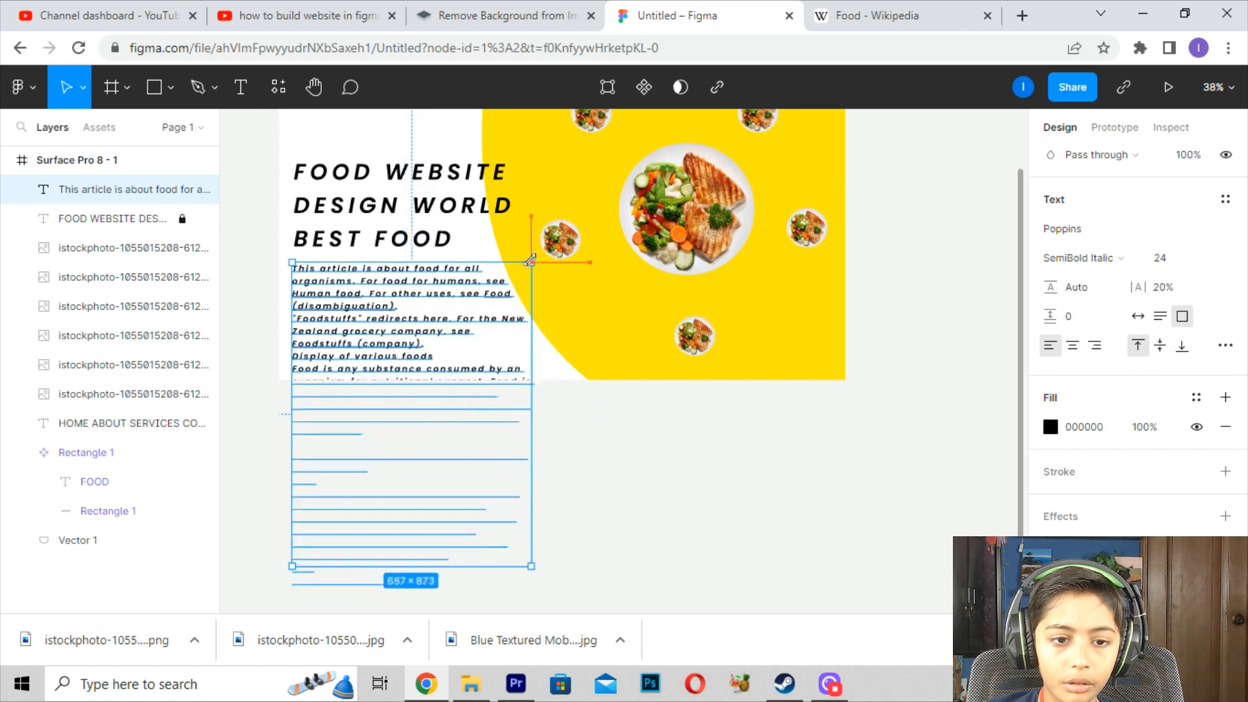
{"action": "left_click", "coordinate": [1204, 260]}
{"action": "left_click", "coordinate": [1203, 262]}
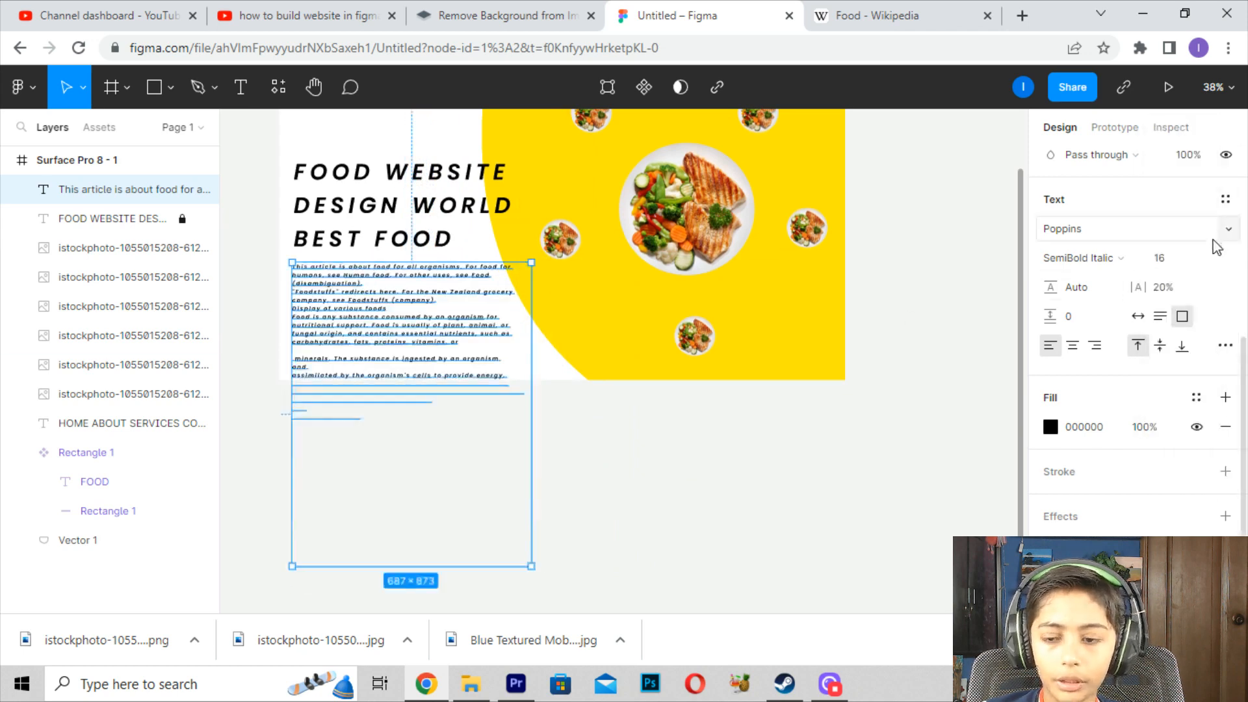
{"action": "left_click", "coordinate": [1209, 259]}
{"action": "left_click", "coordinate": [1196, 169]}
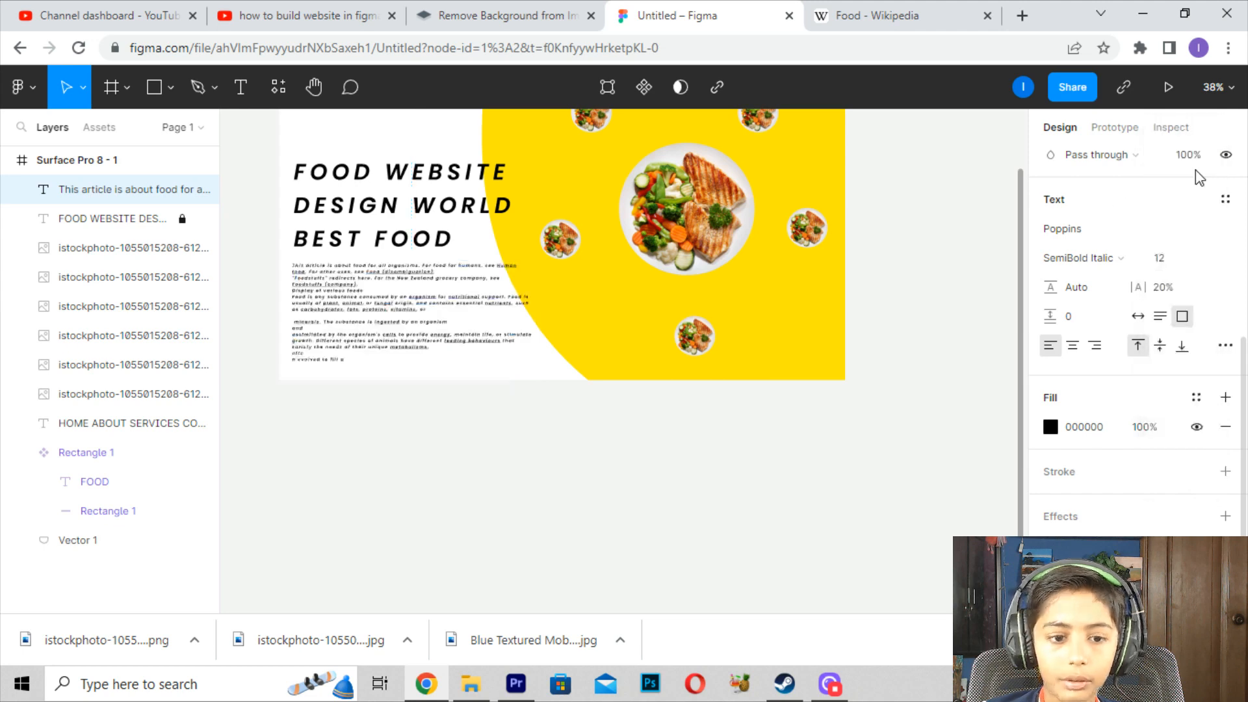
- Nudge the body text into place just below the headline and close the browser tab opened from its link
{"action": "left_click_drag", "start_coordinate": [465, 301], "coordinate": [633, 337]}
{"action": "scroll", "coordinate": [459, 301], "scroll_direction": "up", "scroll_amount": 2}
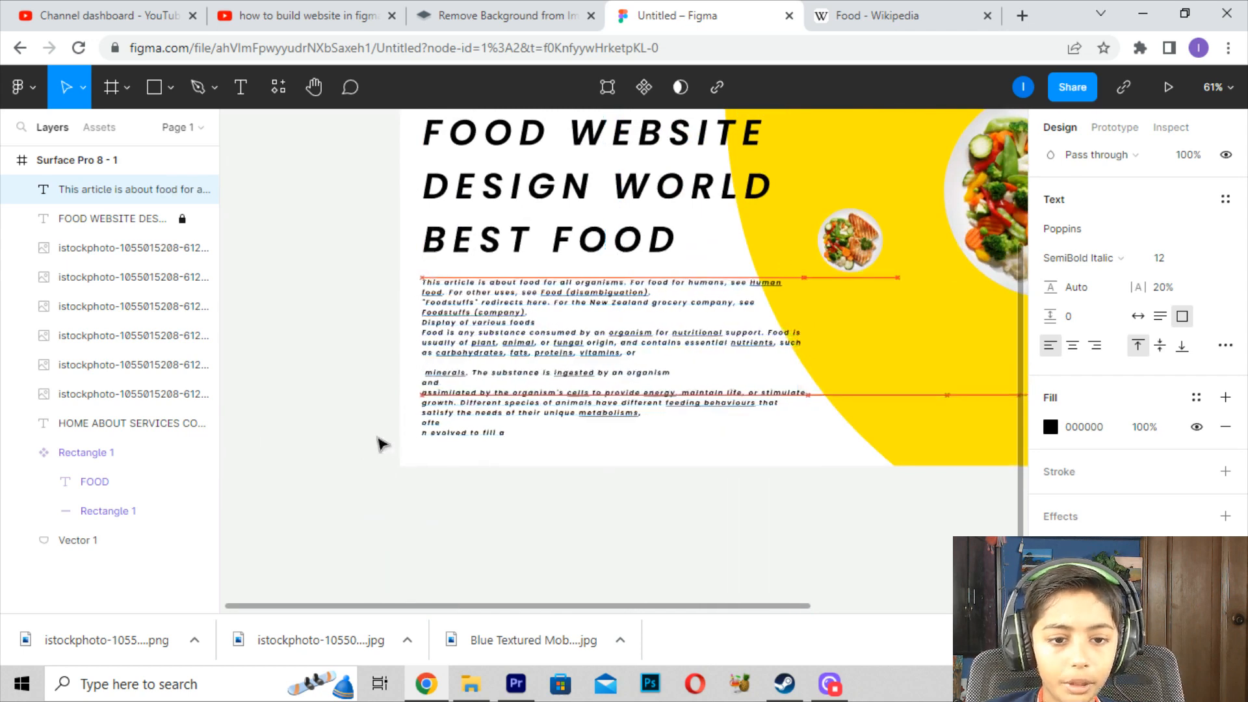
{"action": "left_click", "coordinate": [342, 383]}
{"action": "left_click", "coordinate": [493, 352]}
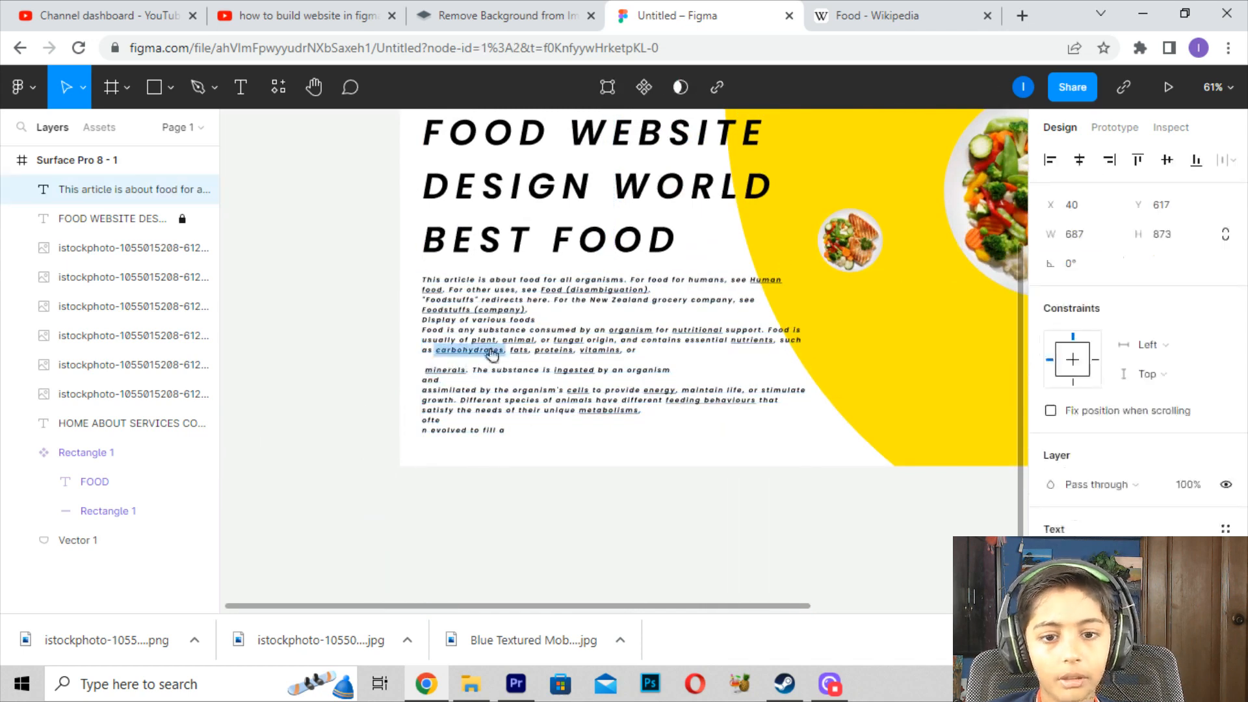
{"action": "left_click", "coordinate": [565, 13]}
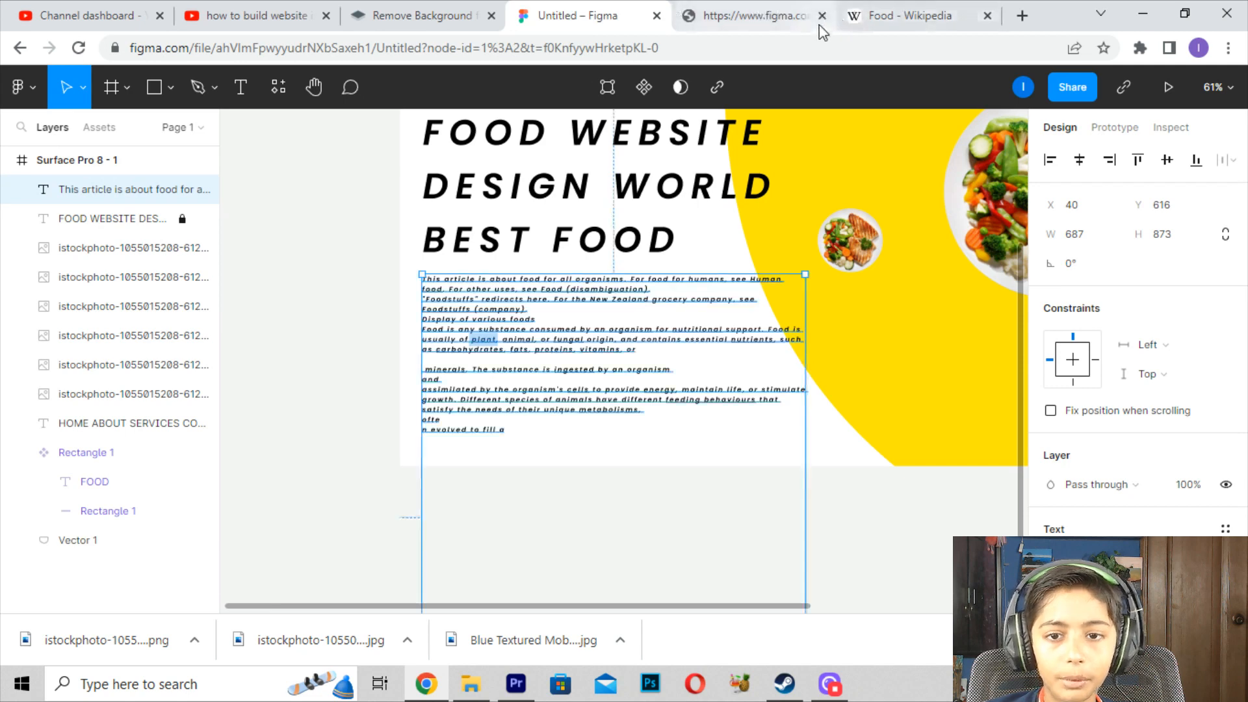
{"action": "left_click", "coordinate": [348, 299]}
{"action": "scroll", "coordinate": [471, 369], "scroll_direction": "down", "scroll_amount": 2}
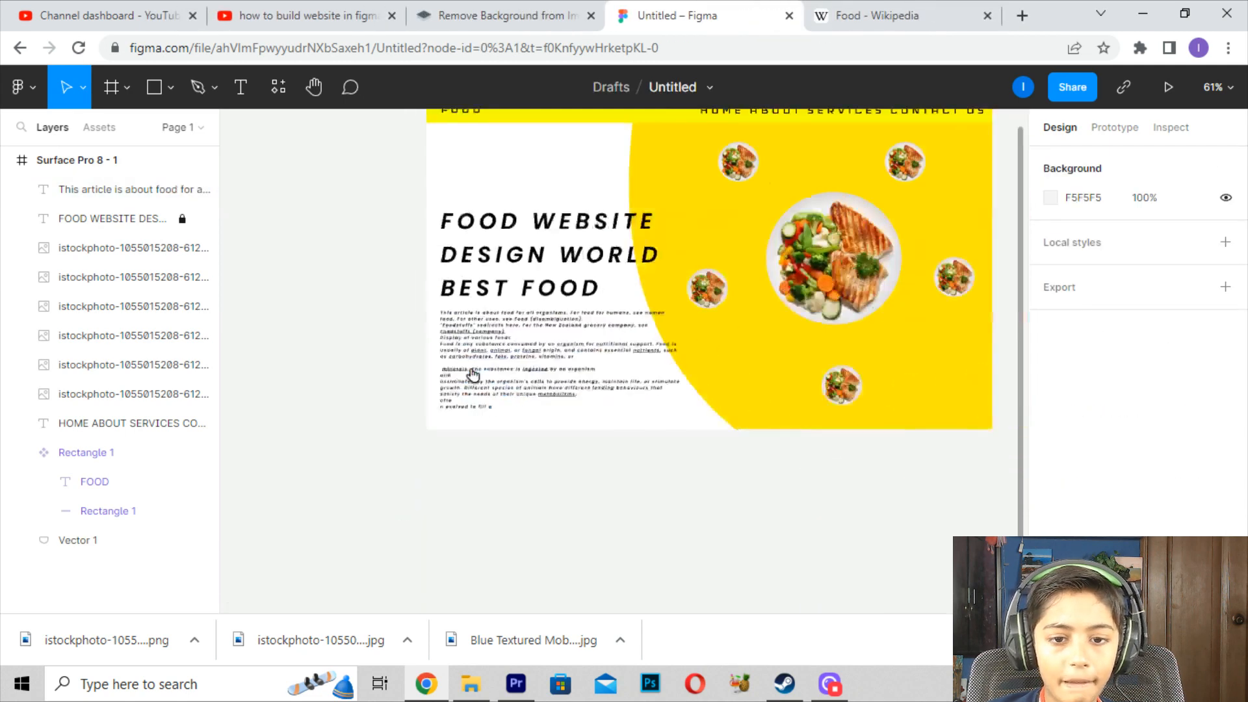
- Unlock the "FOOD WEBSITE DESIGN WORLD BEST FOOD" headline and set its font style to ExtraBold Italic
{"action": "left_click_drag", "start_coordinate": [481, 341], "coordinate": [328, 479]}
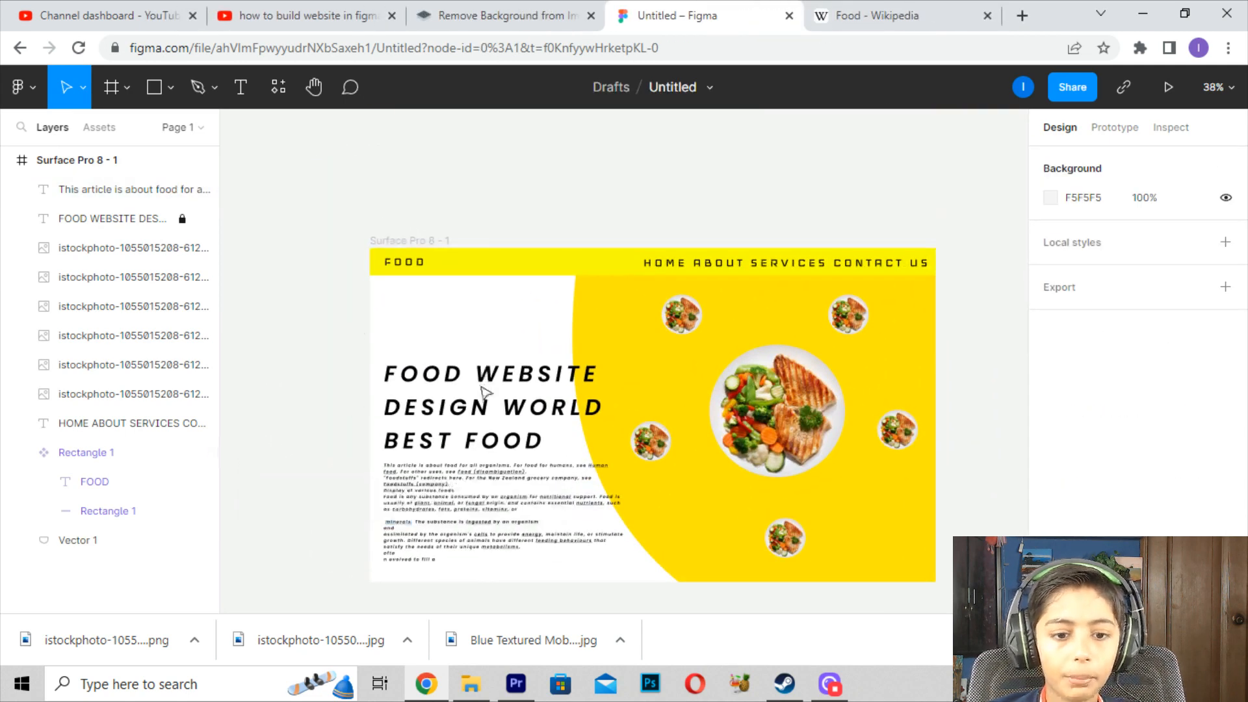
{"action": "left_click_drag", "start_coordinate": [301, 314], "coordinate": [461, 416]}
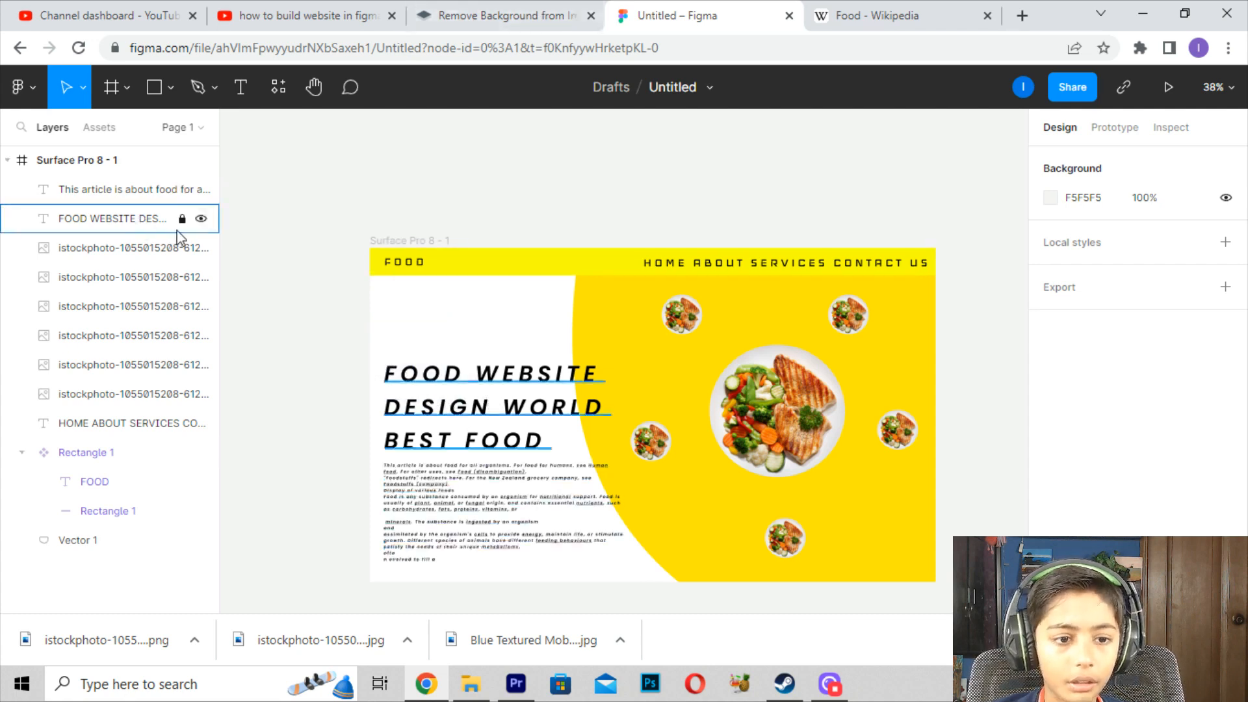
{"action": "left_click", "coordinate": [409, 376]}
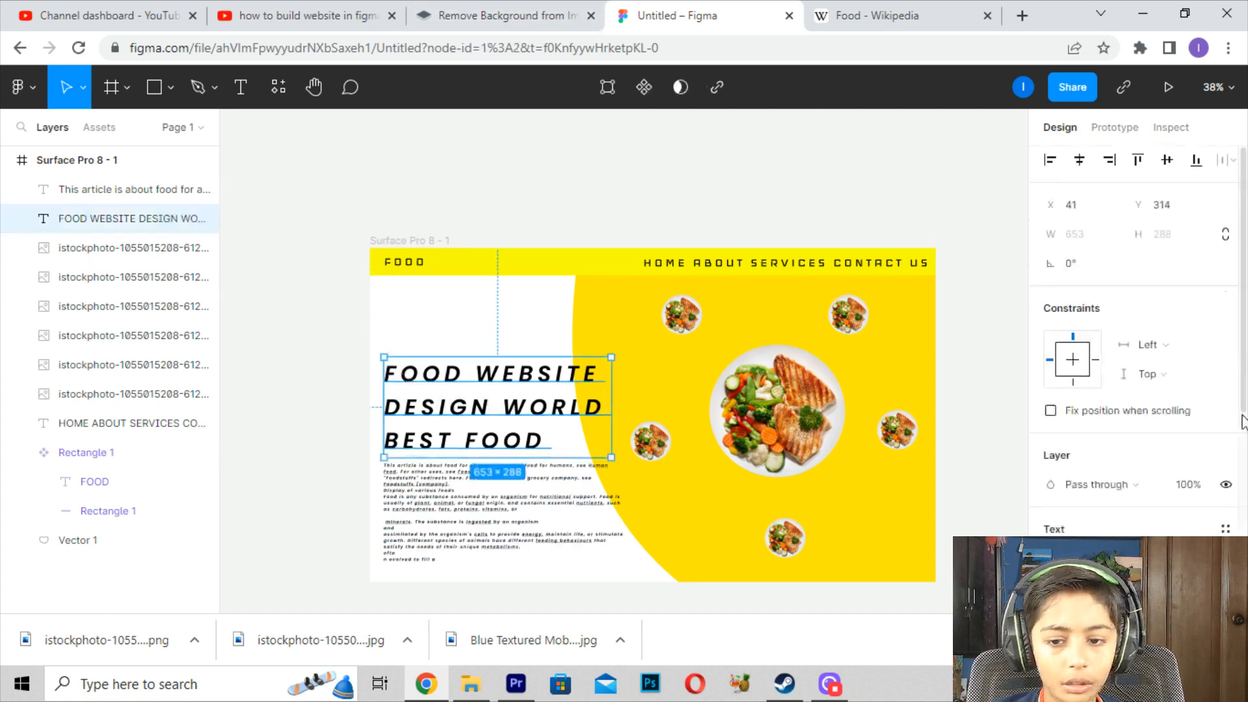
{"action": "scroll", "coordinate": [1178, 425], "scroll_direction": "down", "scroll_amount": 3}
{"action": "left_click", "coordinate": [1083, 405]}
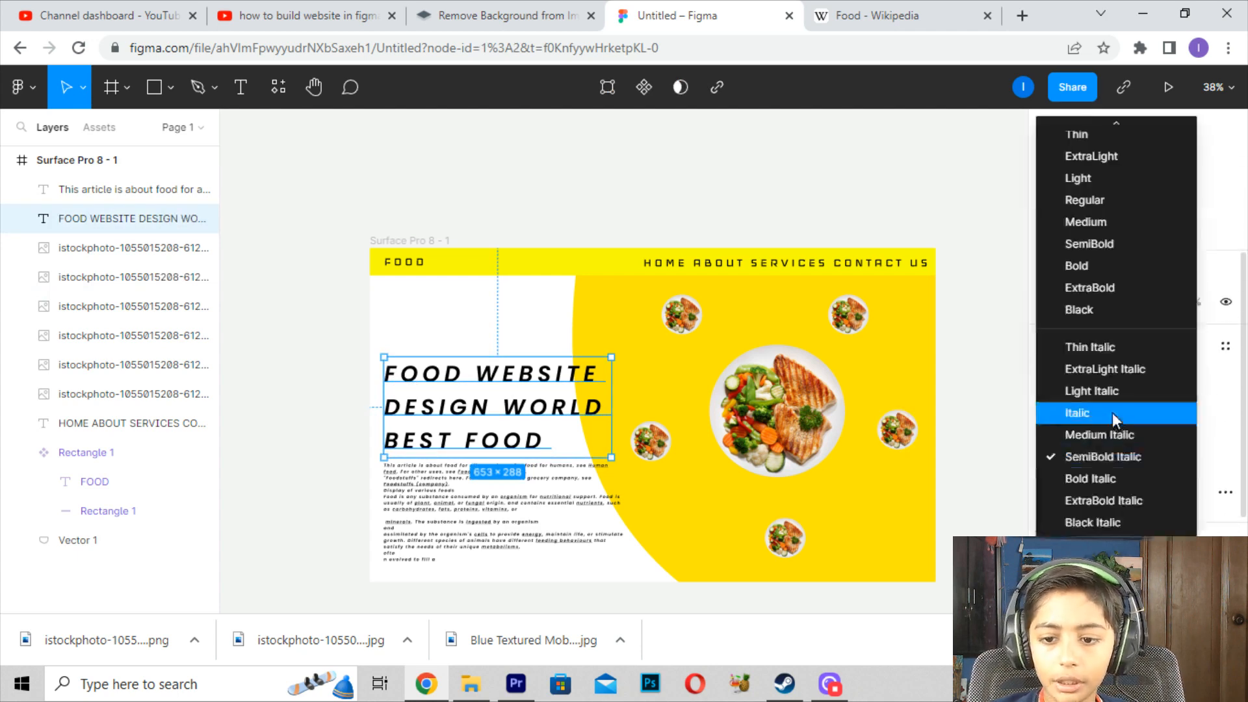
{"action": "left_click", "coordinate": [1090, 500]}
{"action": "left_click", "coordinate": [458, 328]}
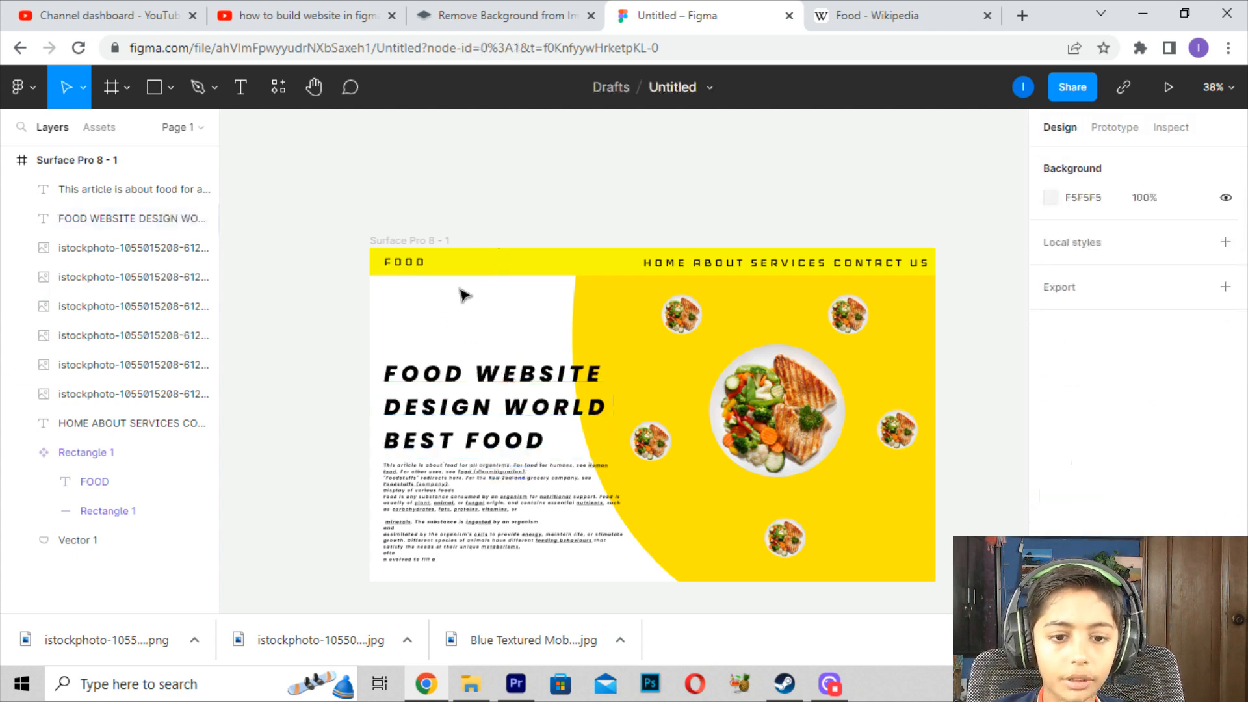
- Set the headline's letter spacing to 10%
{"action": "left_click", "coordinate": [517, 390]}
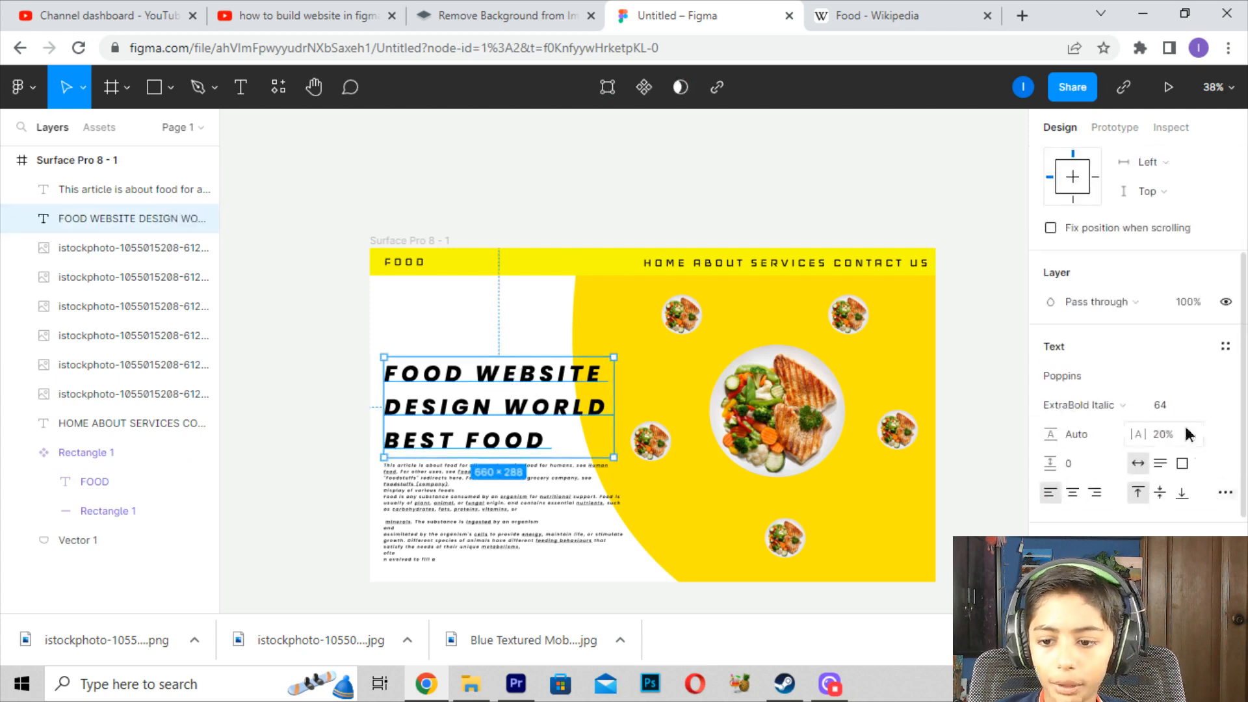
{"action": "left_click", "coordinate": [1184, 435]}
{"action": "type", "text": "10"}
{"action": "key", "text": "Return"}
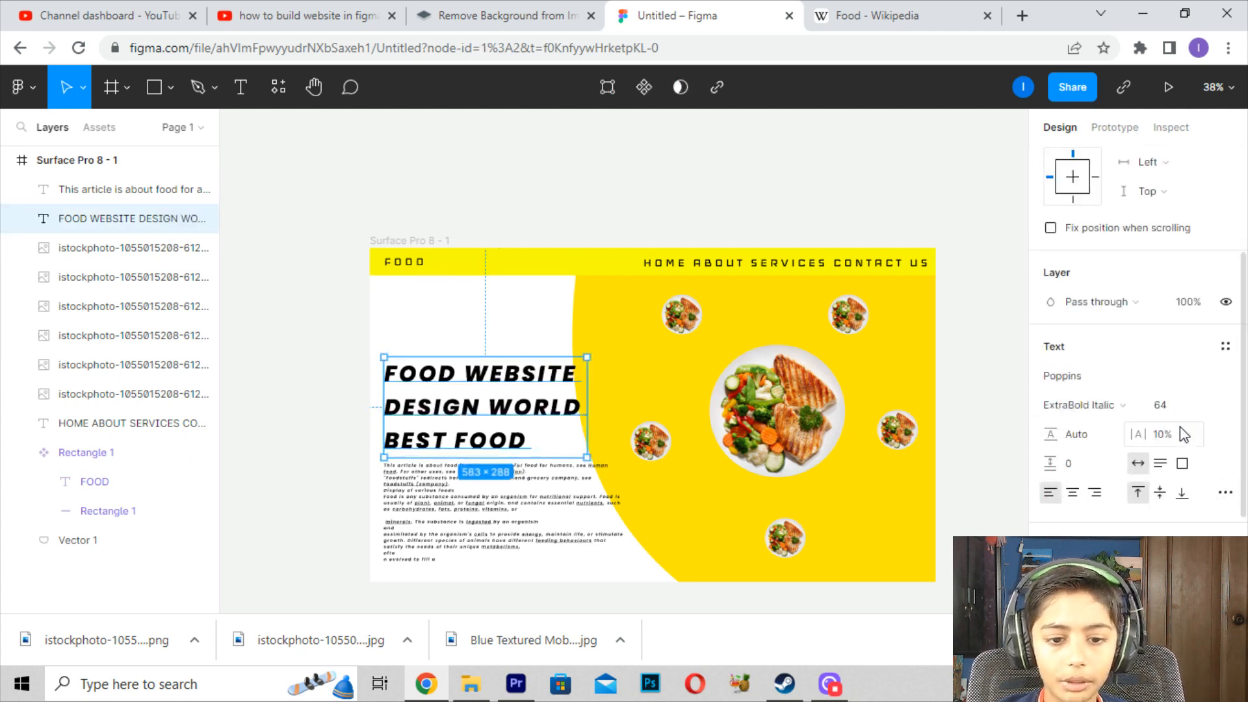
{"action": "left_click", "coordinate": [522, 532]}
{"action": "left_click", "coordinate": [522, 532]}
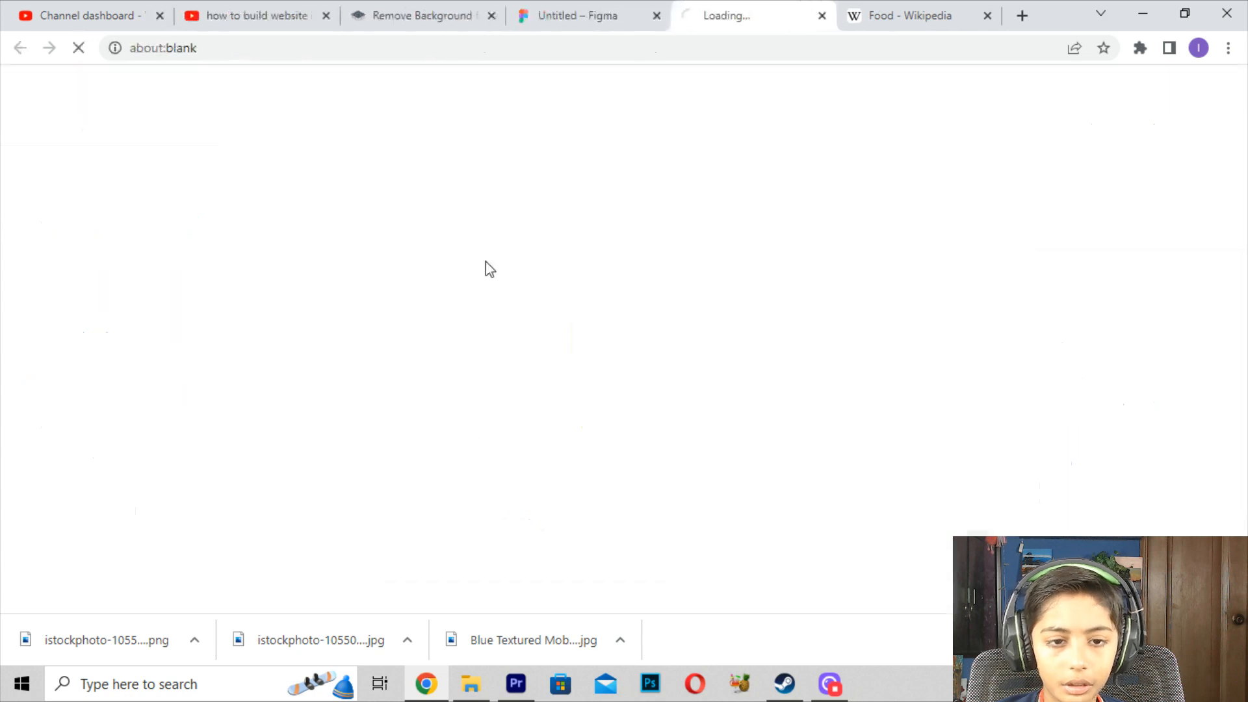
{"action": "left_click", "coordinate": [594, 15]}
{"action": "left_click", "coordinate": [823, 16]}
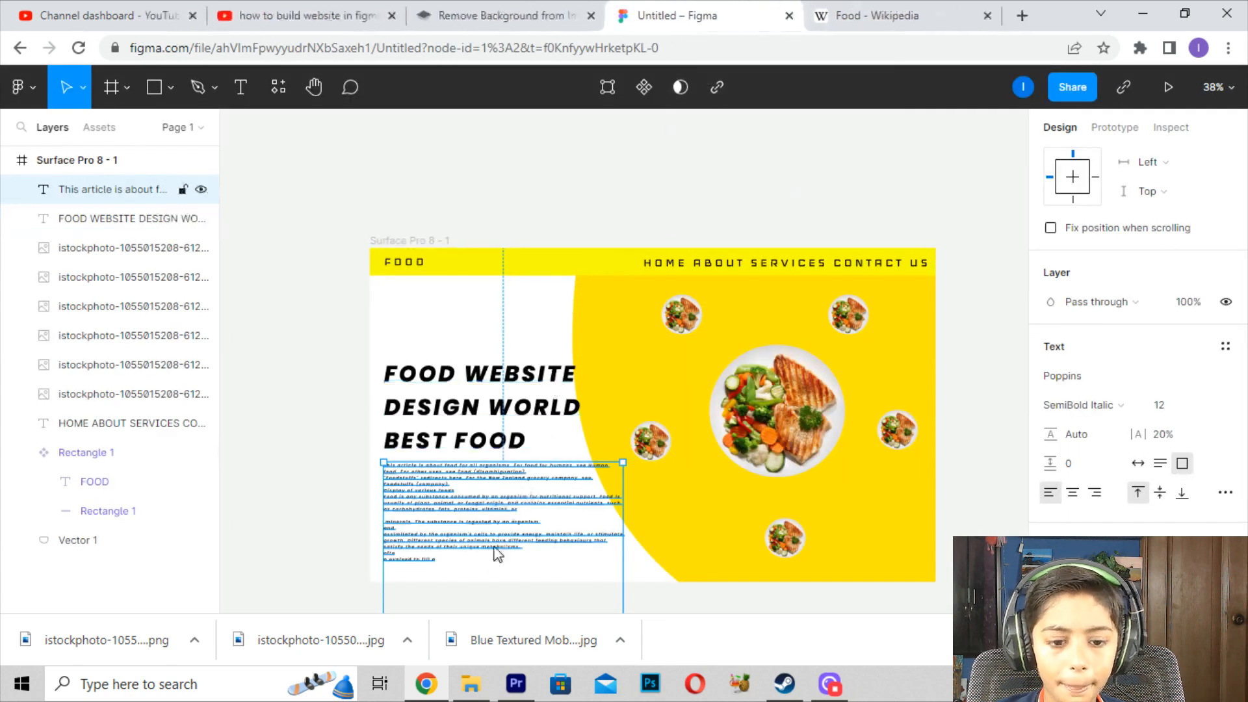
- Delete the end of the body text, from the line starting with "minerals" through "evolved to fill"
{"action": "left_click", "coordinate": [476, 570]}
{"action": "double_click", "coordinate": [433, 564]}
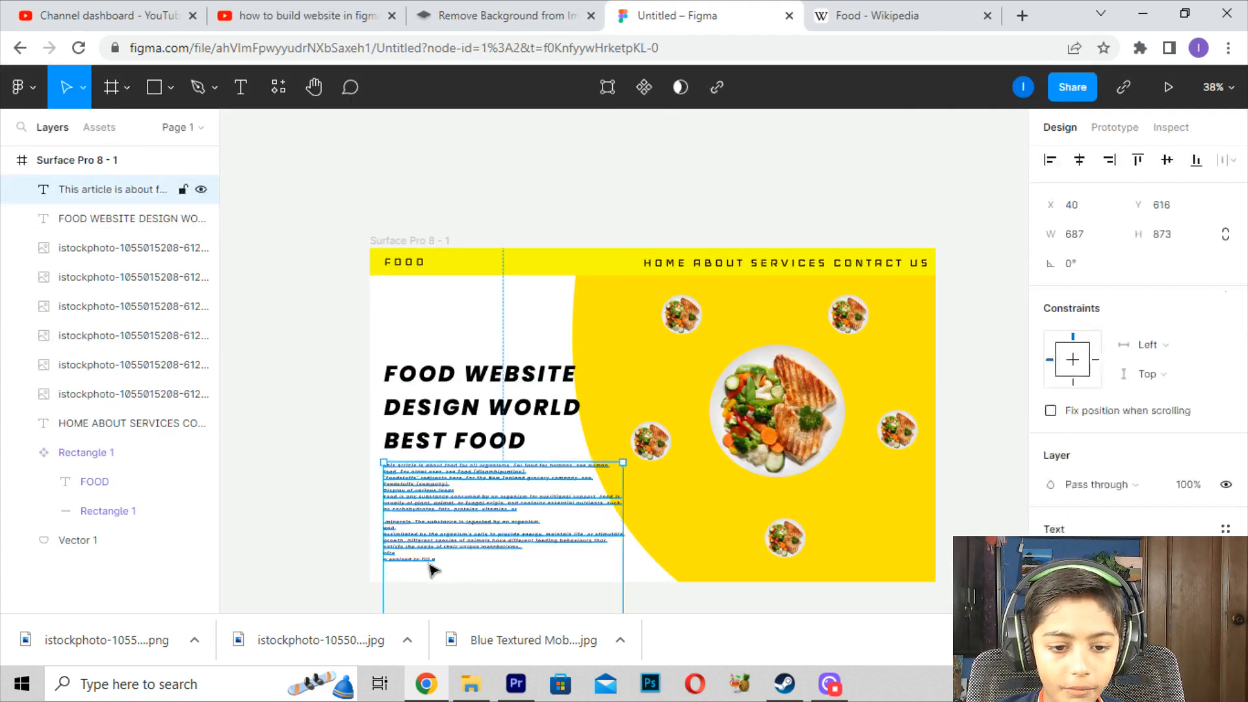
{"action": "left_click_drag", "start_coordinate": [433, 560], "coordinate": [366, 517]}
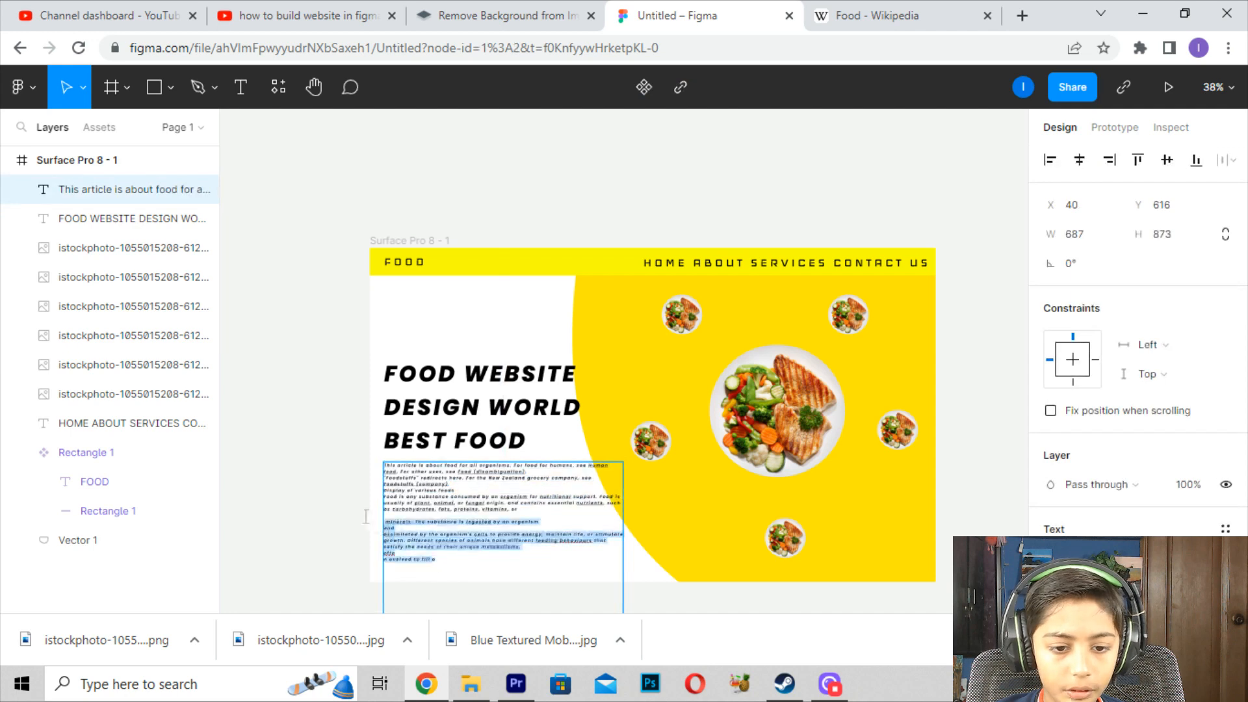
{"action": "key", "text": "BackSpace"}
{"action": "left_click", "coordinate": [297, 470]}
- Insert a line break after "organi" in the body text sentence beginning "Food is any substance consumed by an"
{"action": "left_click", "coordinate": [446, 481]}
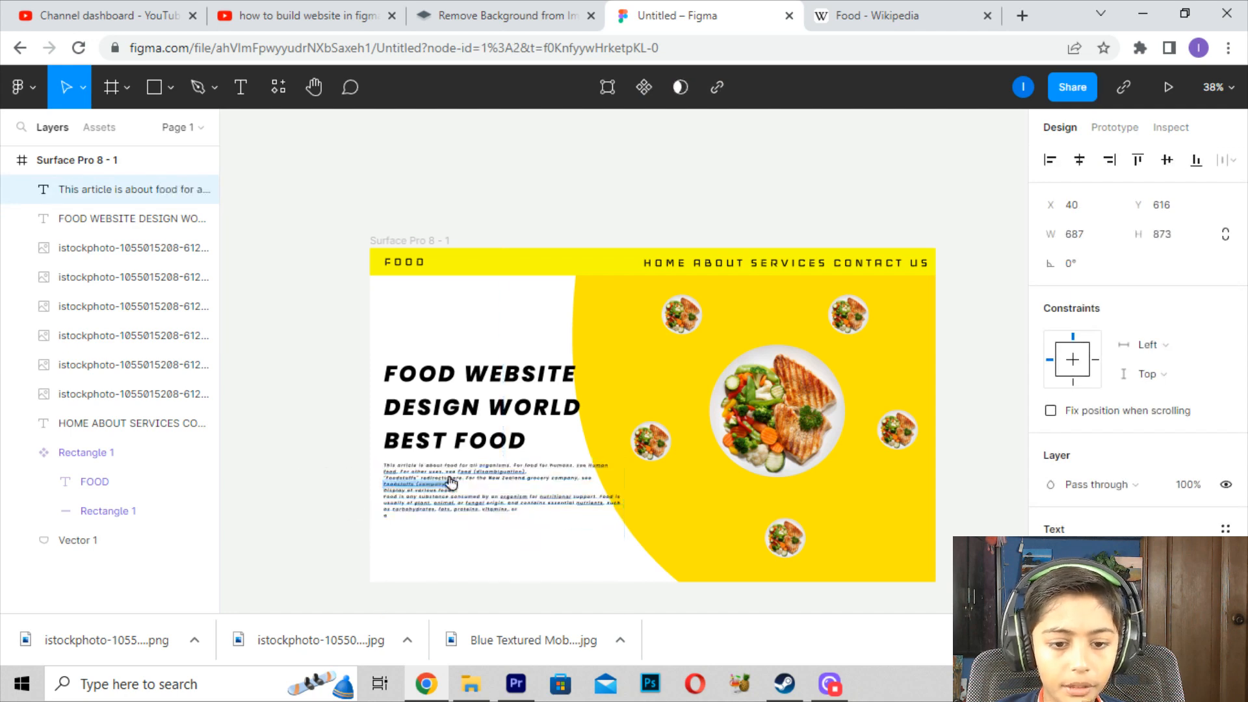
{"action": "left_click", "coordinate": [822, 15]}
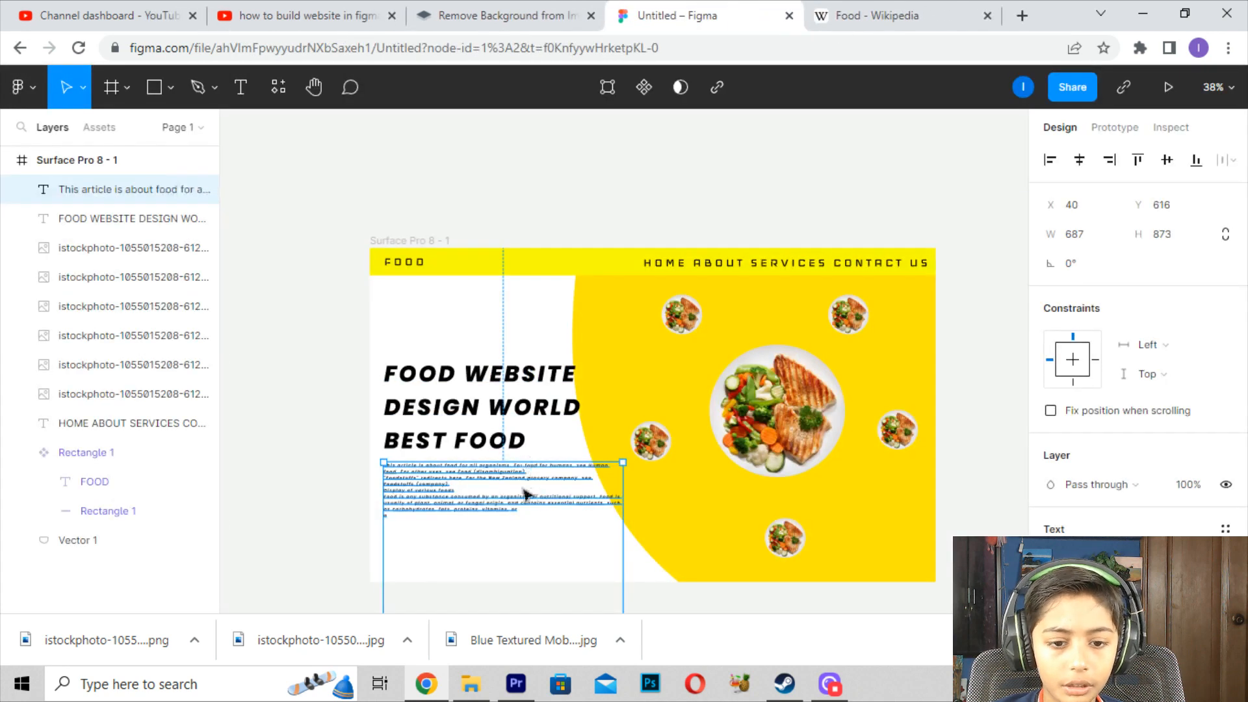
{"action": "left_click", "coordinate": [531, 519]}
{"action": "double_click", "coordinate": [510, 510]}
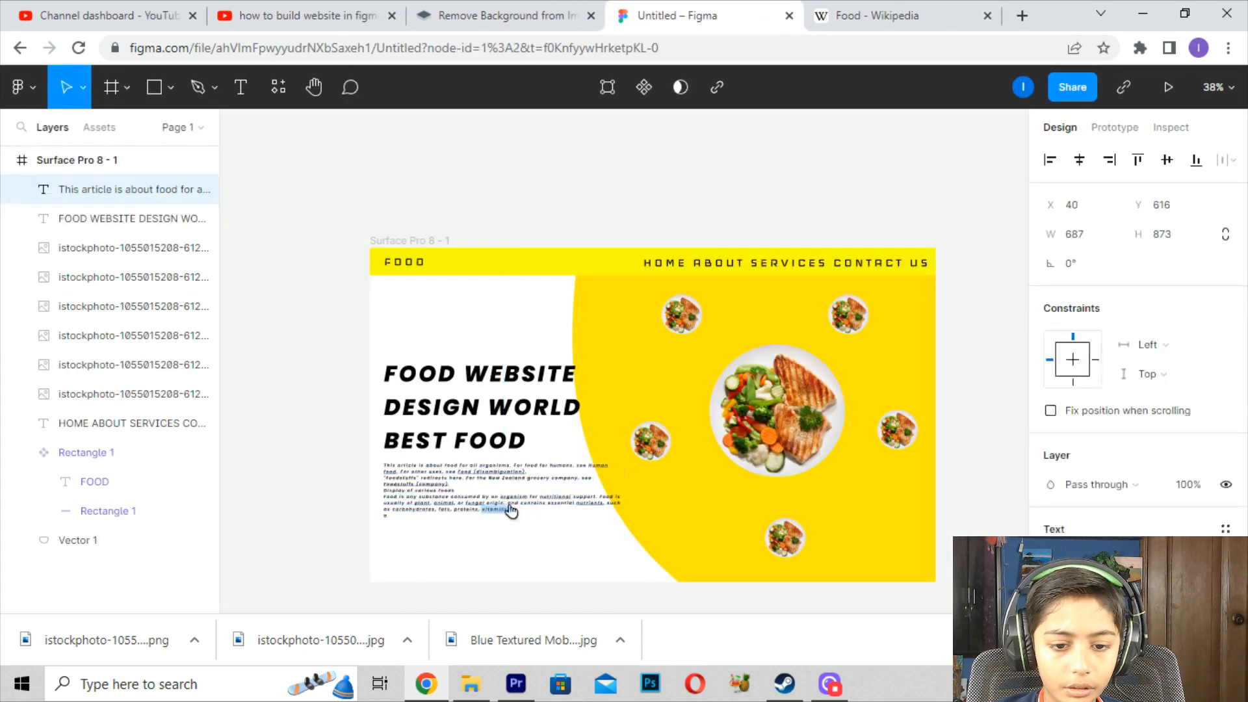
{"action": "left_click", "coordinate": [552, 527]}
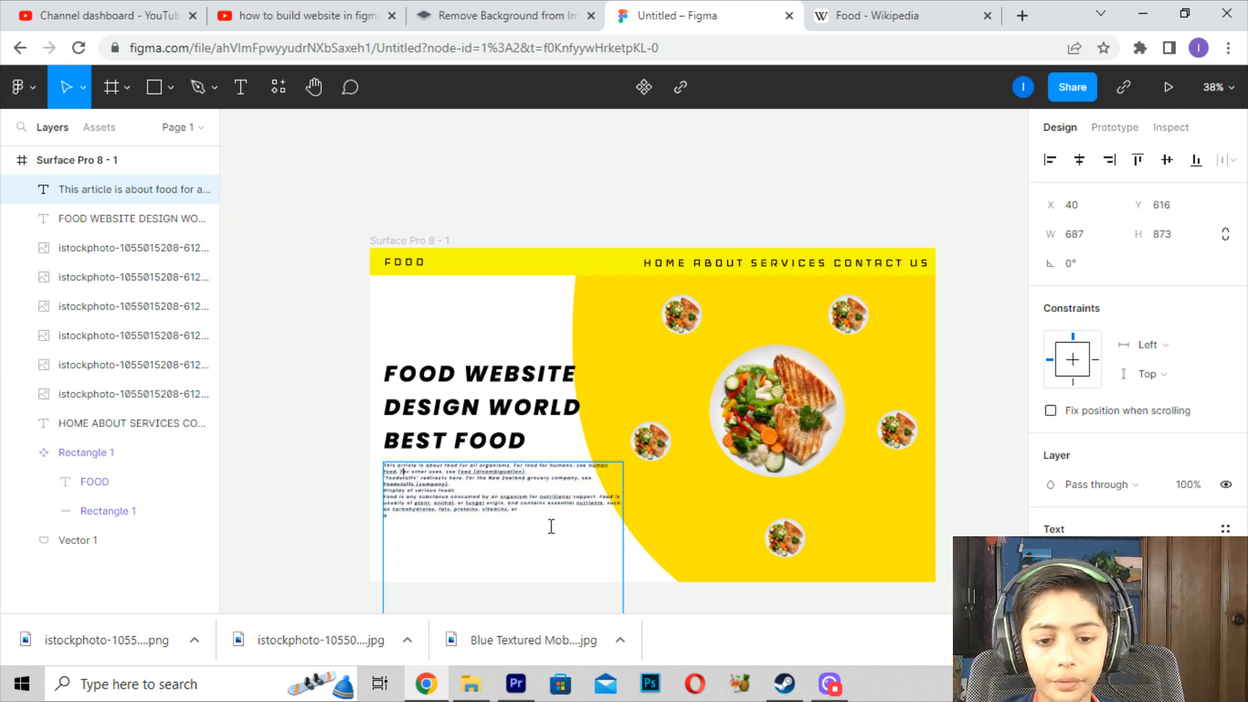
{"action": "key", "text": "ctrl+k"}
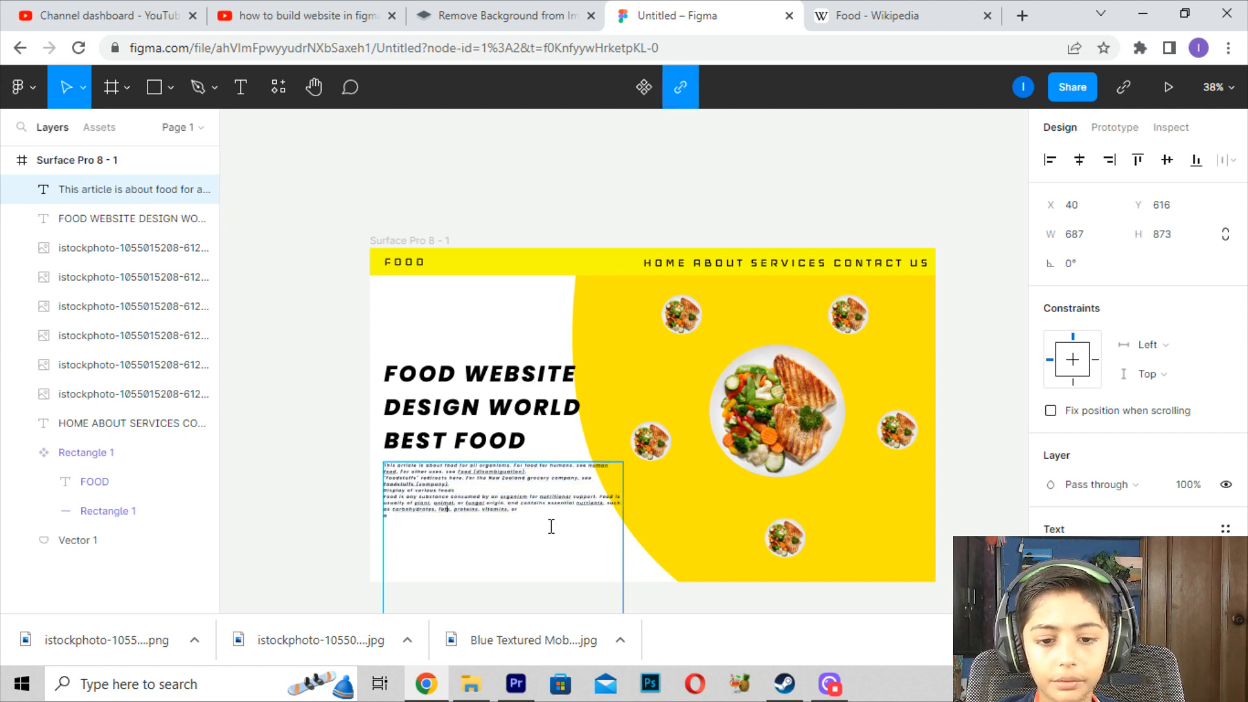
{"action": "key", "text": "Up"}
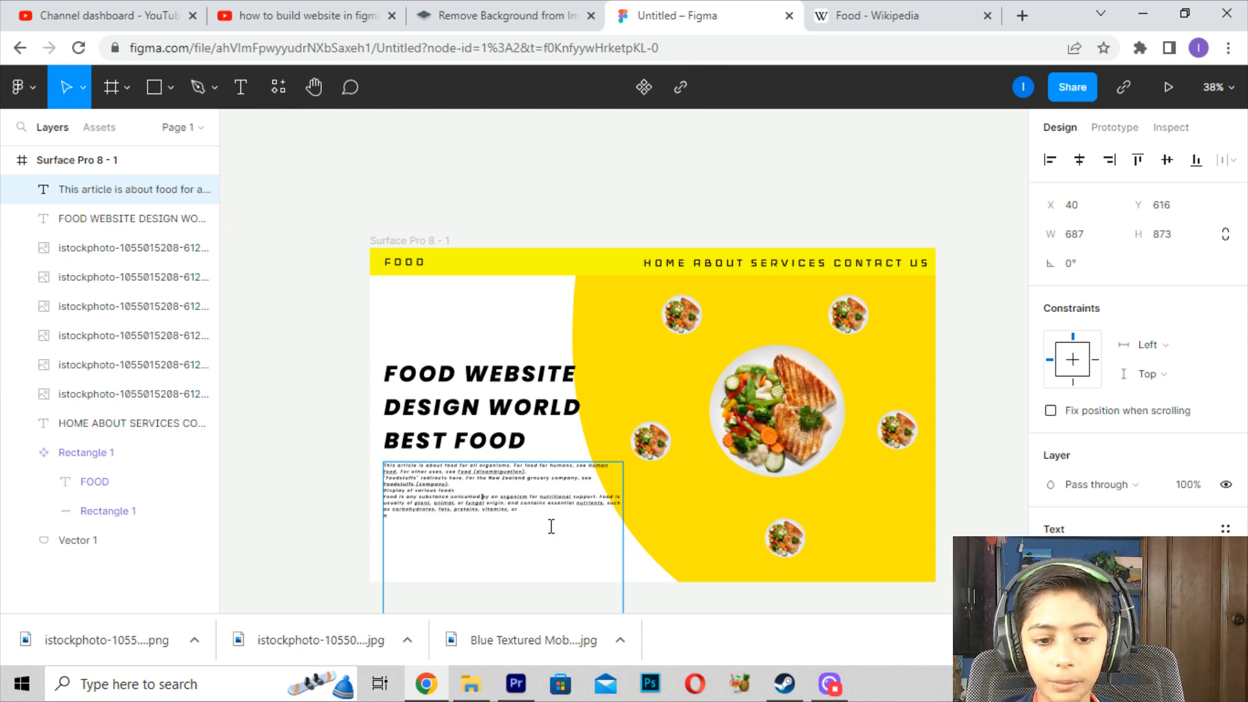
{"action": "key", "text": "Right"}
{"action": "key", "text": "Right"}
{"action": "key", "text": "Right"}
{"action": "key", "text": "Right"}
{"action": "key", "text": "Right"}
{"action": "key", "text": "Right"}
{"action": "key", "text": "Right"}
{"action": "key", "text": "Right"}
{"action": "key", "text": "Right"}
{"action": "key", "text": "Right"}
{"action": "key", "text": "Right"}
{"action": "key", "text": "Right"}
{"action": "key", "text": "Return"}
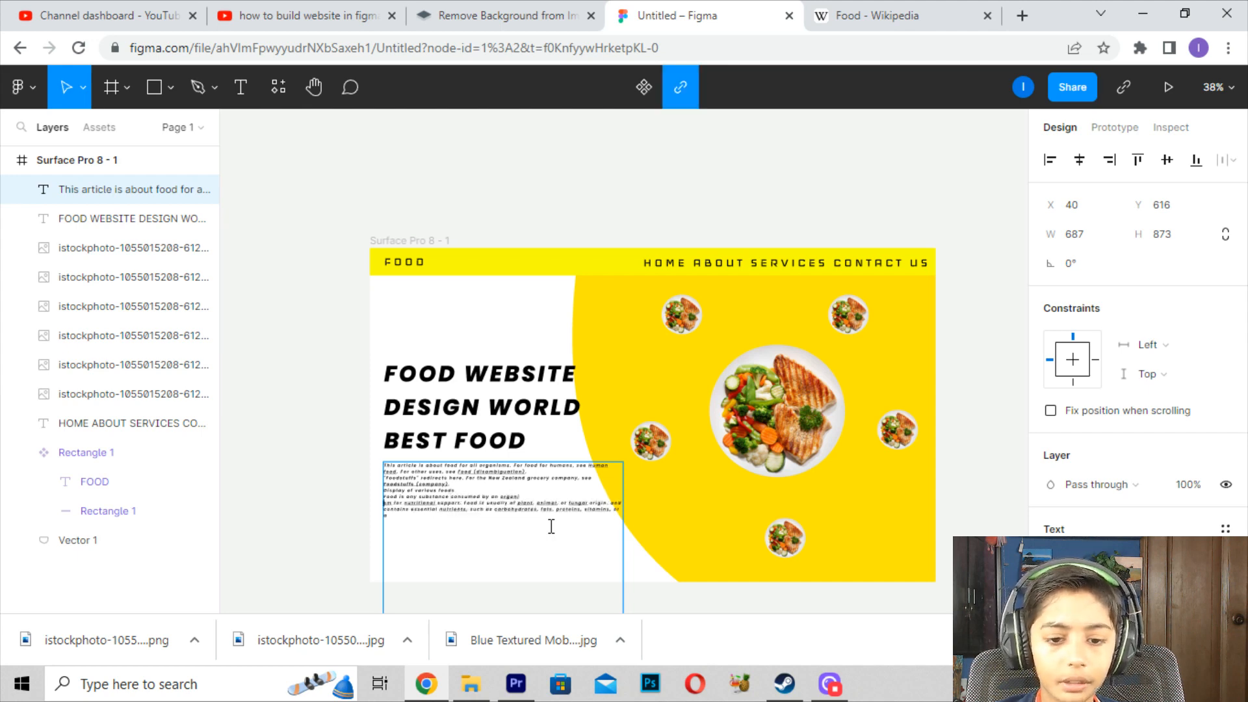
- Break the body text's final paragraph onto new lines after "plant, a" and after "nutrients, such"
{"action": "left_click", "coordinate": [537, 504]}
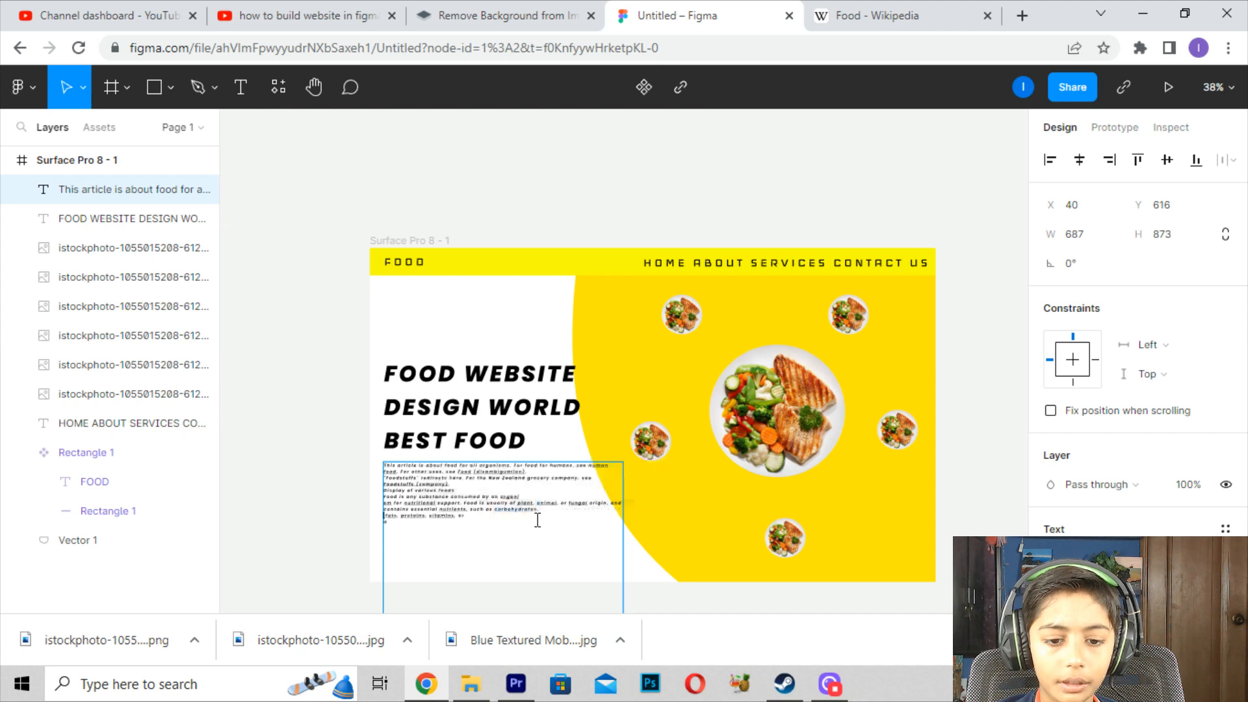
{"action": "key", "text": "Return"}
{"action": "left_click", "coordinate": [563, 516]}
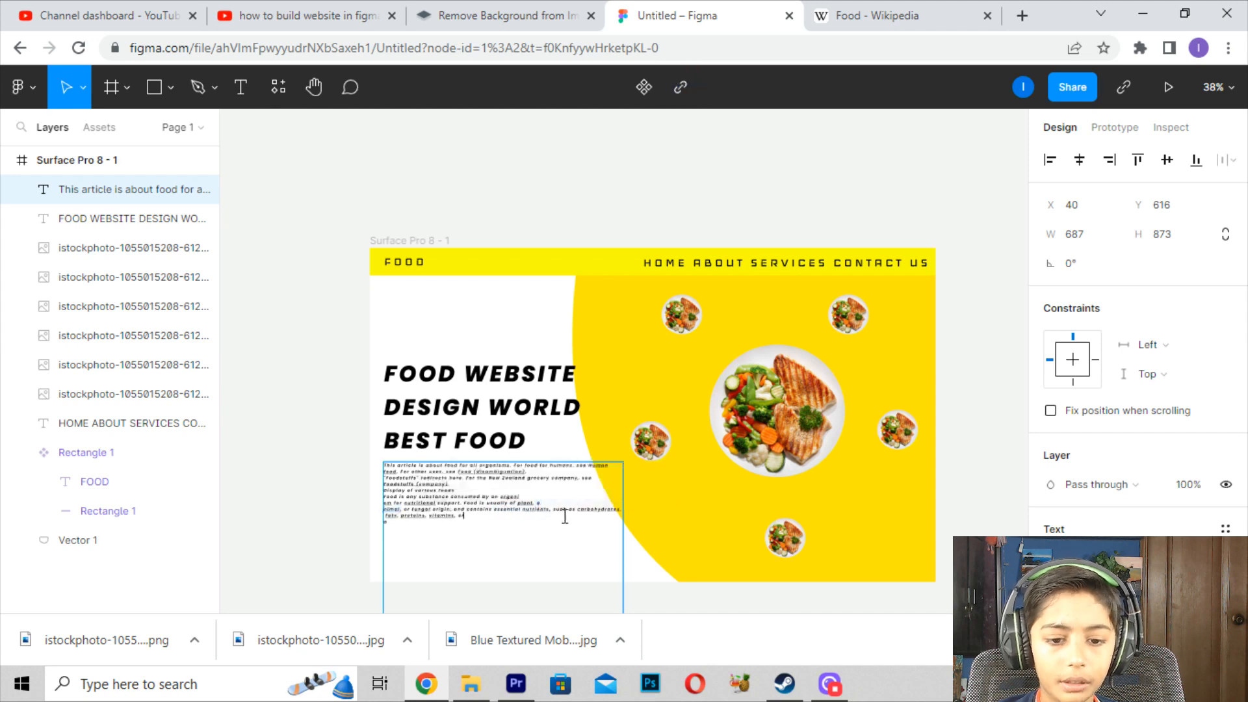
{"action": "left_click", "coordinate": [572, 509]}
{"action": "key", "text": "Return"}
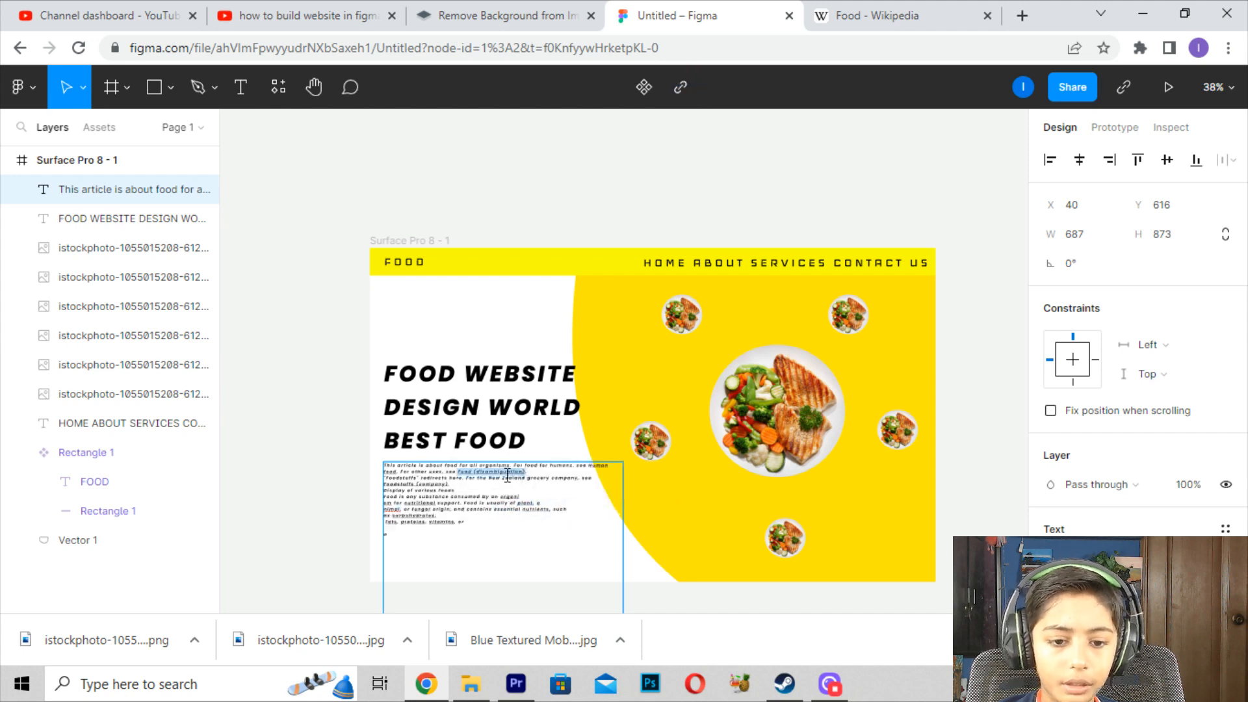
- Break the body text's opening lines after "For food for", "For other uses, se" and "New Zealan", and finish text editing
{"action": "left_click", "coordinate": [550, 465]}
{"action": "key", "text": "Return"}
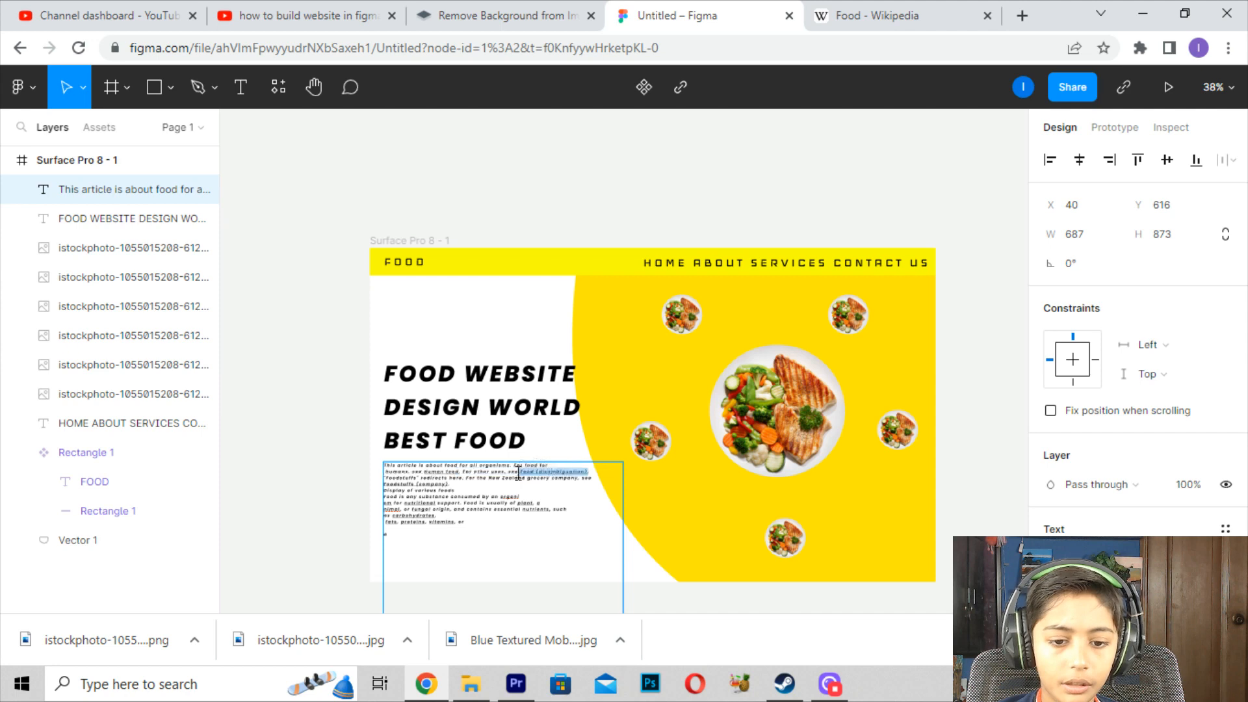
{"action": "left_click", "coordinate": [518, 474]}
{"action": "key", "text": "Return"}
{"action": "left_click", "coordinate": [522, 485]}
{"action": "key", "text": "Return"}
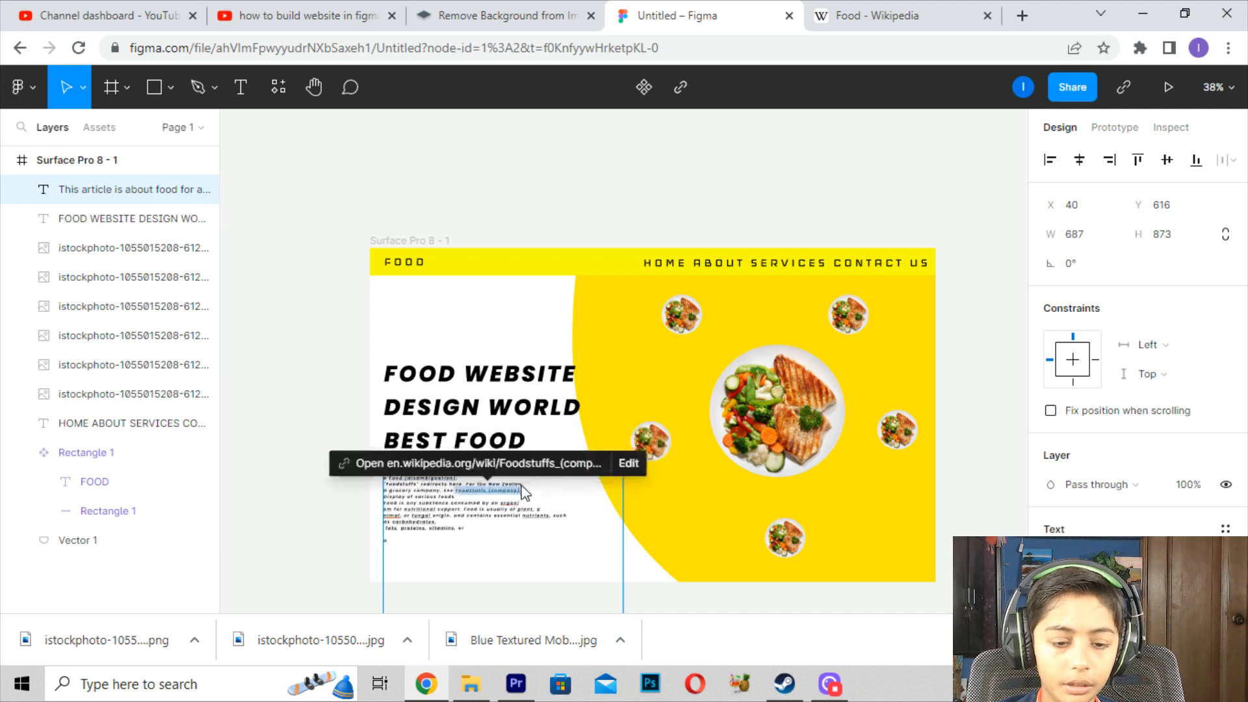
{"action": "key", "text": "Escape"}
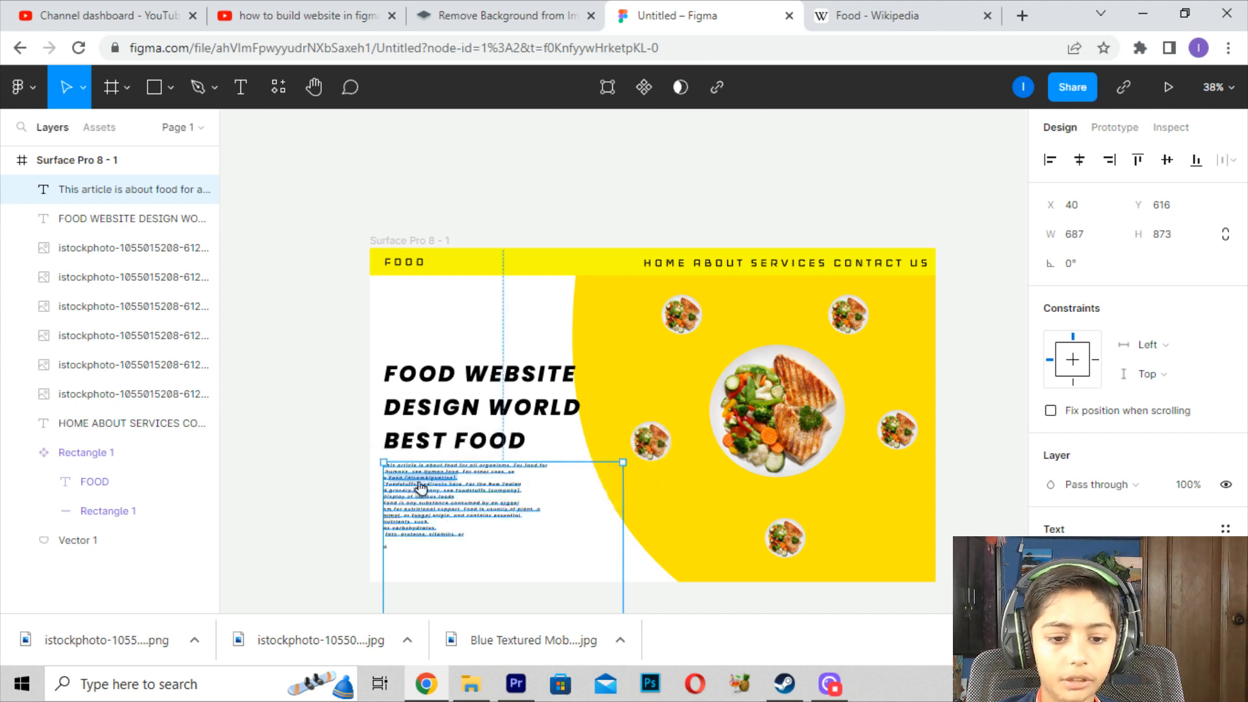
- Try font size 24 on the body text, and settle on size 16
{"action": "scroll", "coordinate": [1196, 422], "scroll_direction": "down", "scroll_amount": 3}
{"action": "left_click", "coordinate": [1200, 410]}
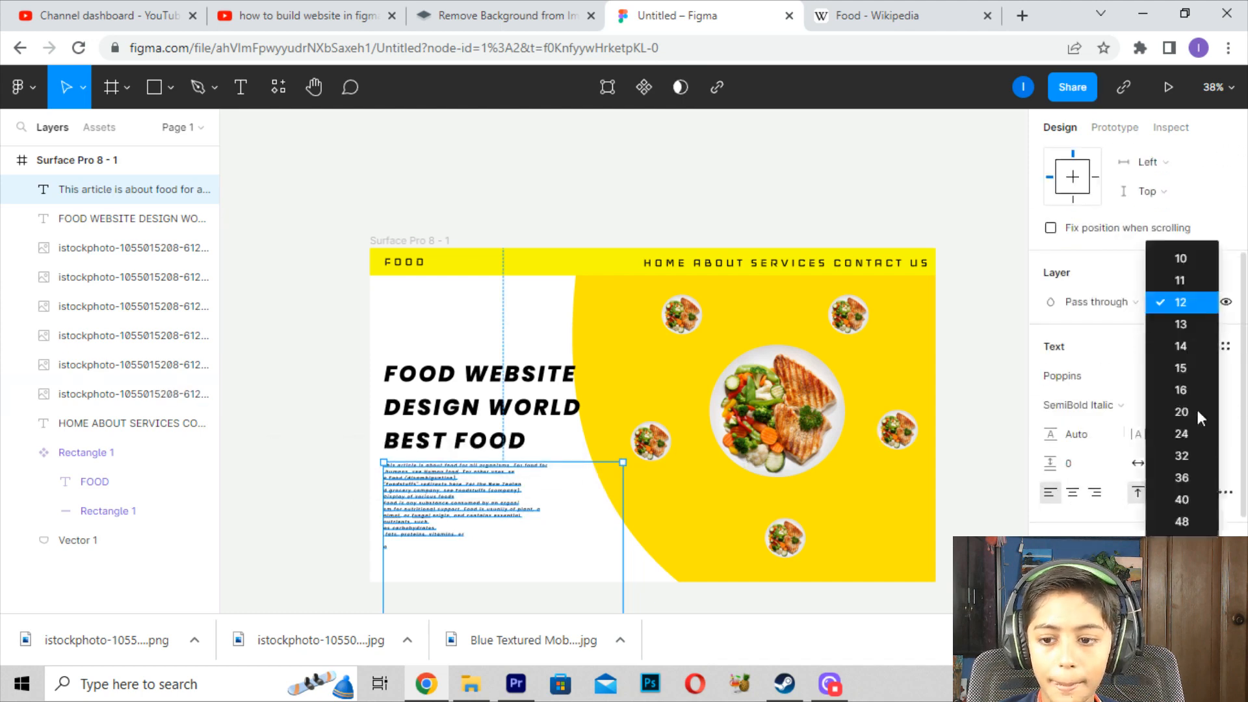
{"action": "left_click", "coordinate": [1201, 433]}
{"action": "left_click", "coordinate": [1204, 409]}
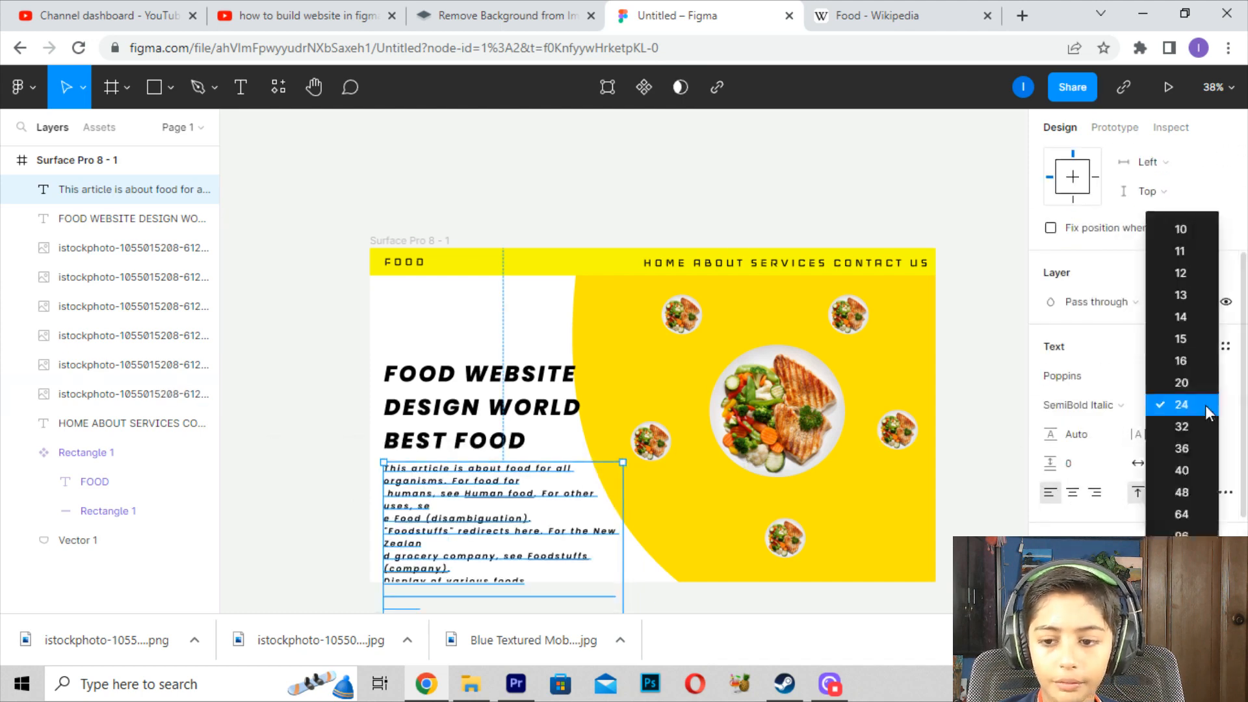
{"action": "left_click", "coordinate": [1183, 361]}
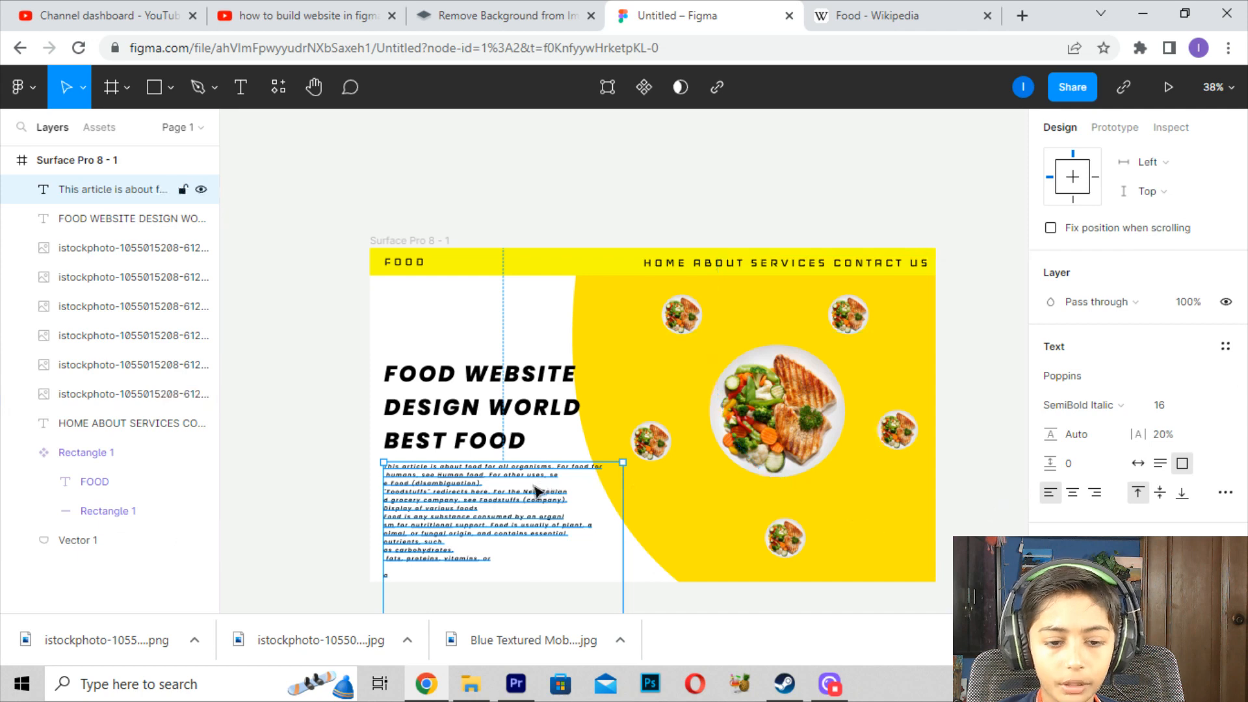
{"action": "left_click", "coordinate": [375, 455]}
{"action": "left_click", "coordinate": [491, 530]}
{"action": "left_click", "coordinate": [495, 548]}
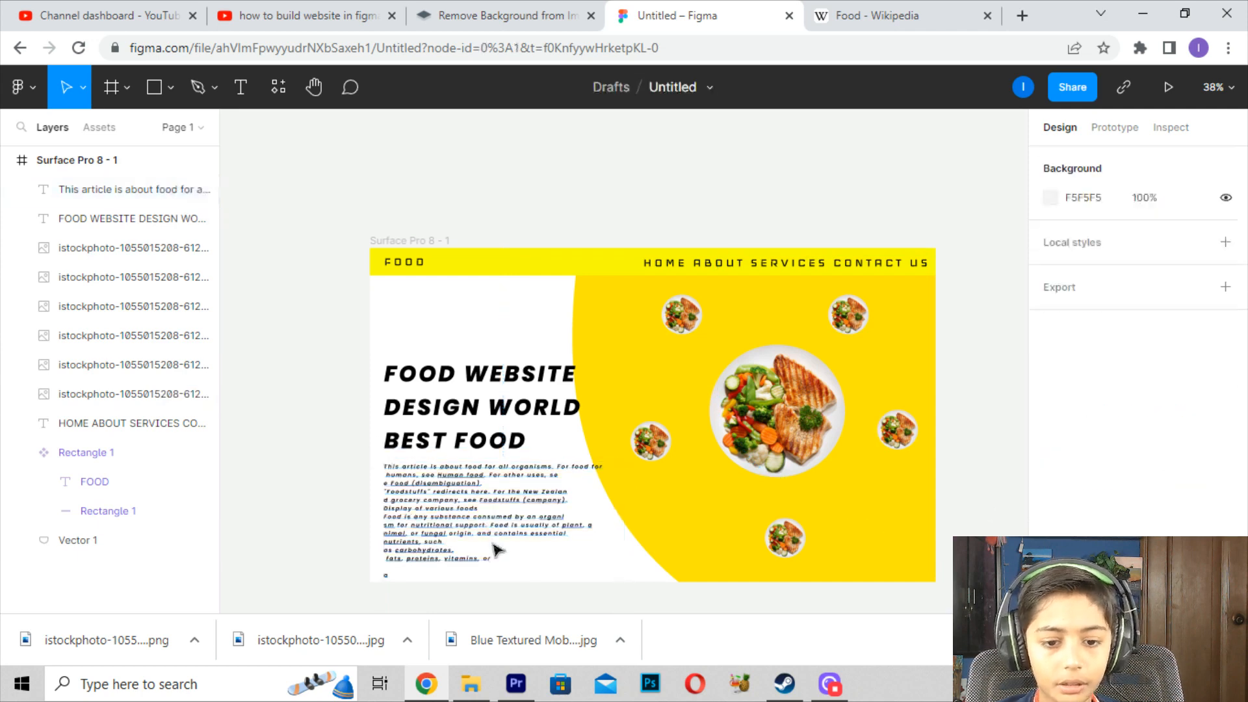
{"action": "left_click", "coordinate": [478, 559]}
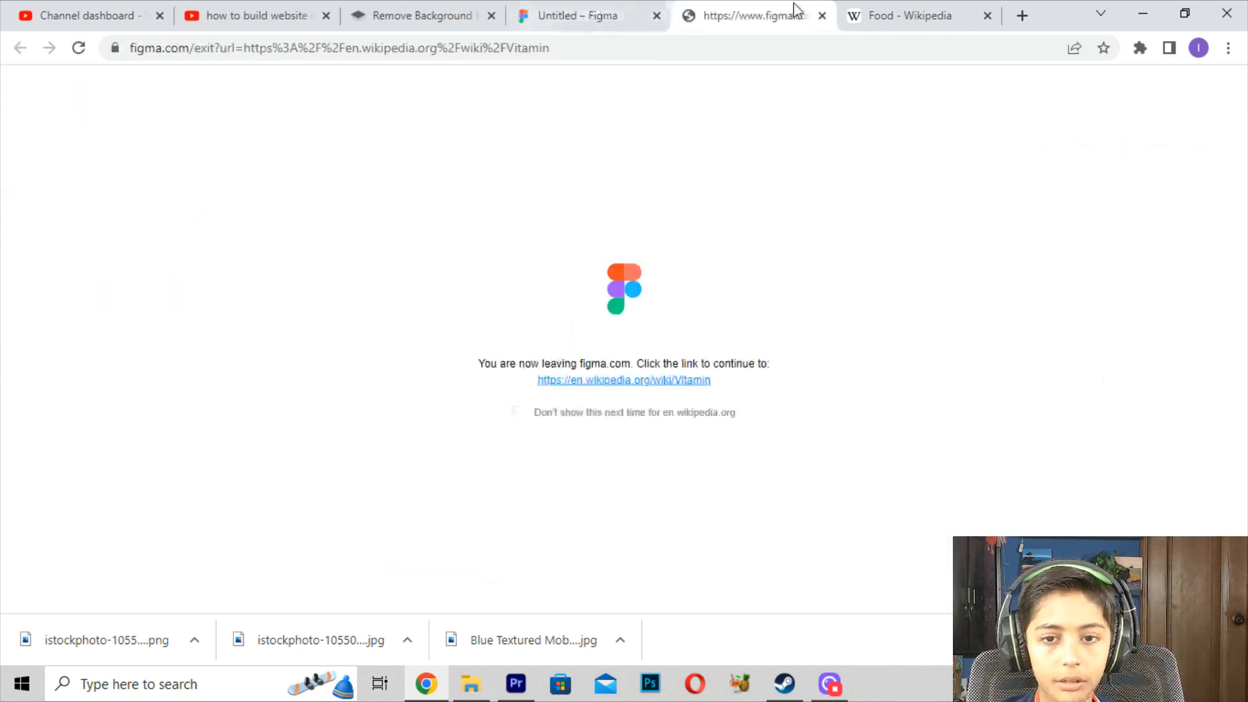
{"action": "left_click", "coordinate": [823, 16]}
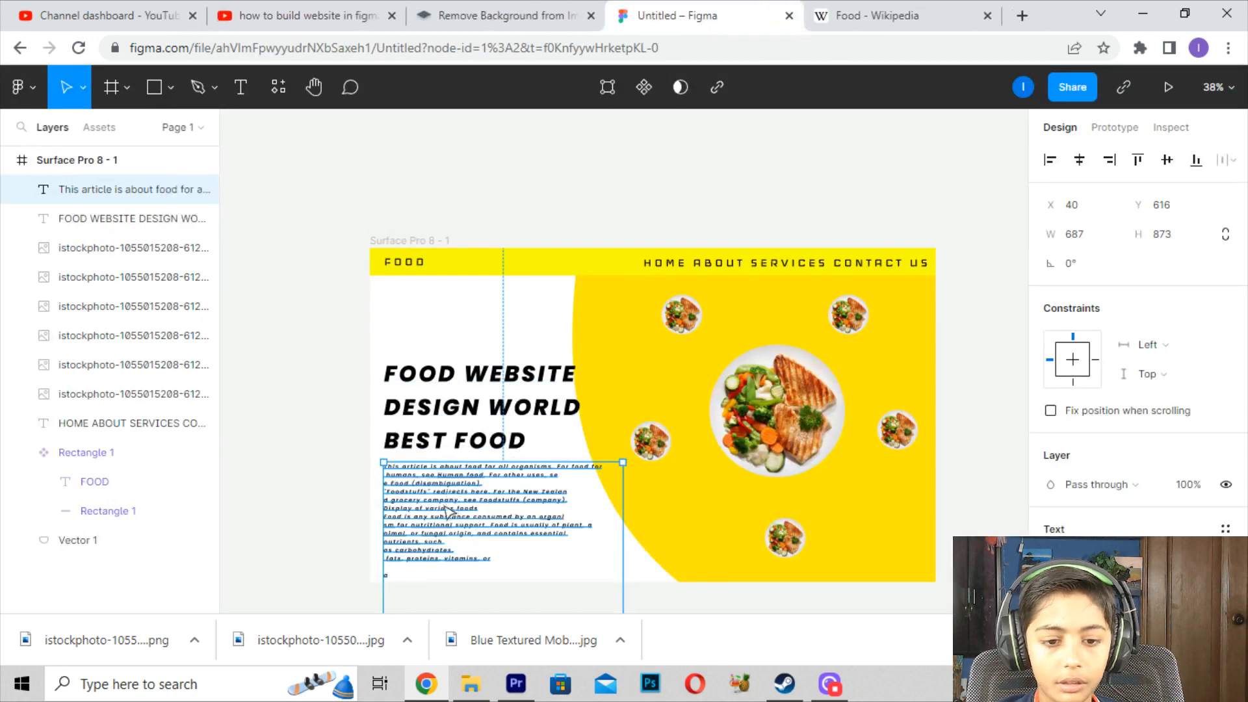
- Delete the end of the body text, from "nimal, or fungal origin" through "vitamins, or"
{"action": "double_click", "coordinate": [493, 560]}
{"action": "left_click_drag", "start_coordinate": [493, 561], "coordinate": [375, 538]}
{"action": "key", "text": "BackSpace"}
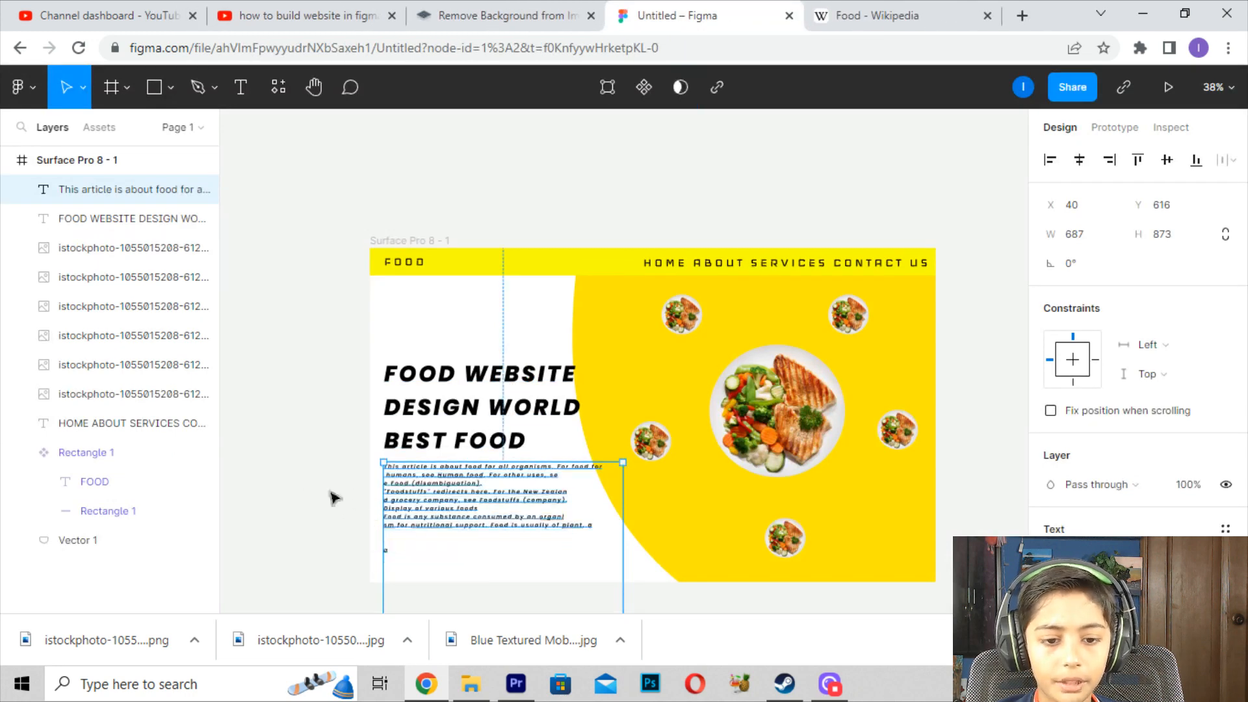
{"action": "left_click", "coordinate": [327, 474]}
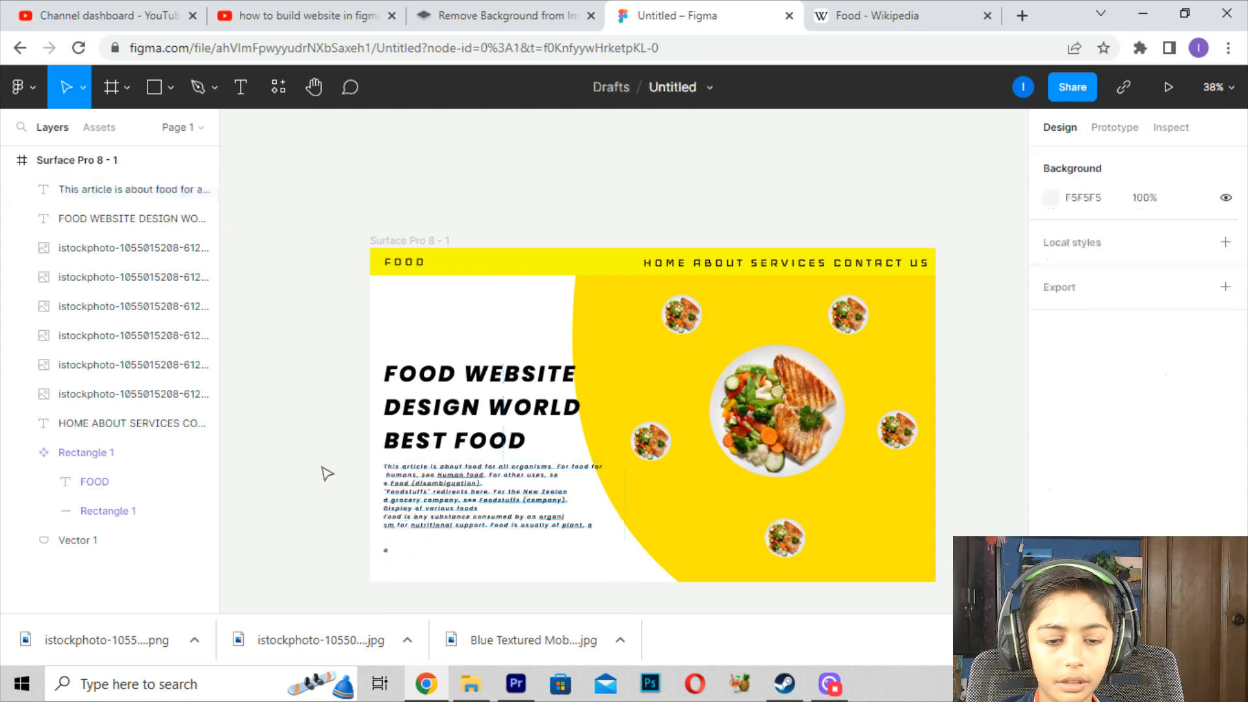
{"action": "left_click", "coordinate": [470, 557]}
{"action": "left_click", "coordinate": [276, 467]}
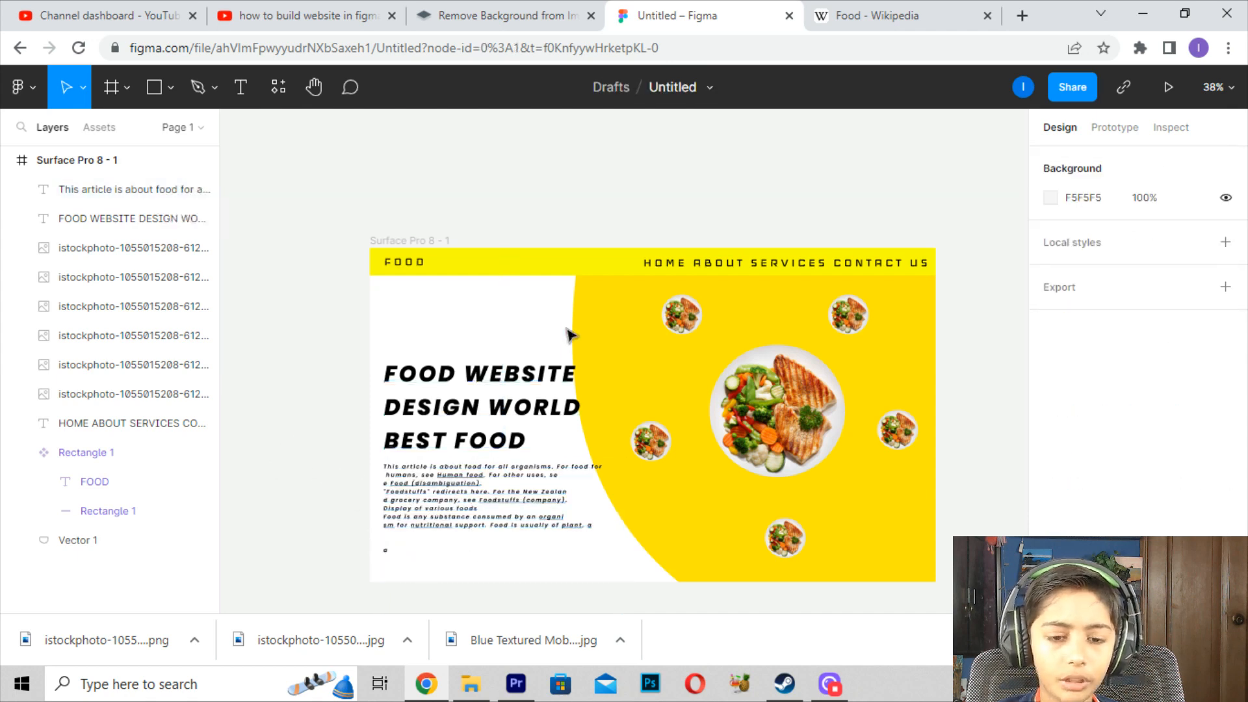
{"action": "left_click", "coordinate": [520, 390]}
{"action": "left_click", "coordinate": [488, 494]}
{"action": "left_click", "coordinate": [315, 358]}
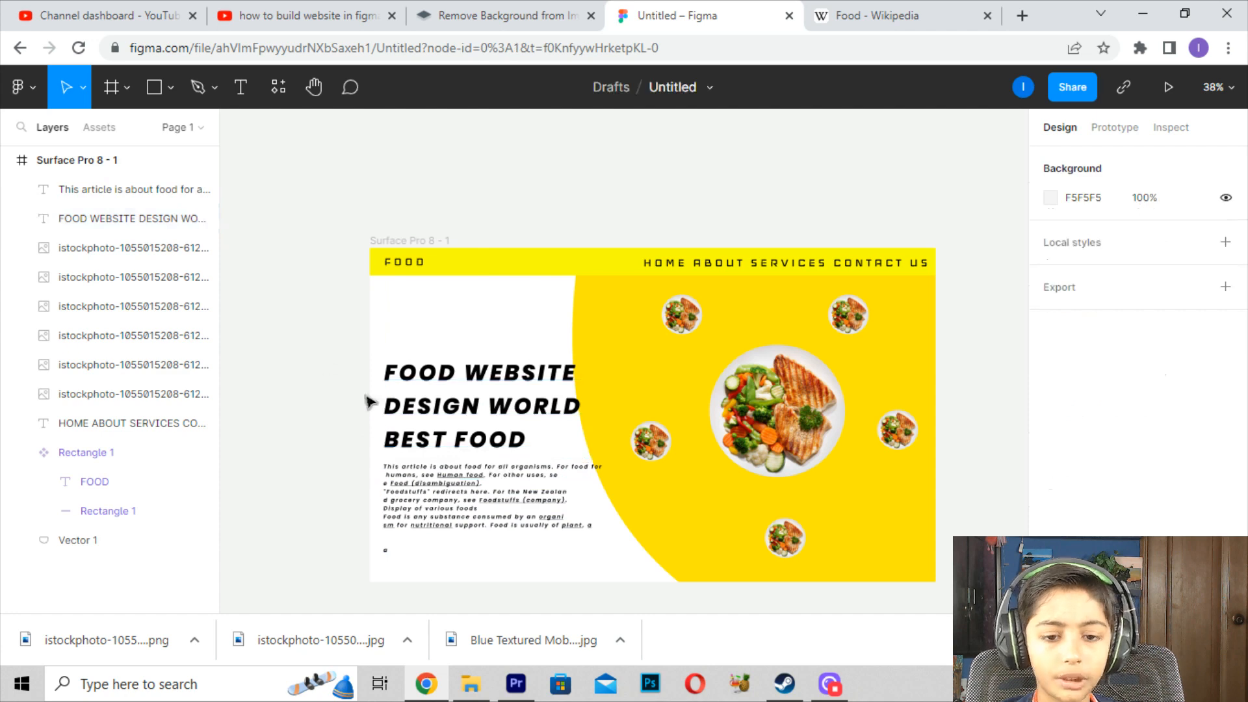
{"action": "scroll", "coordinate": [604, 518], "scroll_direction": "up", "scroll_amount": 2}
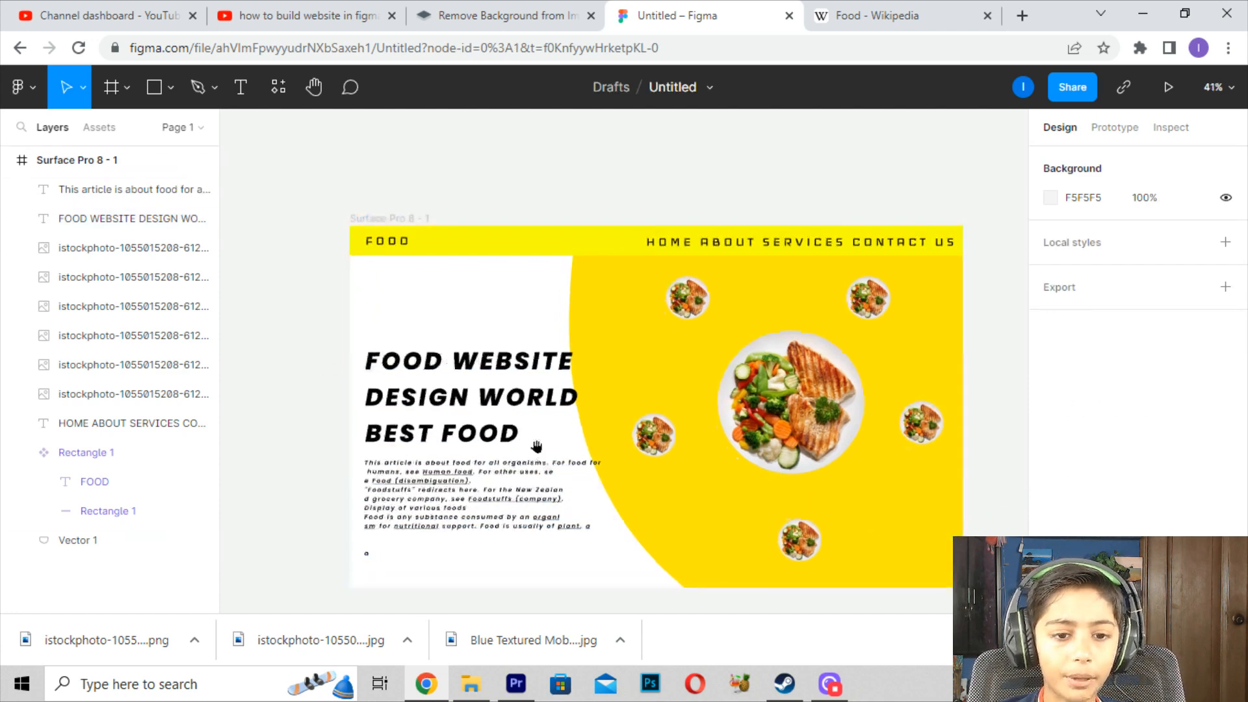
{"action": "left_click_drag", "start_coordinate": [537, 447], "coordinate": [494, 385]}
{"action": "left_click", "coordinate": [438, 357]}
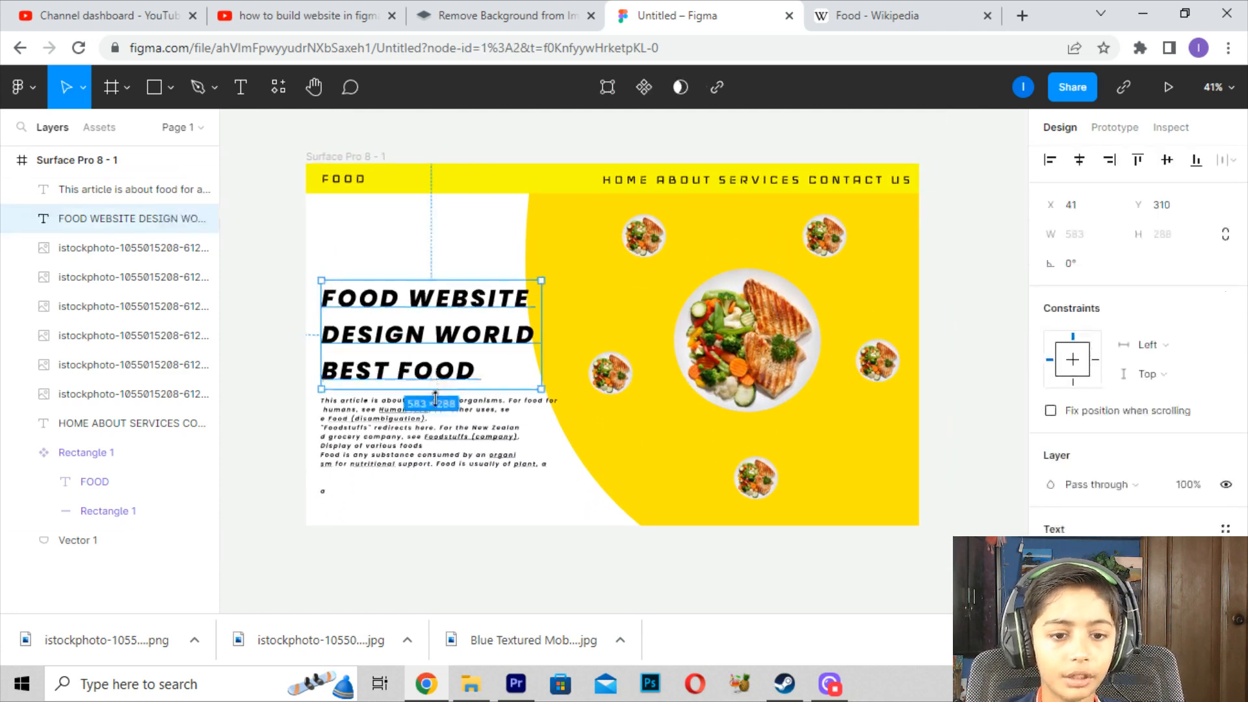
{"action": "left_click", "coordinate": [271, 348]}
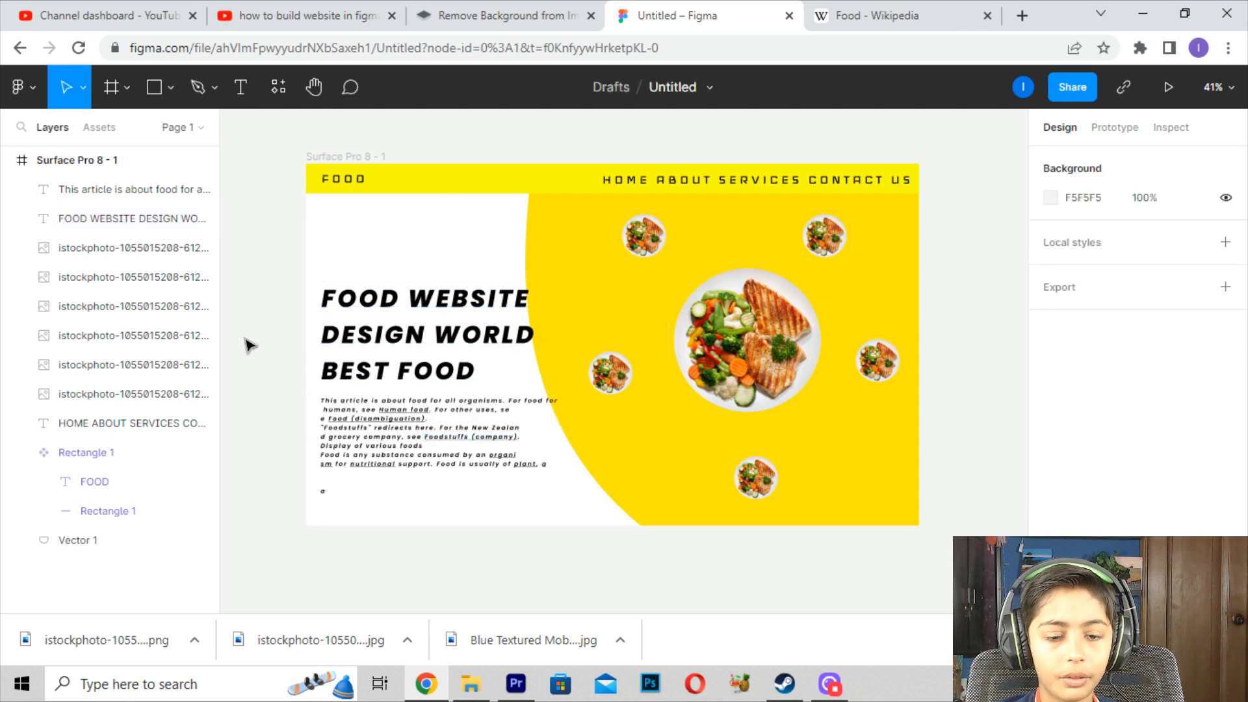
{"action": "left_click", "coordinate": [389, 430]}
{"action": "left_click", "coordinate": [308, 362]}
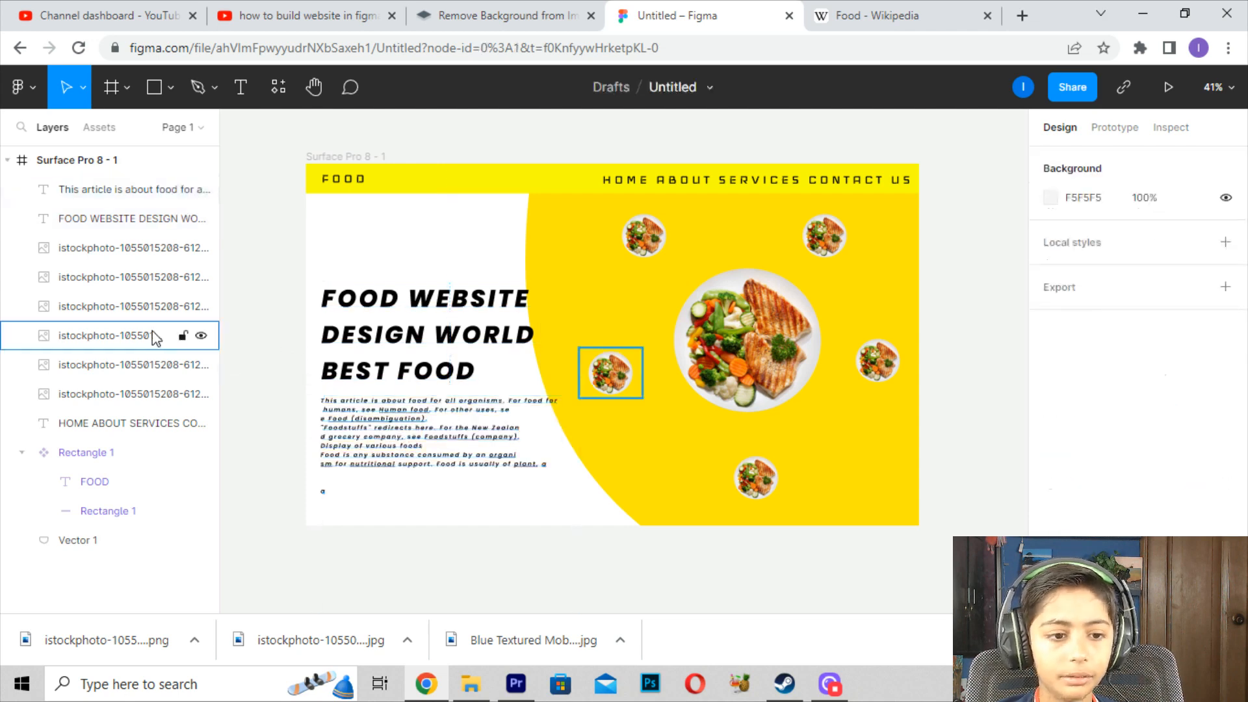
{"action": "left_click", "coordinate": [240, 87]}
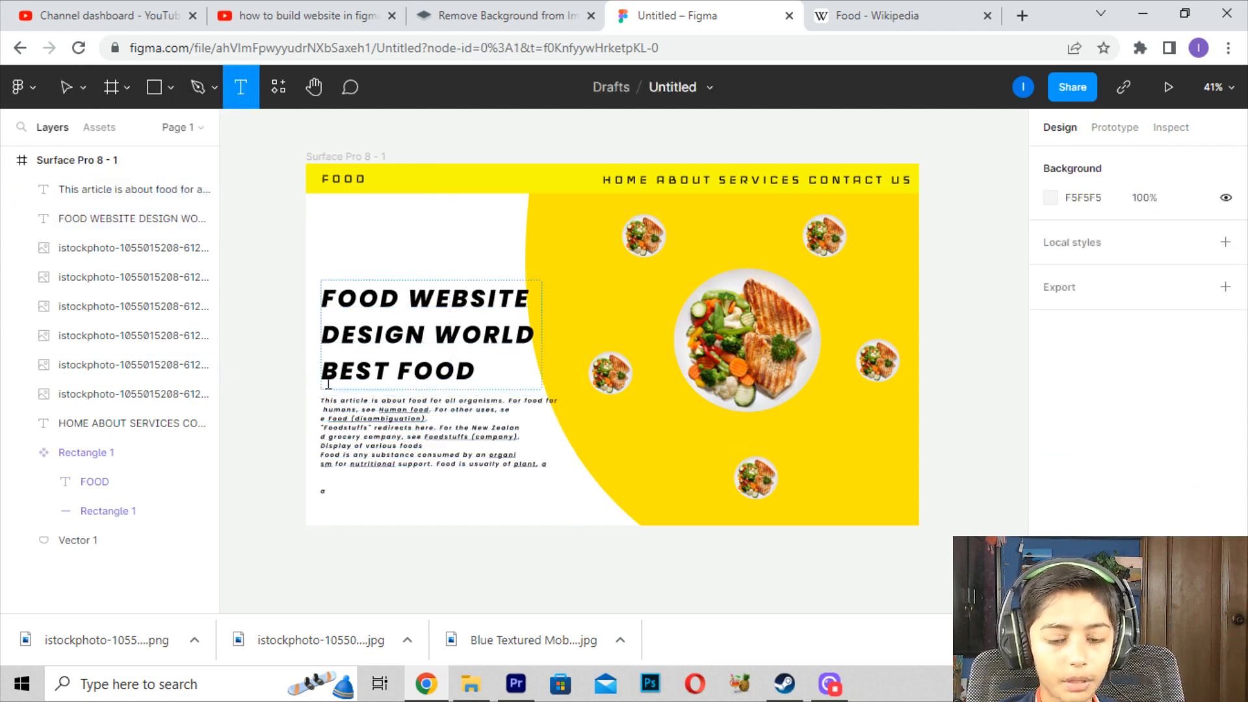
{"action": "left_click", "coordinate": [67, 81]}
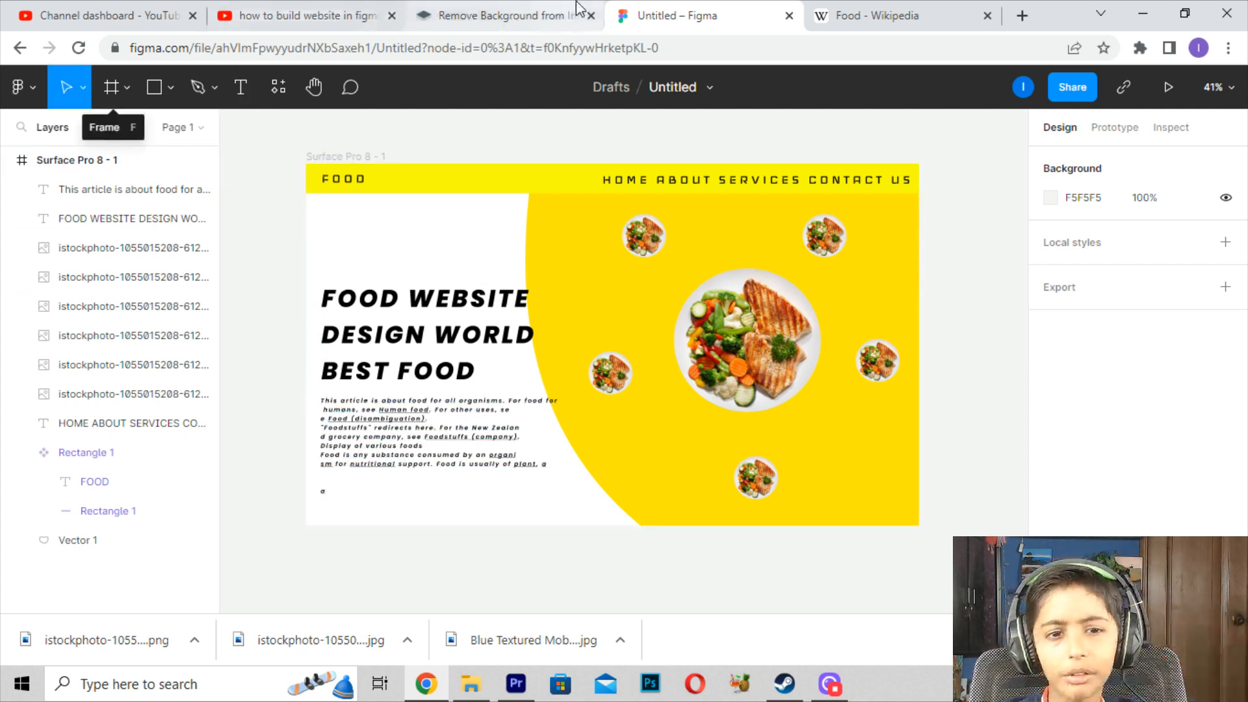
- Add a 100 × 100 rectangle on the empty canvas just beyond the page frame's upper-left corner
{"action": "left_click", "coordinate": [171, 88]}
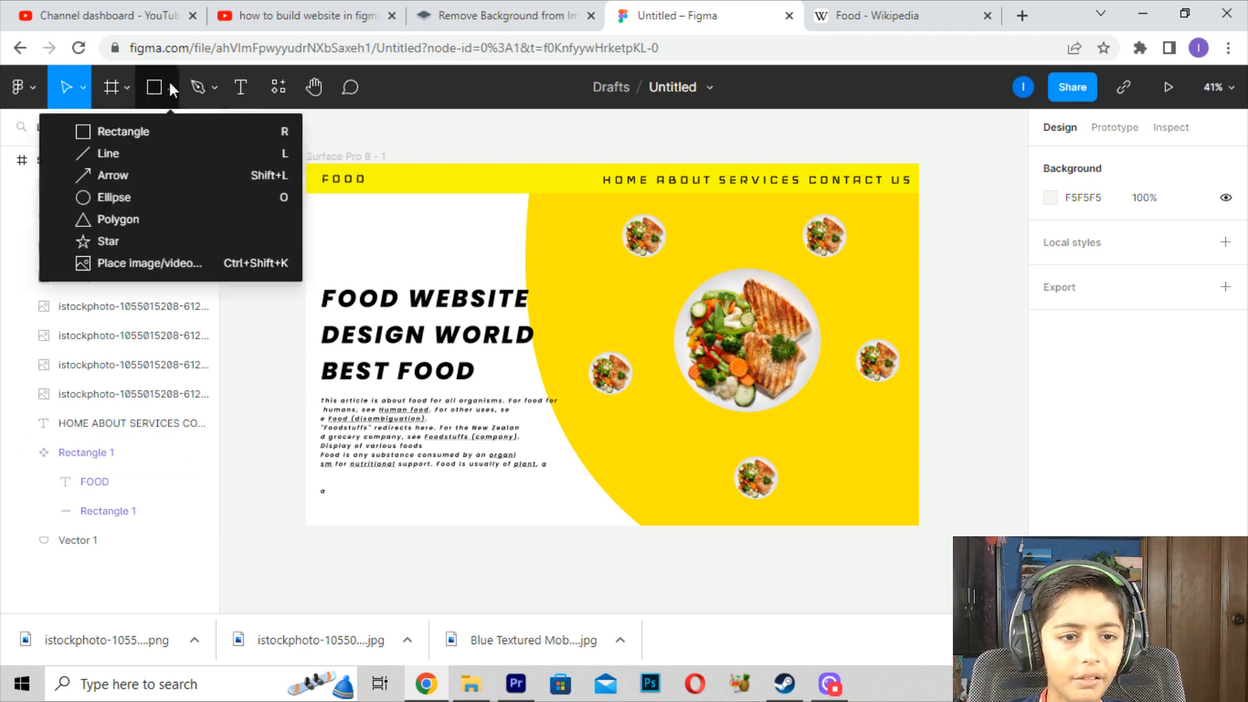
{"action": "left_click", "coordinate": [170, 133]}
{"action": "left_click", "coordinate": [232, 146]}
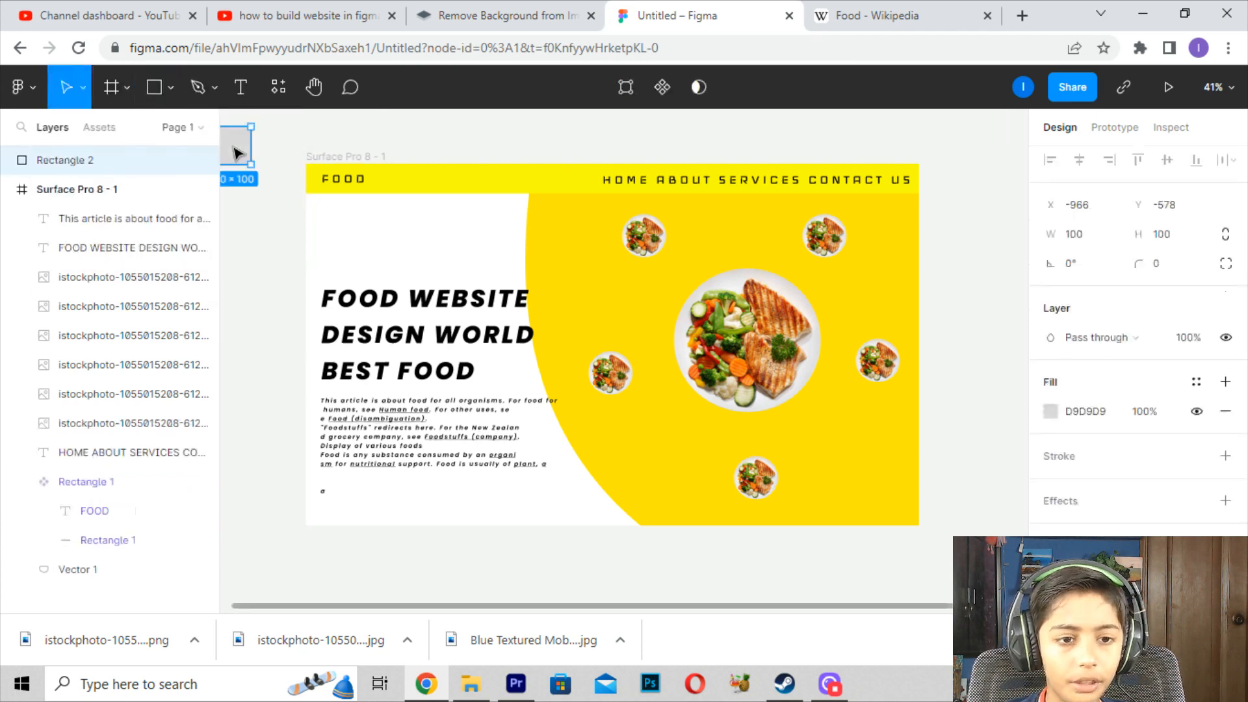
- Delete the small grey rectangle on the empty canvas beyond the page frame's upper-left corner
{"action": "left_click", "coordinate": [309, 156]}
{"action": "left_click", "coordinate": [231, 154]}
{"action": "key", "text": "Delete"}
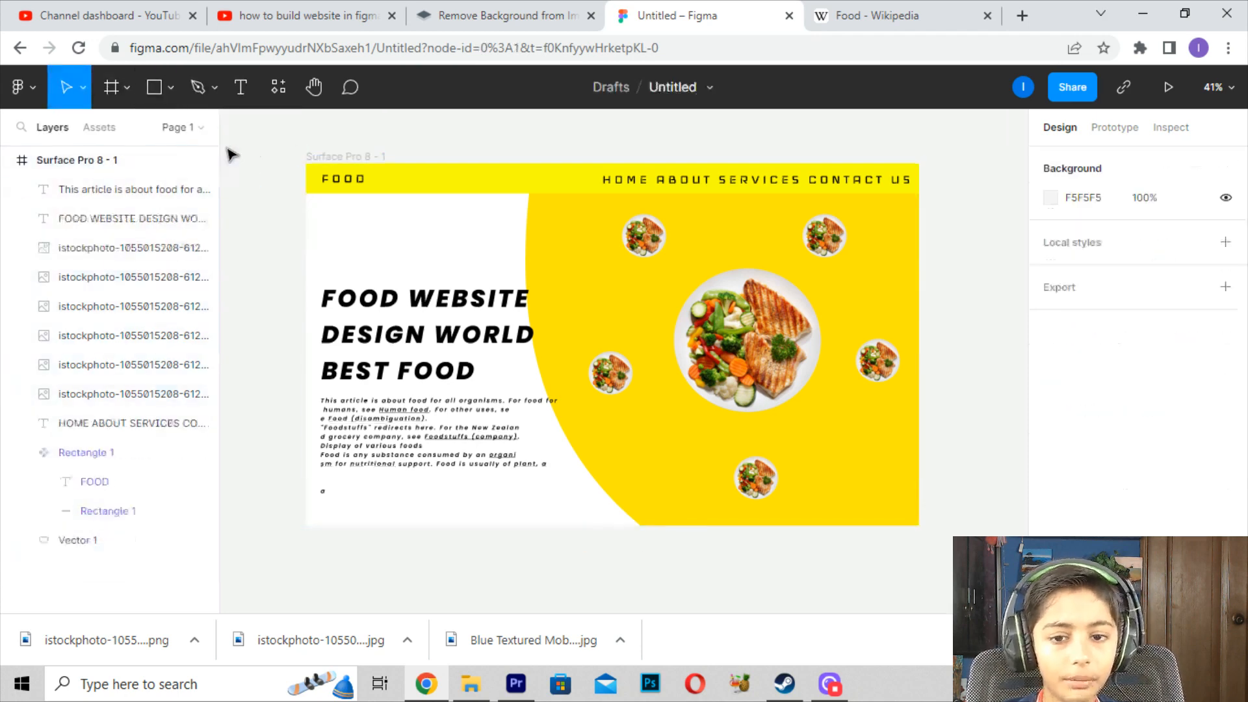
- Select the headline and body text together, try them slightly higher on the page, and lower them back to about their starting height
{"action": "left_click", "coordinate": [411, 377]}
{"action": "left_click", "coordinate": [478, 453], "text": "shift"}
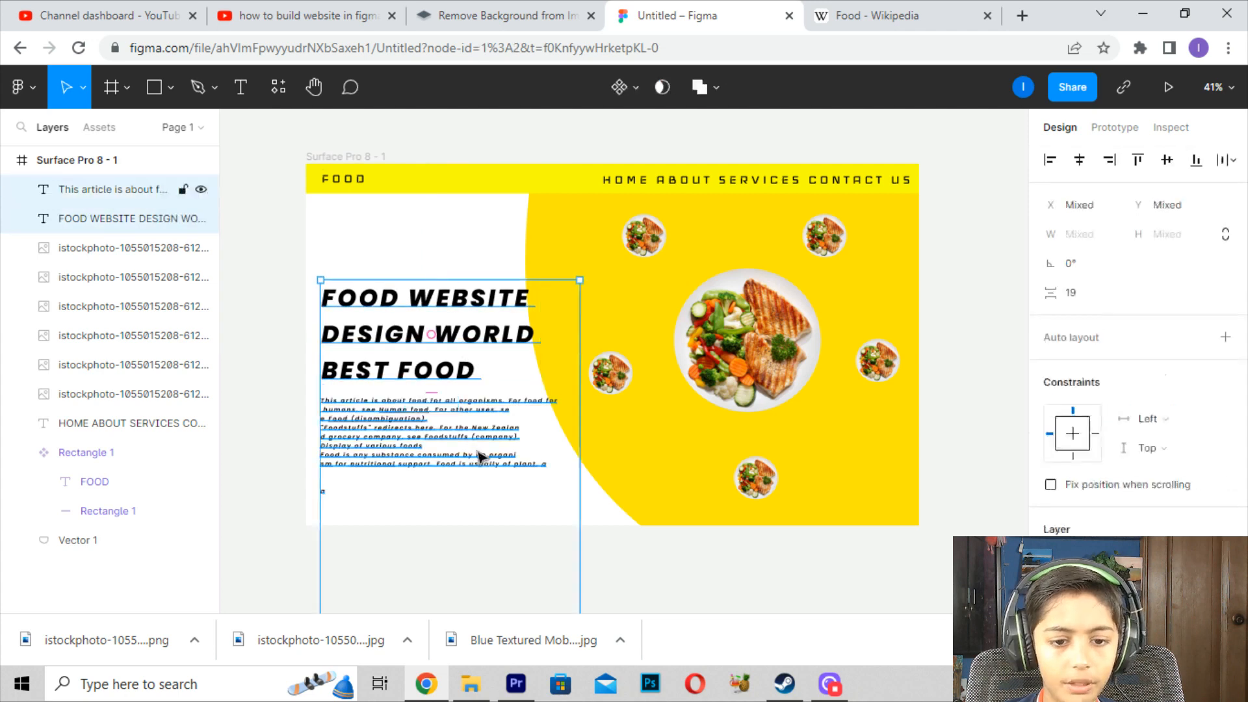
{"action": "key", "text": "Up"}
{"action": "key", "text": "Up"}
{"action": "key", "text": "Up"}
{"action": "key", "text": "Up"}
{"action": "key", "text": "Up"}
{"action": "key", "text": "Up"}
{"action": "key", "text": "Up"}
{"action": "key", "text": "Up"}
{"action": "key", "text": "Up"}
{"action": "key", "text": "Up"}
{"action": "key", "text": "Up"}
{"action": "key", "text": "Up"}
{"action": "key", "text": "Up"}
{"action": "key", "text": "Up"}
{"action": "key", "text": "Up"}
{"action": "key", "text": "Up"}
{"action": "key", "text": "Up"}
{"action": "key", "text": "Up"}
{"action": "key", "text": "Up"}
{"action": "key", "text": "Up"}
{"action": "key", "text": "Up"}
{"action": "key", "text": "Up"}
{"action": "key", "text": "Up"}
{"action": "key", "text": "Up"}
{"action": "key", "text": "Up"}
{"action": "key", "text": "Up"}
{"action": "key", "text": "Up"}
{"action": "key", "text": "Up"}
{"action": "key", "text": "Up"}
{"action": "key", "text": "Up"}
{"action": "key", "text": "Up"}
{"action": "key", "text": "Up"}
{"action": "key", "text": "Up"}
{"action": "key", "text": "Up"}
{"action": "key", "text": "Up"}
{"action": "key", "text": "Up"}
{"action": "key", "text": "Up"}
{"action": "key", "text": "Up"}
{"action": "key", "text": "Up"}
{"action": "key", "text": "Up"}
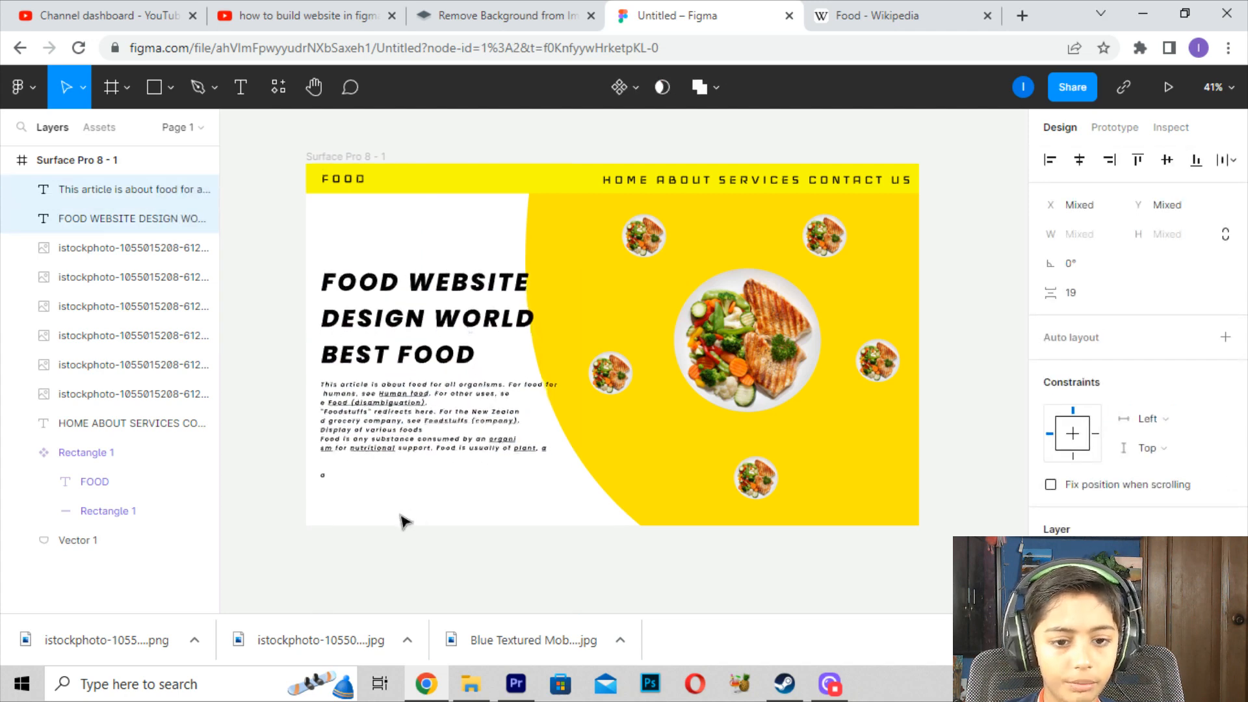
{"action": "key", "text": "Down"}
{"action": "key", "text": "Down"}
{"action": "key", "text": "Down"}
{"action": "key", "text": "Down"}
{"action": "key", "text": "Down"}
{"action": "key", "text": "Down"}
{"action": "key", "text": "Down"}
{"action": "key", "text": "Down"}
{"action": "key", "text": "Down"}
{"action": "key", "text": "Down"}
{"action": "key", "text": "Down"}
{"action": "key", "text": "Down"}
{"action": "key", "text": "Down"}
{"action": "key", "text": "Down"}
{"action": "key", "text": "Down"}
{"action": "key", "text": "Down"}
{"action": "key", "text": "Down"}
{"action": "key", "text": "Down"}
{"action": "key", "text": "Down"}
{"action": "key", "text": "Down"}
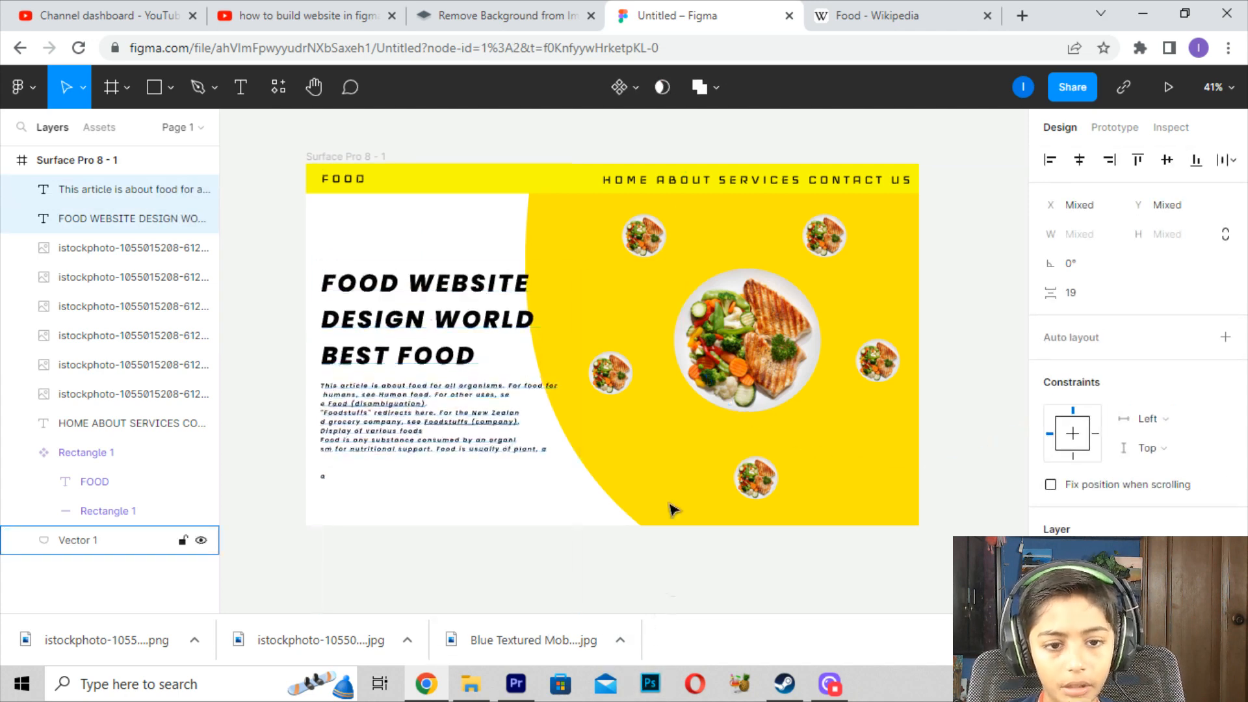
- Nudge the headline and body text together slightly toward the page frame's left edge, and deselect them
{"action": "key", "text": "Left"}
{"action": "key", "text": "Left"}
{"action": "key", "text": "Left"}
{"action": "key", "text": "Left"}
{"action": "key", "text": "Left"}
{"action": "key", "text": "Left"}
{"action": "key", "text": "Left"}
{"action": "key", "text": "Left"}
{"action": "key", "text": "Left"}
{"action": "key", "text": "Left"}
{"action": "key", "text": "Left"}
{"action": "key", "text": "Left"}
{"action": "key", "text": "Left"}
{"action": "key", "text": "Left"}
{"action": "key", "text": "Left"}
{"action": "key", "text": "Left"}
{"action": "key", "text": "Left"}
{"action": "key", "text": "Left"}
{"action": "key", "text": "Left"}
{"action": "key", "text": "Left"}
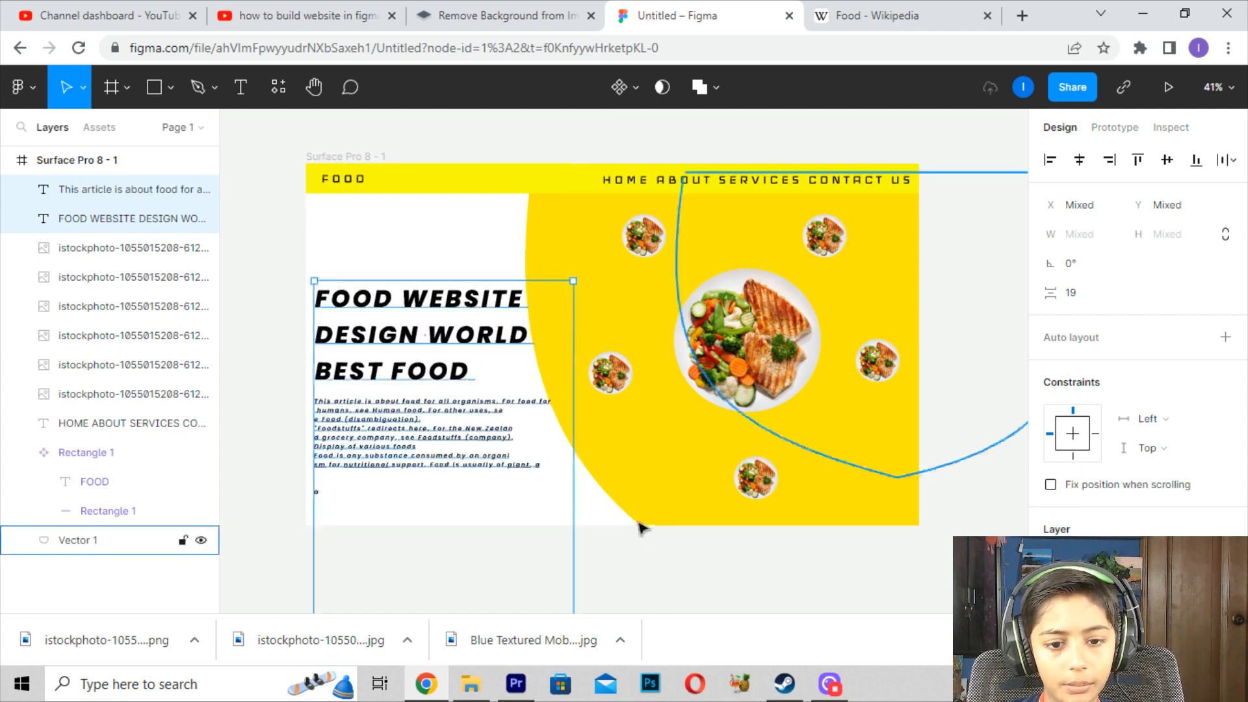
{"action": "key", "text": "Right"}
{"action": "key", "text": "Right"}
{"action": "key", "text": "Right"}
{"action": "key", "text": "Right"}
{"action": "left_click", "coordinate": [653, 578]}
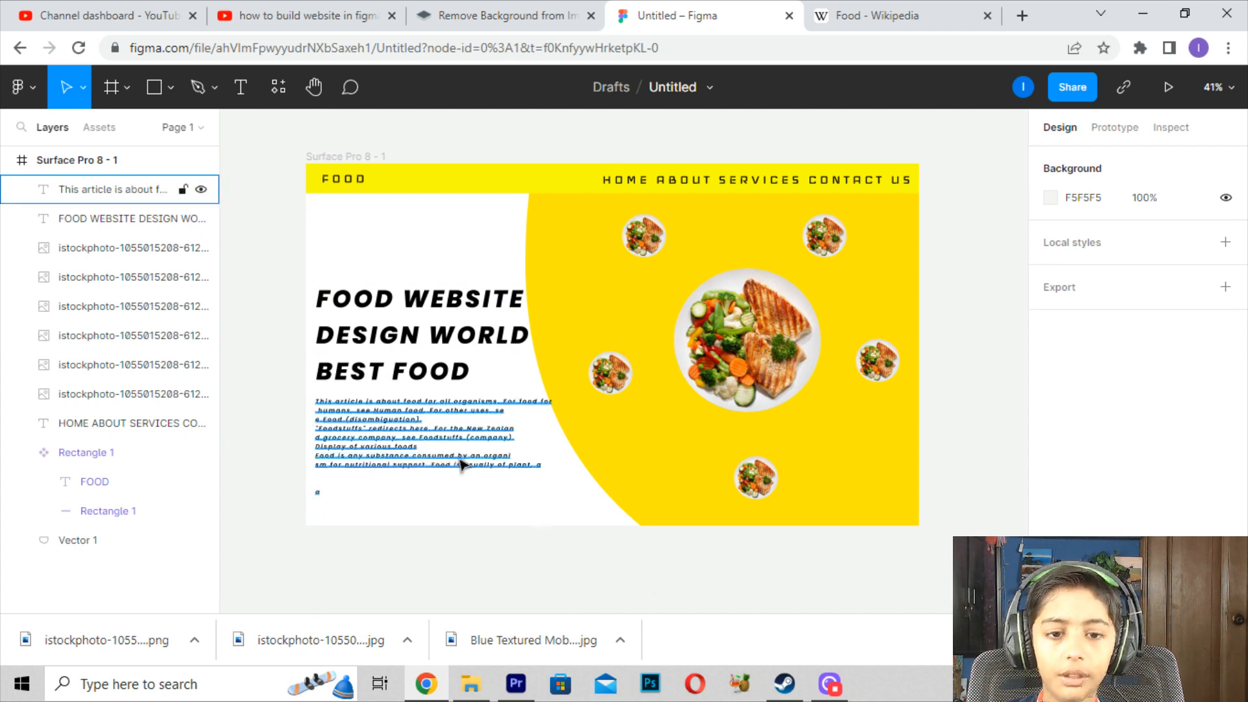